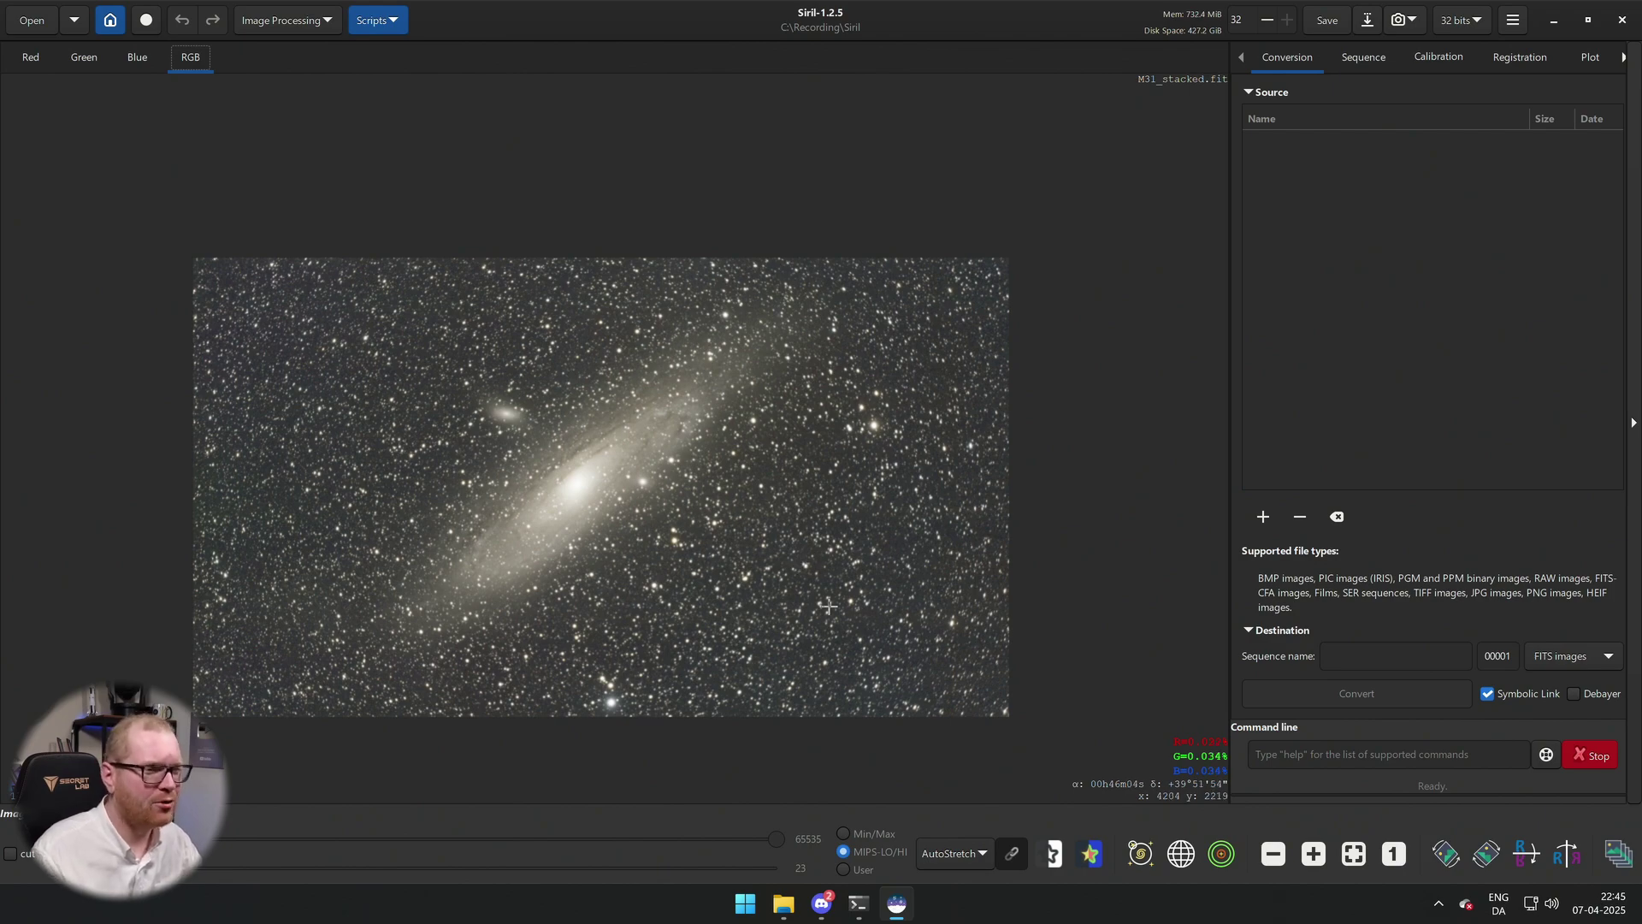
Inspect the star shapes at the edge and across the field of the stacked M31 image.
{"action": "scroll", "coordinate": [937, 691], "scroll_direction": "up", "scroll_amount": 5}
{"action": "scroll", "coordinate": [958, 694], "scroll_direction": "up", "scroll_amount": 1}
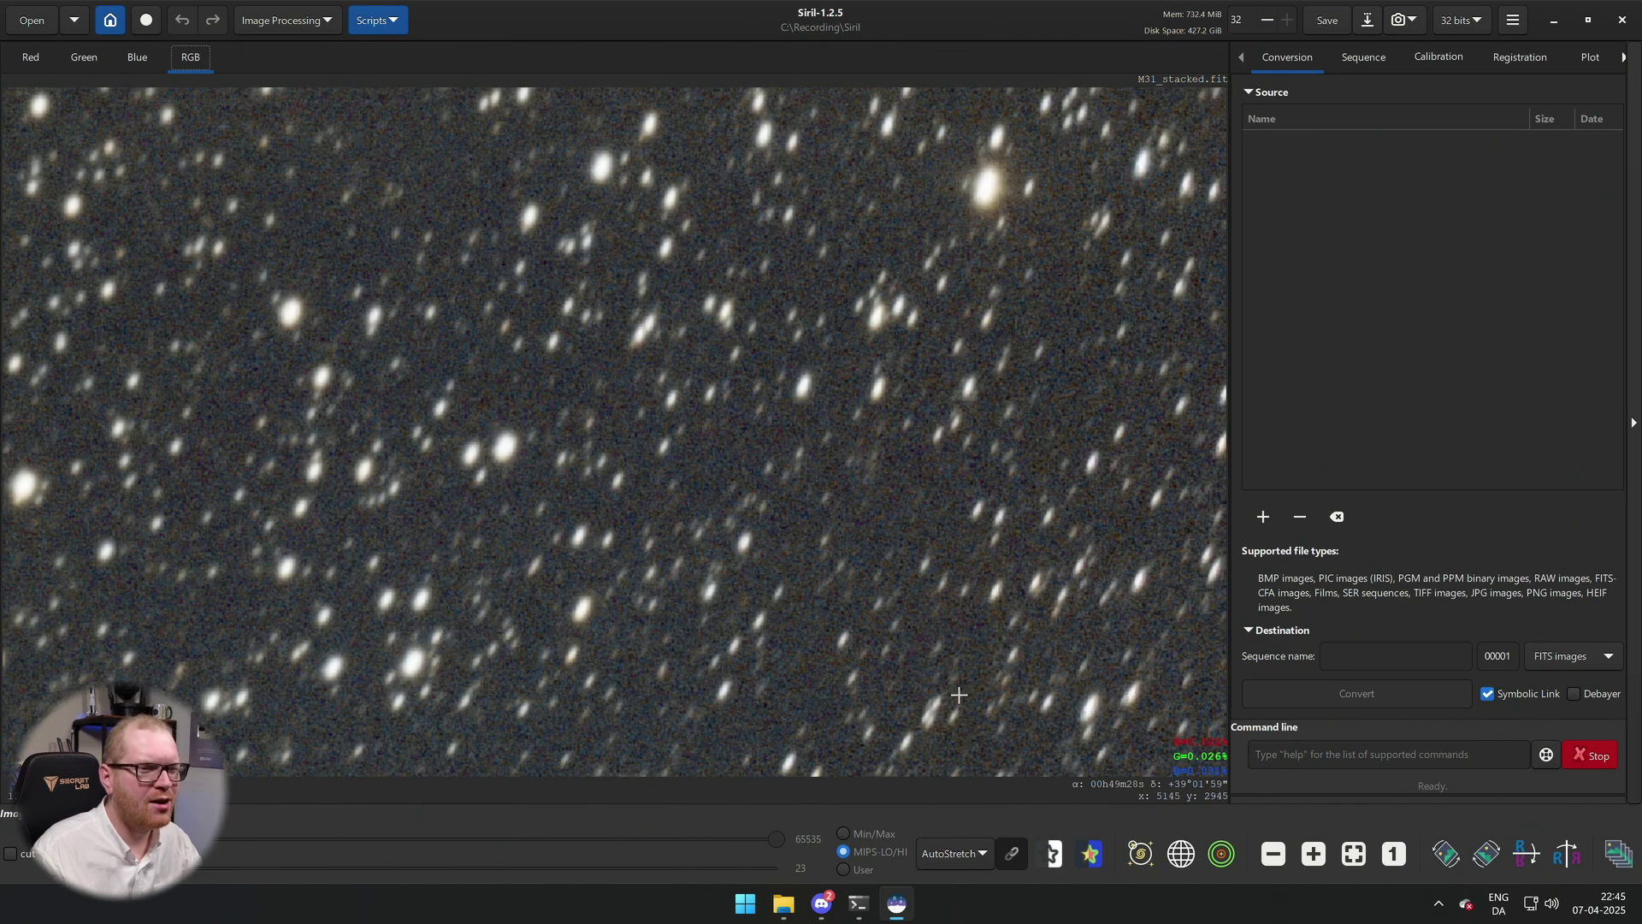
{"action": "scroll", "coordinate": [981, 653], "scroll_direction": "down", "scroll_amount": 1}
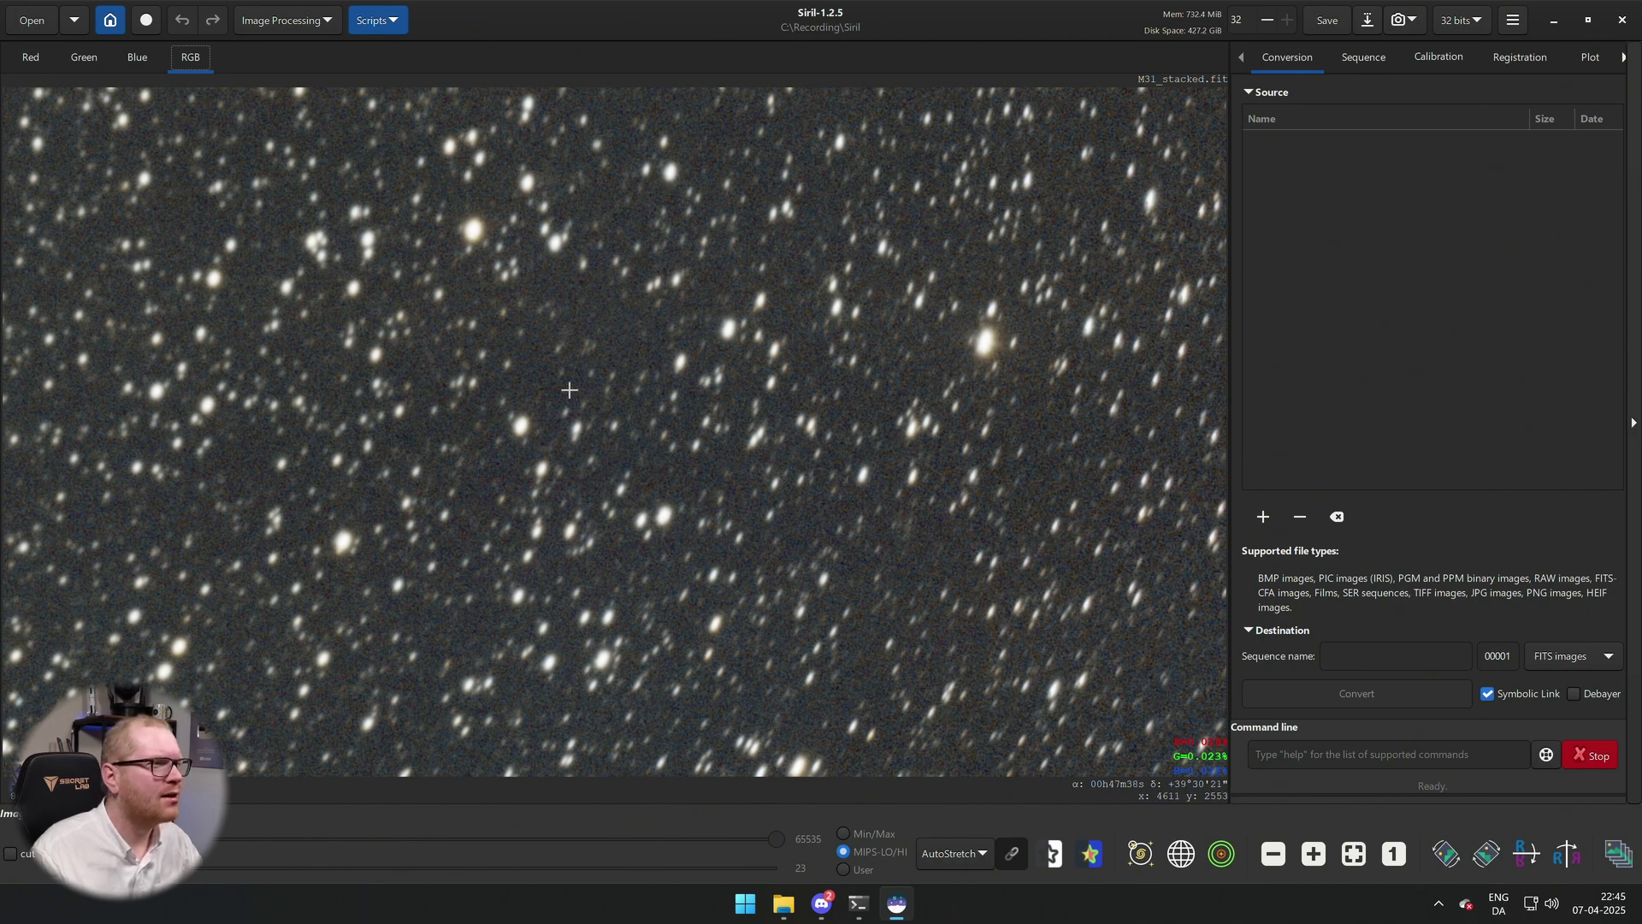
{"action": "scroll", "coordinate": [556, 398], "scroll_direction": "down", "scroll_amount": 2}
{"action": "scroll", "coordinate": [255, 254], "scroll_direction": "up", "scroll_amount": 3}
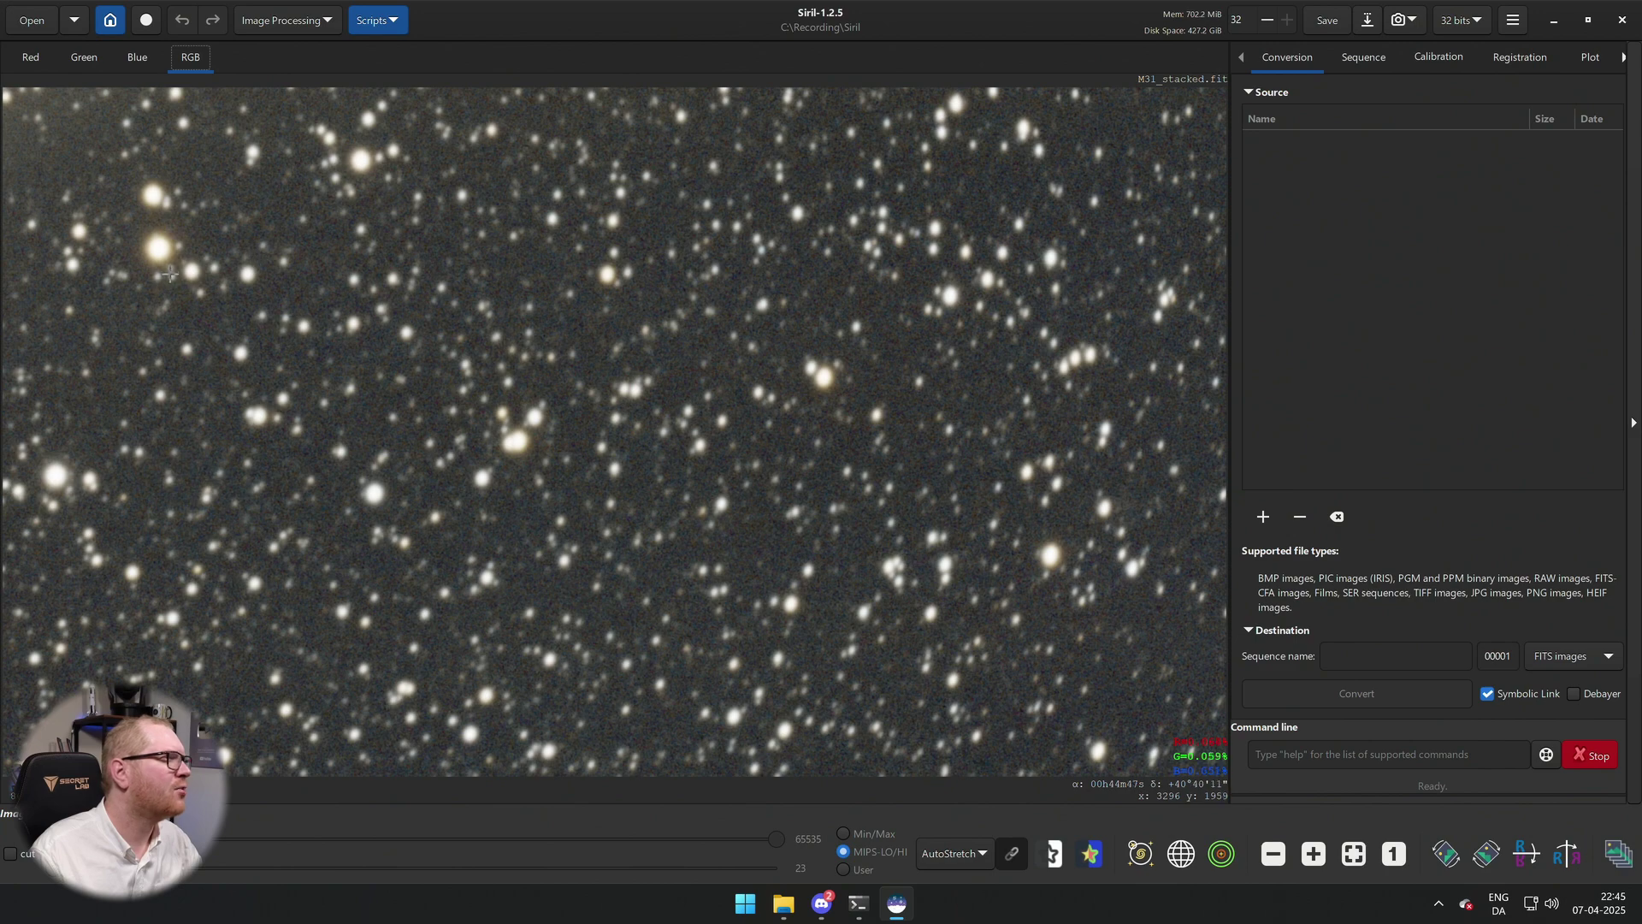
{"action": "scroll", "coordinate": [172, 269], "scroll_direction": "down", "scroll_amount": 2}
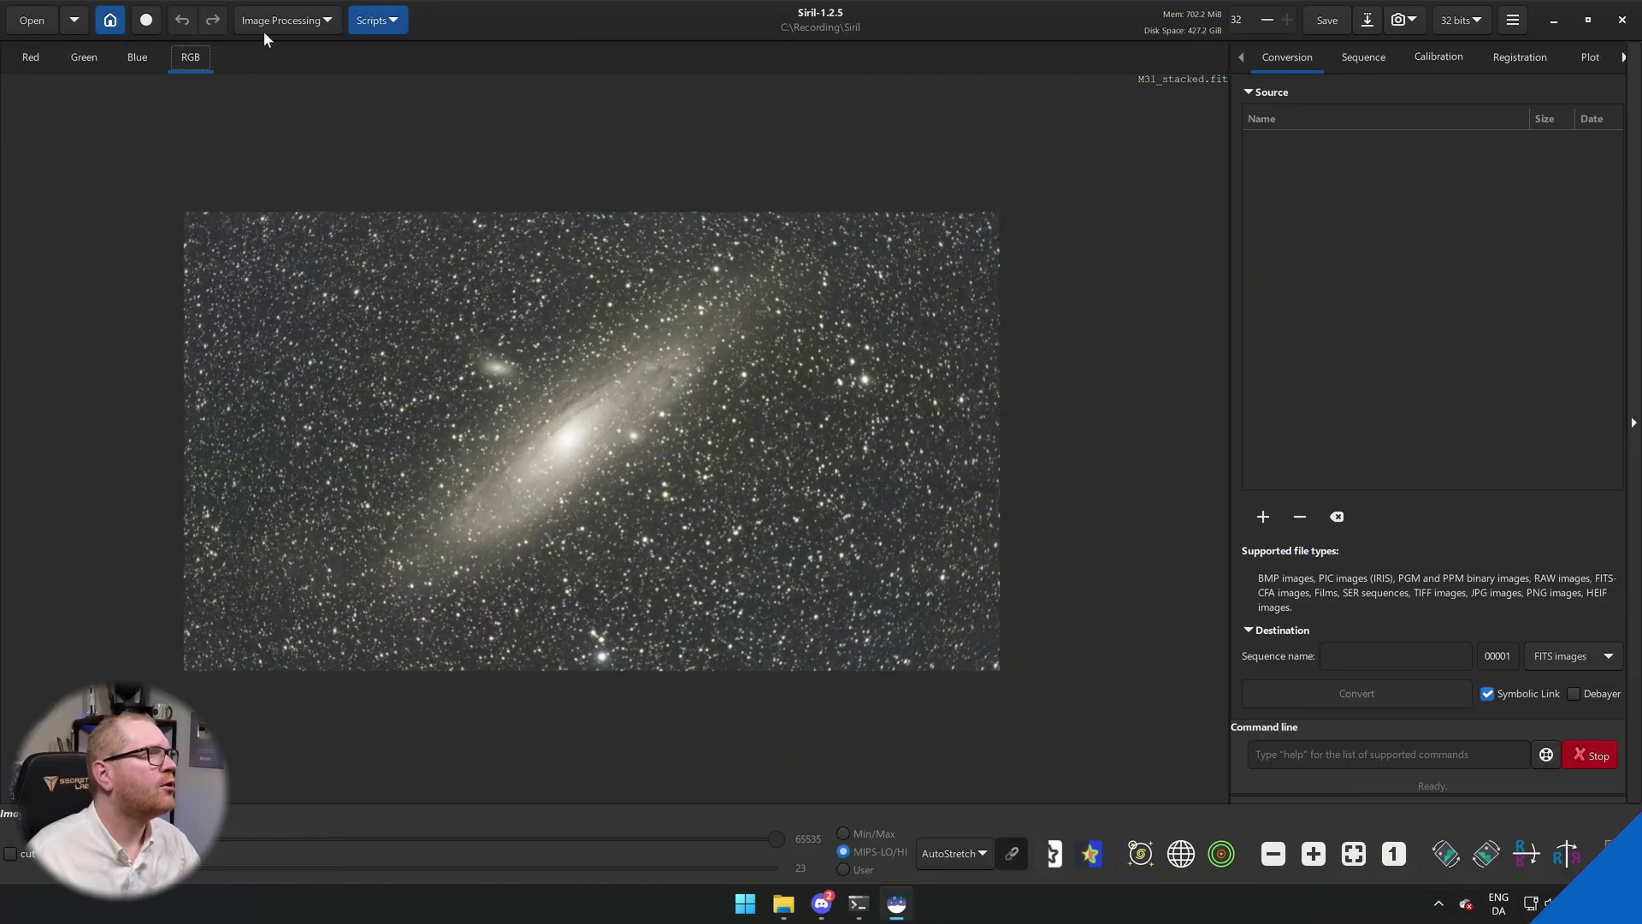
Bring up StarNet Star Removal to check whether a StarNet executable is configured, and dismiss the dialog.
{"action": "left_click", "coordinate": [282, 19]}
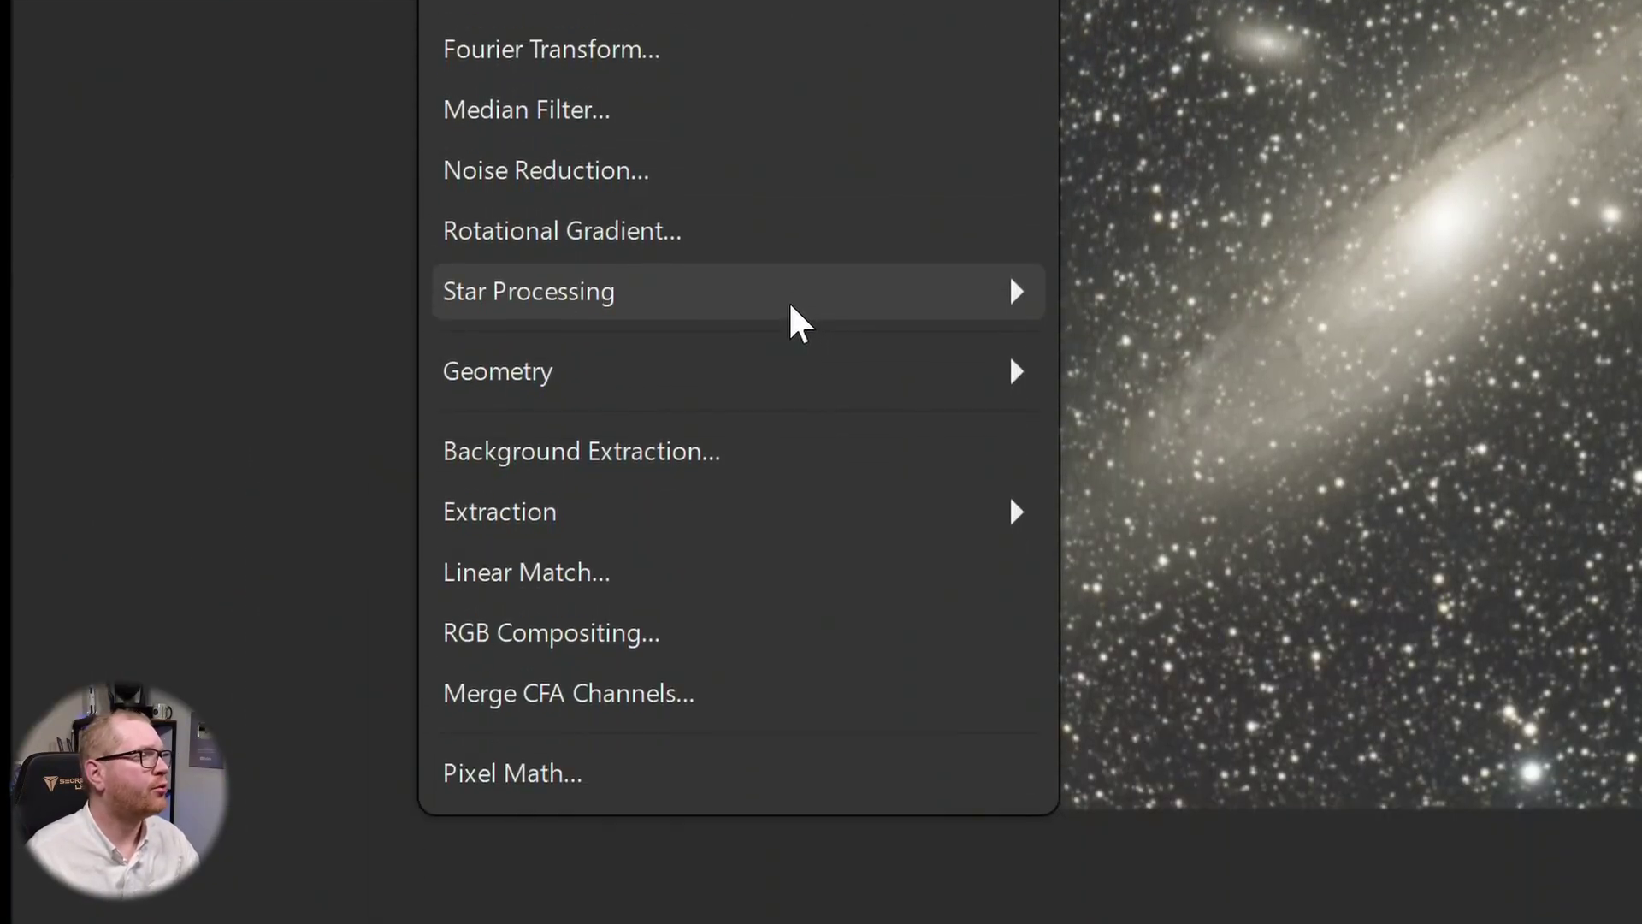
{"action": "left_click", "coordinate": [792, 308]}
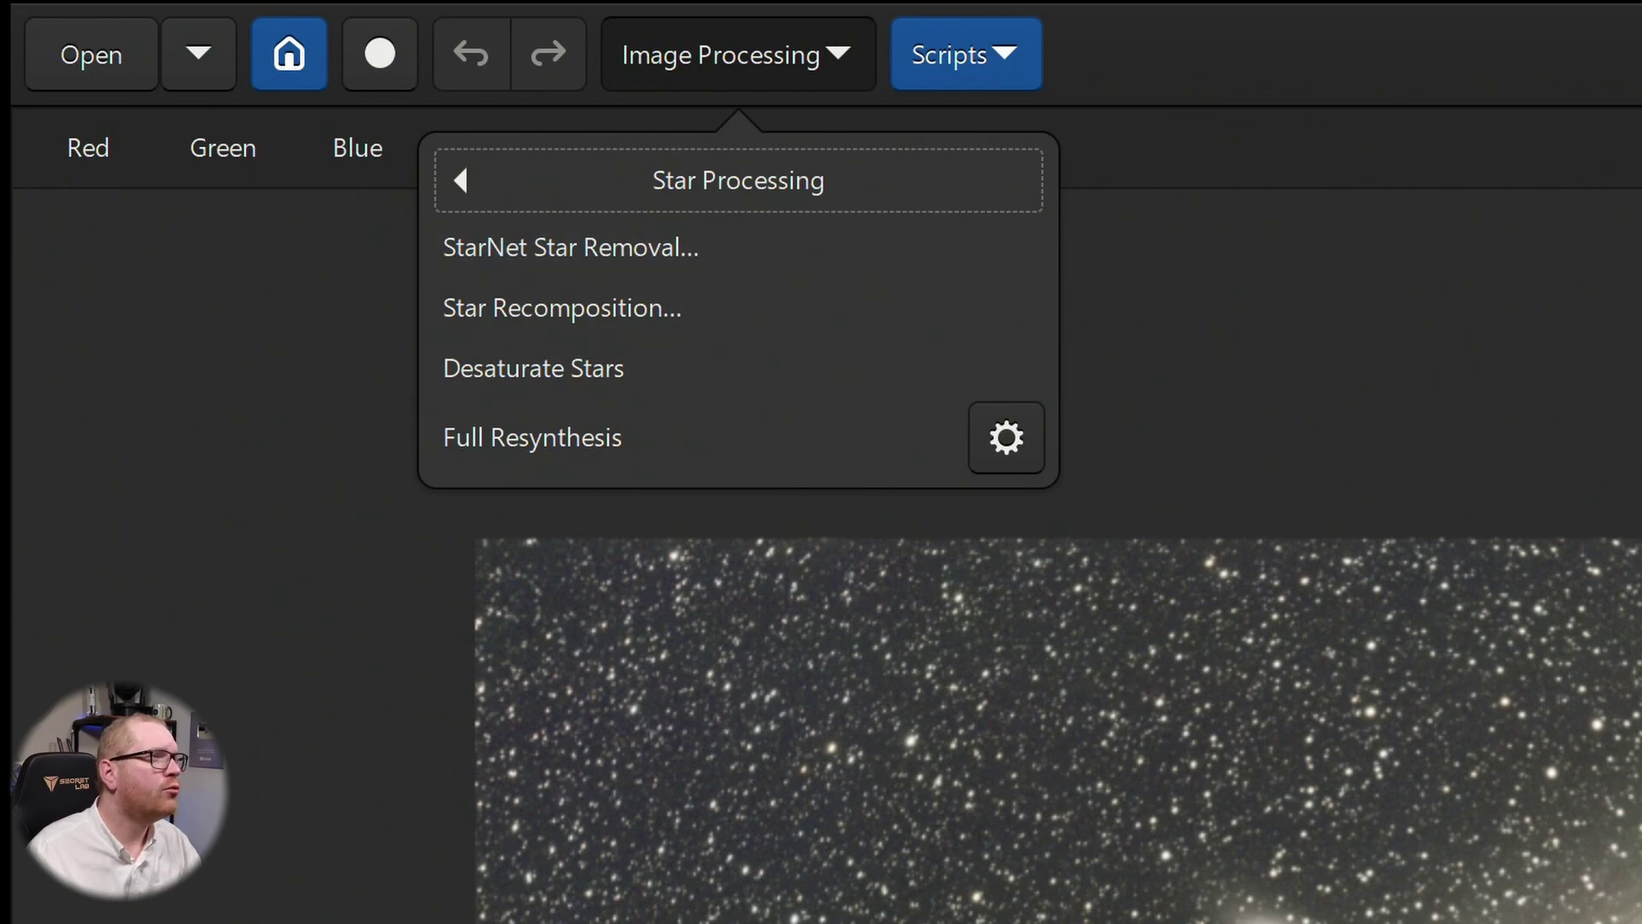
{"action": "left_click", "coordinate": [1617, 318]}
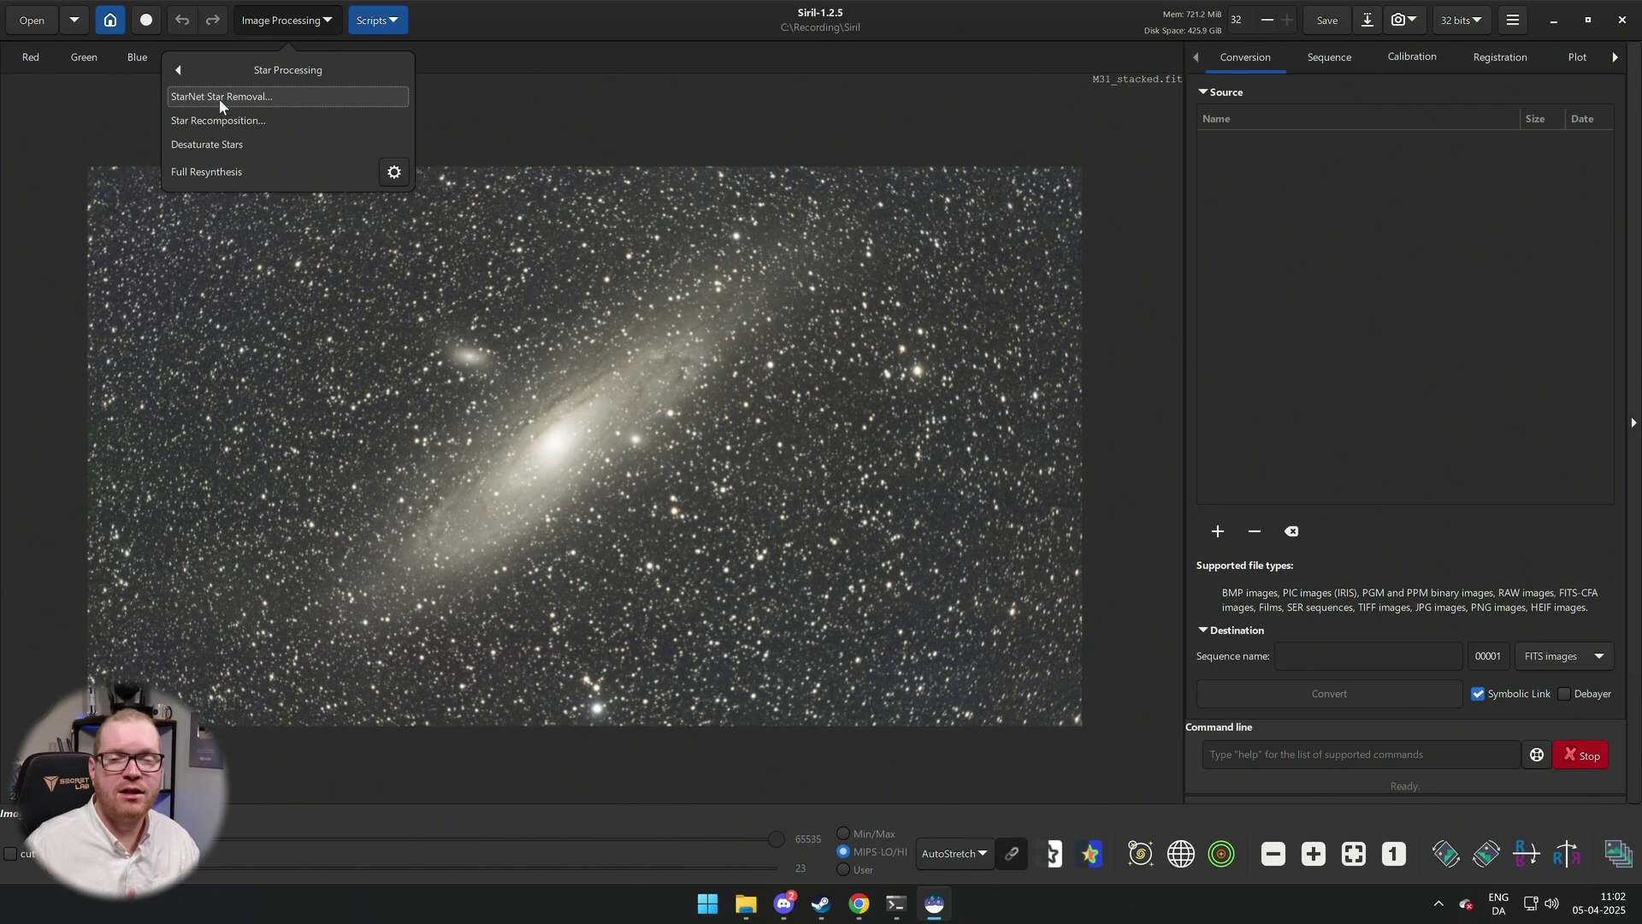
{"action": "left_click", "coordinate": [219, 100]}
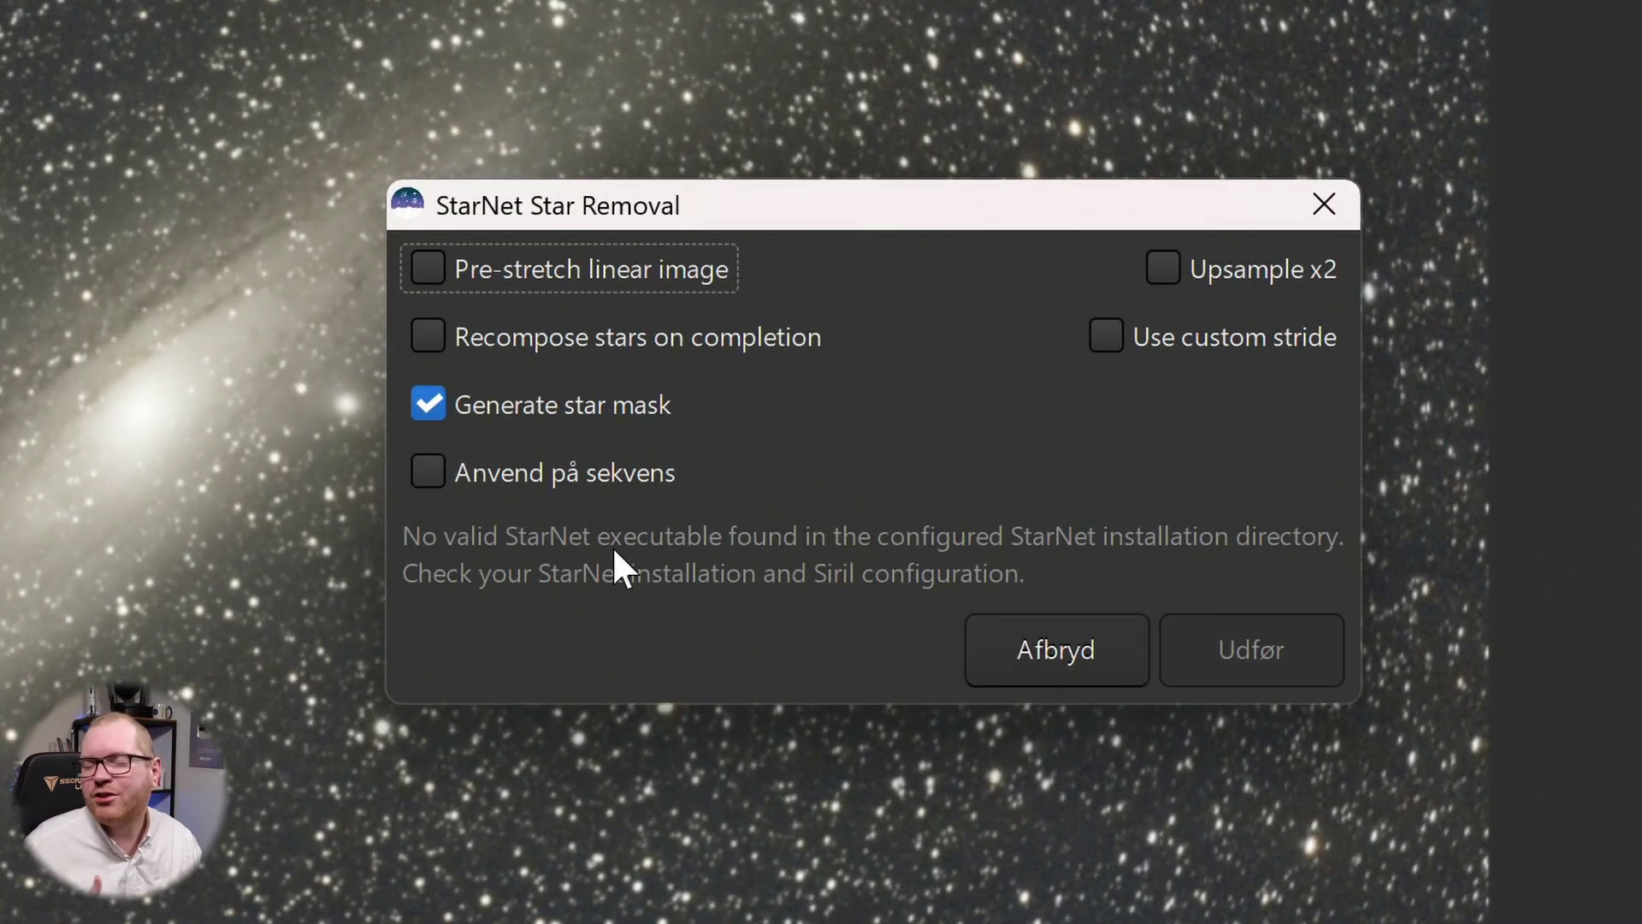
{"action": "left_click", "coordinate": [1317, 207]}
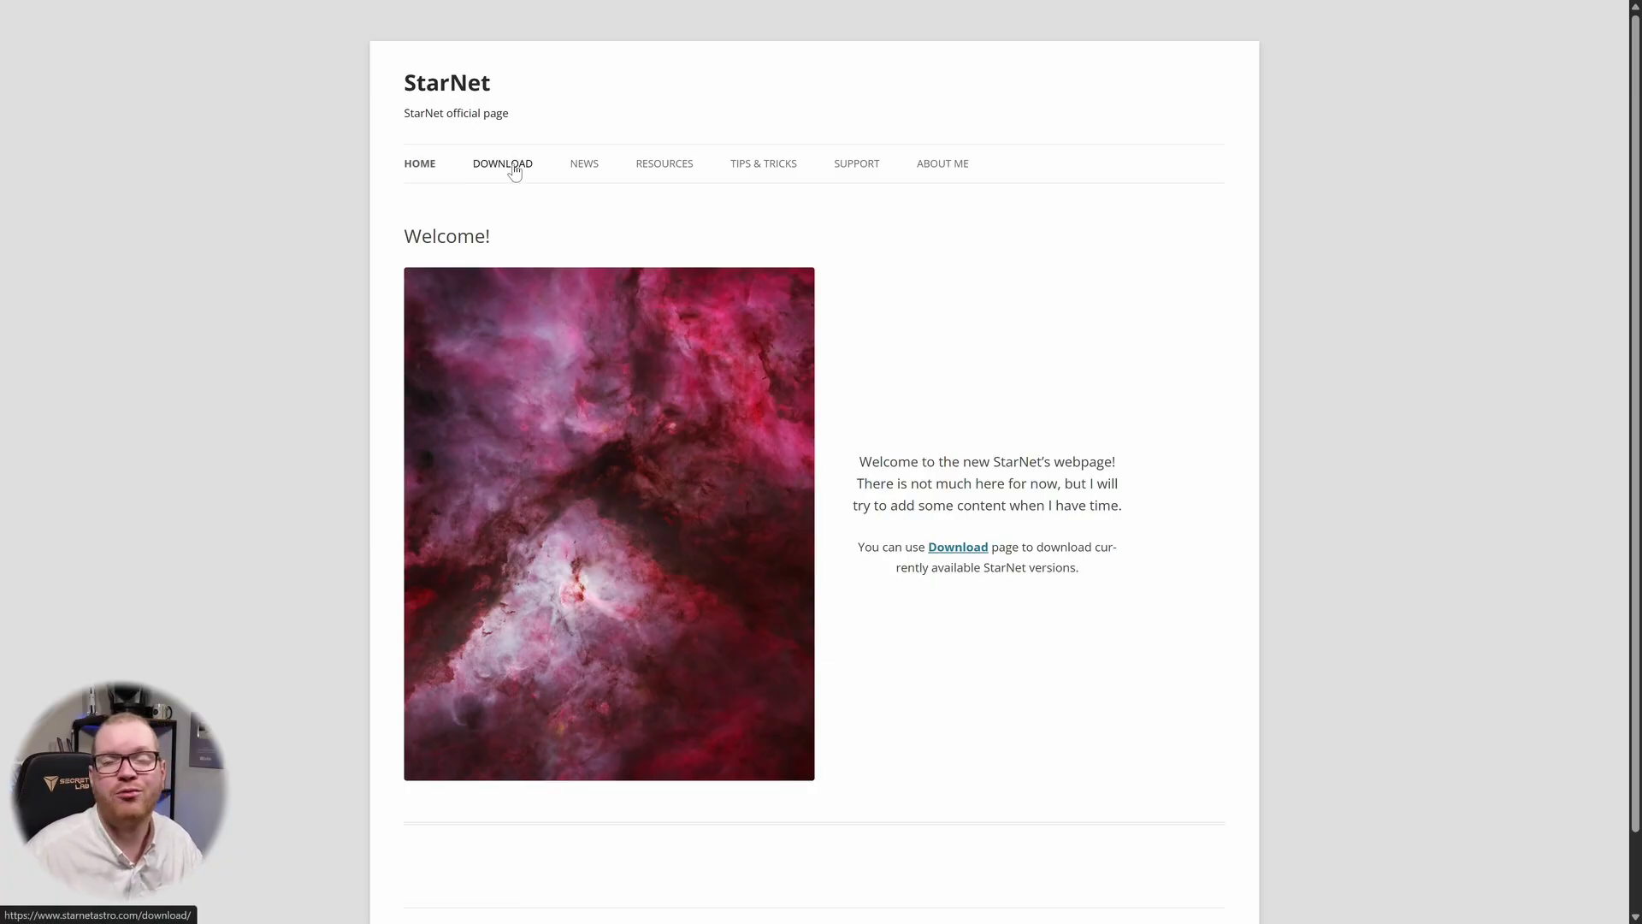
Switch to the StarNet website and look over its download page.
{"action": "left_click", "coordinate": [514, 171]}
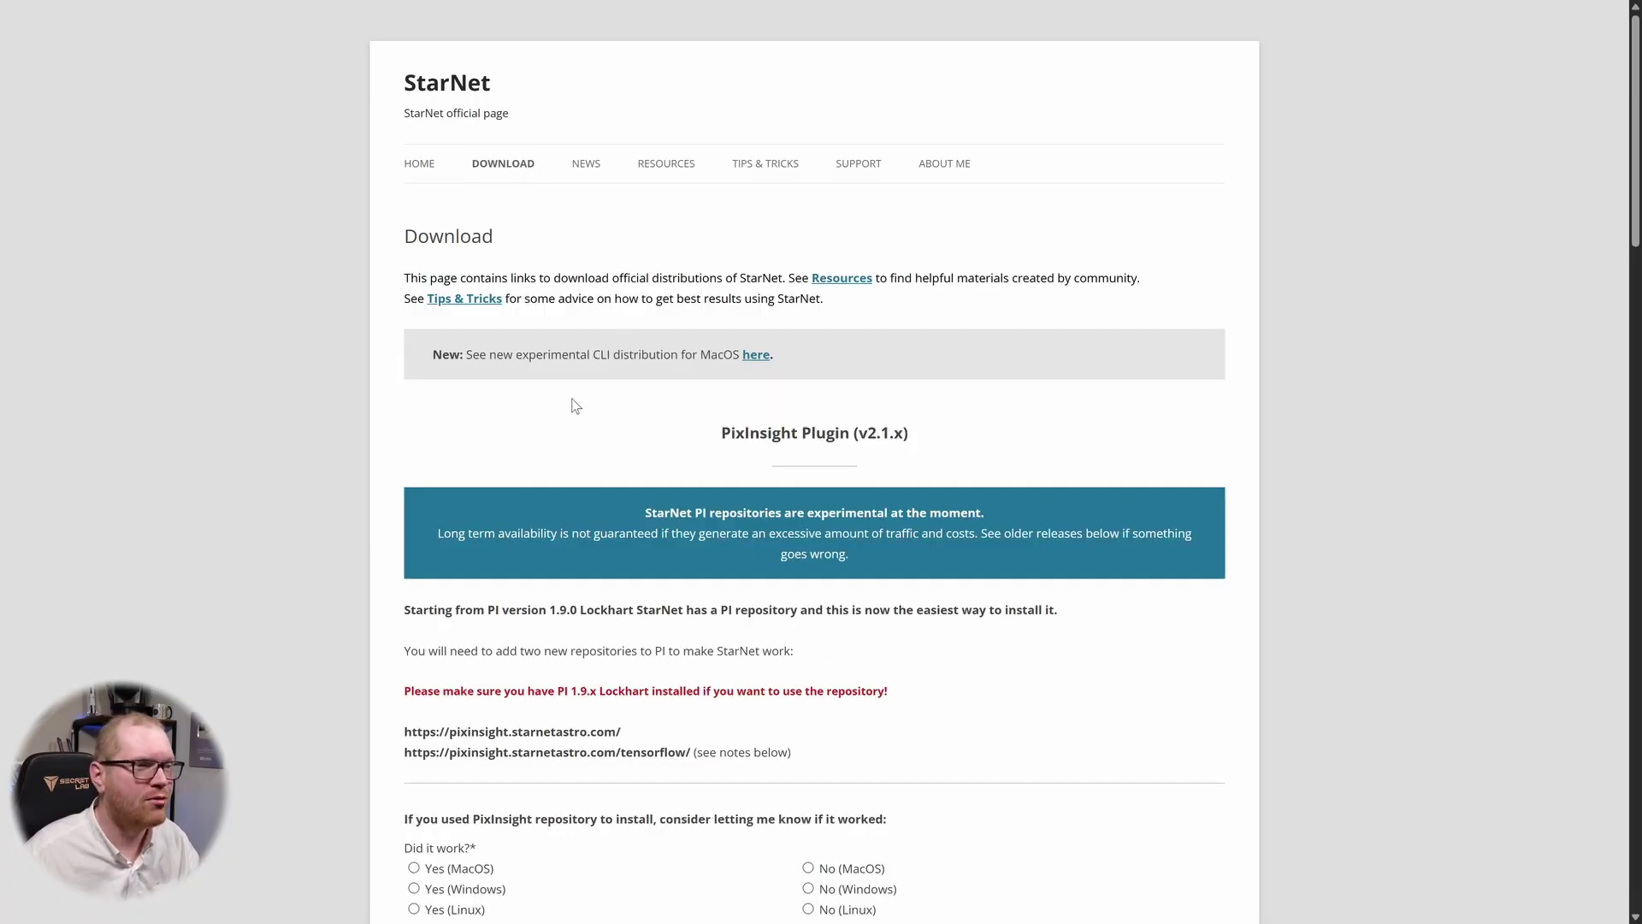
{"action": "scroll", "coordinate": [572, 417], "scroll_direction": "down", "scroll_amount": 2}
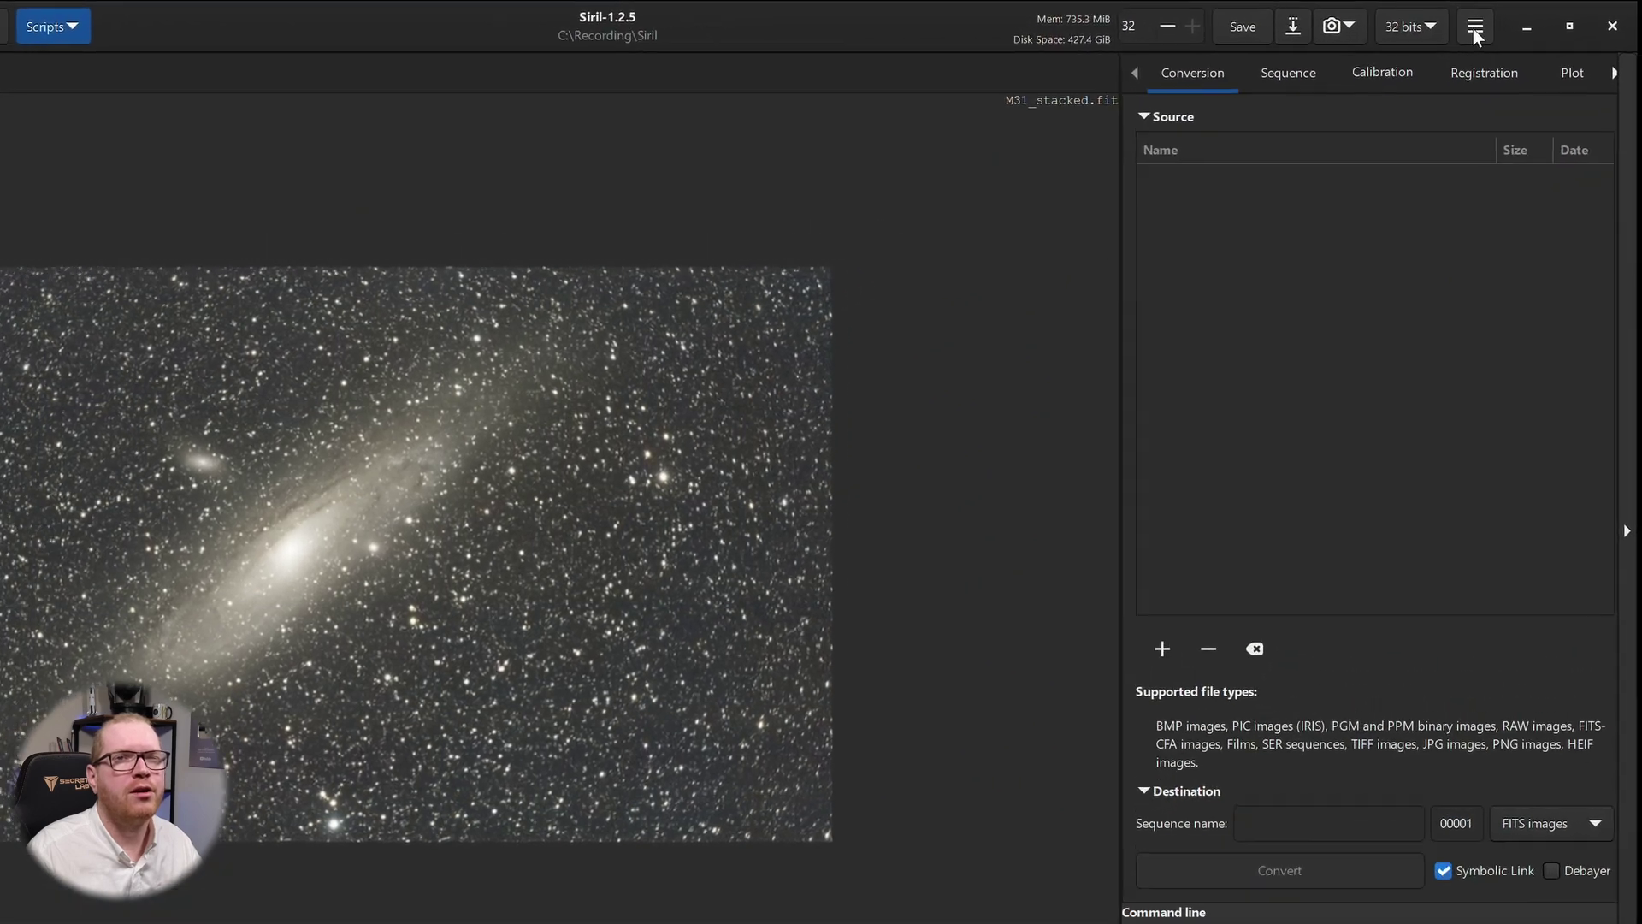
Switch back to Siril, check the StarNet executable location in the Miscellaneous preferences, and close the preferences.
{"action": "left_click", "coordinate": [1473, 28]}
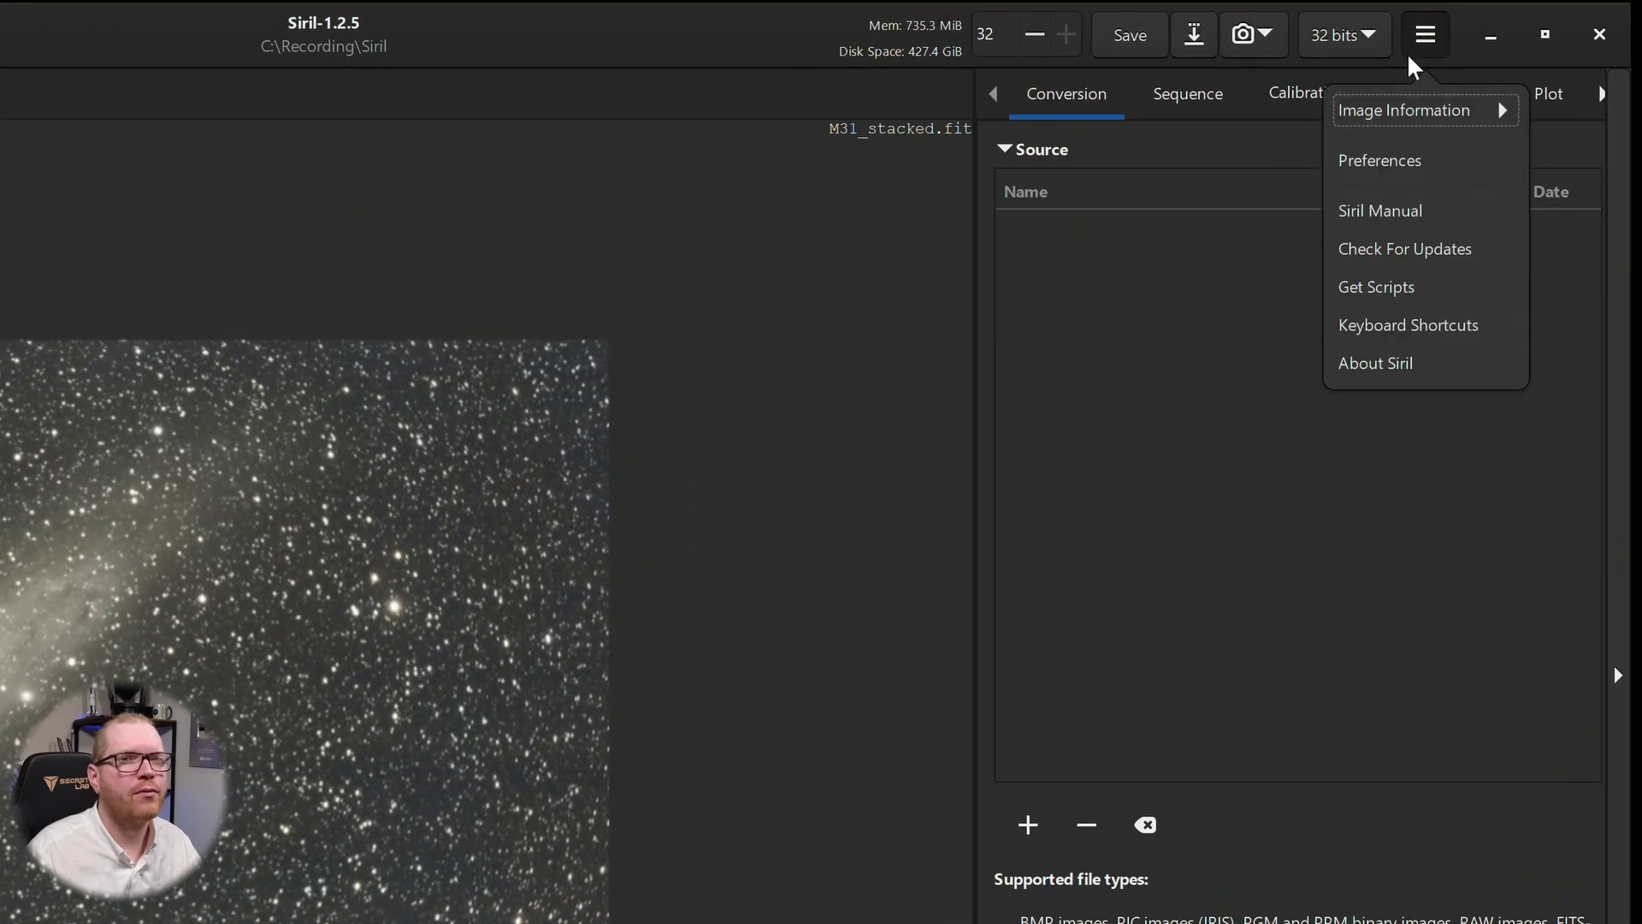
{"action": "left_click", "coordinate": [1401, 164]}
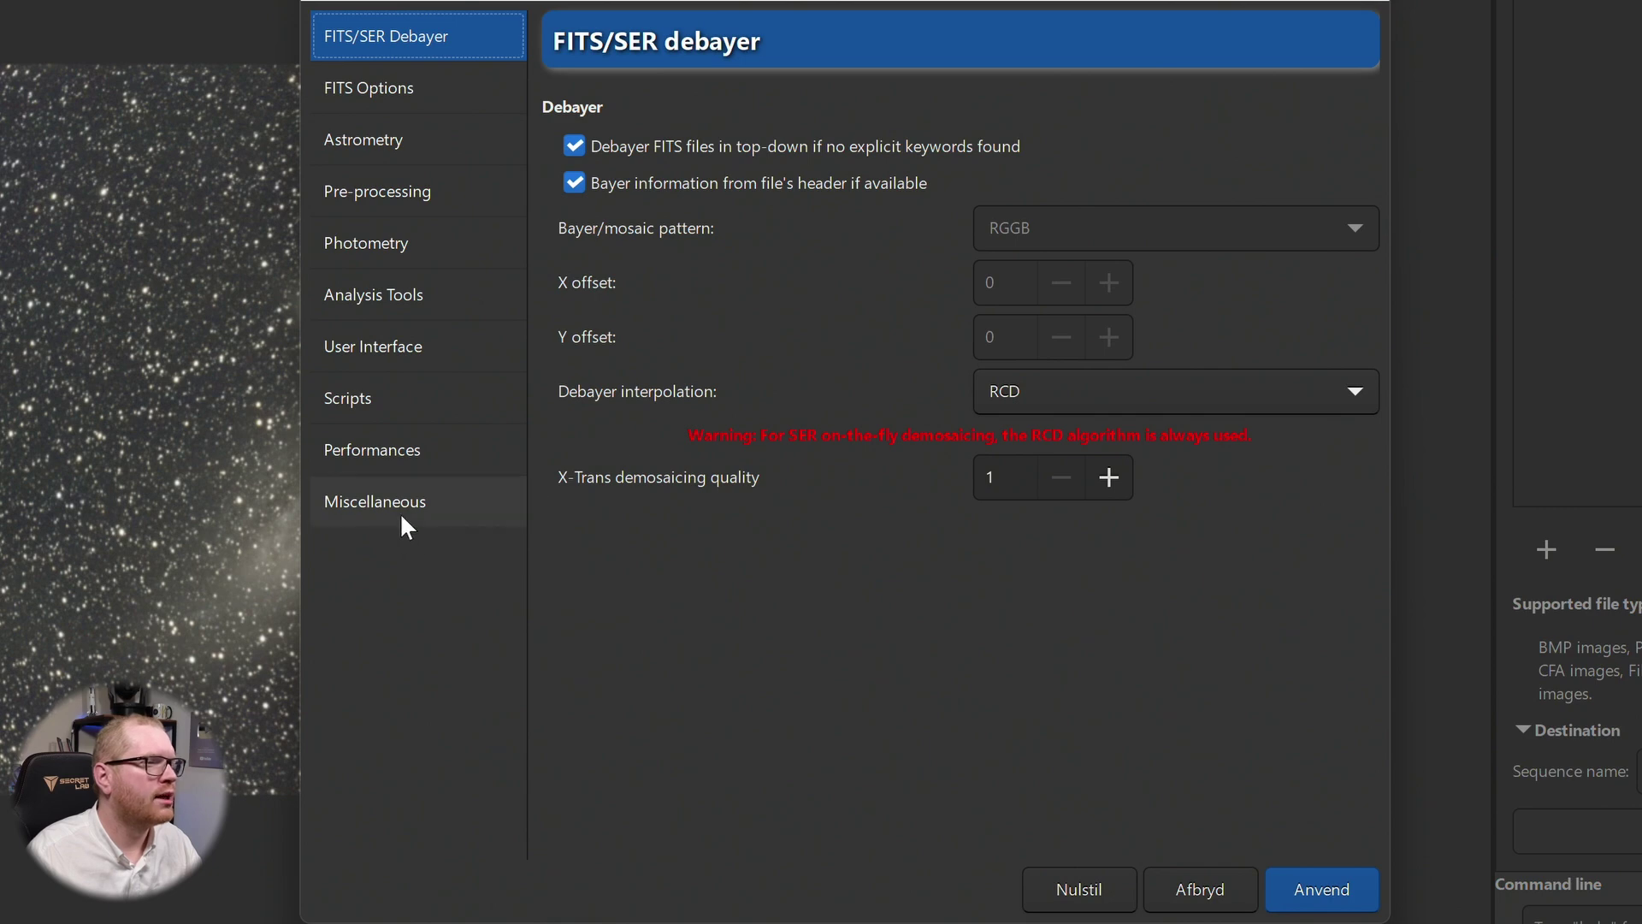
{"action": "left_click", "coordinate": [401, 512]}
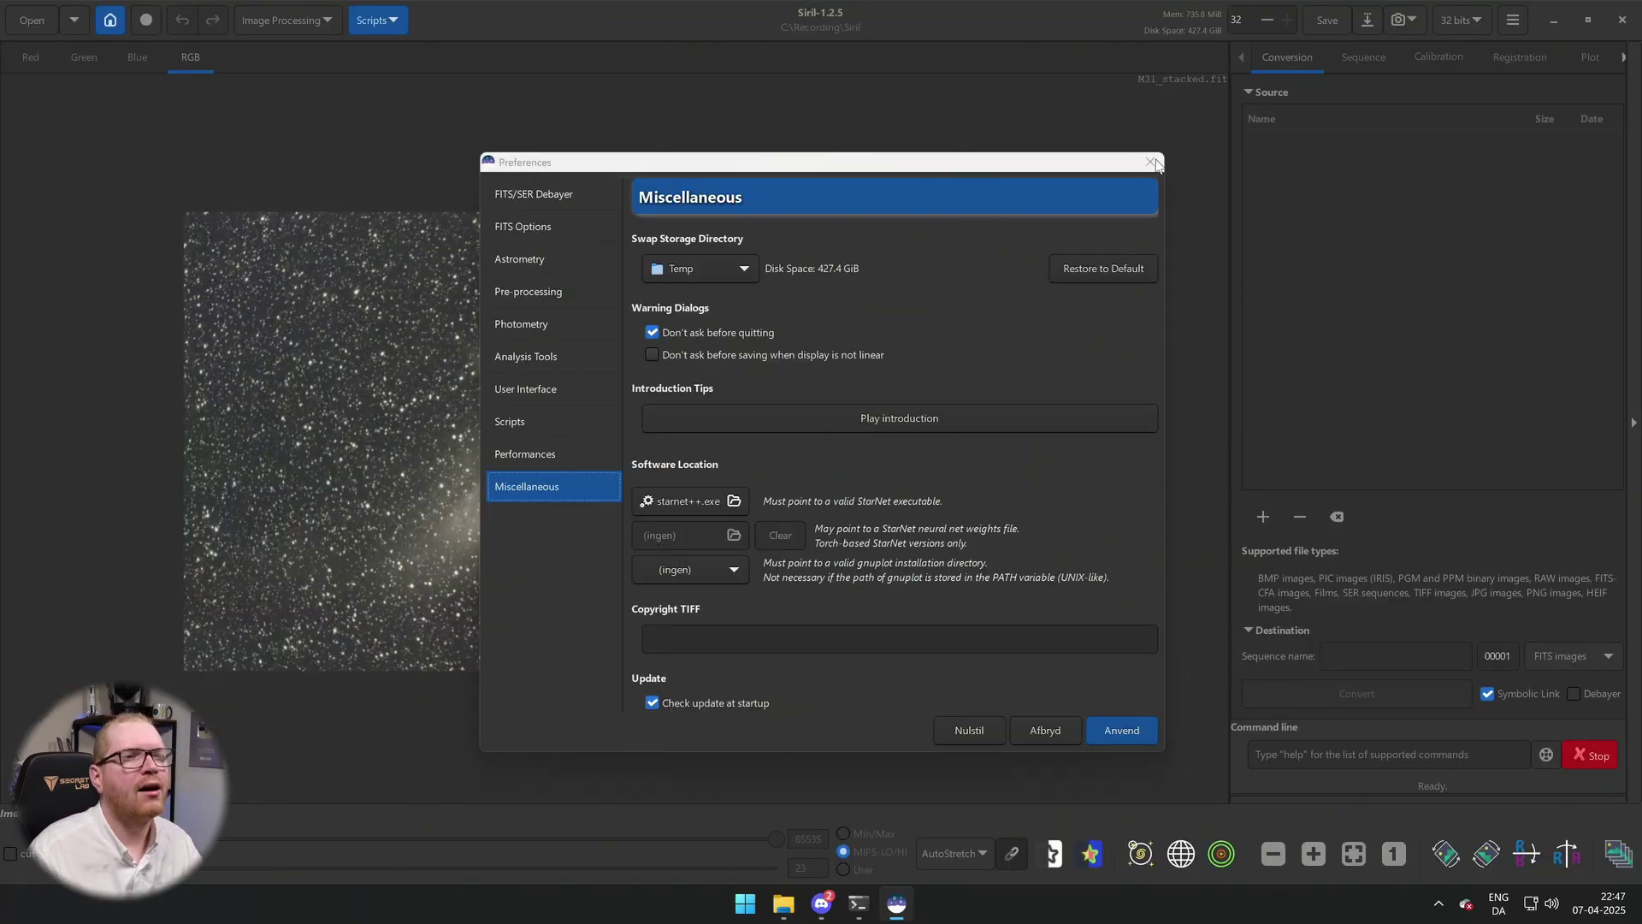
{"action": "left_click", "coordinate": [1152, 162]}
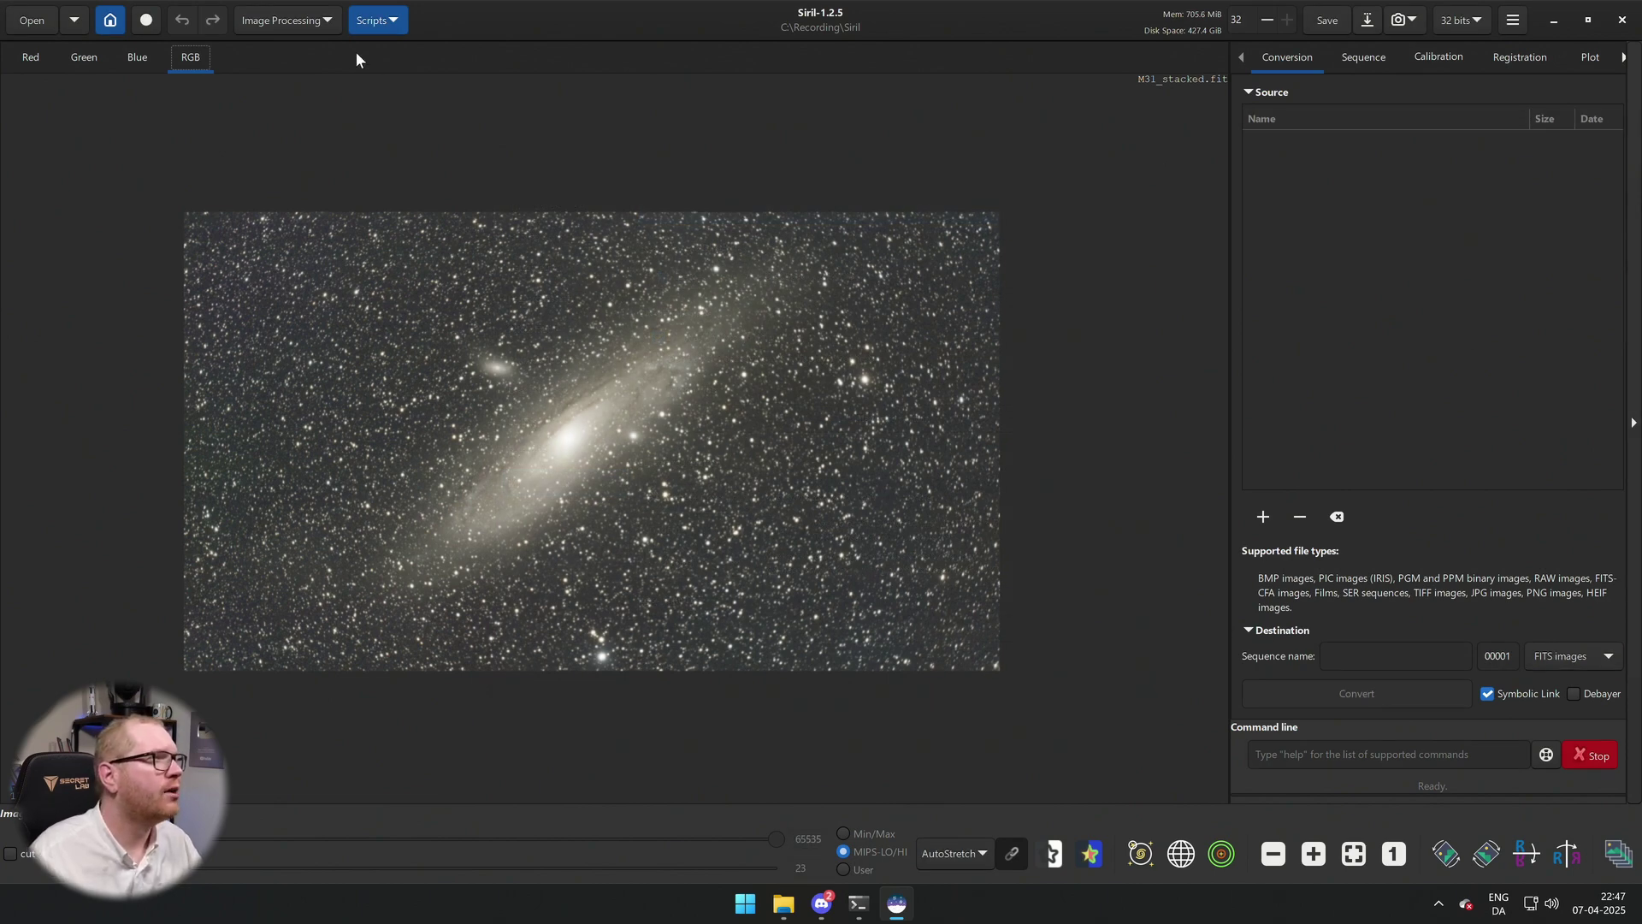
Review the StarNet Star Removal options and the executable status message, and close the dialog.
{"action": "left_click", "coordinate": [327, 24]}
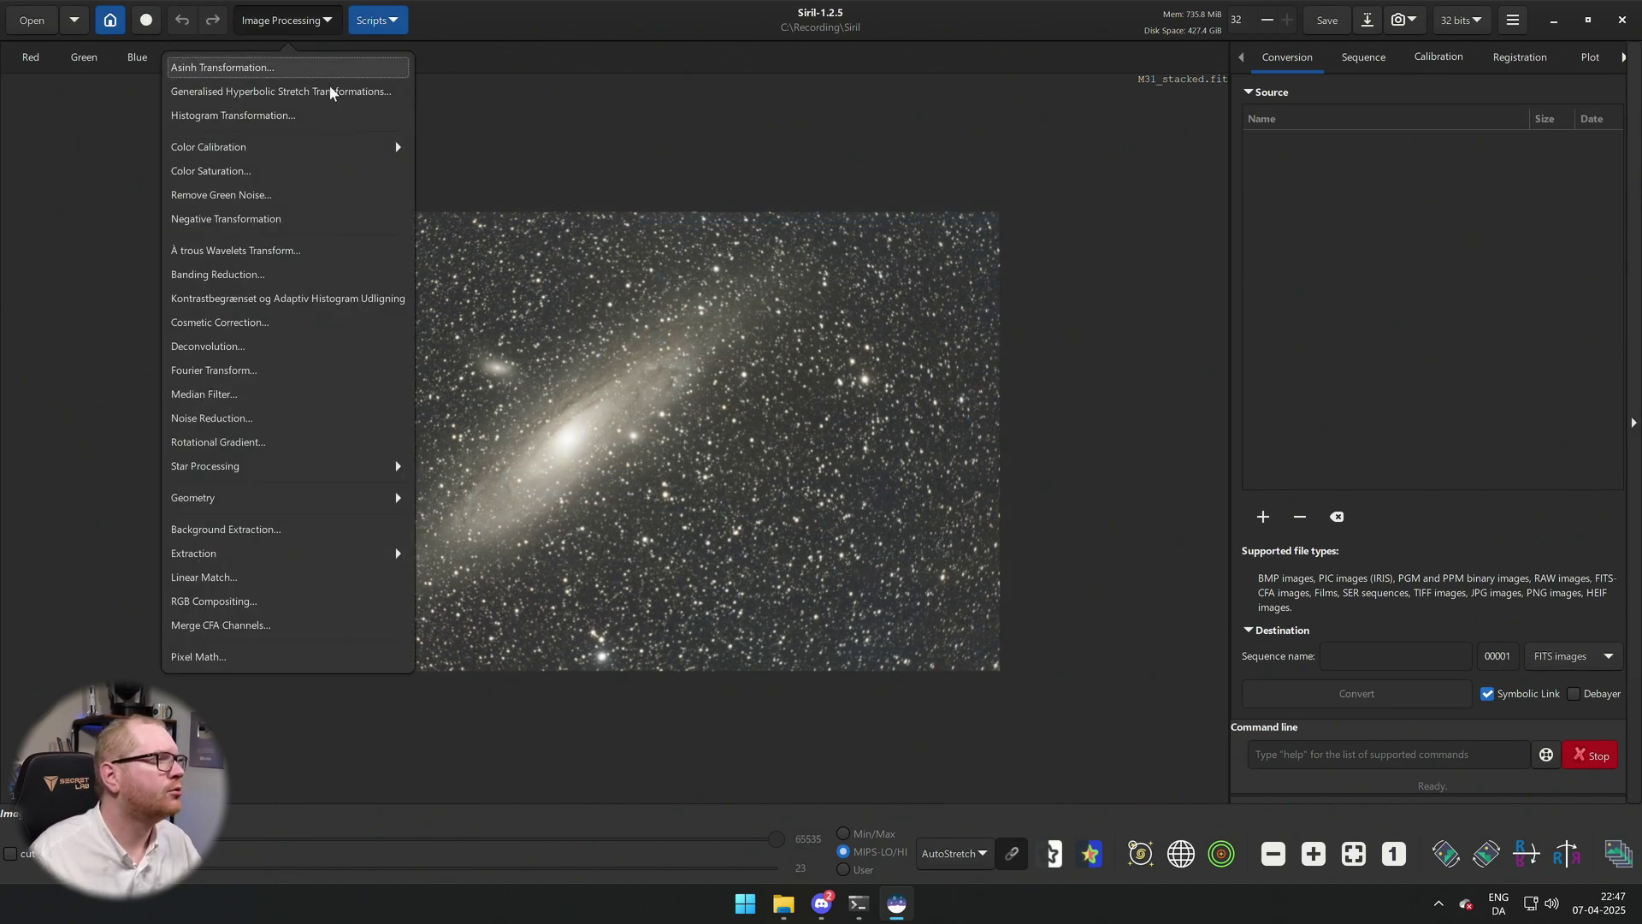
{"action": "left_click", "coordinate": [301, 463]}
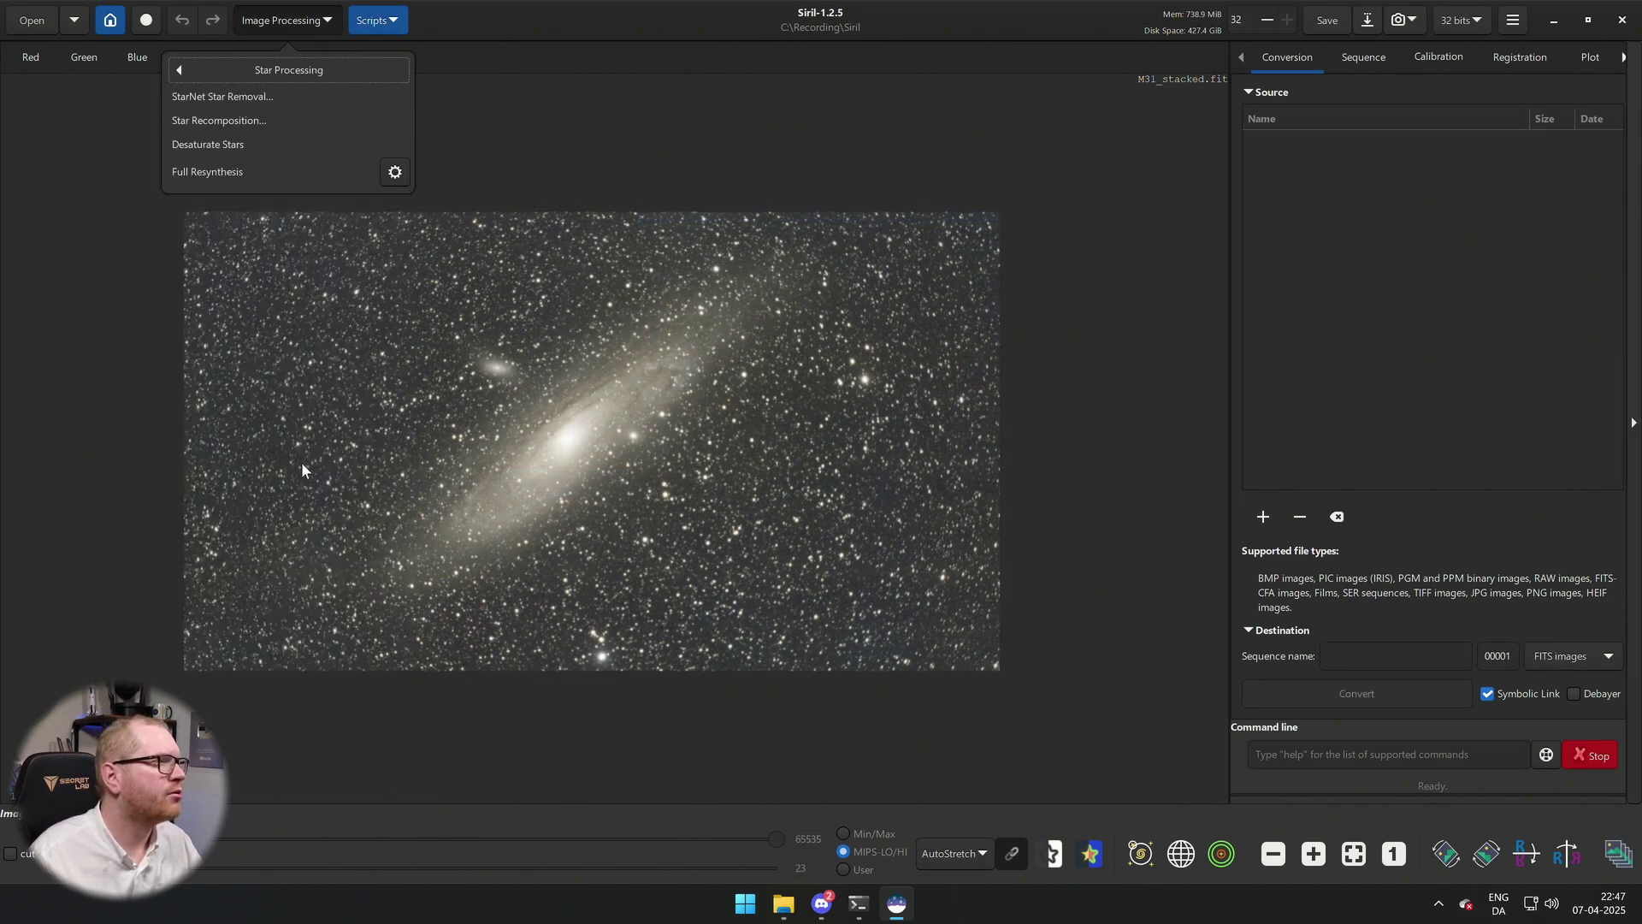
{"action": "left_click", "coordinate": [246, 97]}
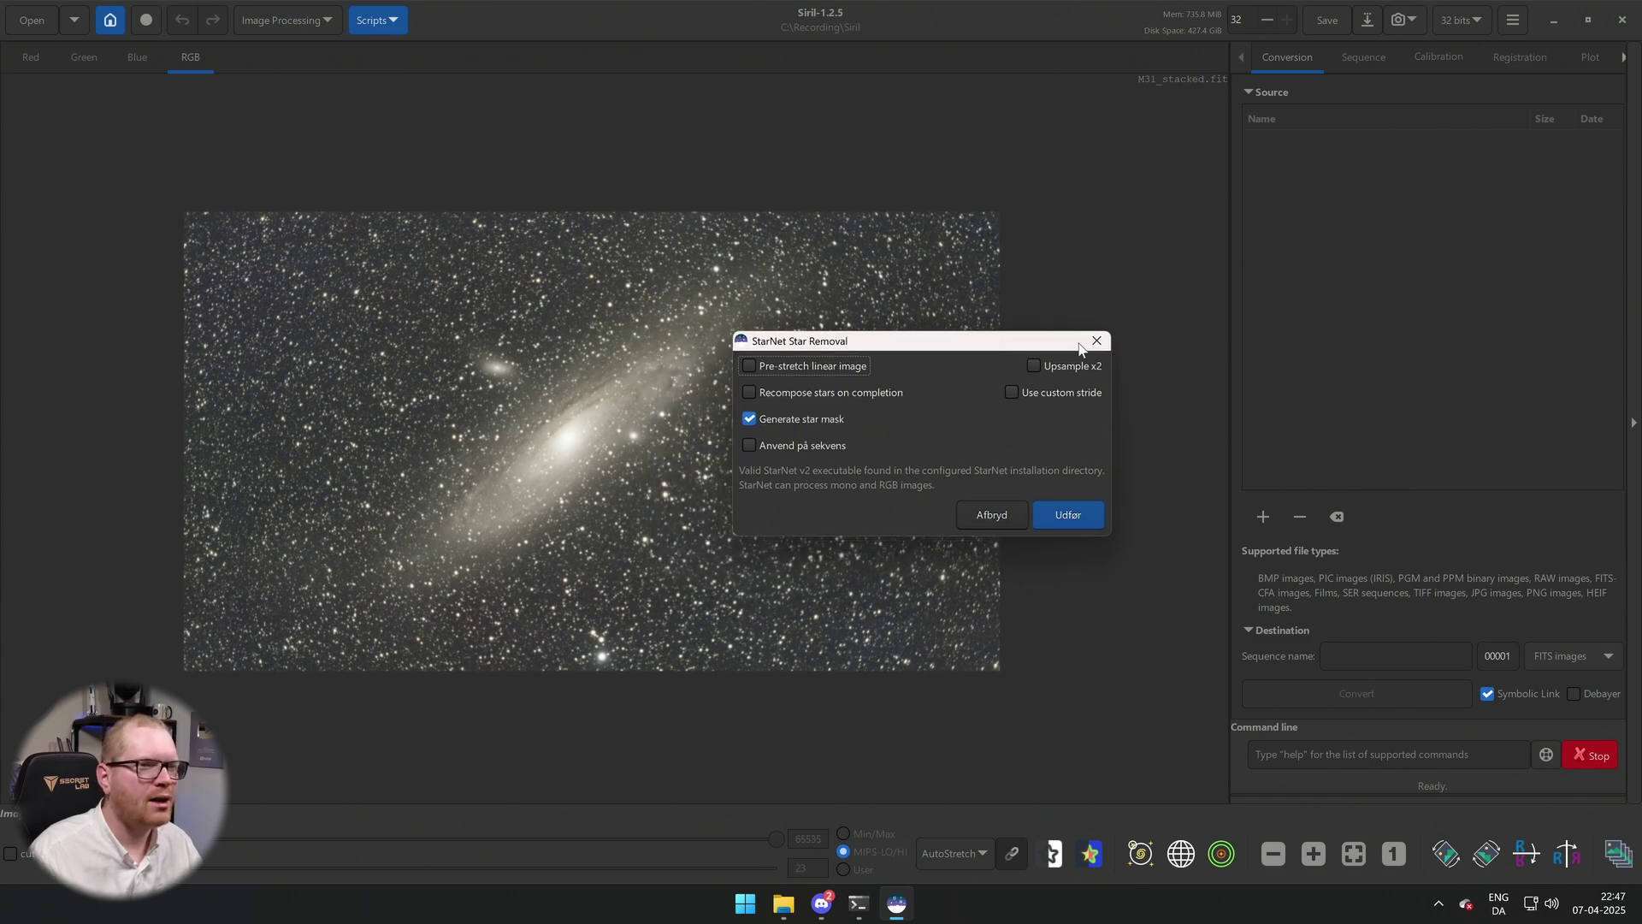
{"action": "left_click", "coordinate": [1096, 340]}
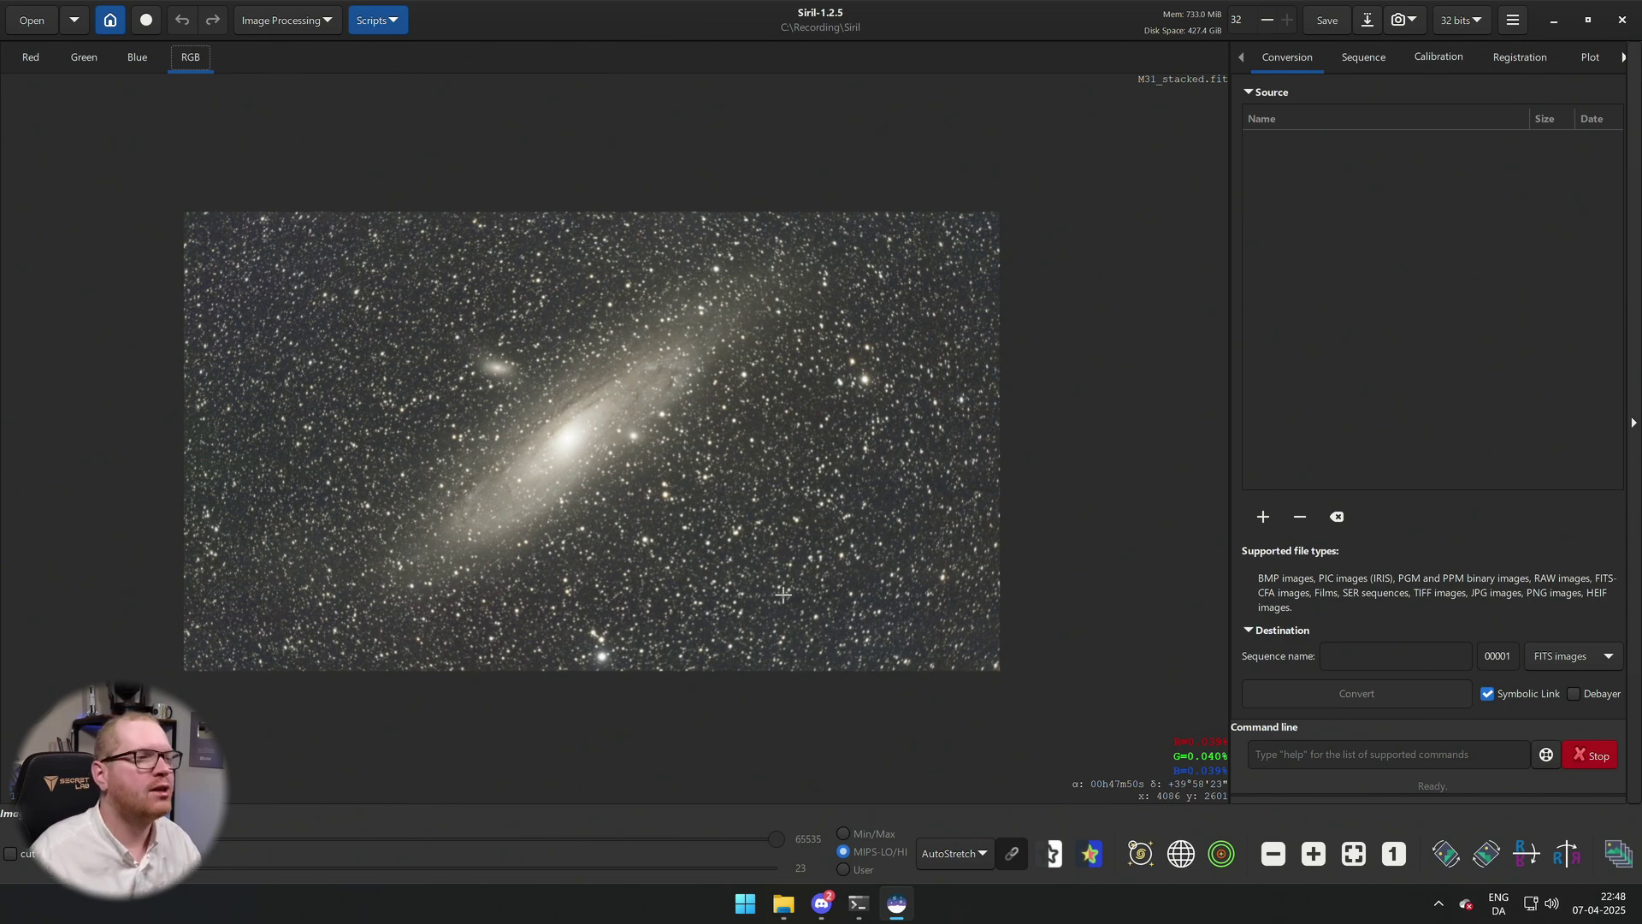
Run StarNet Star Removal on the M31 image with Pre-stretch linear image and Generate star mask enabled.
{"action": "left_click_drag", "start_coordinate": [282, 317], "coordinate": [385, 351]}
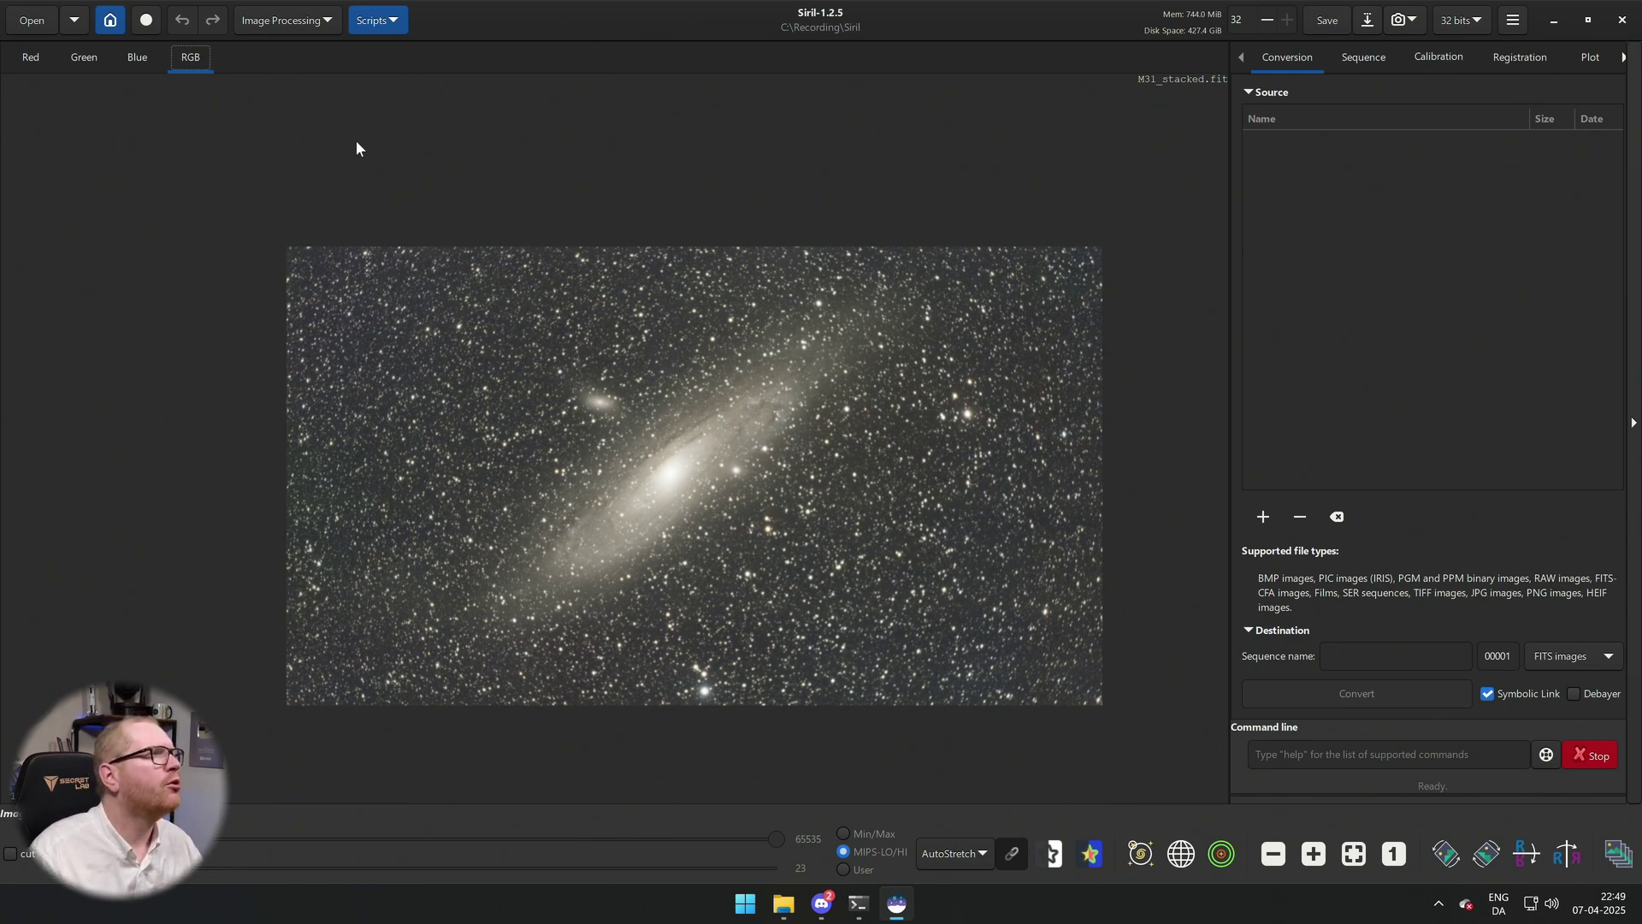
{"action": "left_click", "coordinate": [311, 24]}
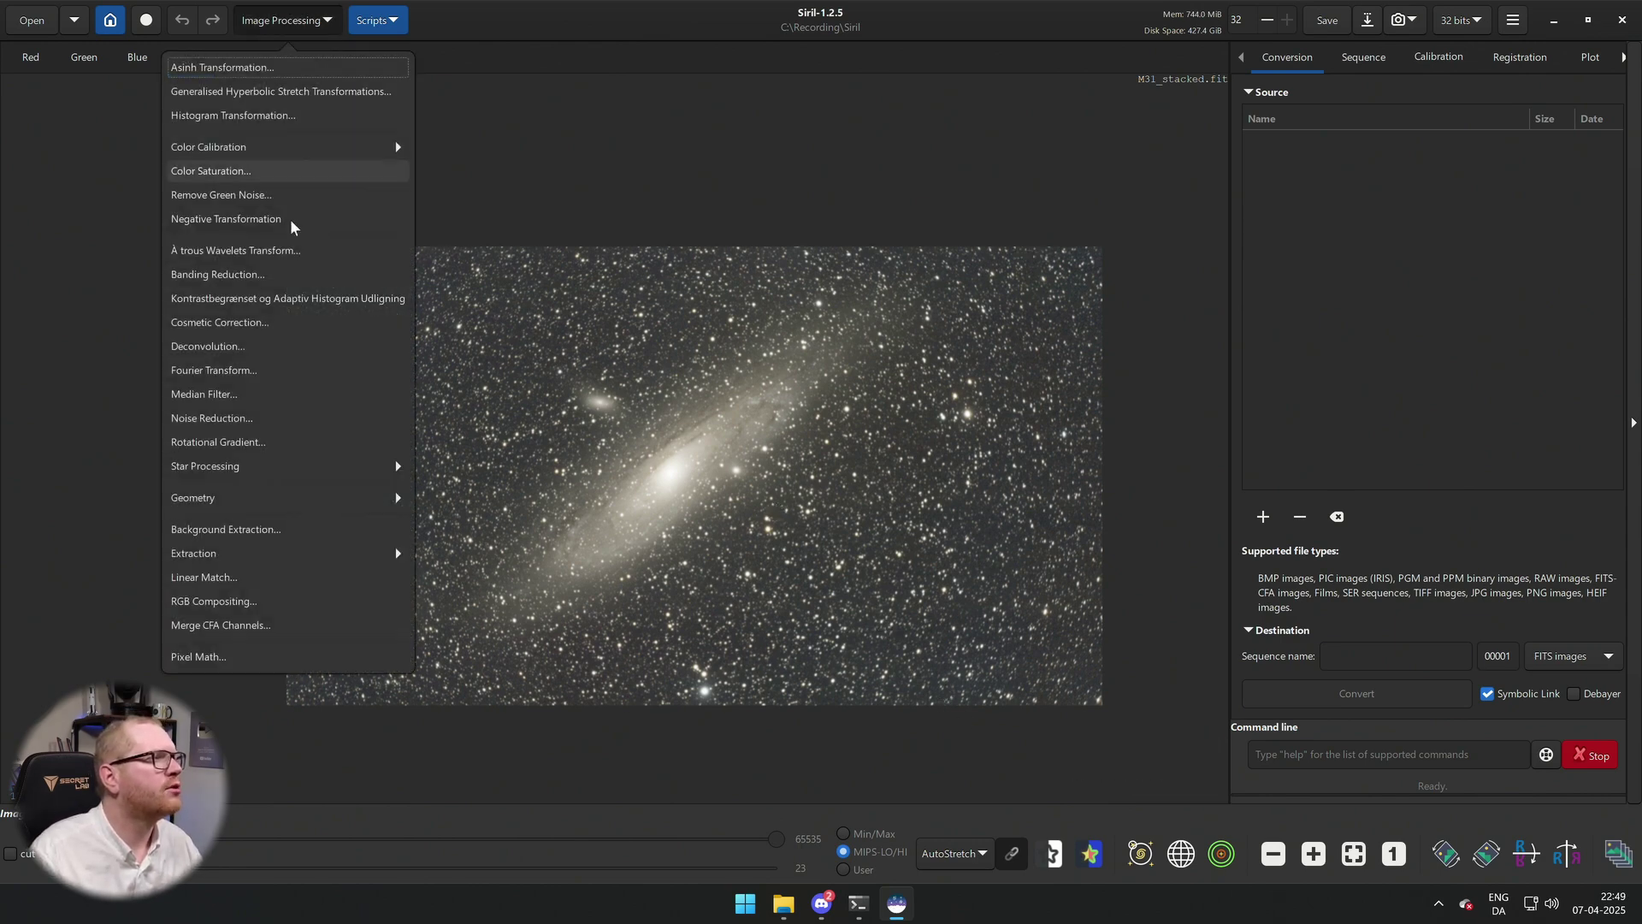
{"action": "left_click", "coordinate": [262, 467]}
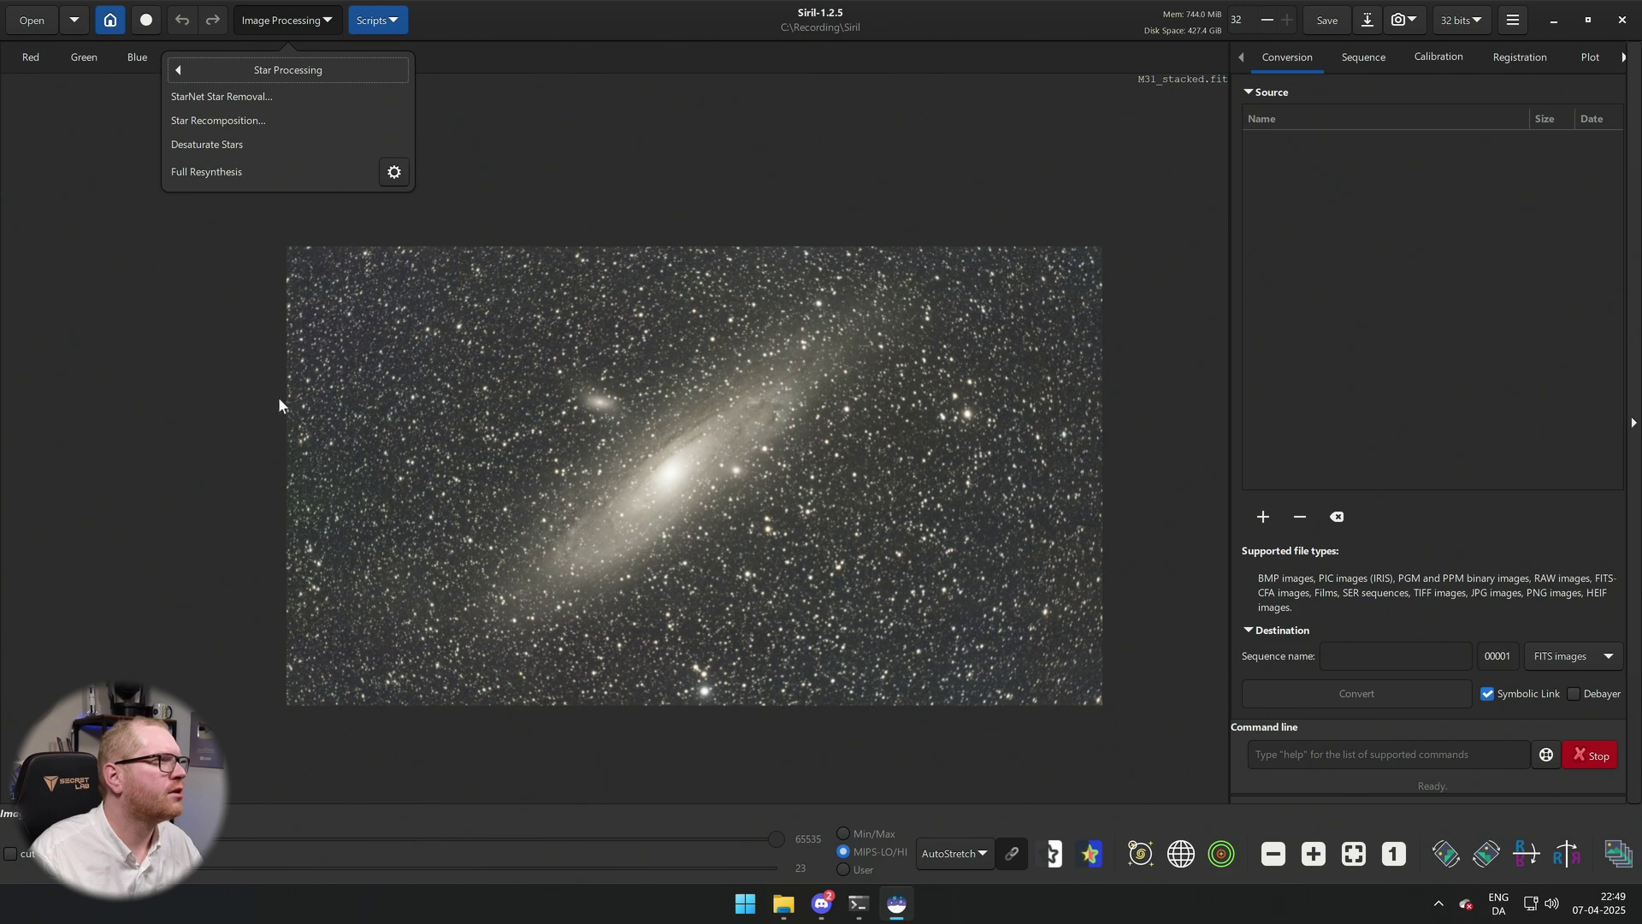
{"action": "left_click", "coordinate": [257, 97]}
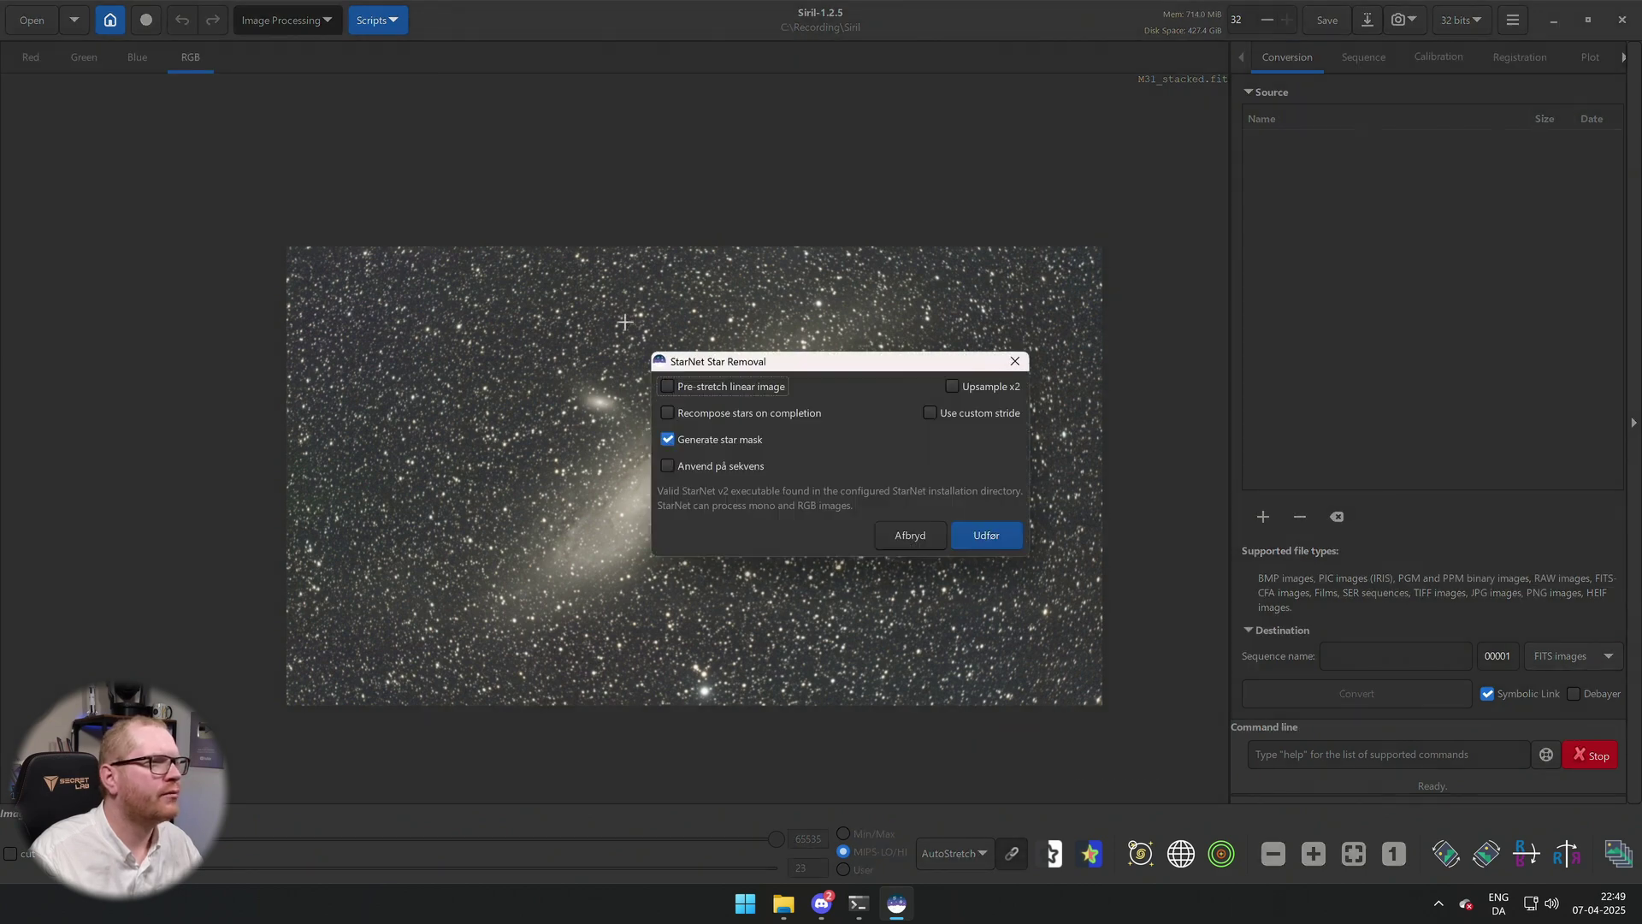
{"action": "left_click_drag", "start_coordinate": [743, 365], "coordinate": [850, 336]}
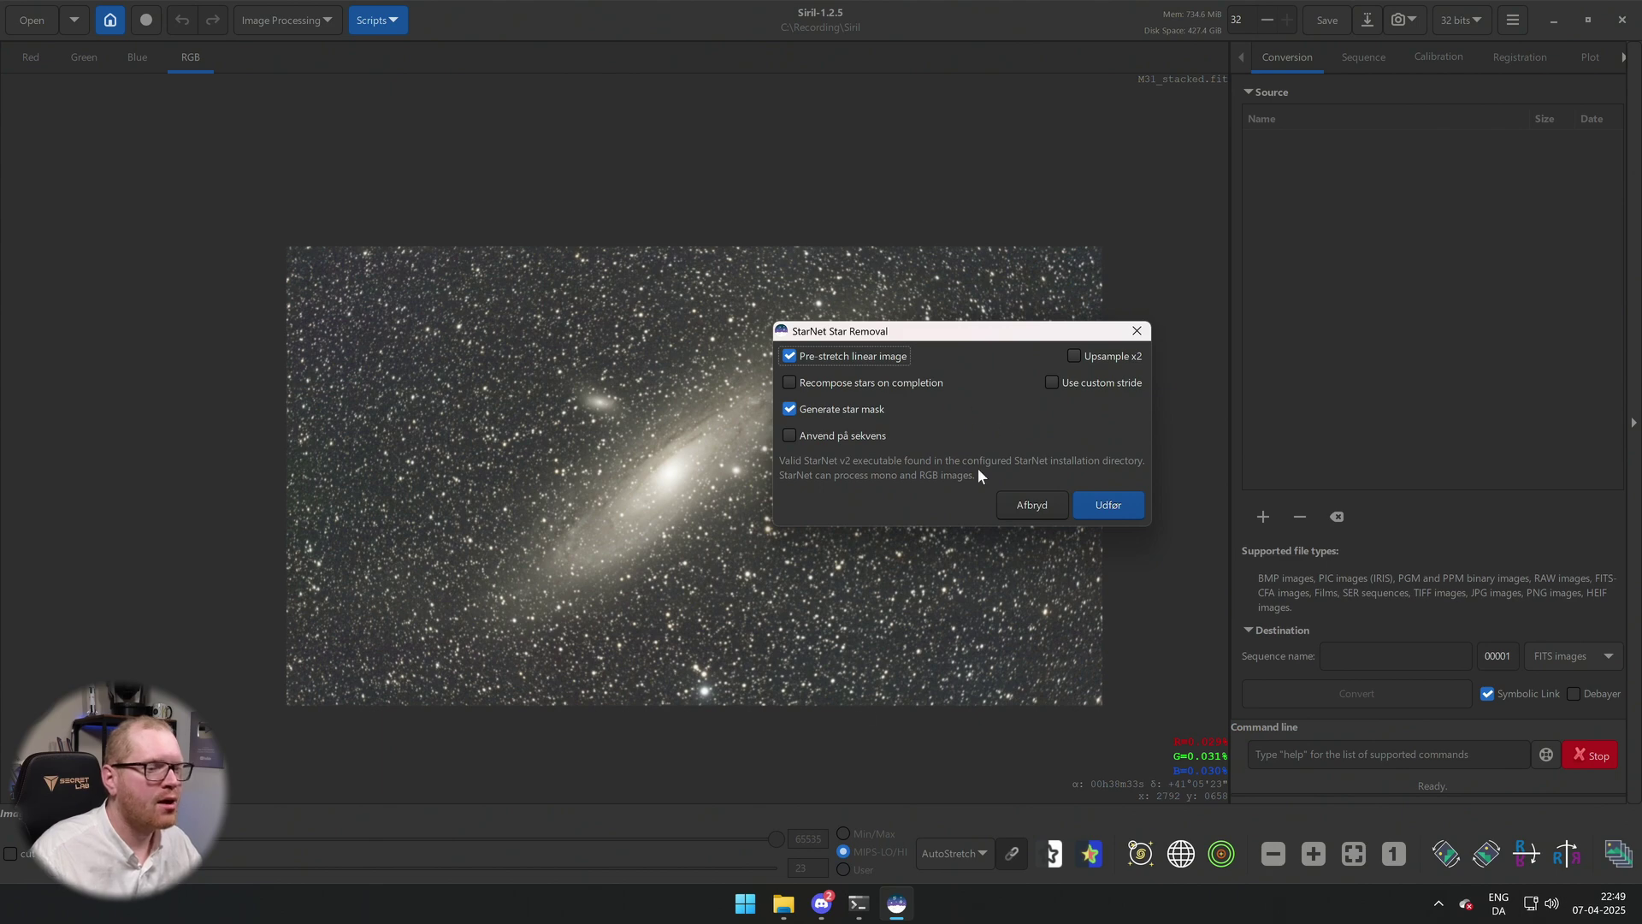
{"action": "left_click", "coordinate": [783, 904]}
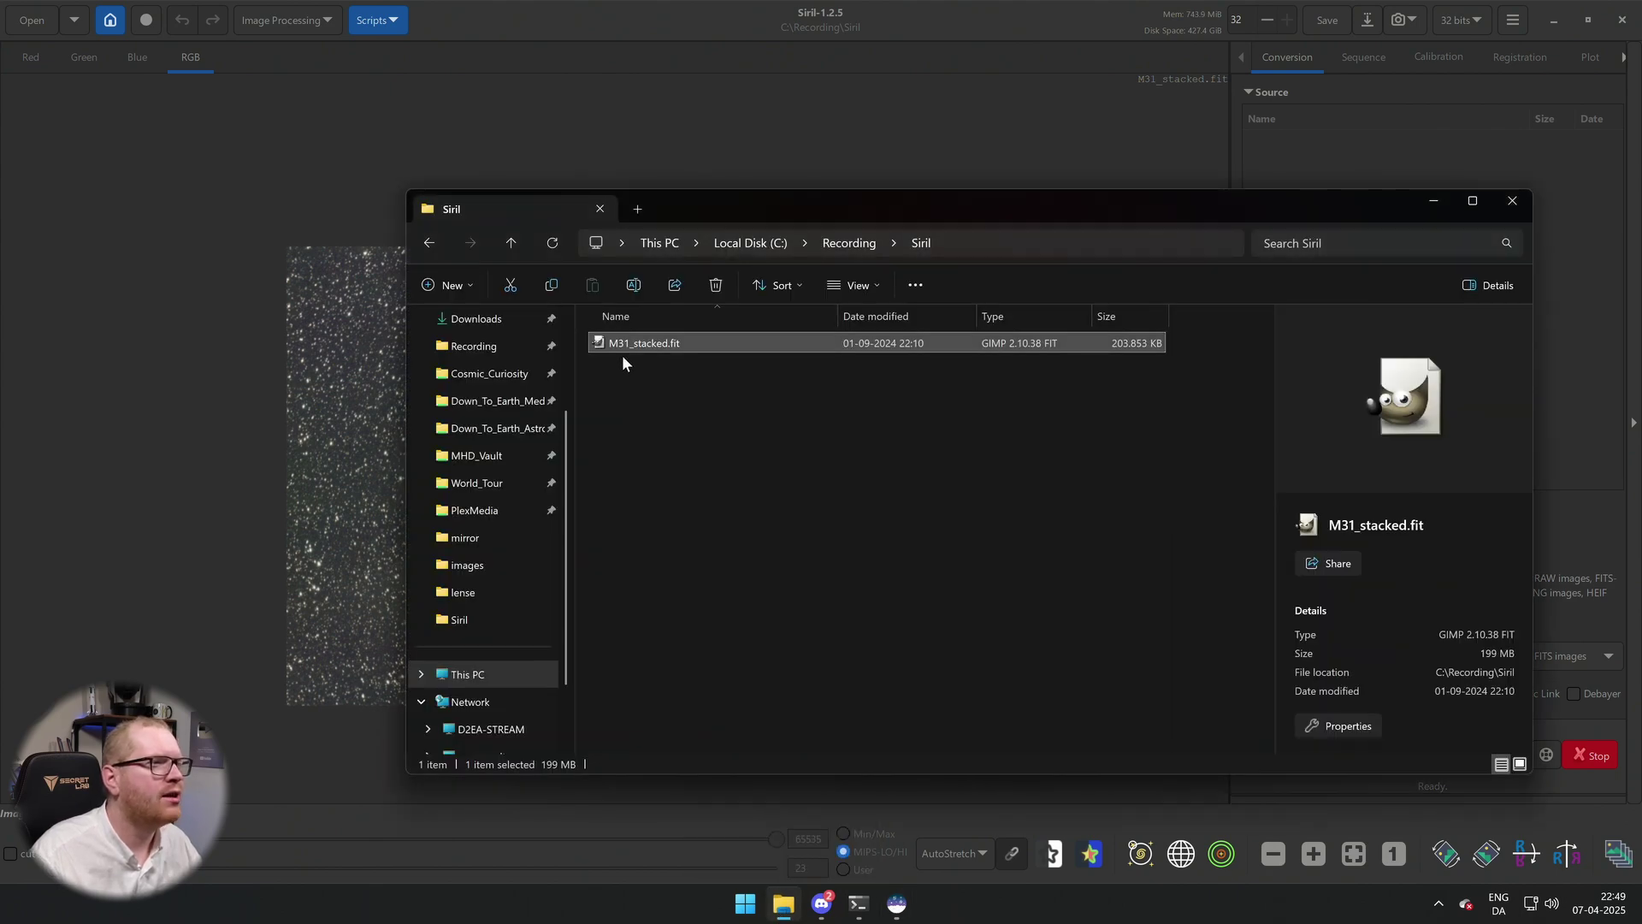
{"action": "left_click", "coordinate": [597, 136]}
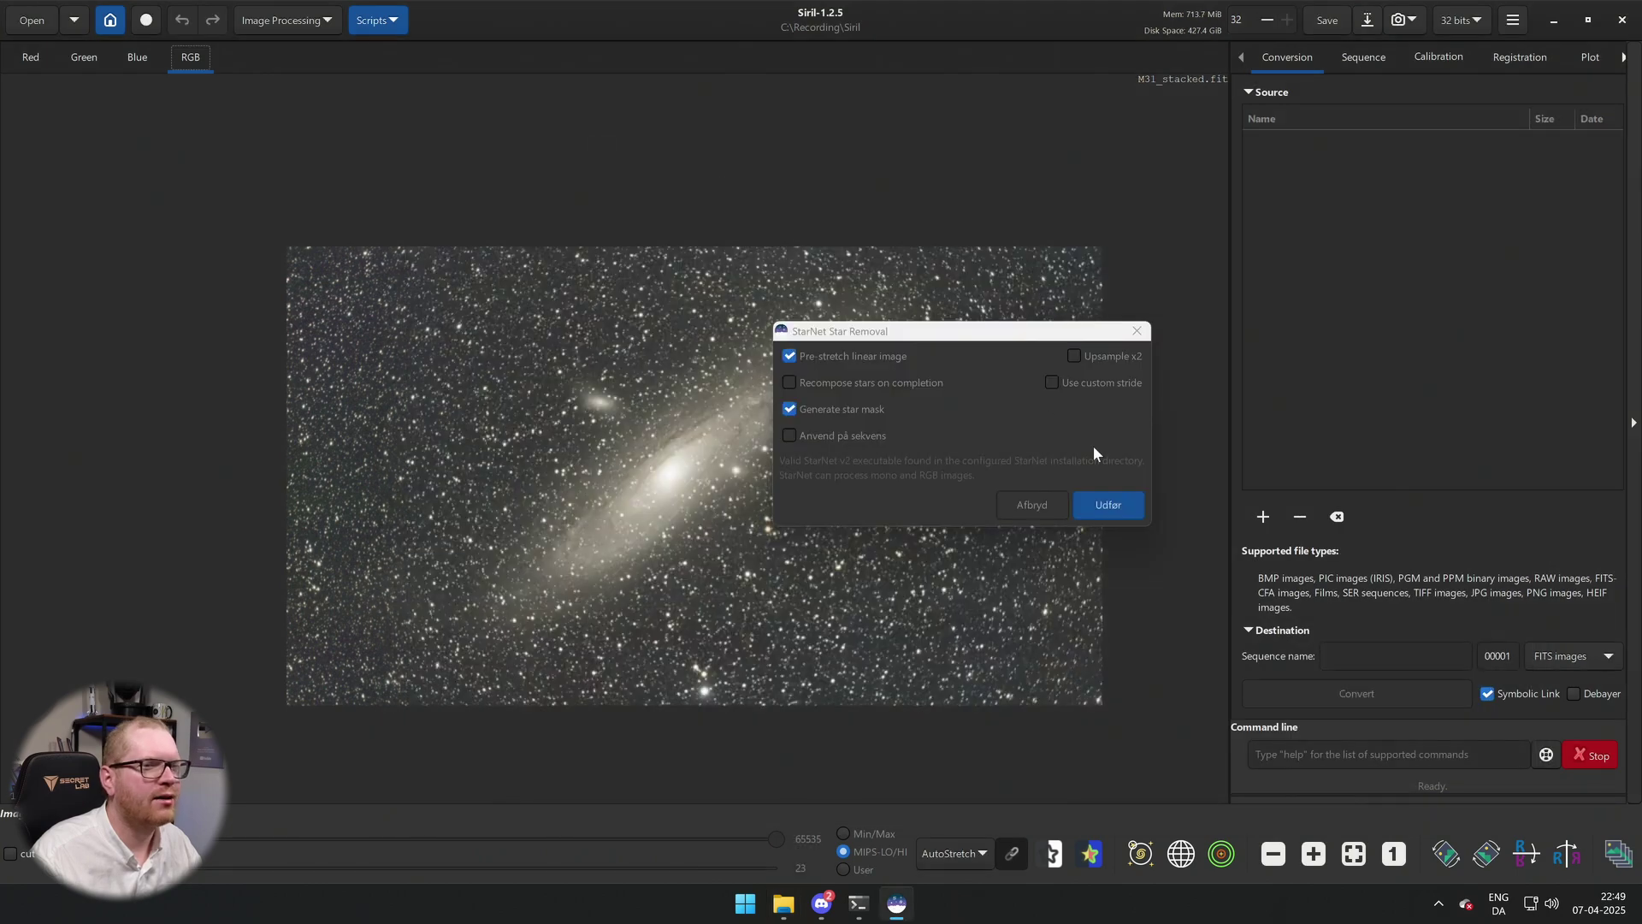
{"action": "left_click", "coordinate": [1105, 503]}
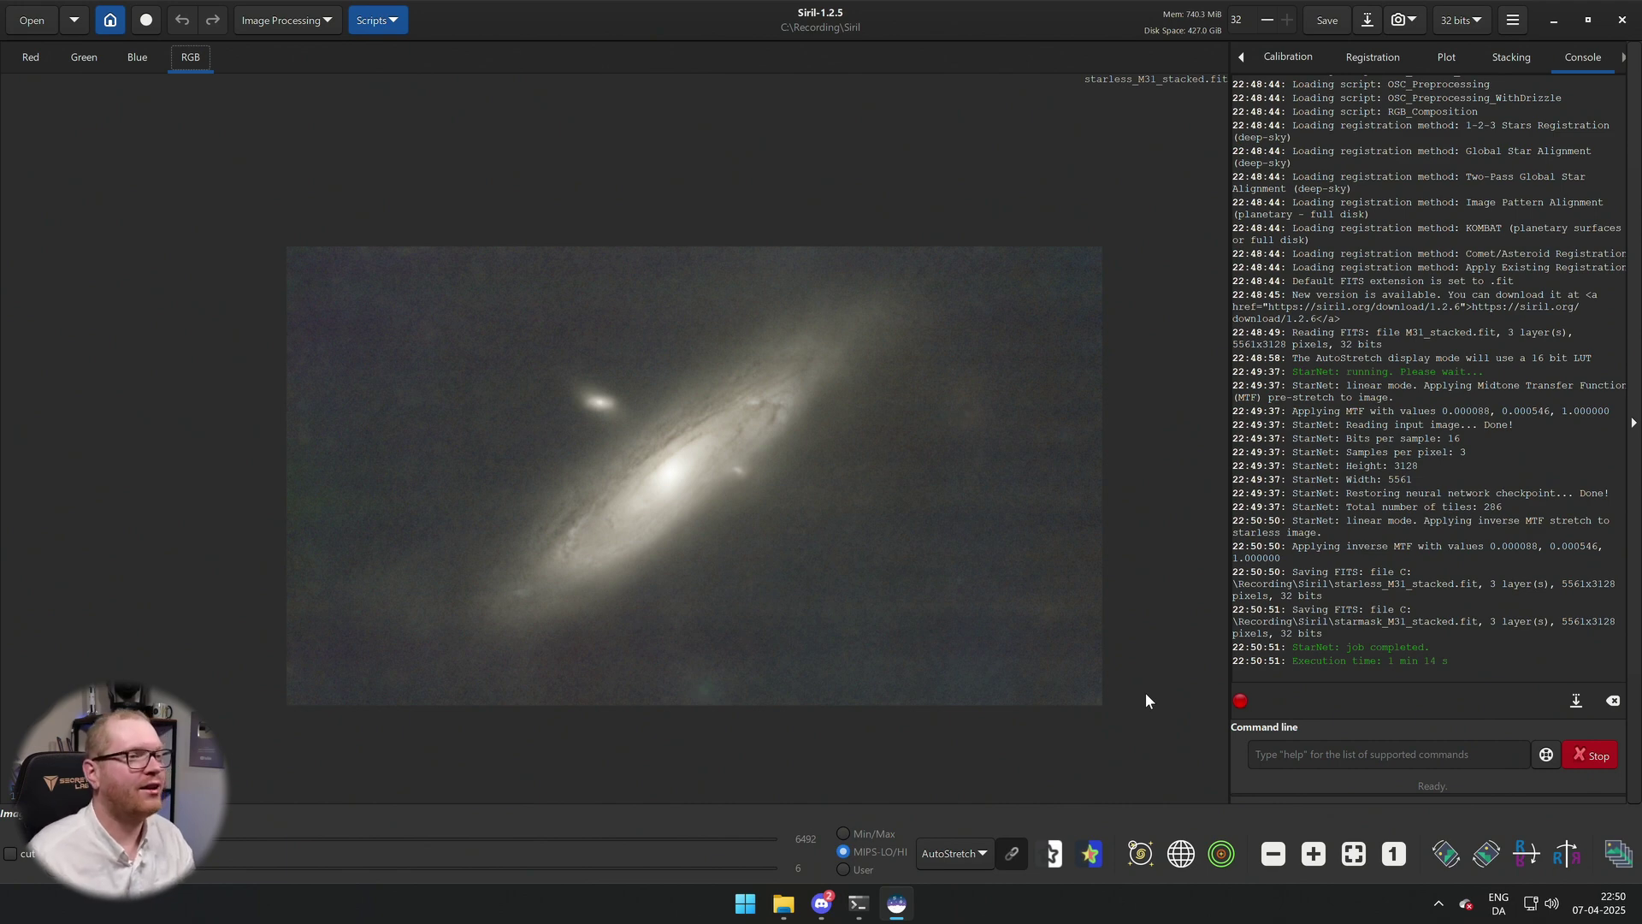
Check the Siril folder for the generated starless and star mask files, and return to the image.
{"action": "left_click", "coordinate": [783, 904]}
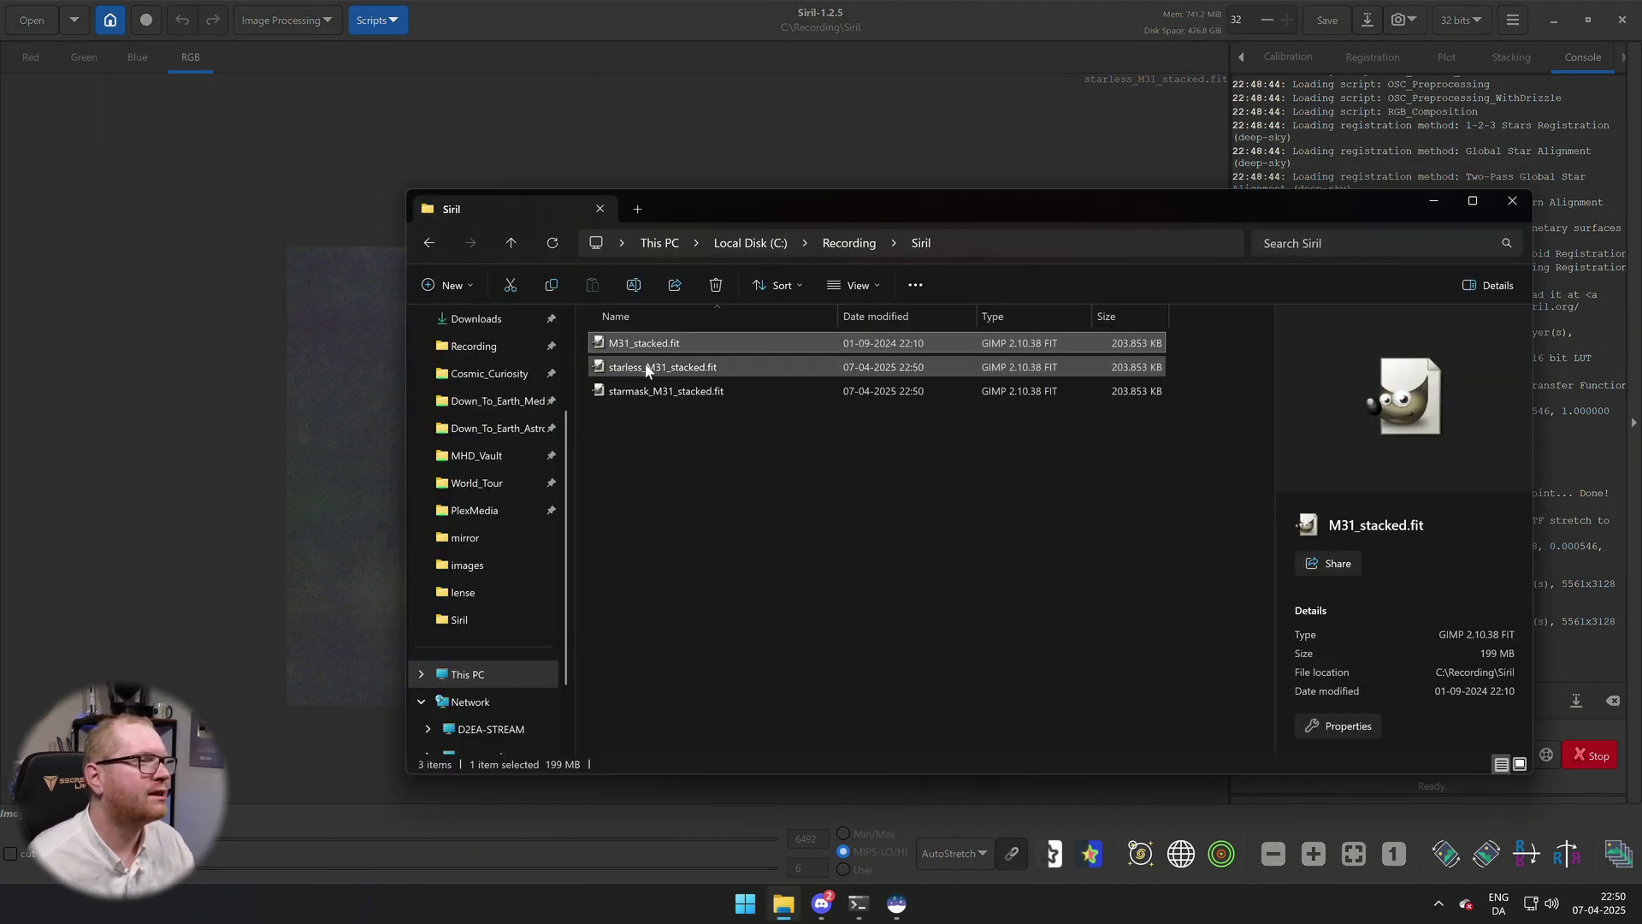
{"action": "left_click", "coordinate": [347, 412]}
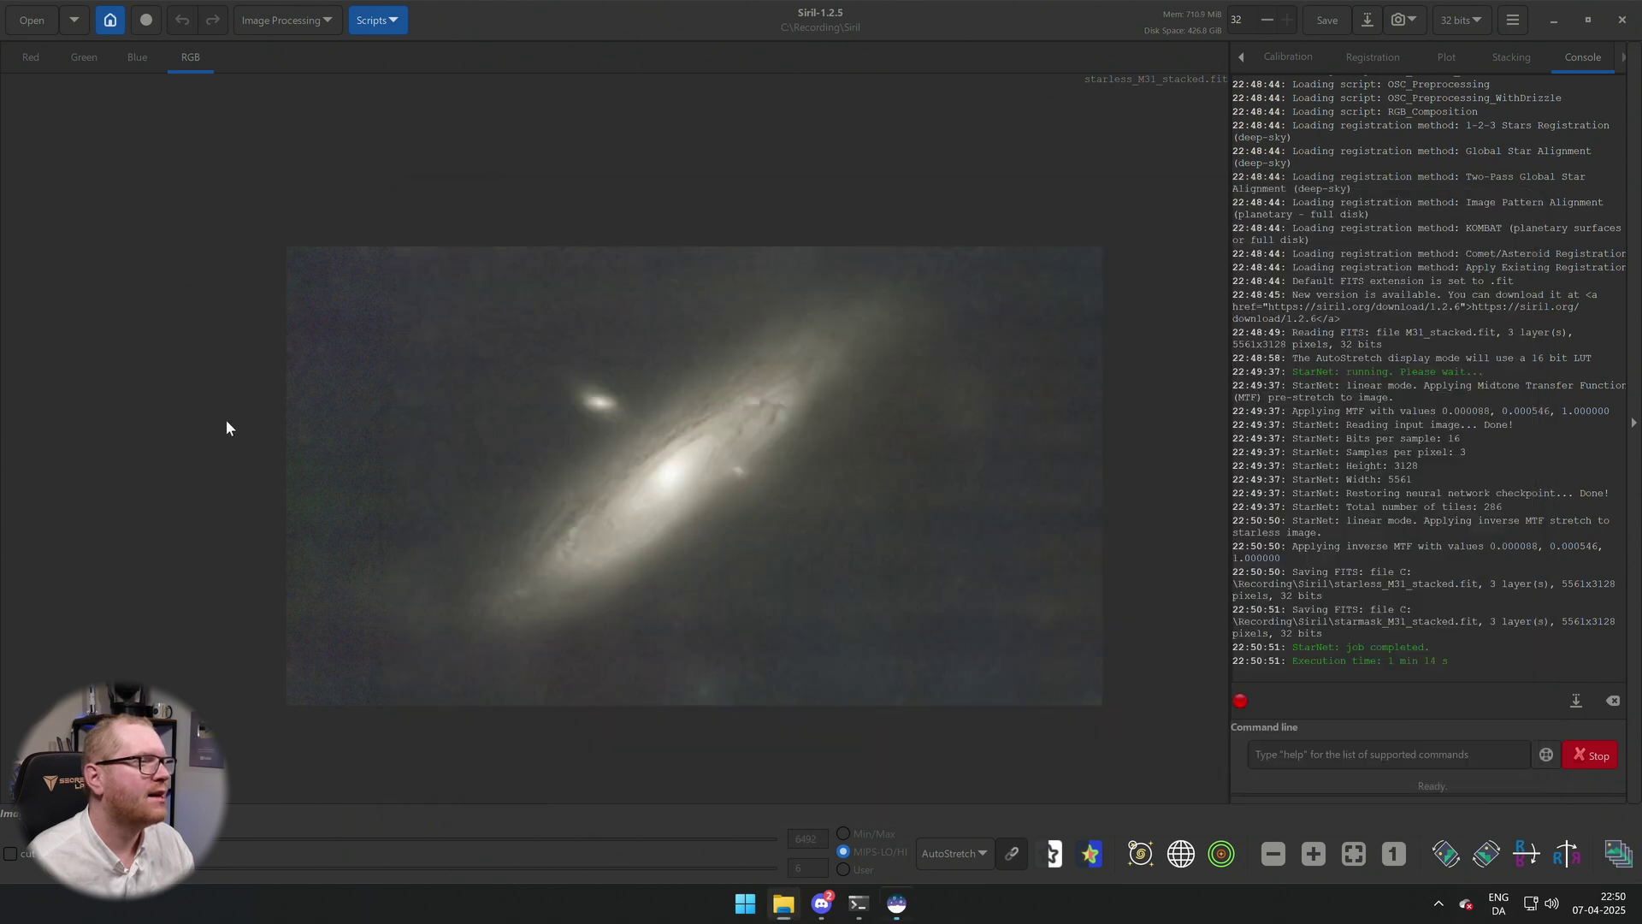
Set the starless image's display mode to Linear, and view the Generalised Hyperbolic Stretch Transformations dialog without applying a stretch.
{"action": "left_click", "coordinate": [946, 851]}
{"action": "left_click", "coordinate": [966, 675]}
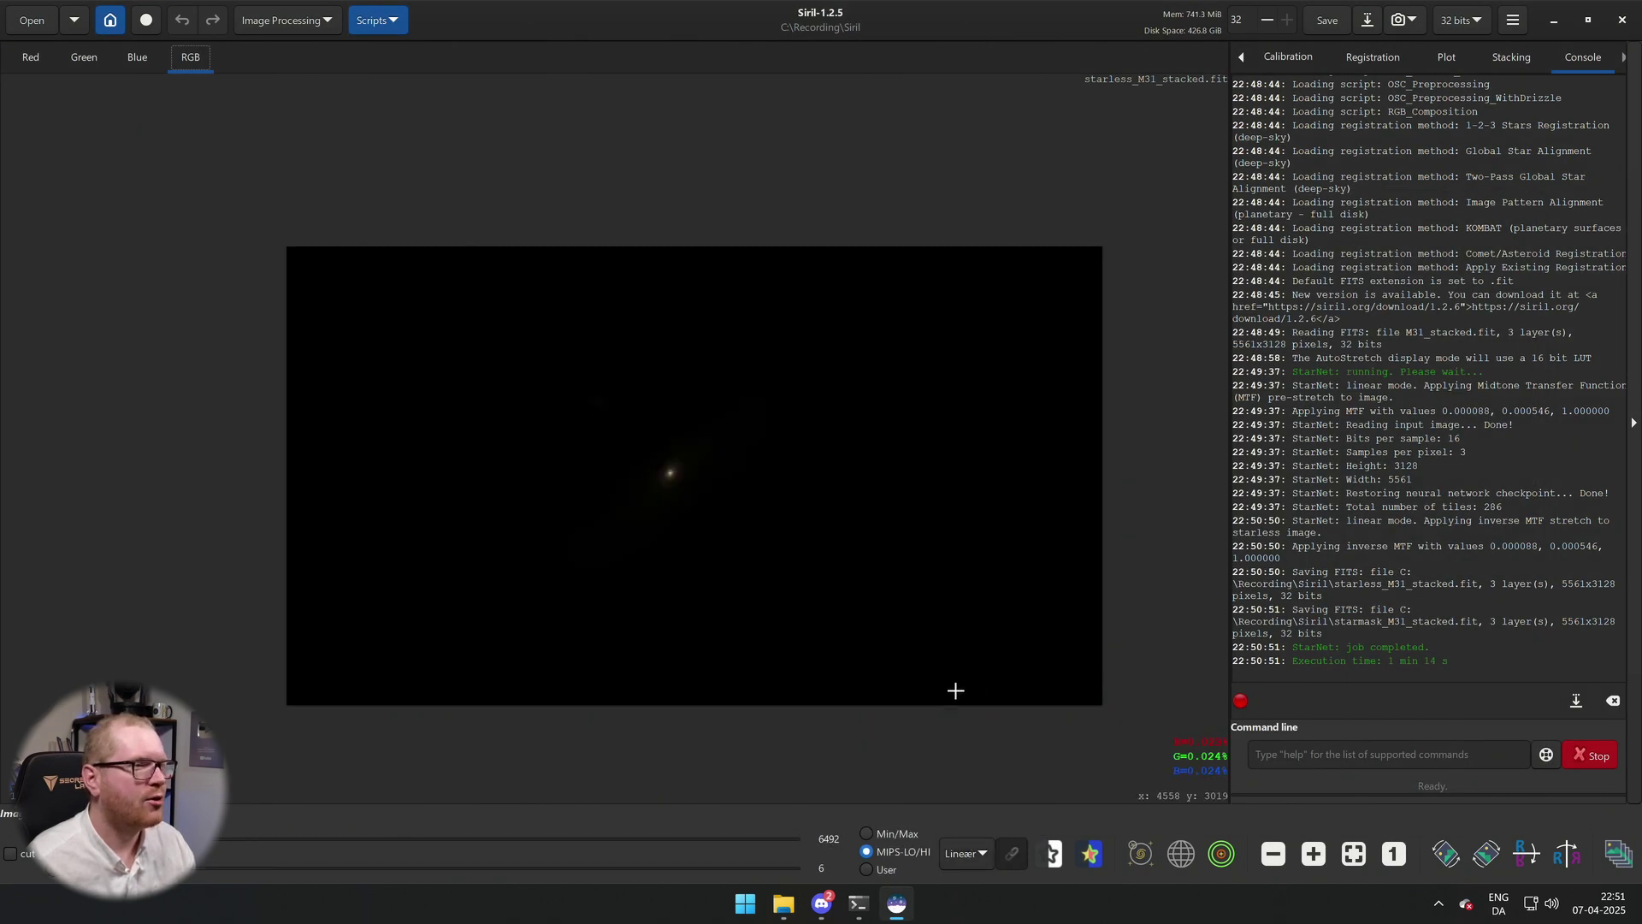
{"action": "left_click", "coordinate": [308, 26]}
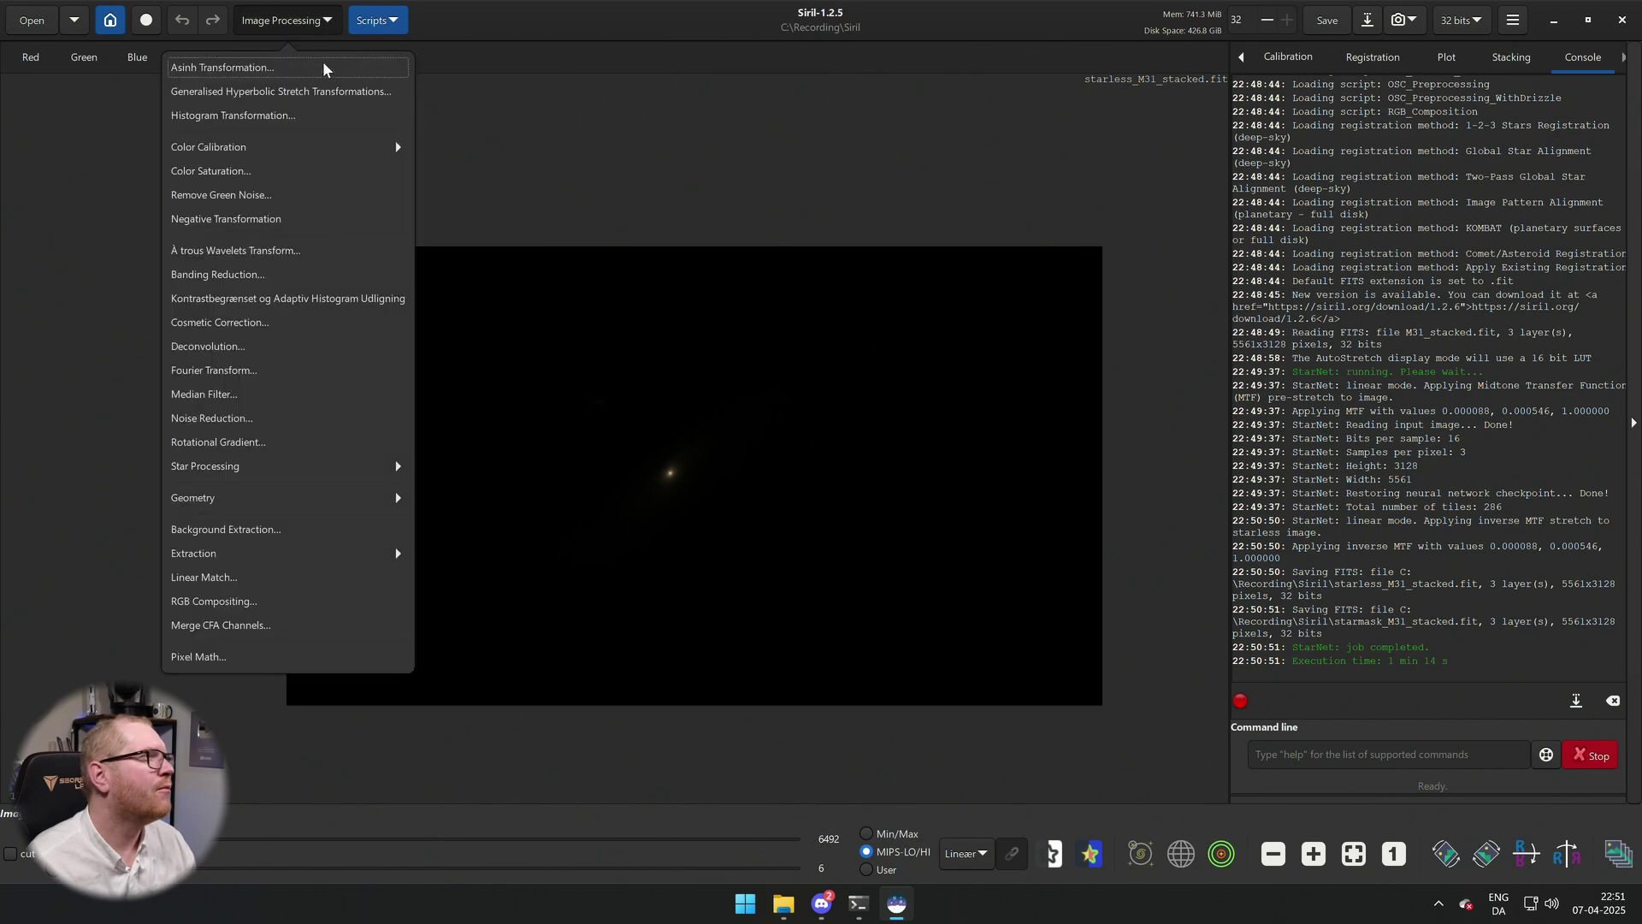
{"action": "left_click", "coordinate": [331, 91]}
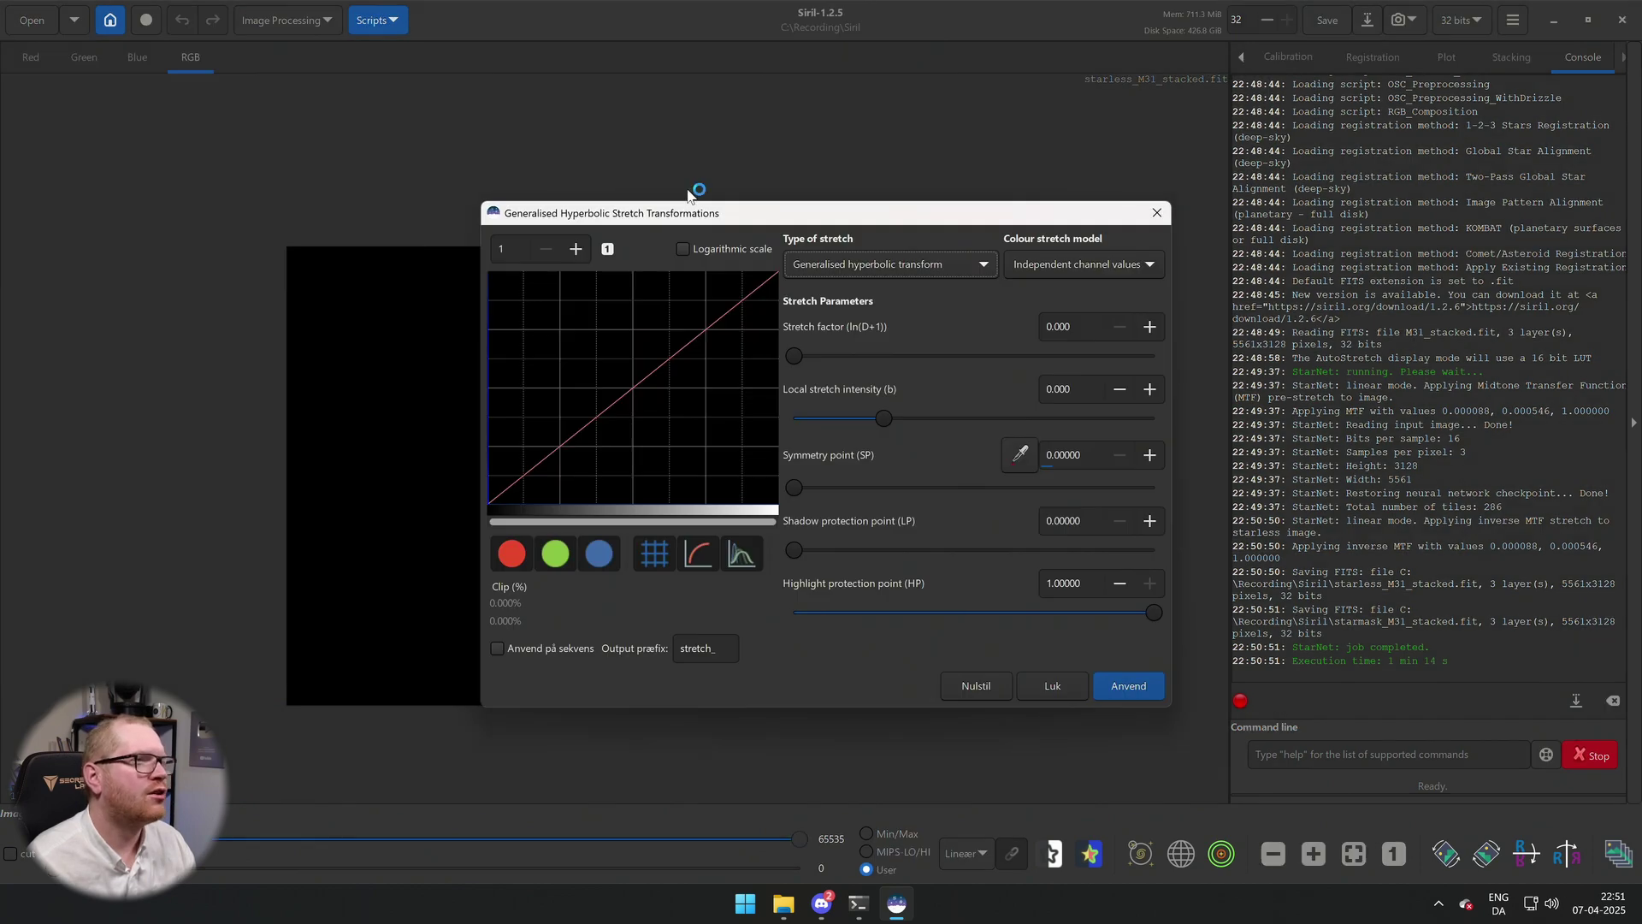
{"action": "left_click_drag", "start_coordinate": [708, 223], "coordinate": [746, 208]}
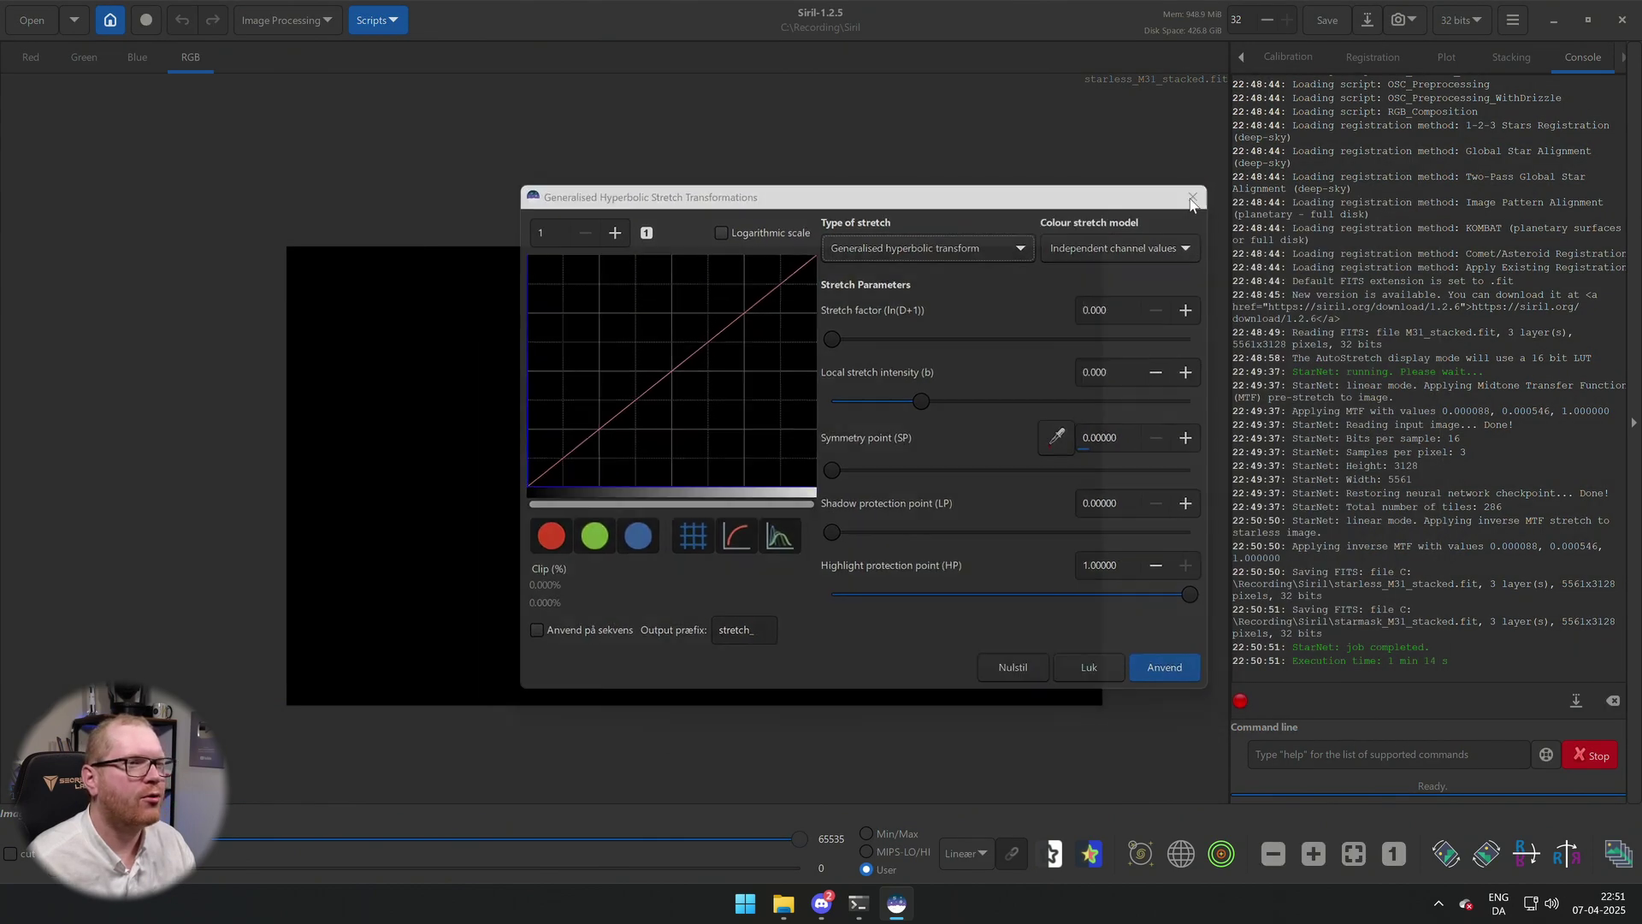
{"action": "left_click", "coordinate": [1193, 184]}
Load starmask_M31_stacked.fit from the Siril folder into Siril, replacing the currently loaded starless image.
{"action": "left_click", "coordinate": [783, 904]}
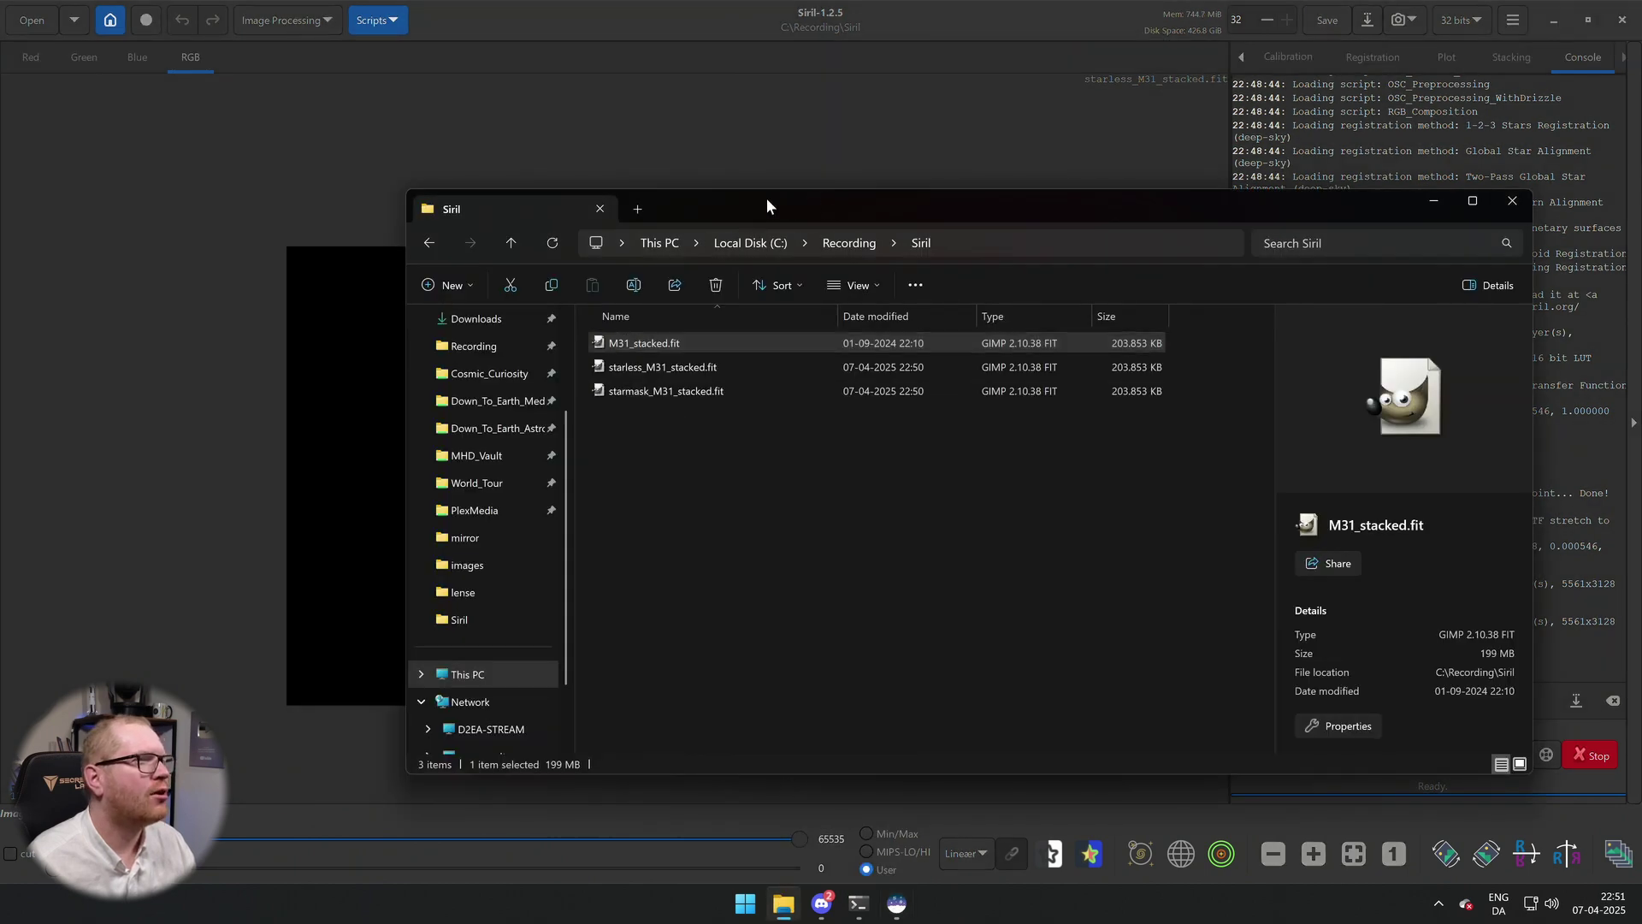
{"action": "left_click_drag", "start_coordinate": [766, 205], "coordinate": [934, 208]}
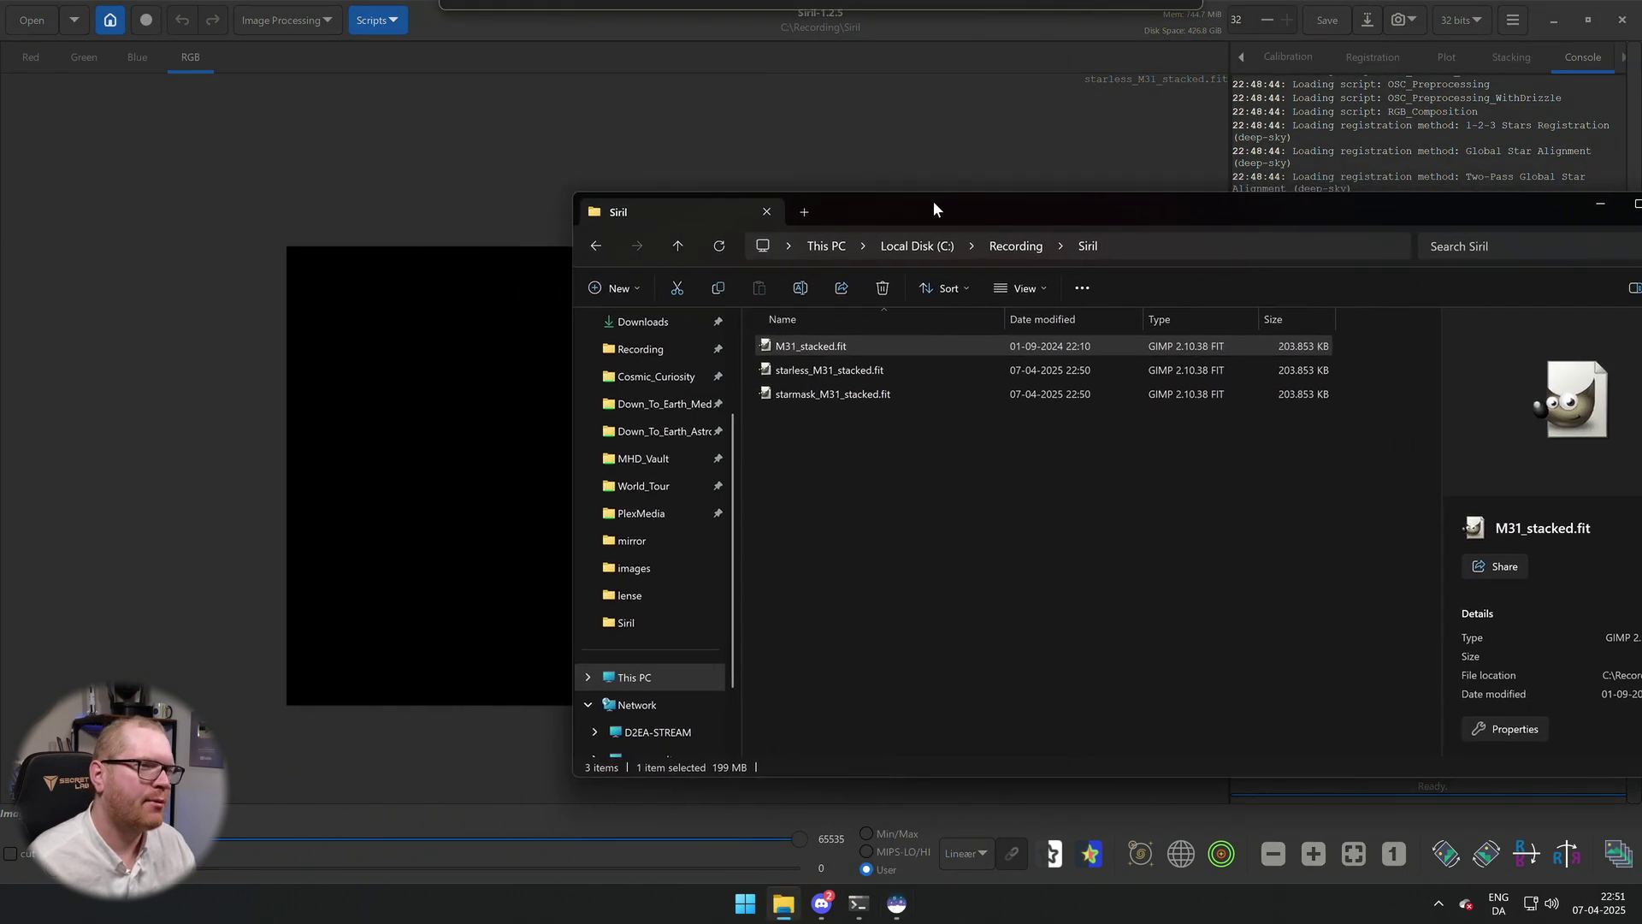
{"action": "left_click", "coordinate": [860, 462]}
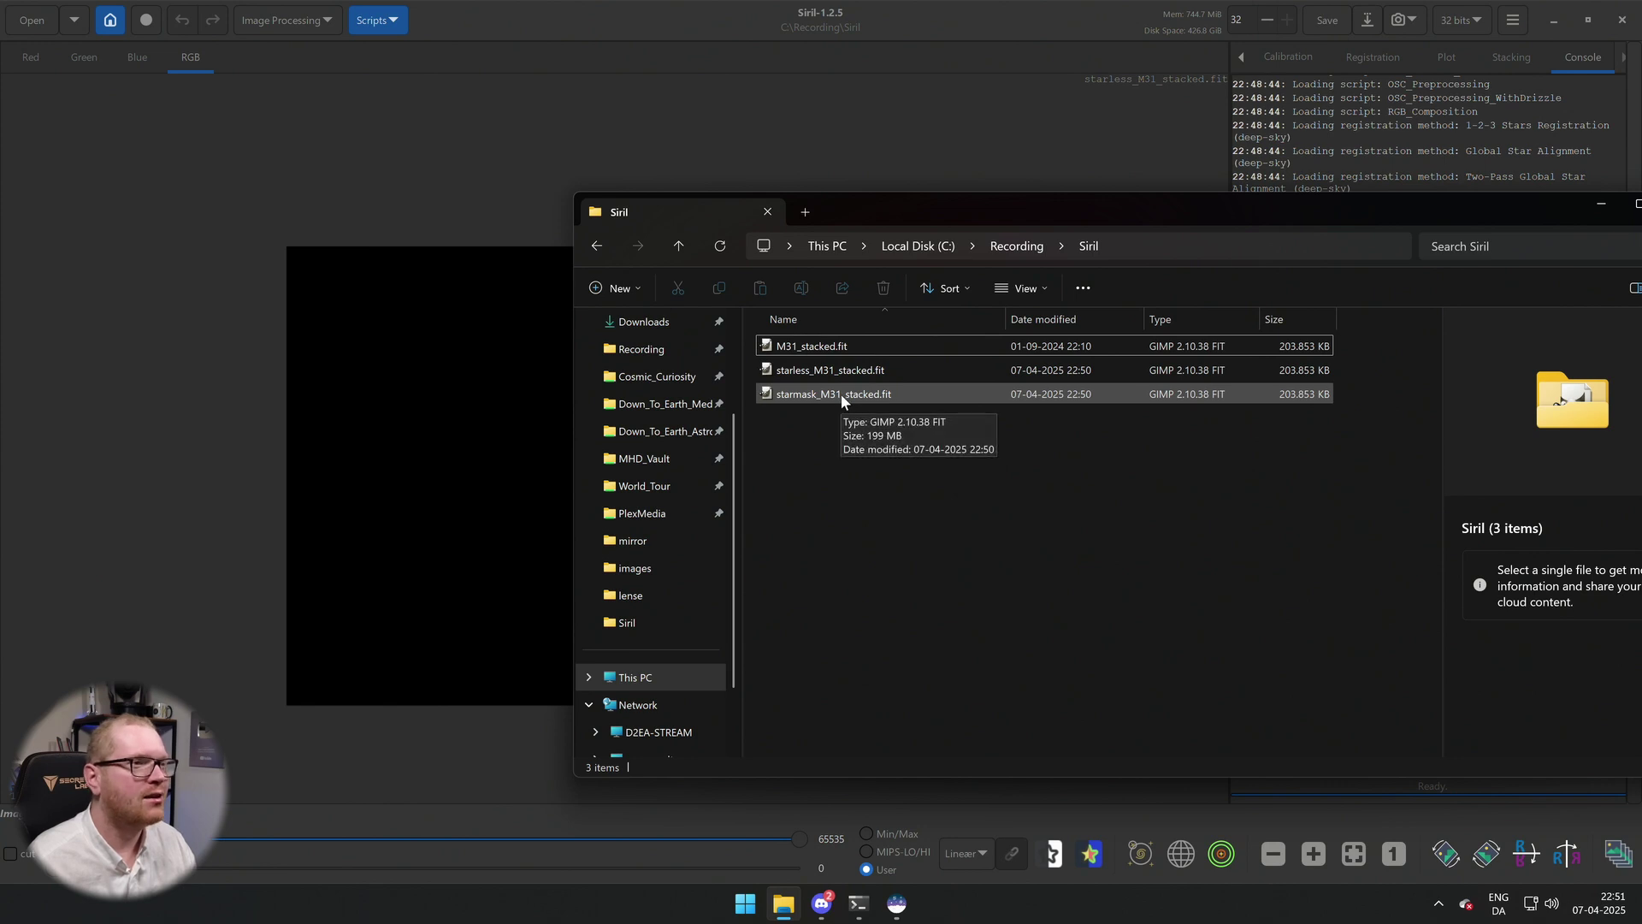
{"action": "left_click_drag", "start_coordinate": [839, 395], "coordinate": [475, 458]}
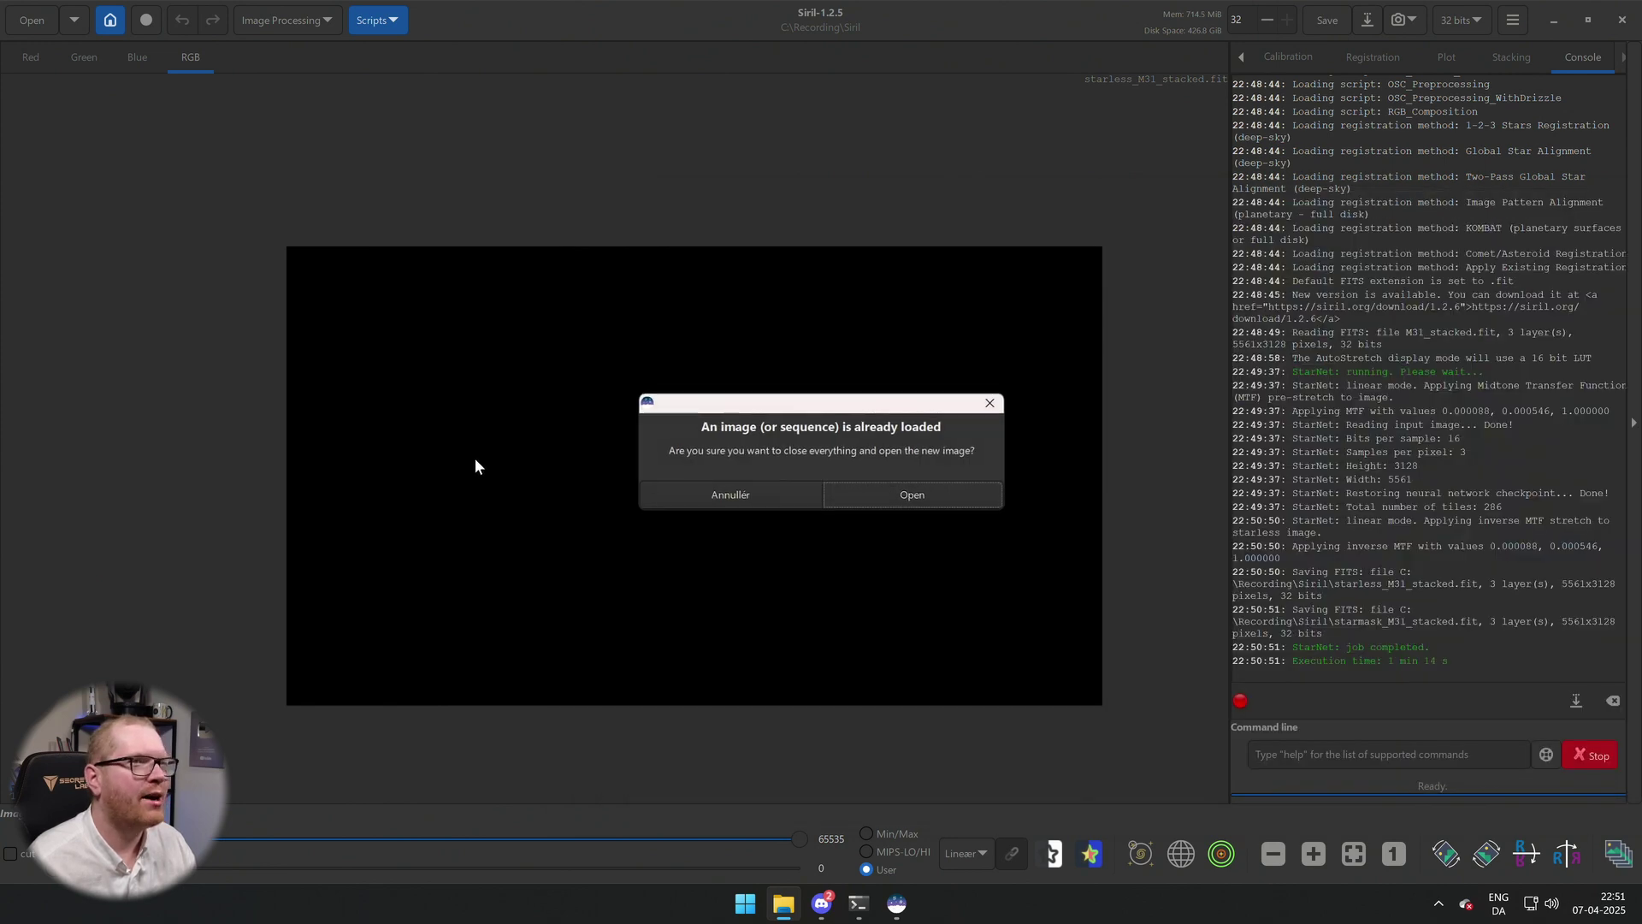
{"action": "left_click", "coordinate": [845, 496]}
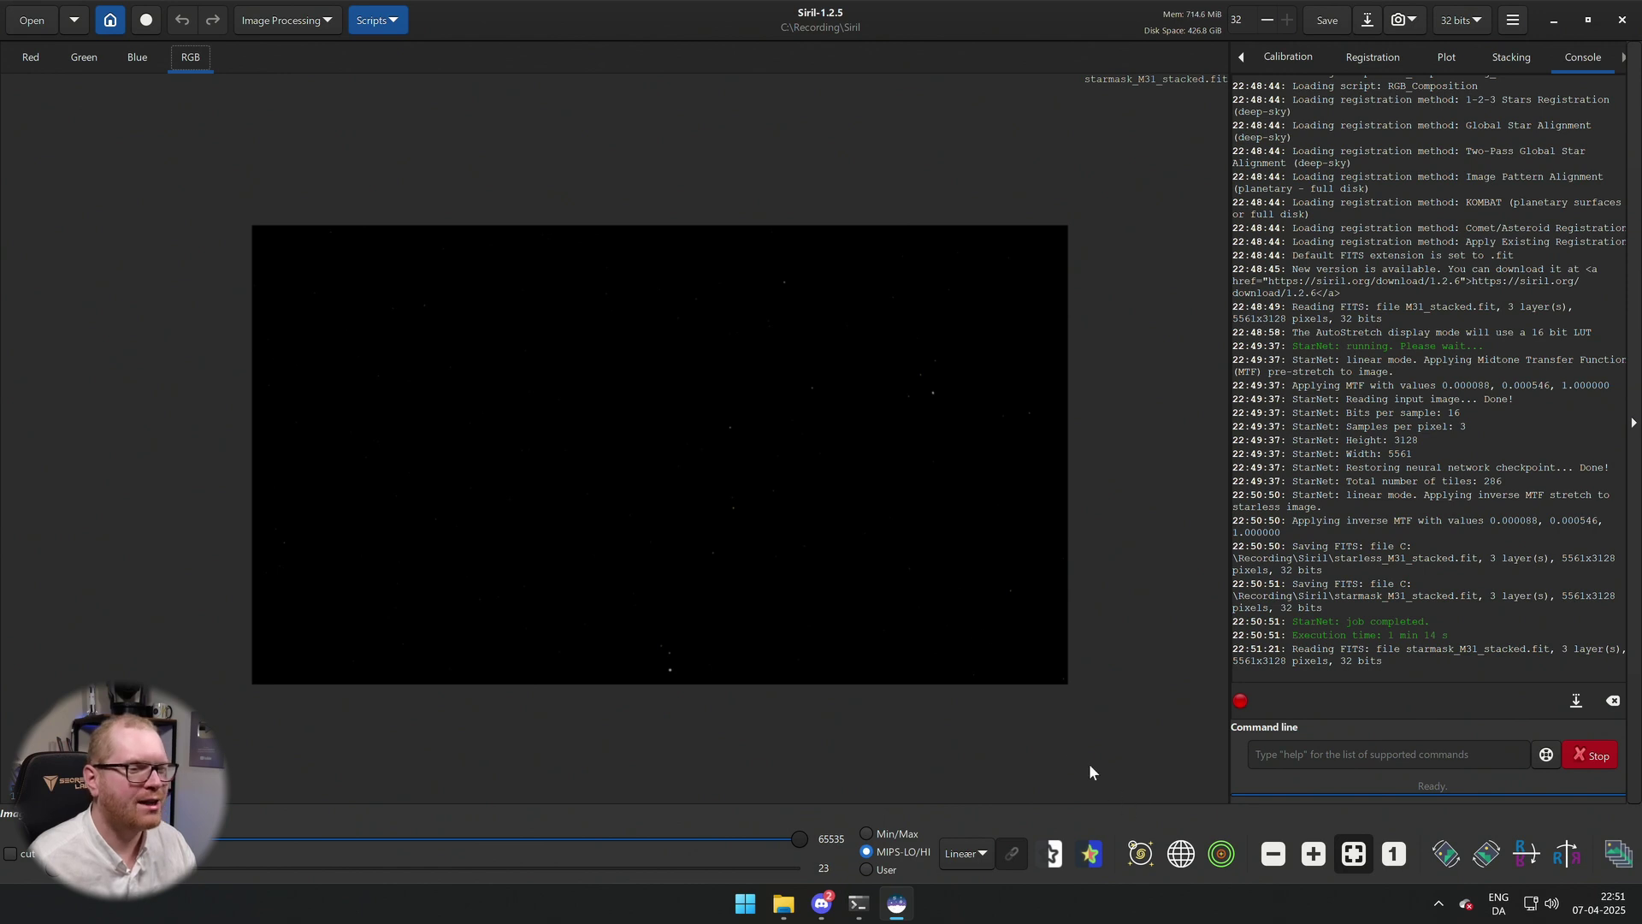
Apply a Generalised Hyperbolic Stretch to the star mask with a lowered highlight protection point and a raised stretch factor.
{"action": "left_click", "coordinate": [306, 29]}
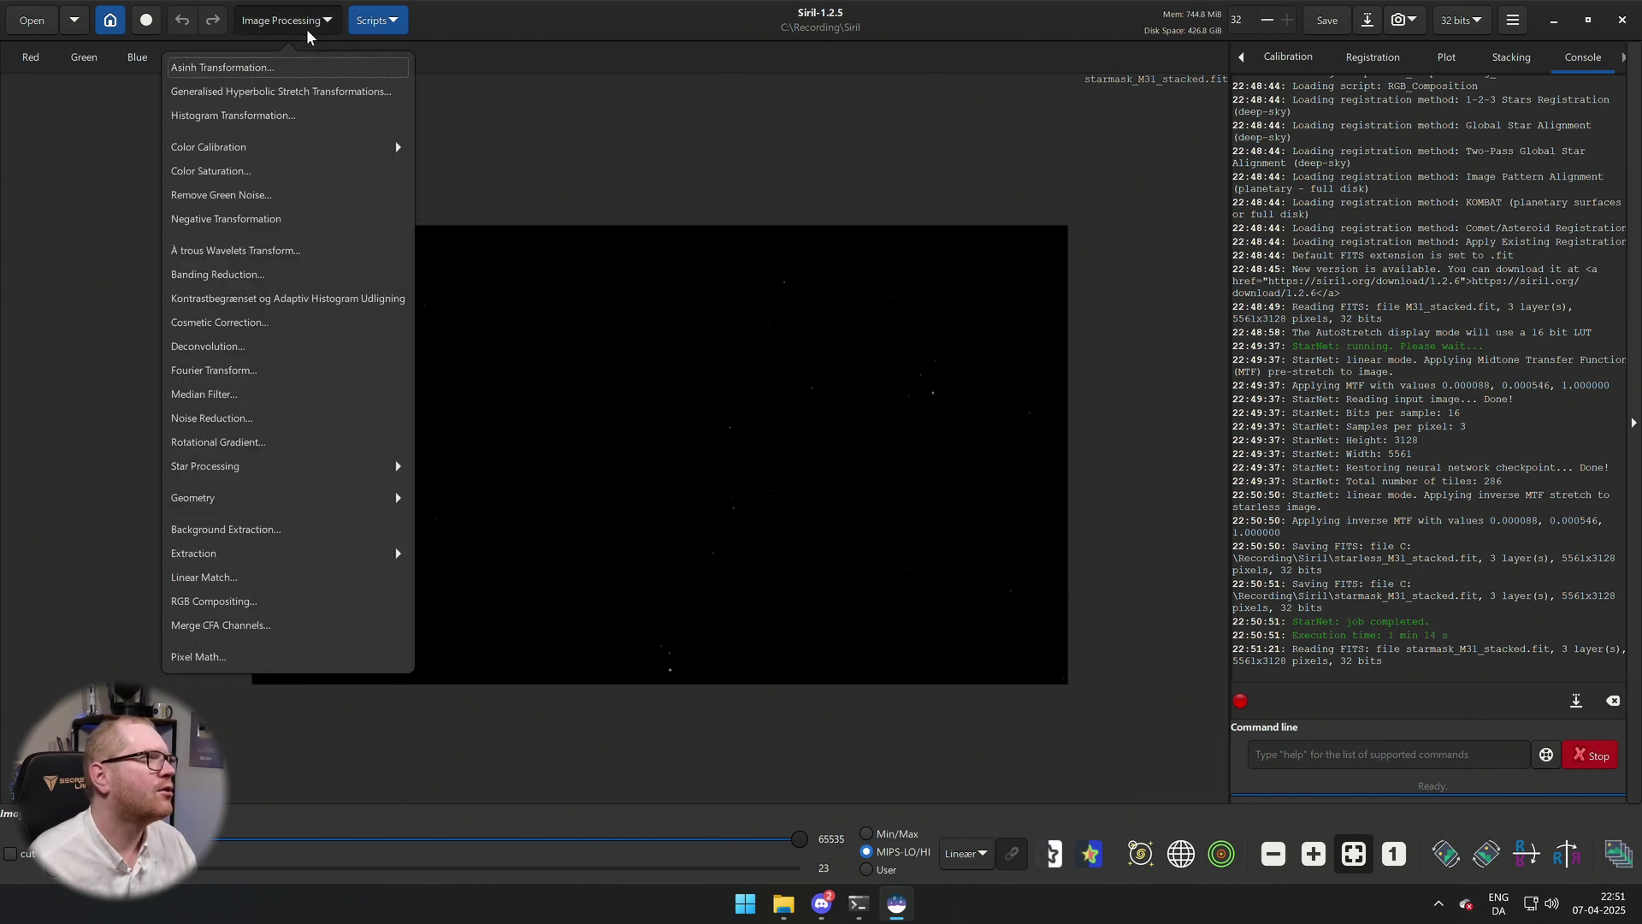
{"action": "left_click", "coordinate": [319, 92]}
{"action": "left_click_drag", "start_coordinate": [838, 199], "coordinate": [1107, 220]}
{"action": "left_click_drag", "start_coordinate": [1451, 614], "coordinate": [1210, 633]}
{"action": "left_click_drag", "start_coordinate": [1099, 361], "coordinate": [1218, 362]}
{"action": "key", "text": "Return"}
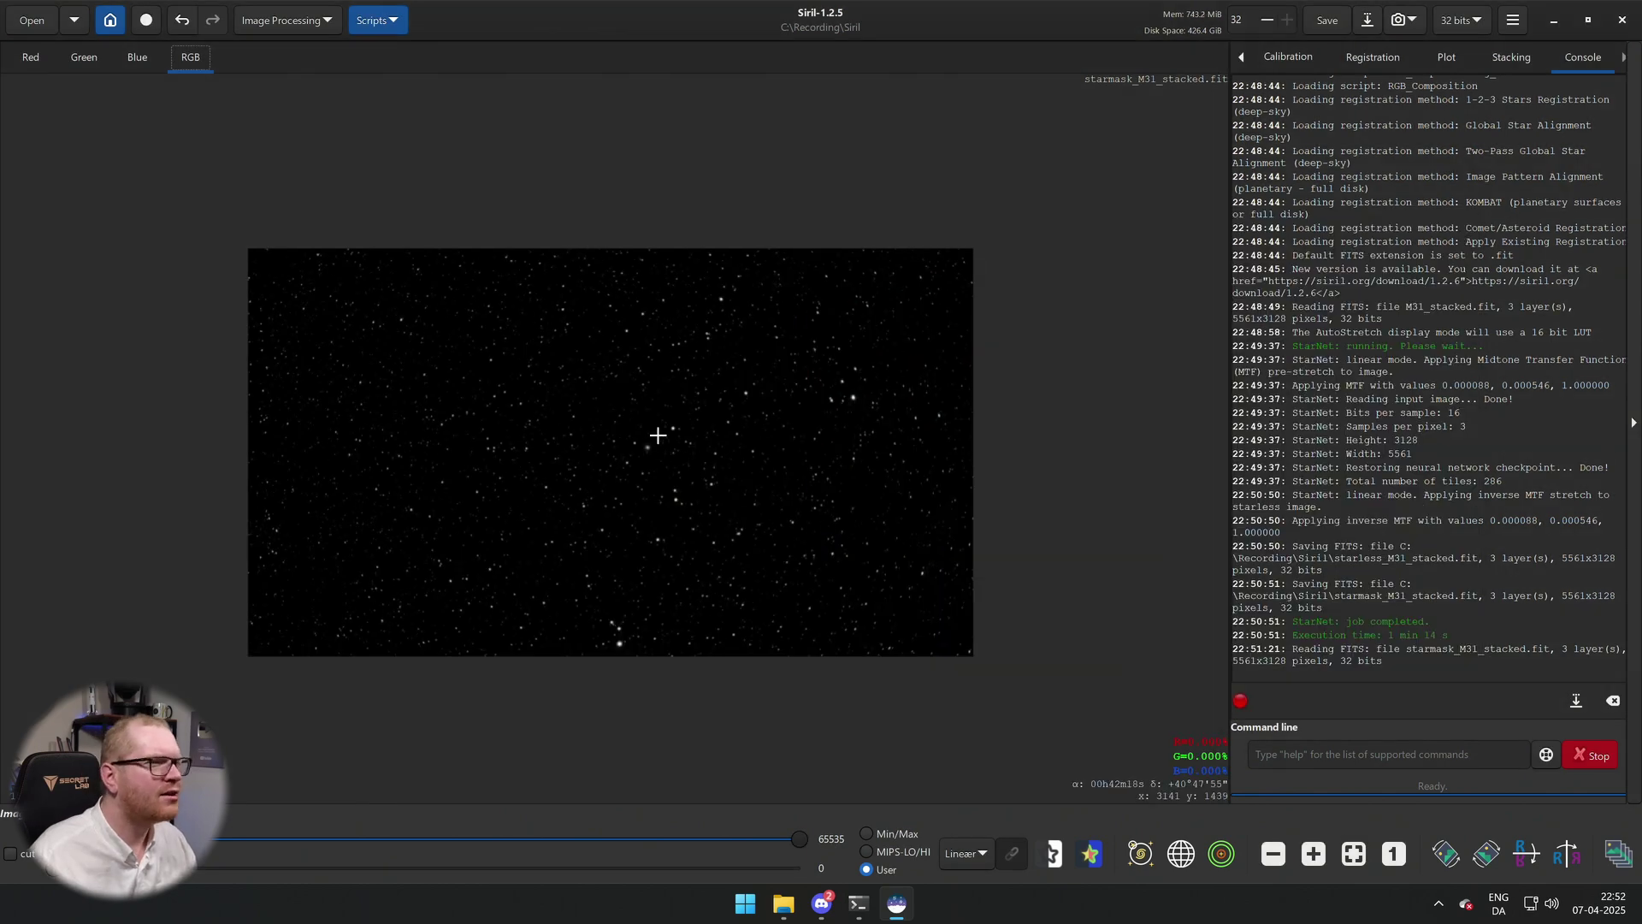
Examine the star shapes in the stretched star mask, comparing the centre with the outer areas and corner.
{"action": "scroll", "coordinate": [656, 433], "scroll_direction": "up", "scroll_amount": 1}
{"action": "scroll", "coordinate": [709, 451], "scroll_direction": "up", "scroll_amount": 2}
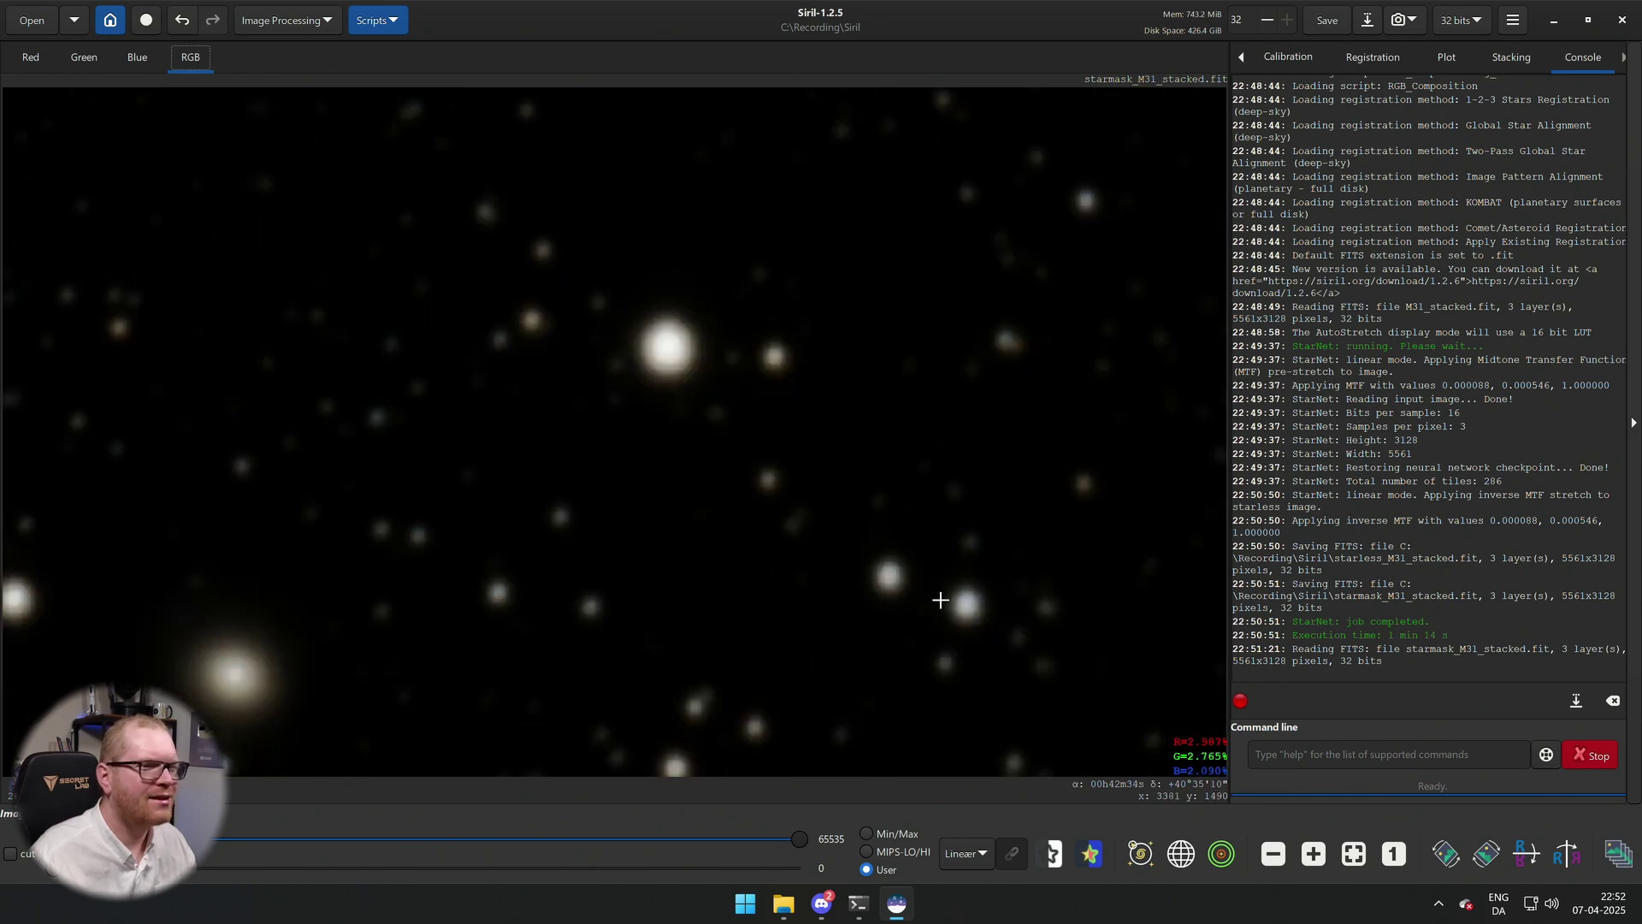
{"action": "scroll", "coordinate": [941, 597], "scroll_direction": "down", "scroll_amount": 1}
{"action": "scroll", "coordinate": [979, 459], "scroll_direction": "down", "scroll_amount": 4}
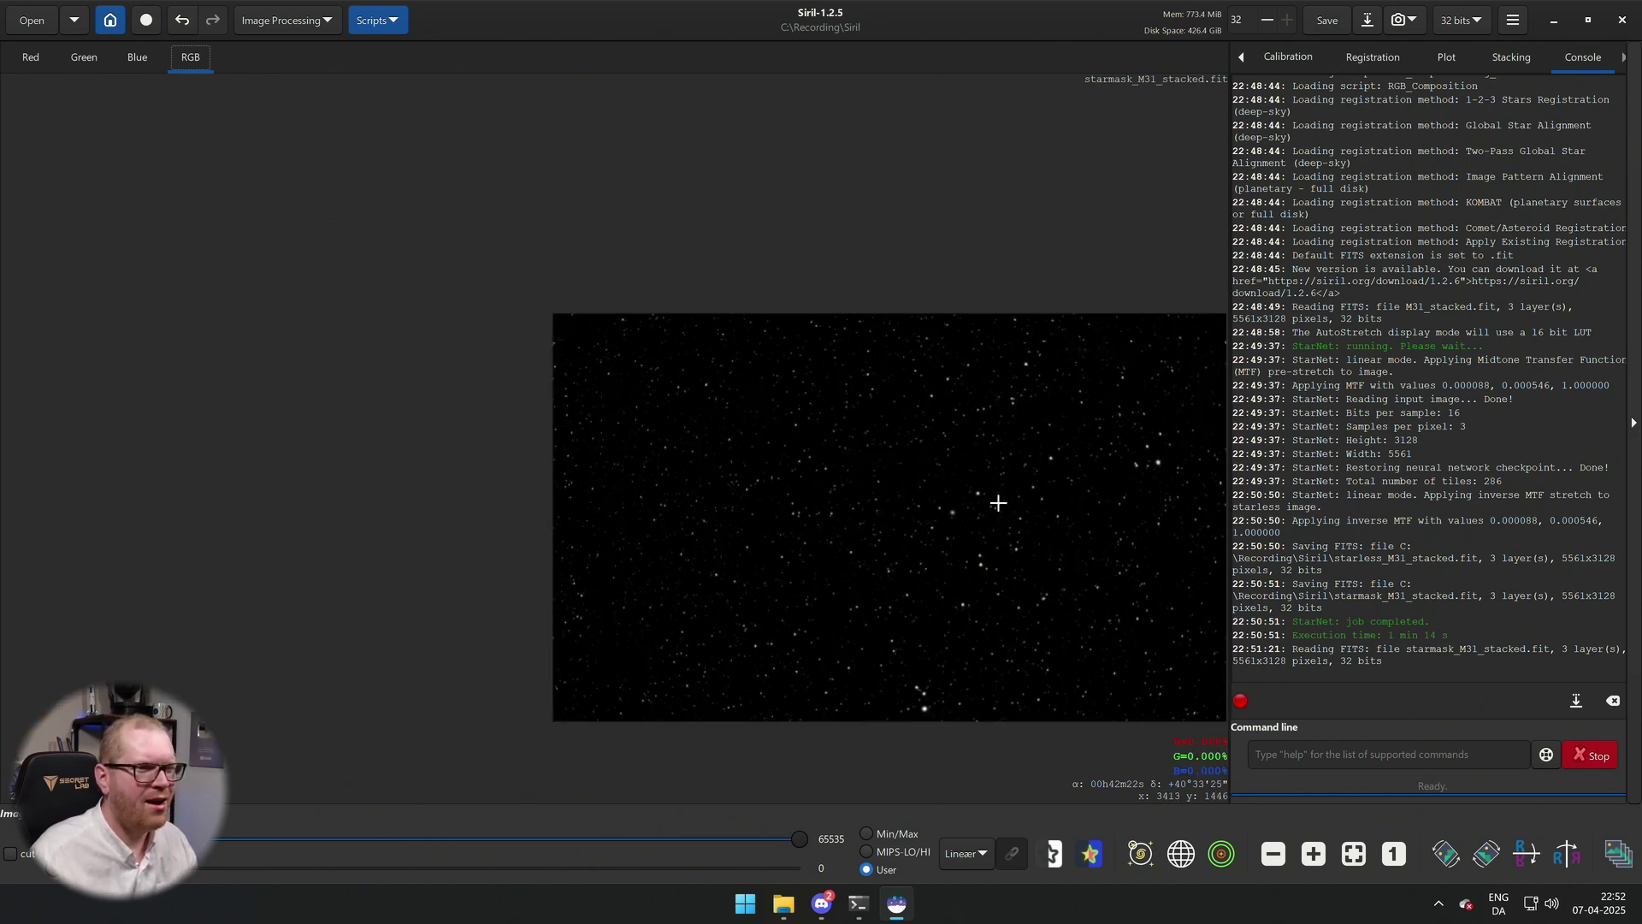
{"action": "left_click_drag", "start_coordinate": [1045, 532], "coordinate": [714, 441]}
{"action": "scroll", "coordinate": [928, 601], "scroll_direction": "up", "scroll_amount": 3}
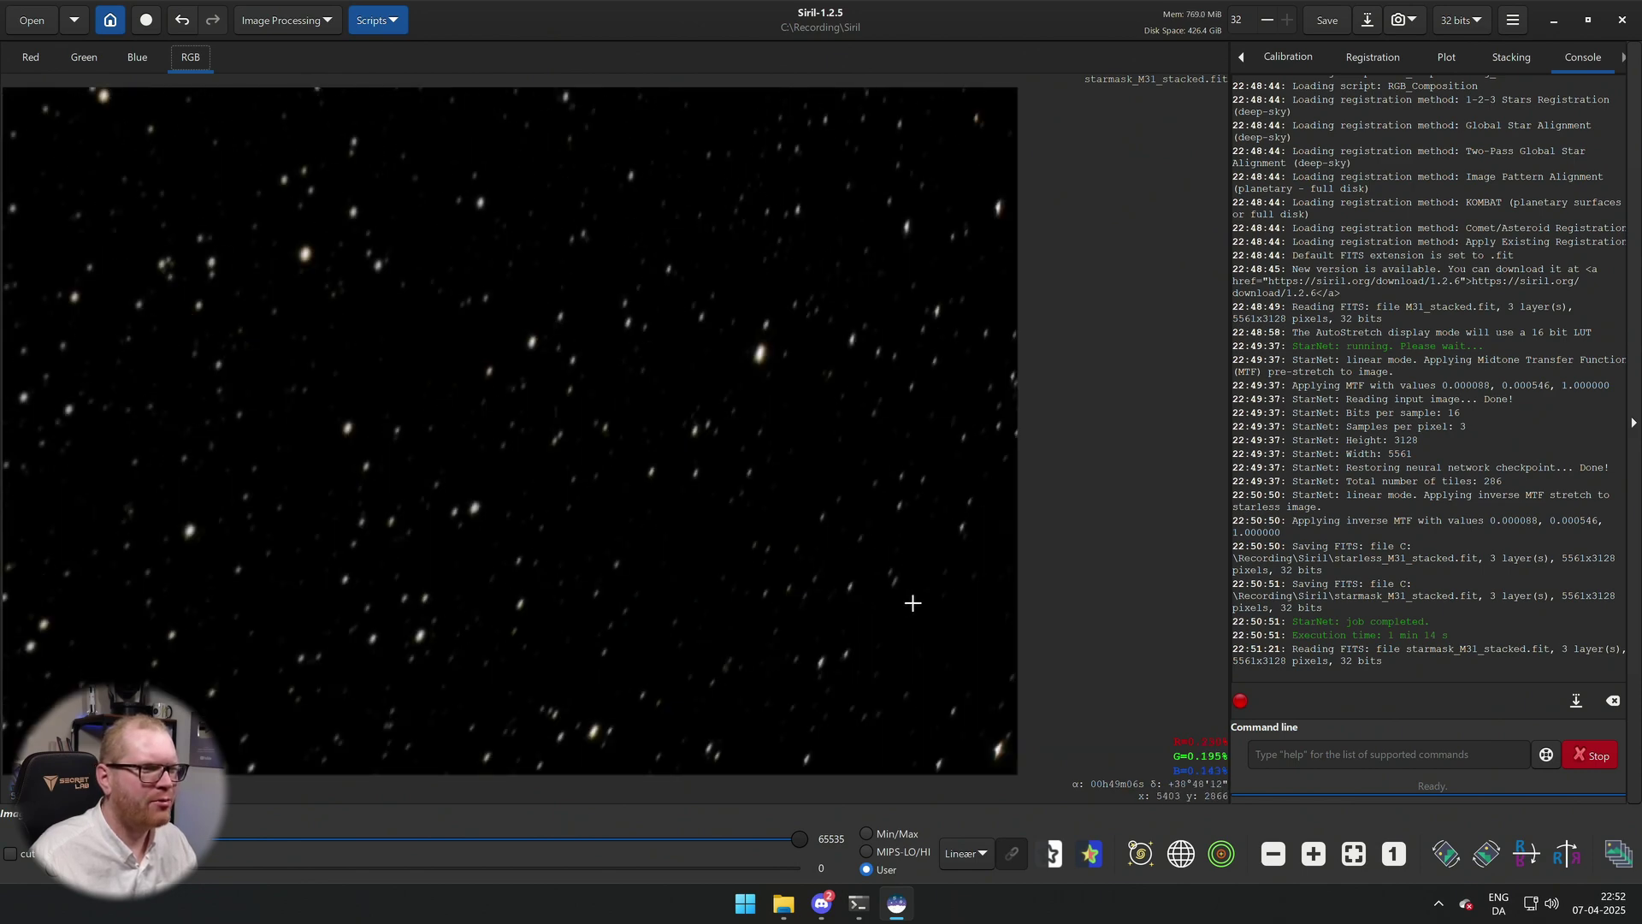
{"action": "scroll", "coordinate": [781, 469], "scroll_direction": "down", "scroll_amount": 4}
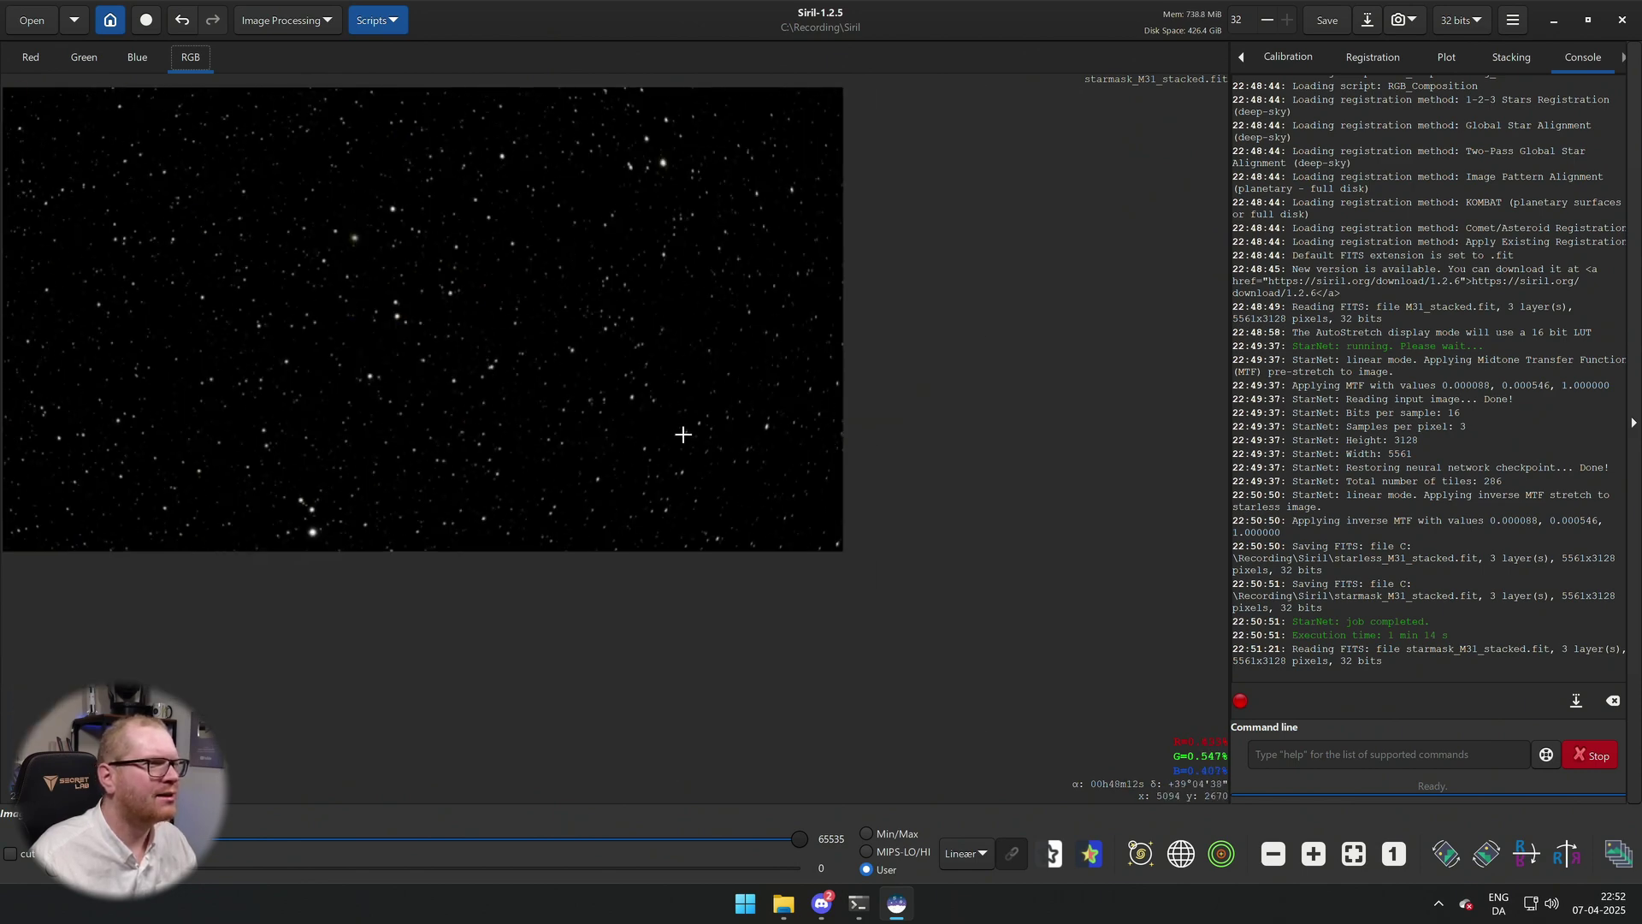
{"action": "scroll", "coordinate": [590, 411], "scroll_direction": "up", "scroll_amount": 1}
{"action": "scroll", "coordinate": [615, 428], "scroll_direction": "down", "scroll_amount": 2}
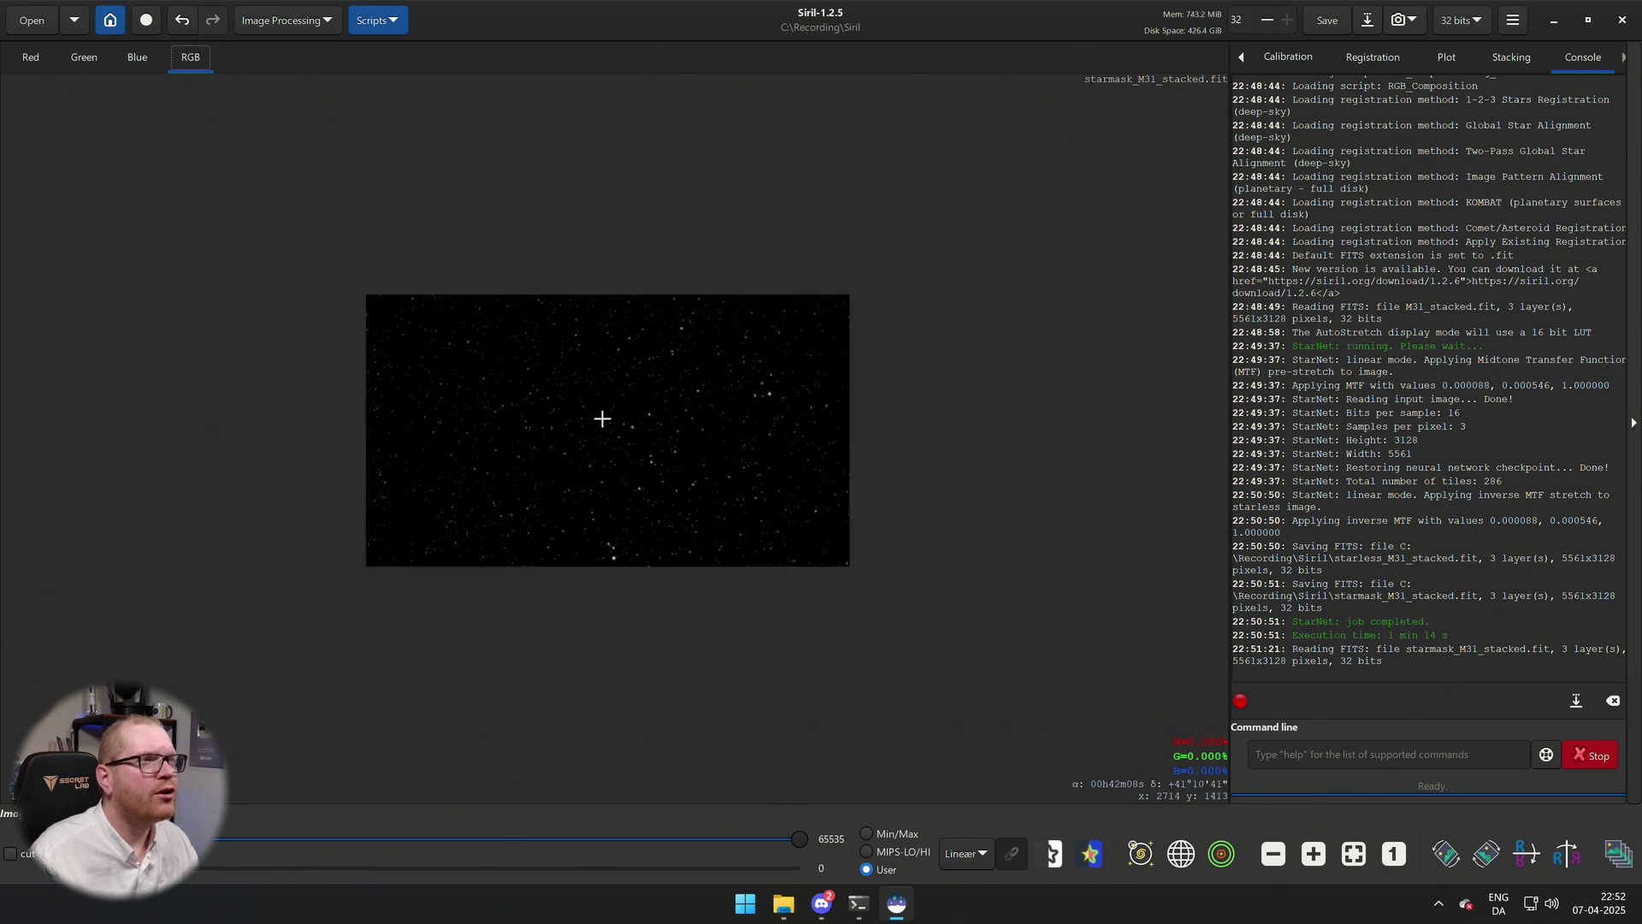
Open the Dynamic PSF settings of Full Resynthesis and detect the stars in the star mask with the default detection parameters.
{"action": "left_click", "coordinate": [281, 20]}
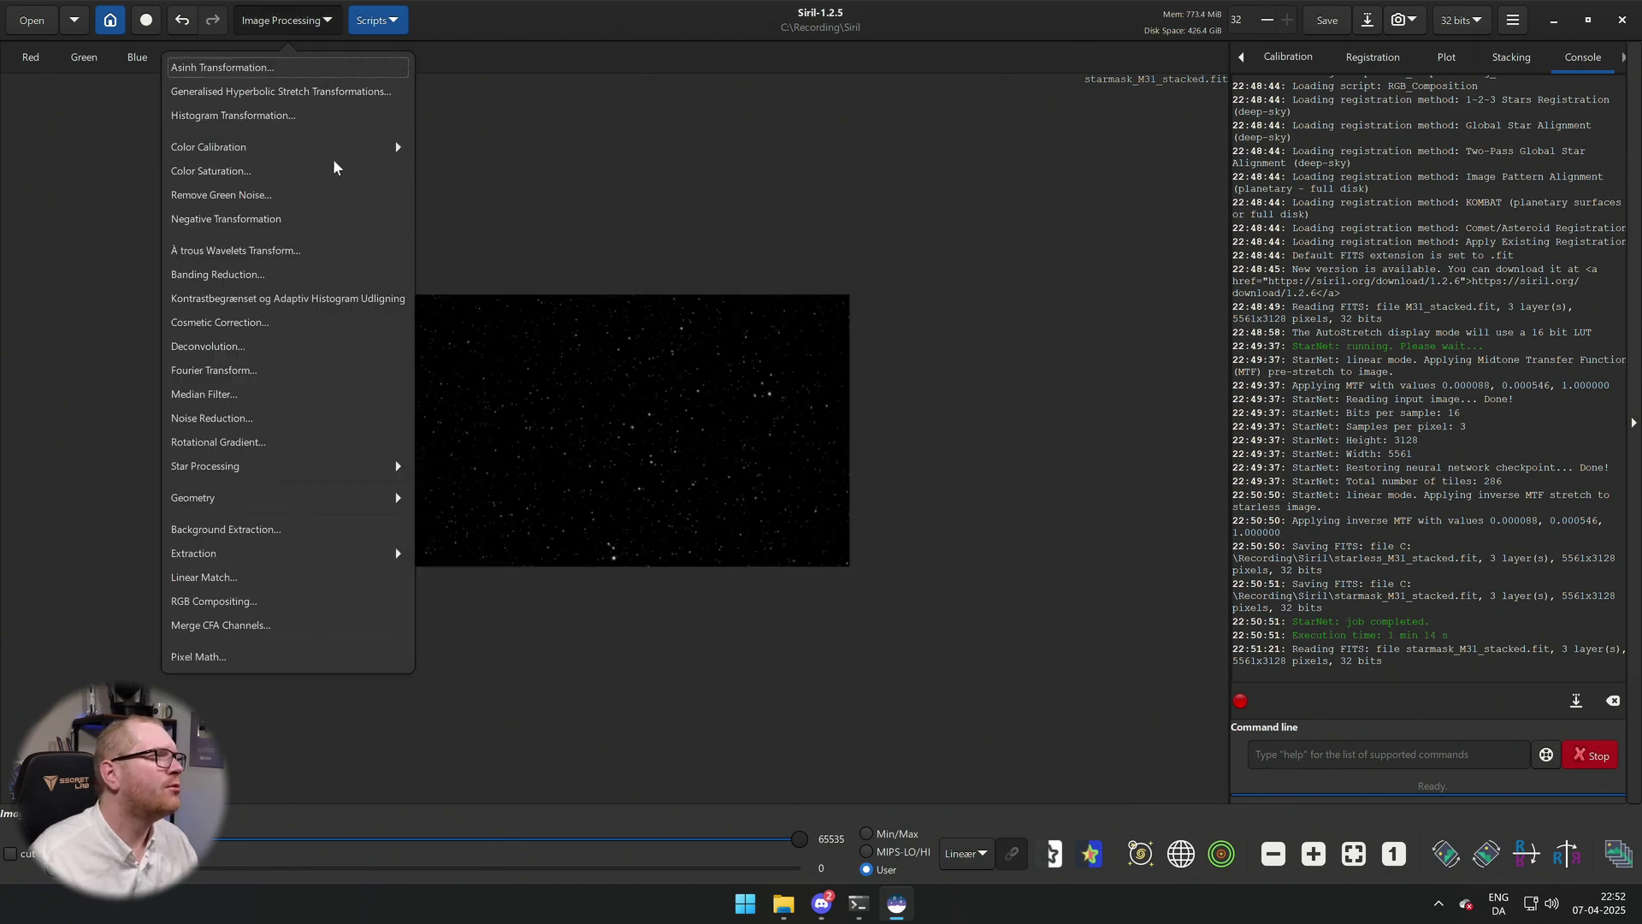
{"action": "left_click", "coordinate": [308, 462]}
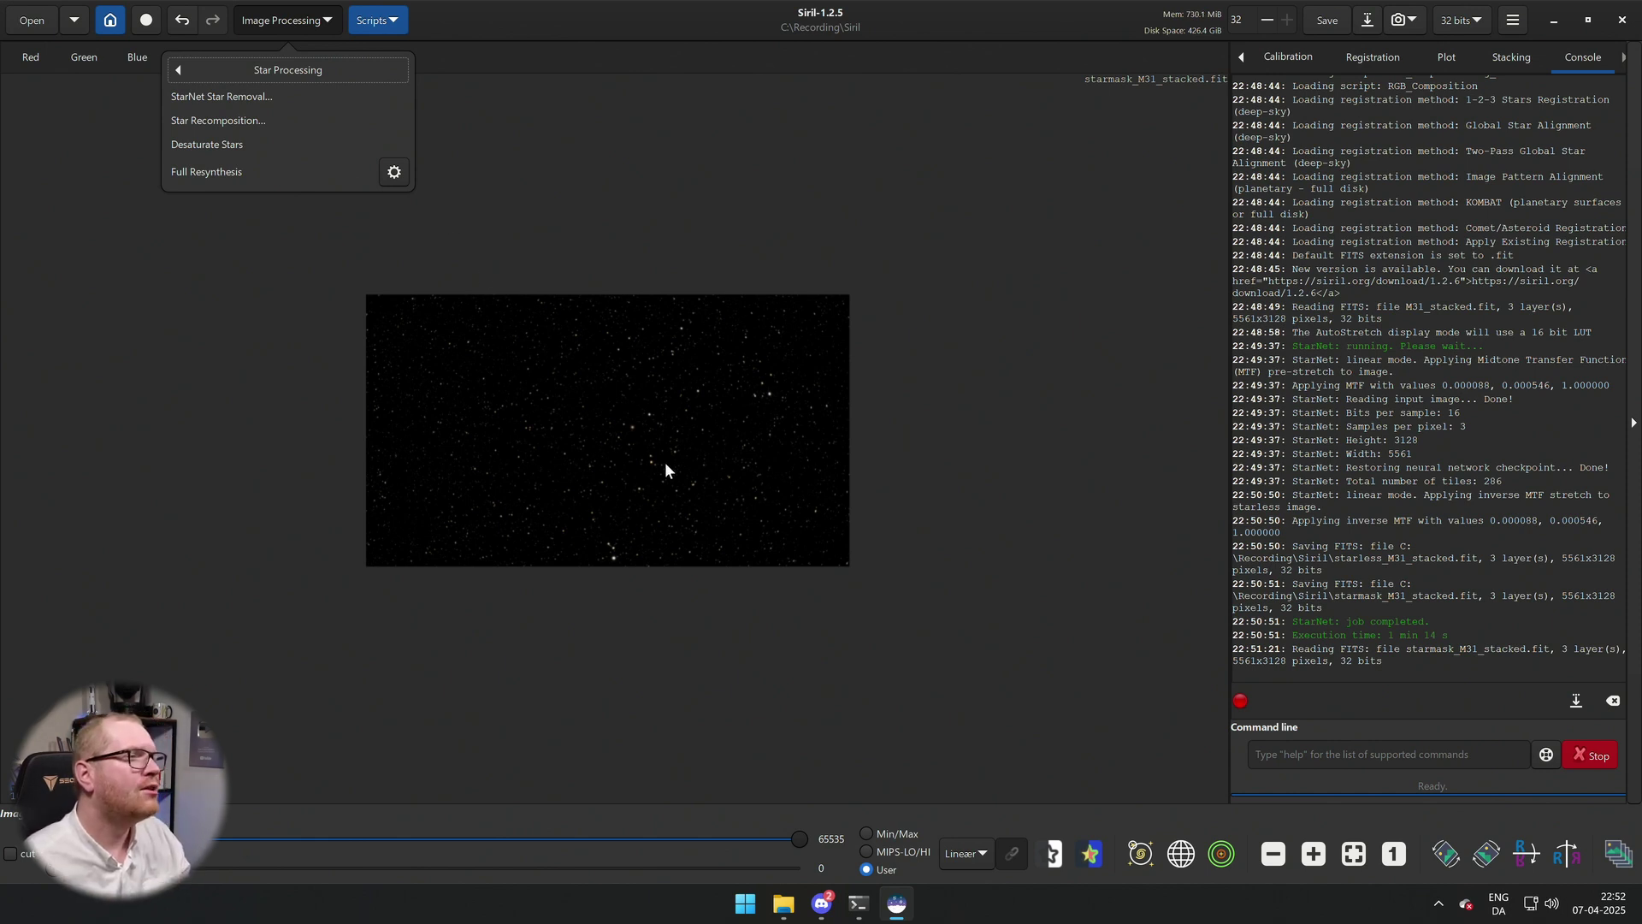
{"action": "left_click", "coordinate": [394, 174]}
{"action": "left_click_drag", "start_coordinate": [704, 147], "coordinate": [1102, 149]}
{"action": "left_click", "coordinate": [618, 228]}
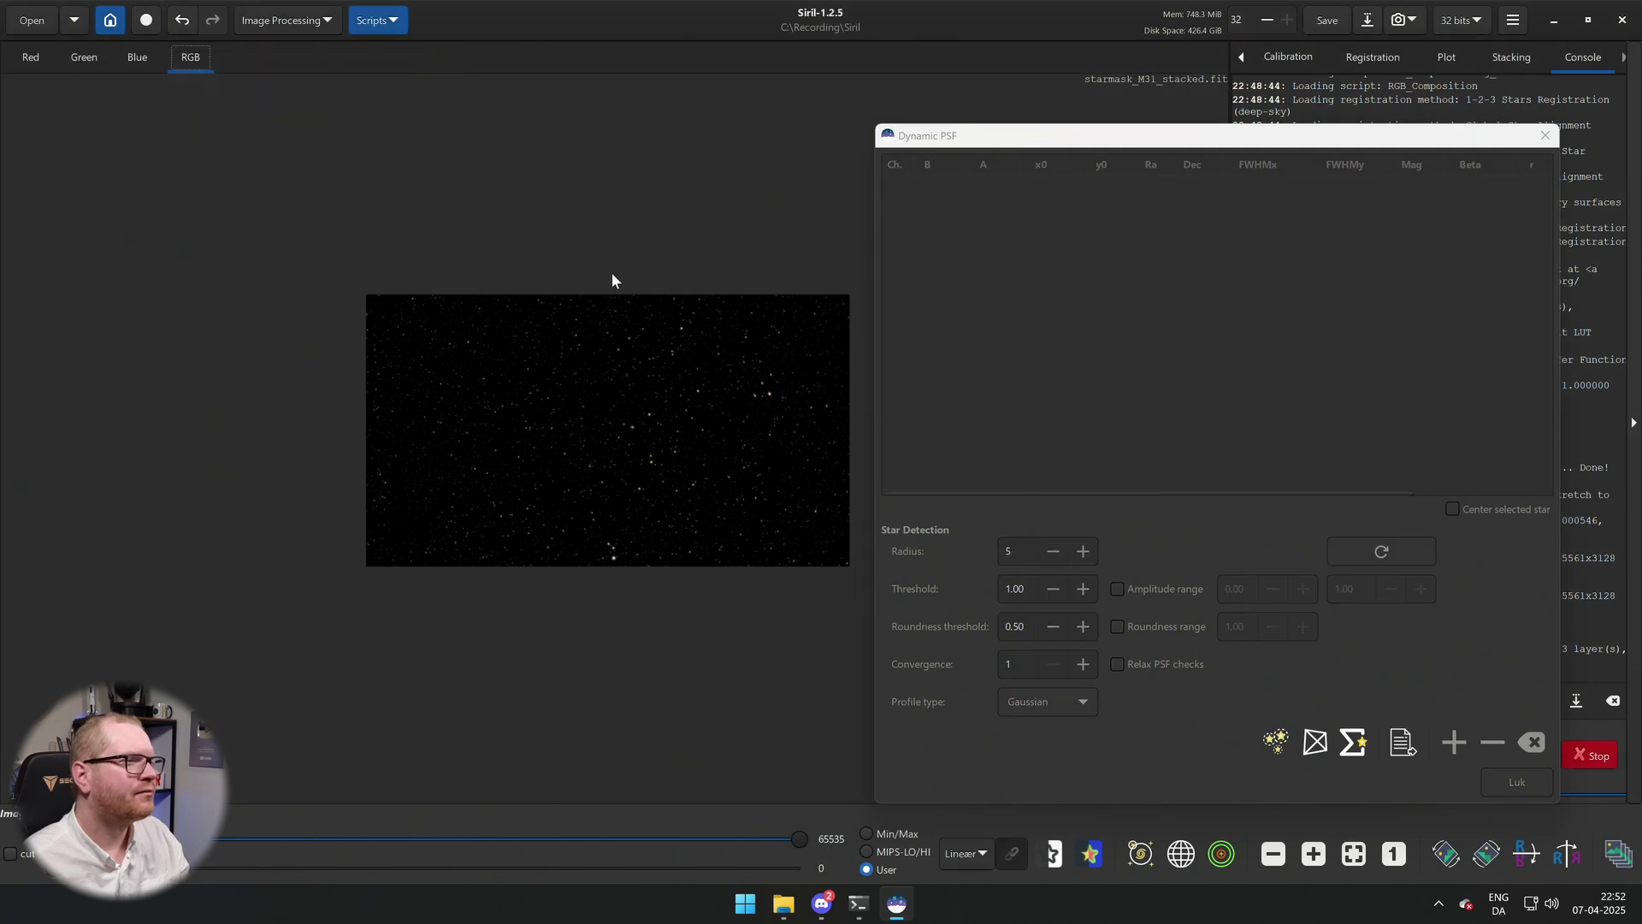
{"action": "scroll", "coordinate": [600, 314], "scroll_direction": "up", "scroll_amount": 2}
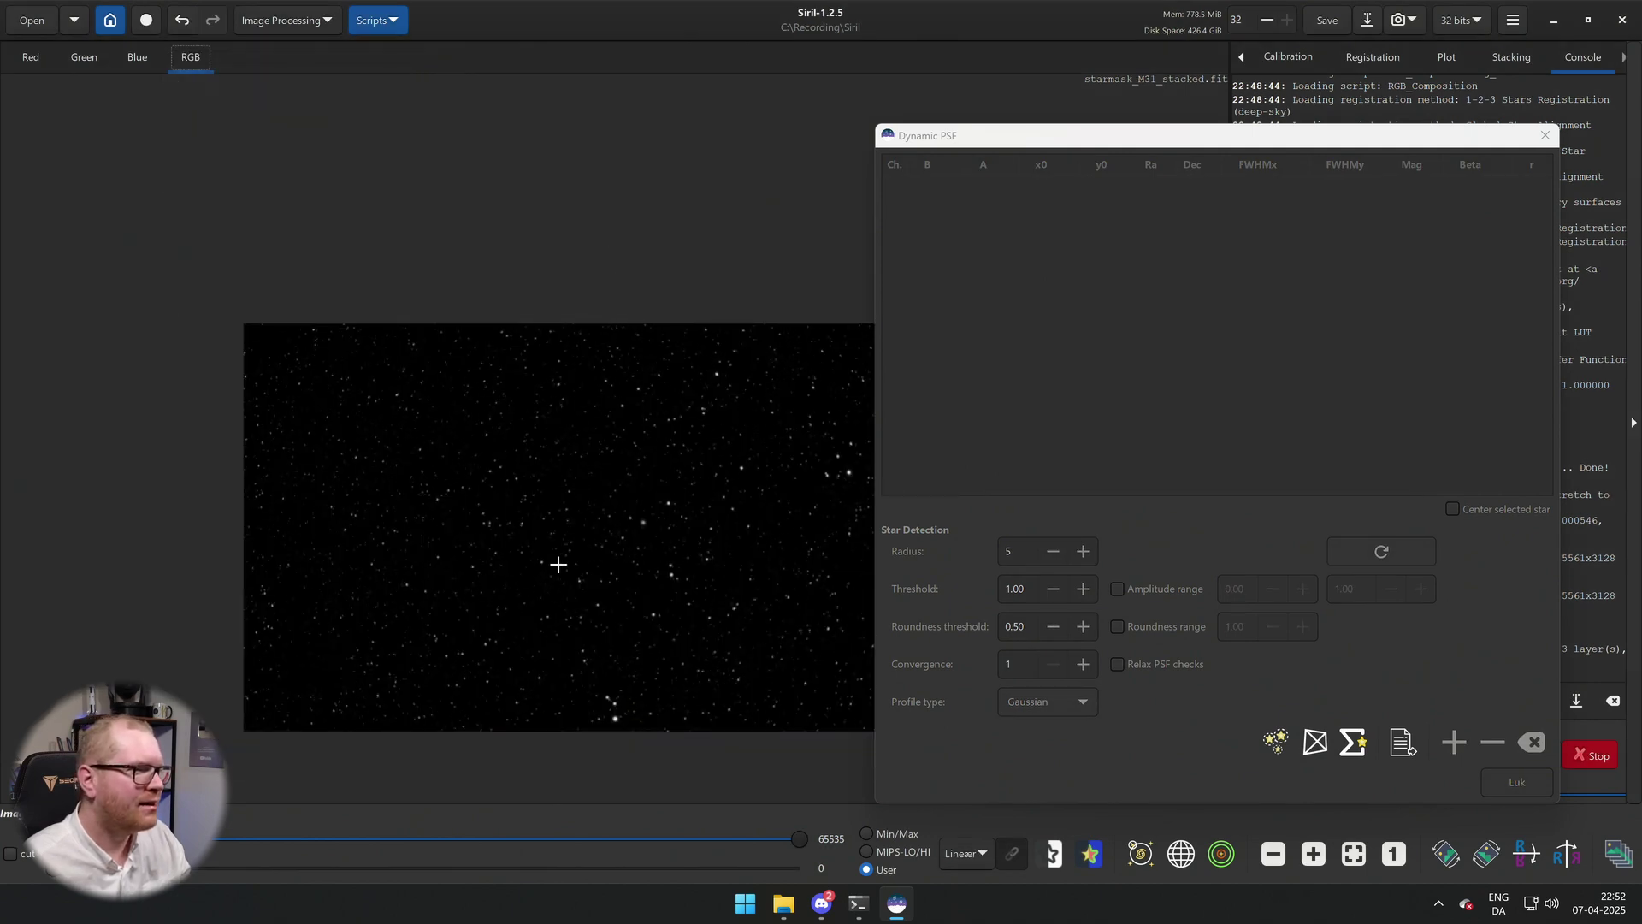
{"action": "left_click", "coordinate": [1008, 772]}
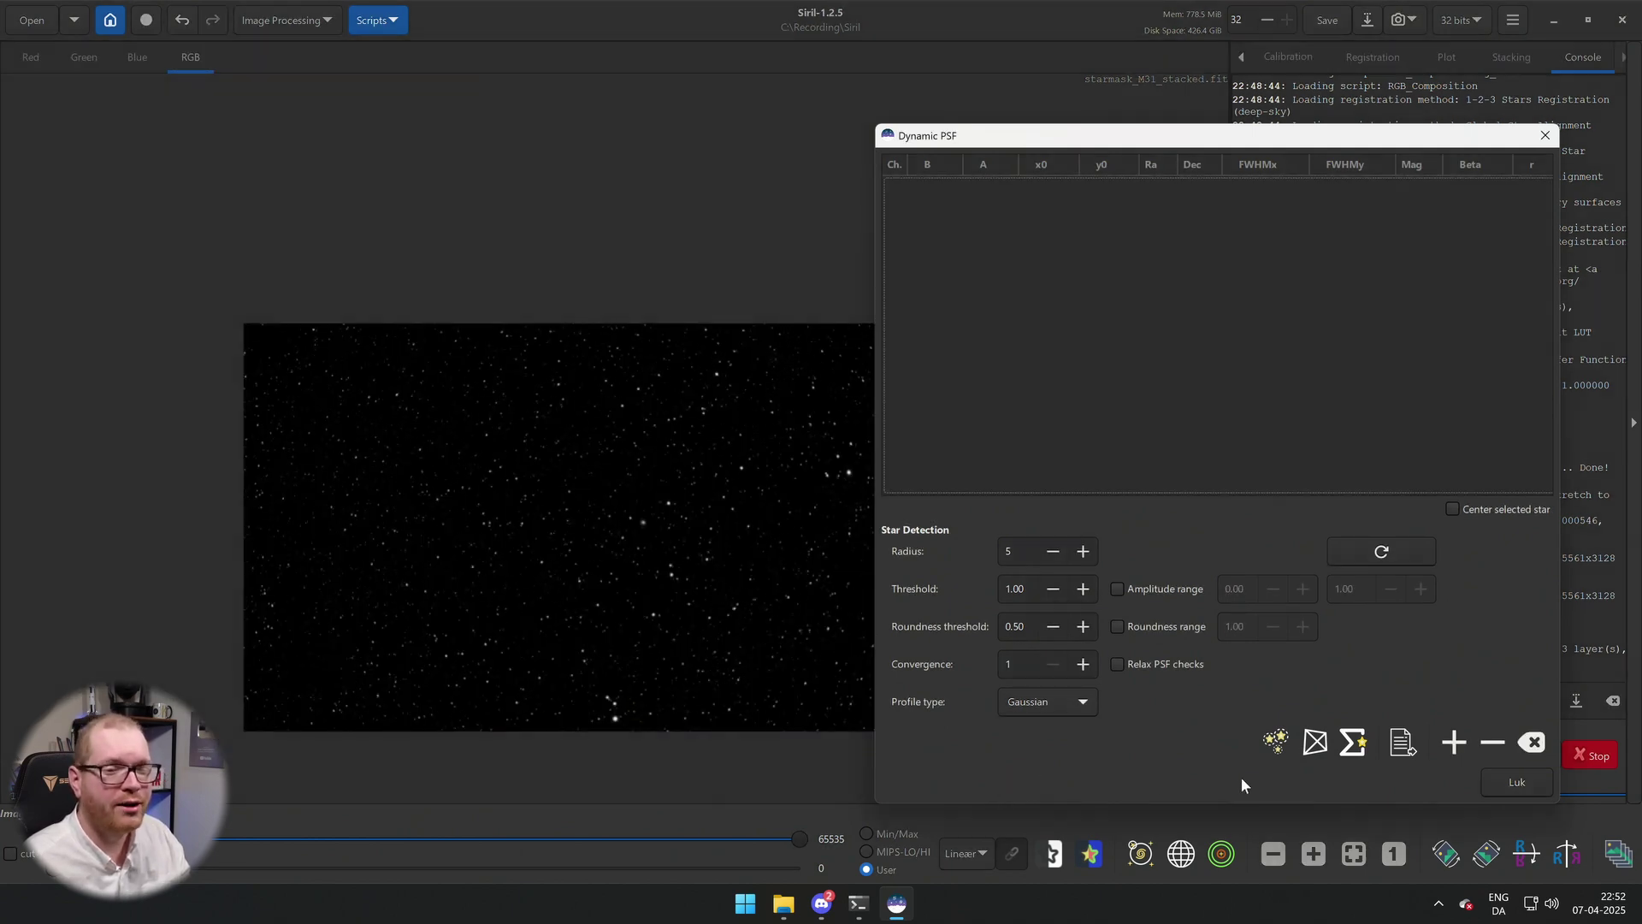
{"action": "left_click", "coordinate": [1276, 744]}
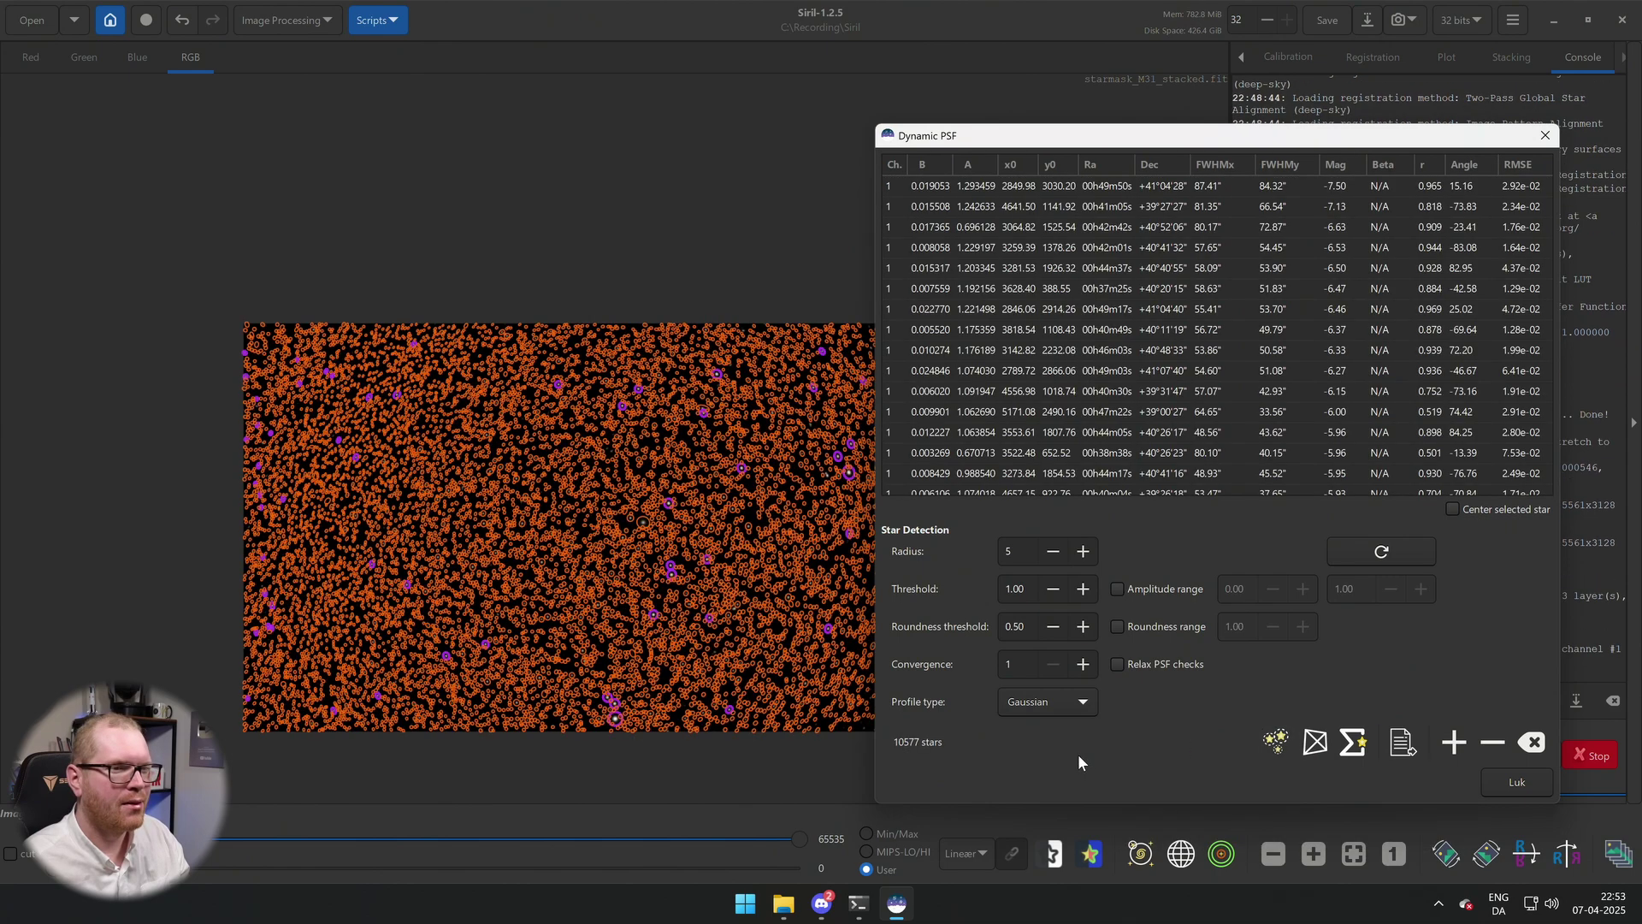
Examine the detected star outlines across the star mask, checking the corner for elongated stars missed by the detection.
{"action": "scroll", "coordinate": [747, 586], "scroll_direction": "down", "scroll_amount": 1}
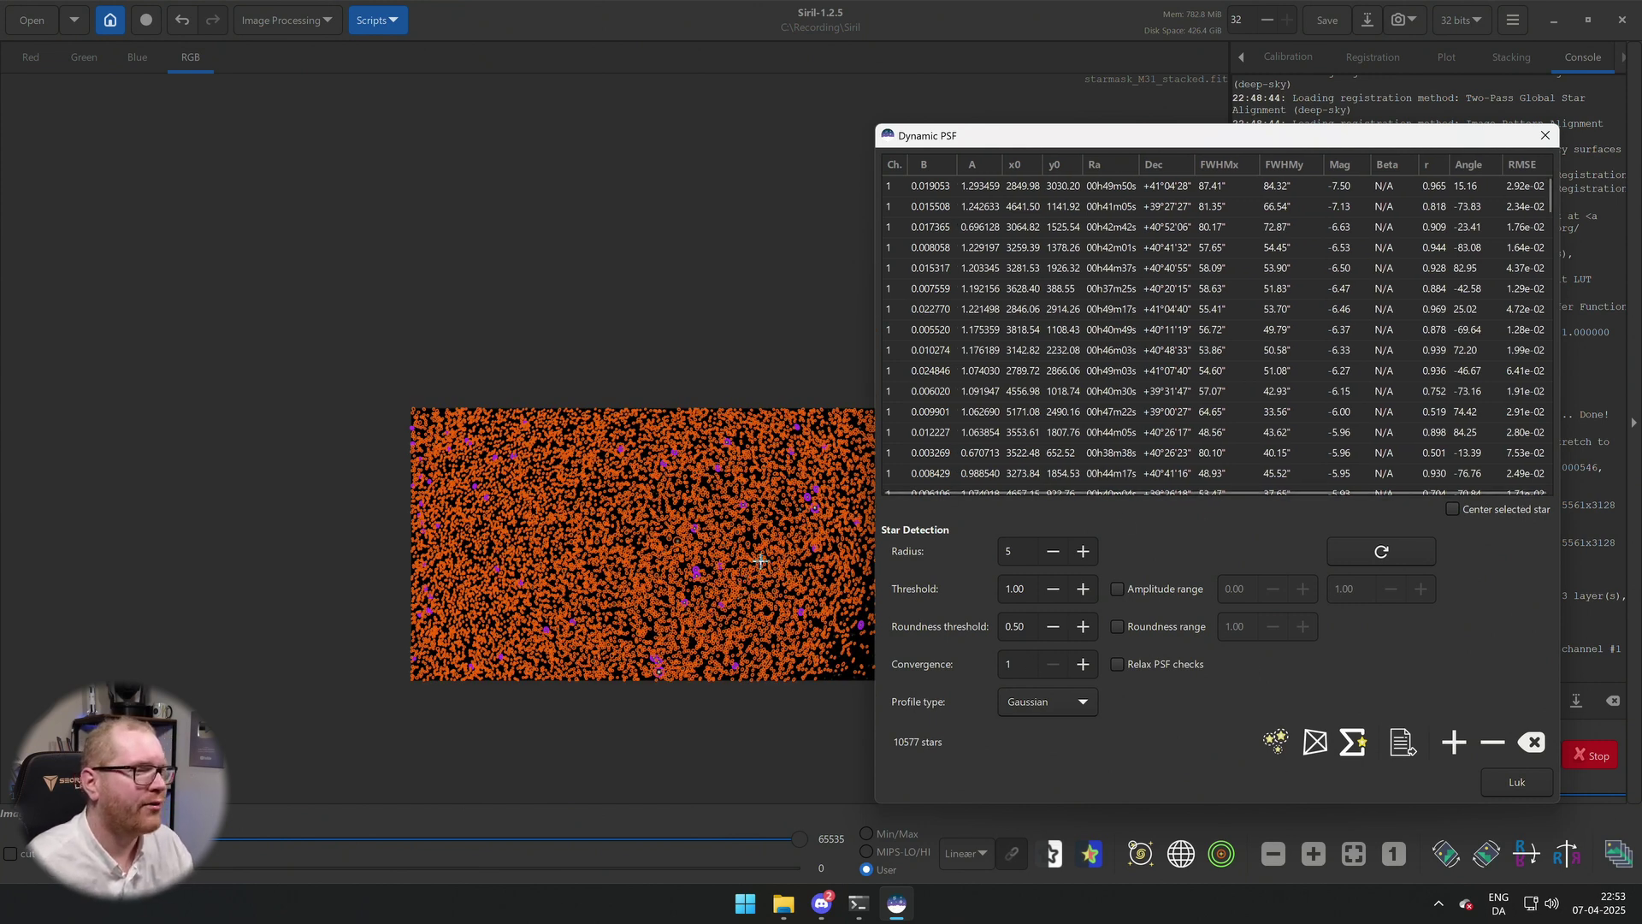
{"action": "scroll", "coordinate": [717, 553], "scroll_direction": "up", "scroll_amount": 4}
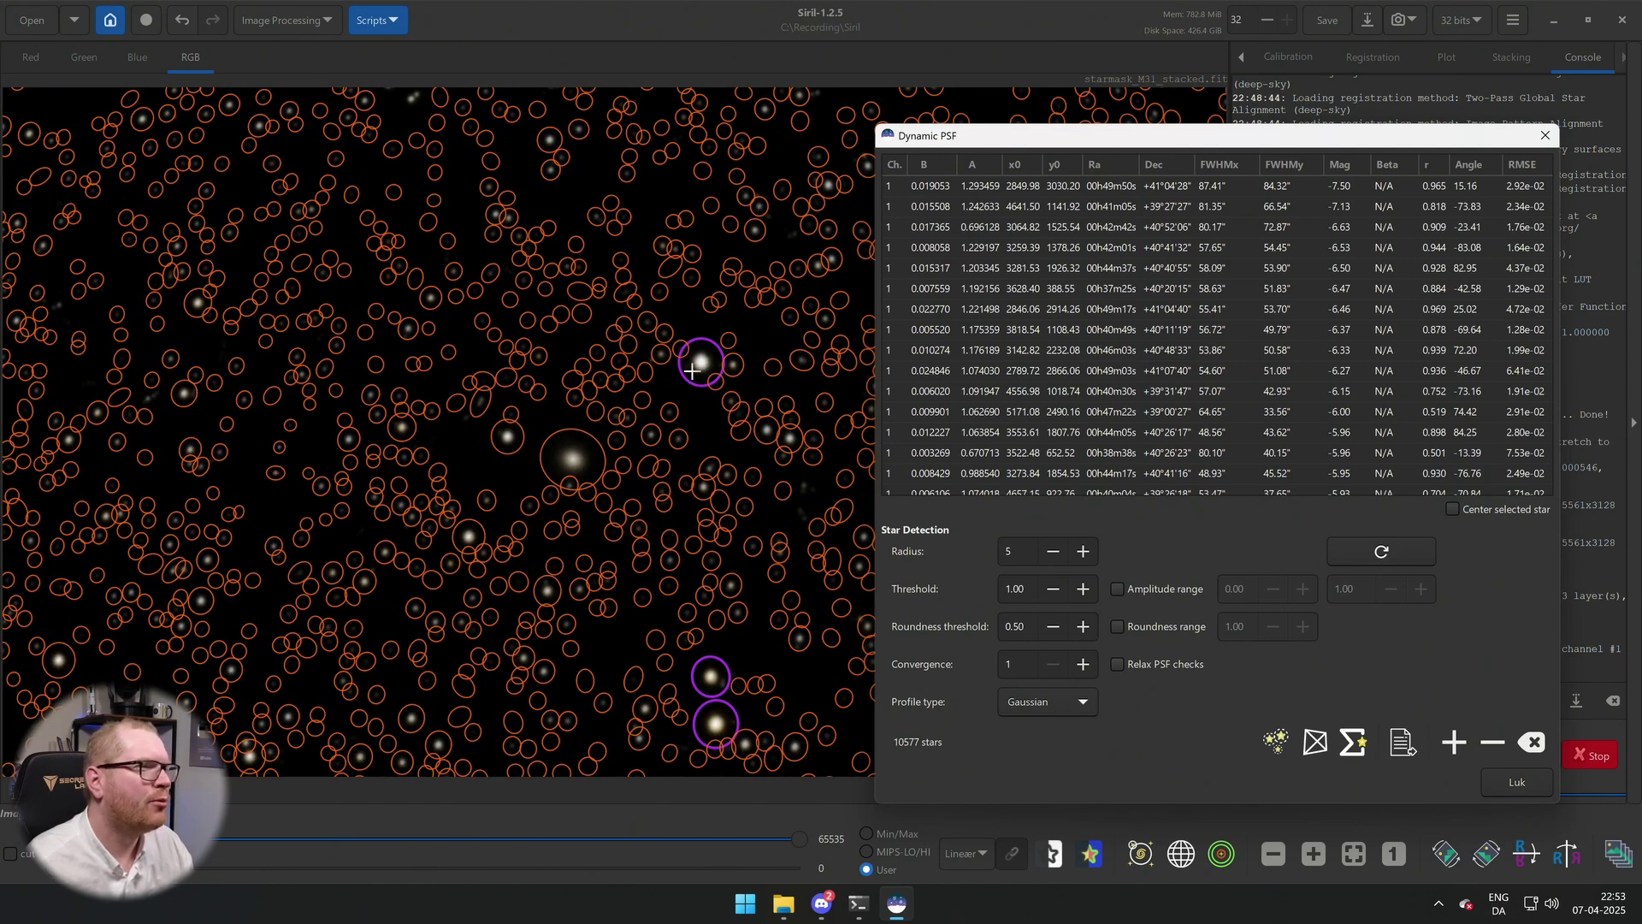
{"action": "scroll", "coordinate": [701, 365], "scroll_direction": "up", "scroll_amount": 3}
{"action": "scroll", "coordinate": [699, 356], "scroll_direction": "down", "scroll_amount": 8}
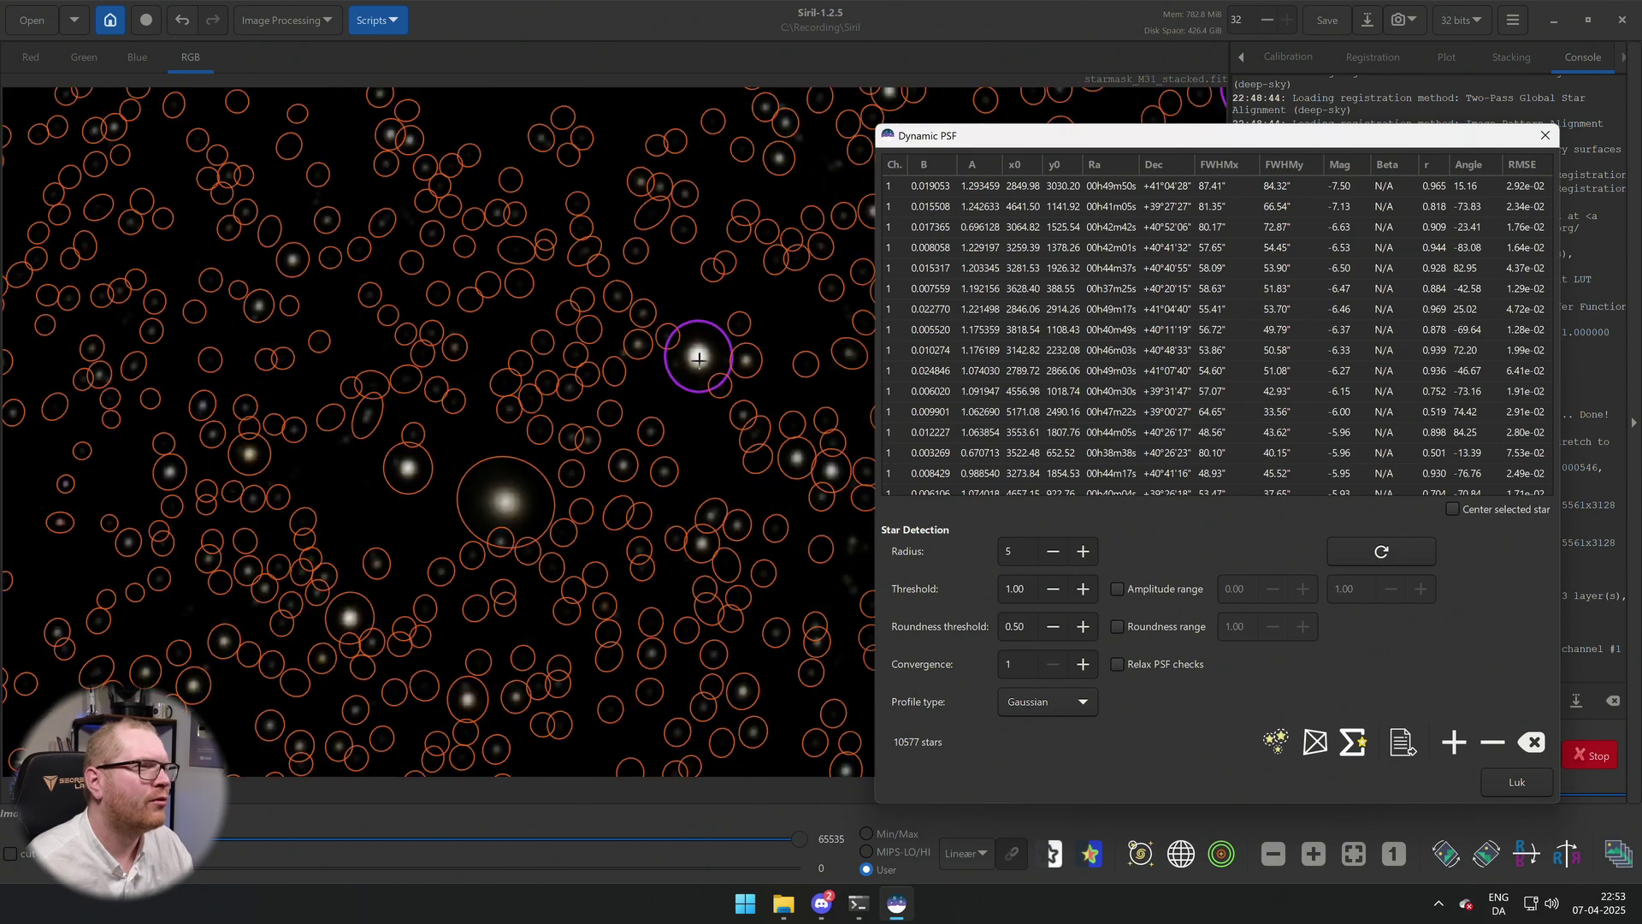
{"action": "scroll", "coordinate": [699, 365], "scroll_direction": "down", "scroll_amount": 1}
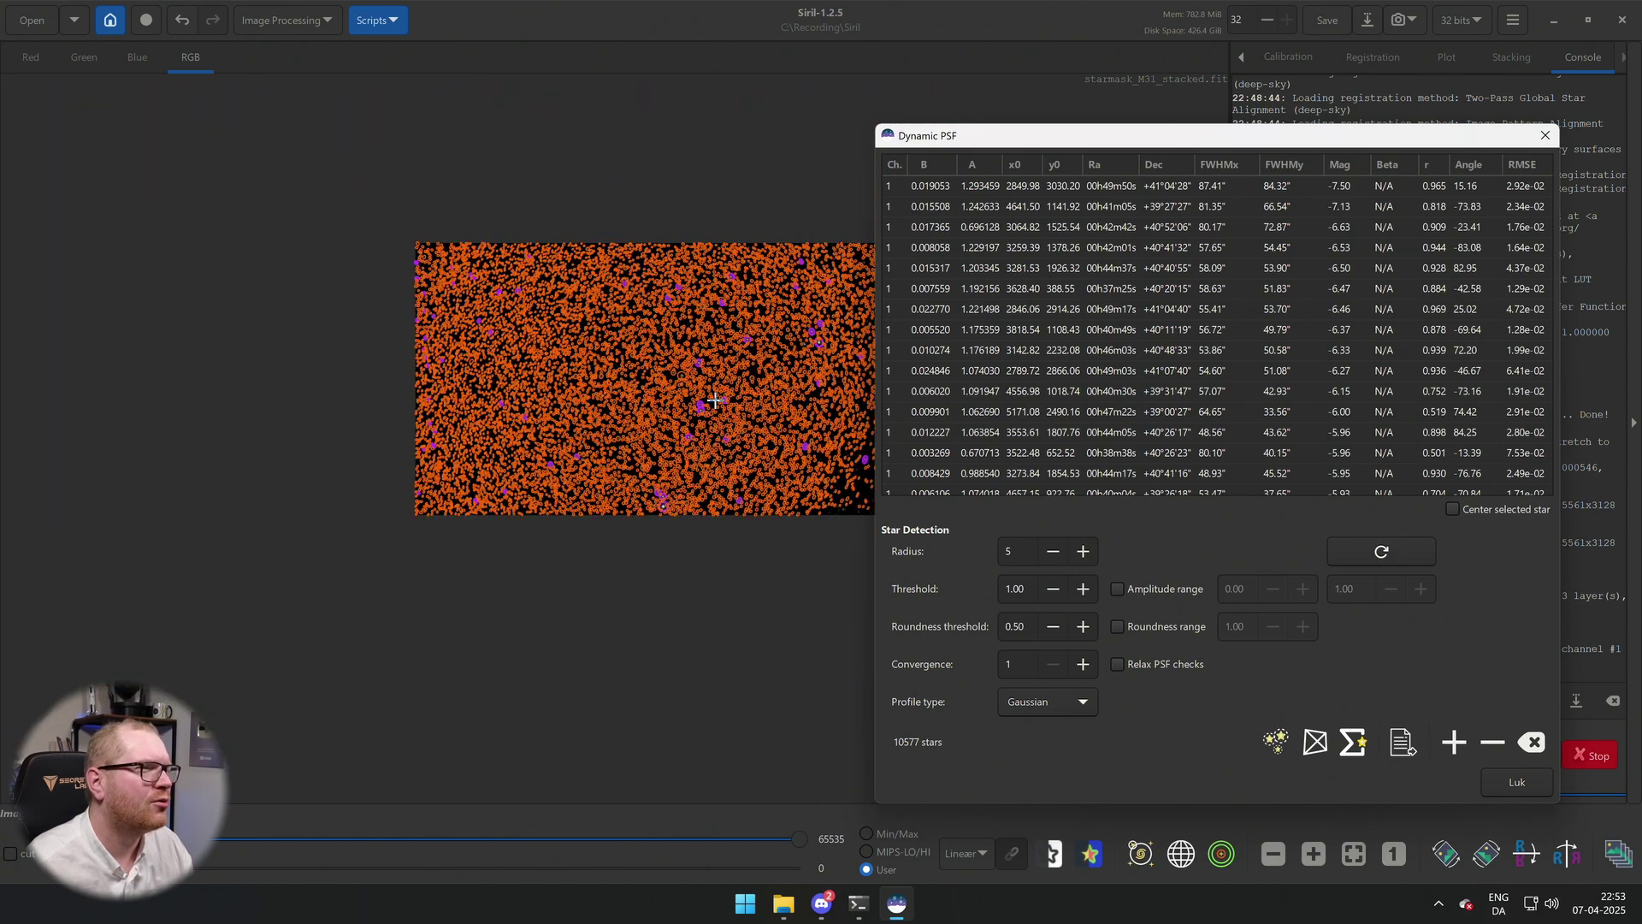
{"action": "scroll", "coordinate": [717, 399], "scroll_direction": "up", "scroll_amount": 1}
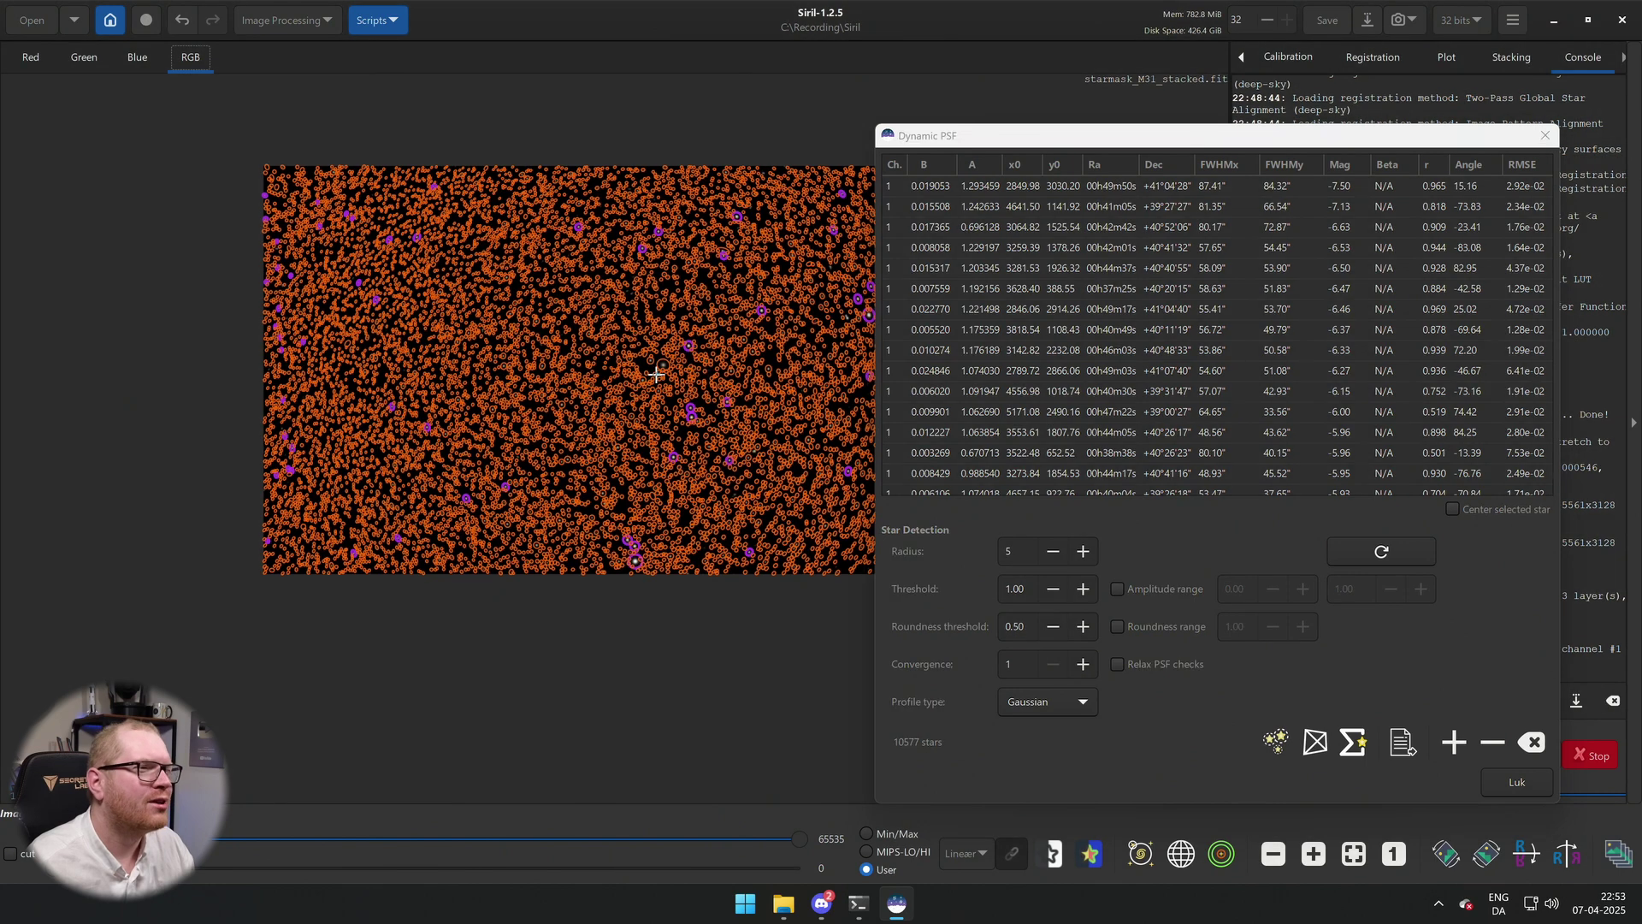
{"action": "scroll", "coordinate": [769, 432], "scroll_direction": "up", "scroll_amount": 3}
{"action": "scroll", "coordinate": [777, 448], "scroll_direction": "up", "scroll_amount": 2}
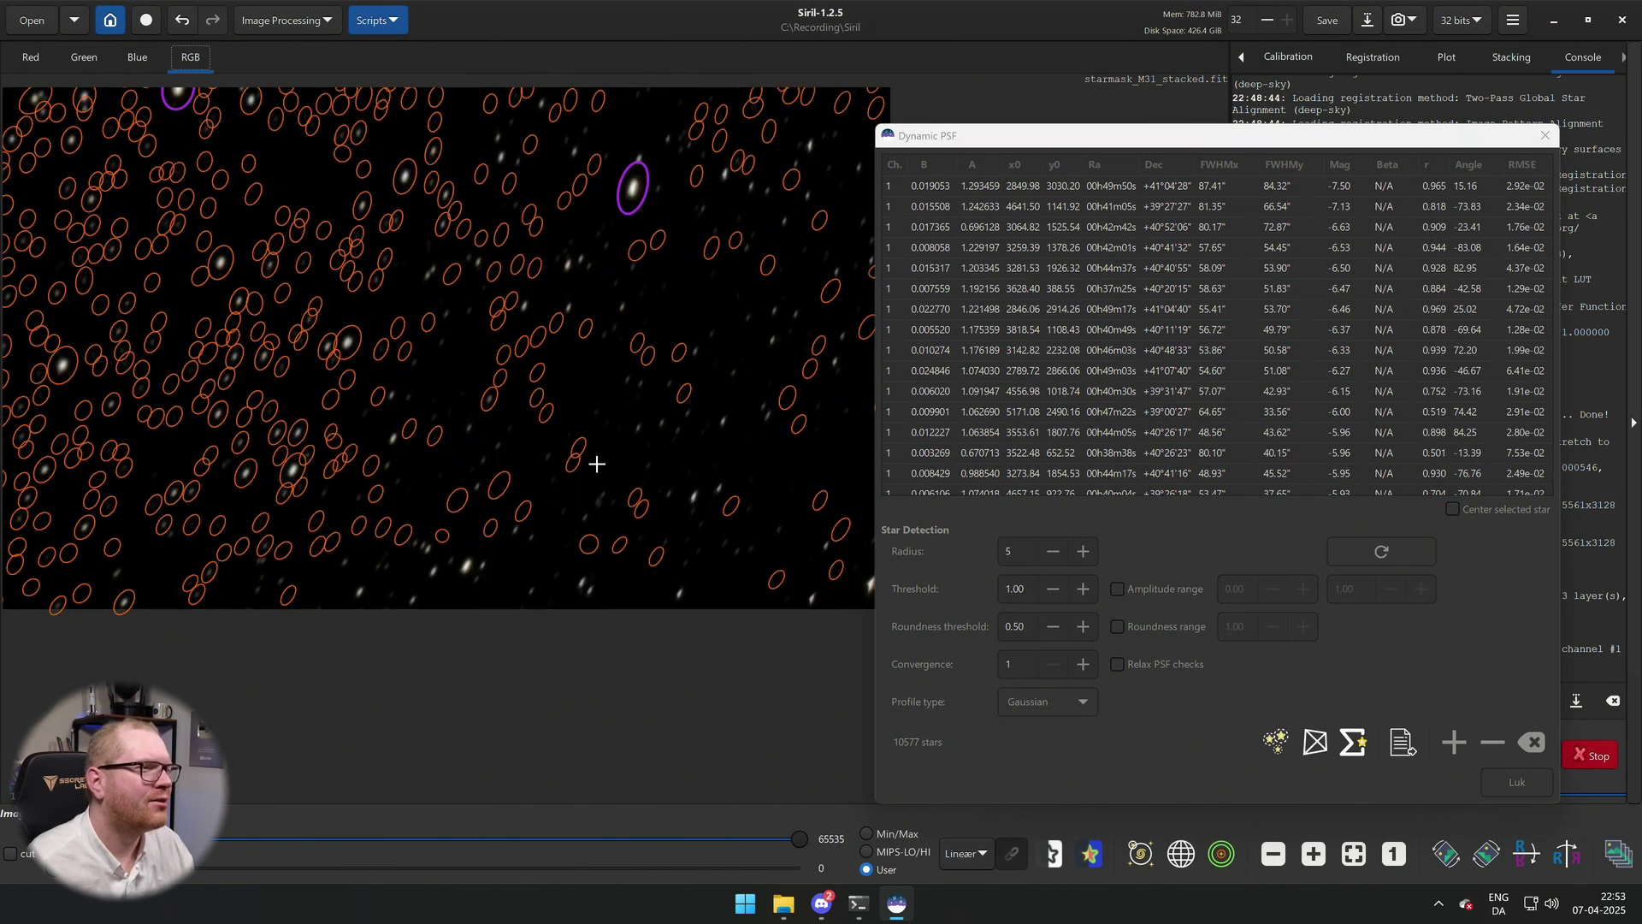
{"action": "right_click", "coordinate": [672, 432]}
{"action": "left_click", "coordinate": [961, 753]}
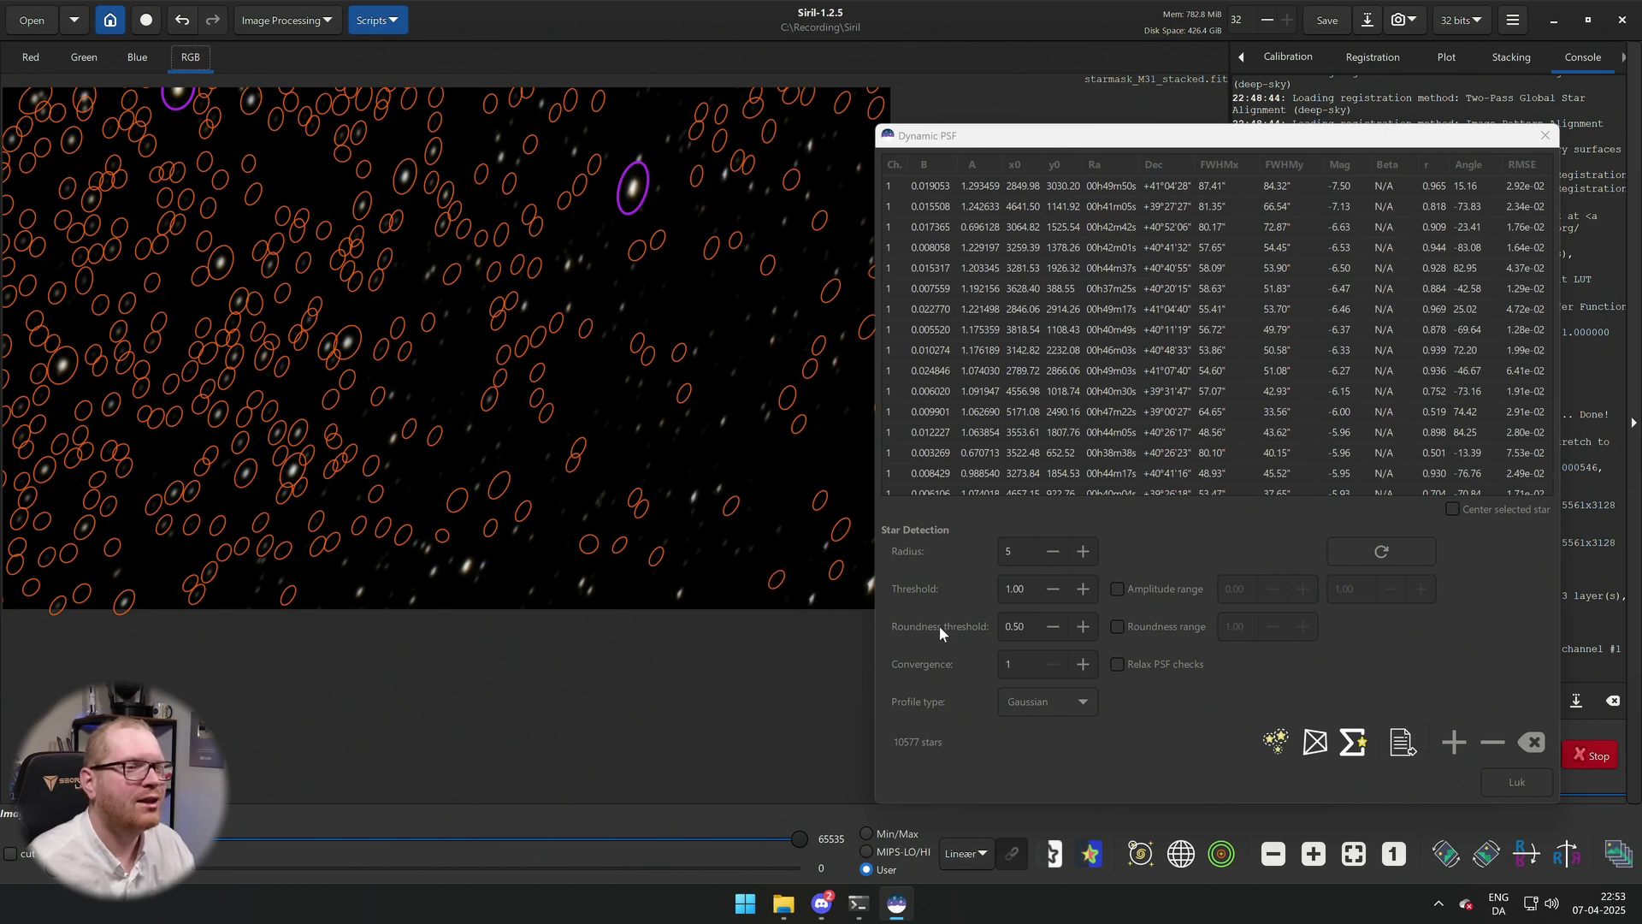
Set the roundness threshold for star detection to 0.25 and detect the stars again.
{"action": "mouse_move", "coordinate": [964, 626]}
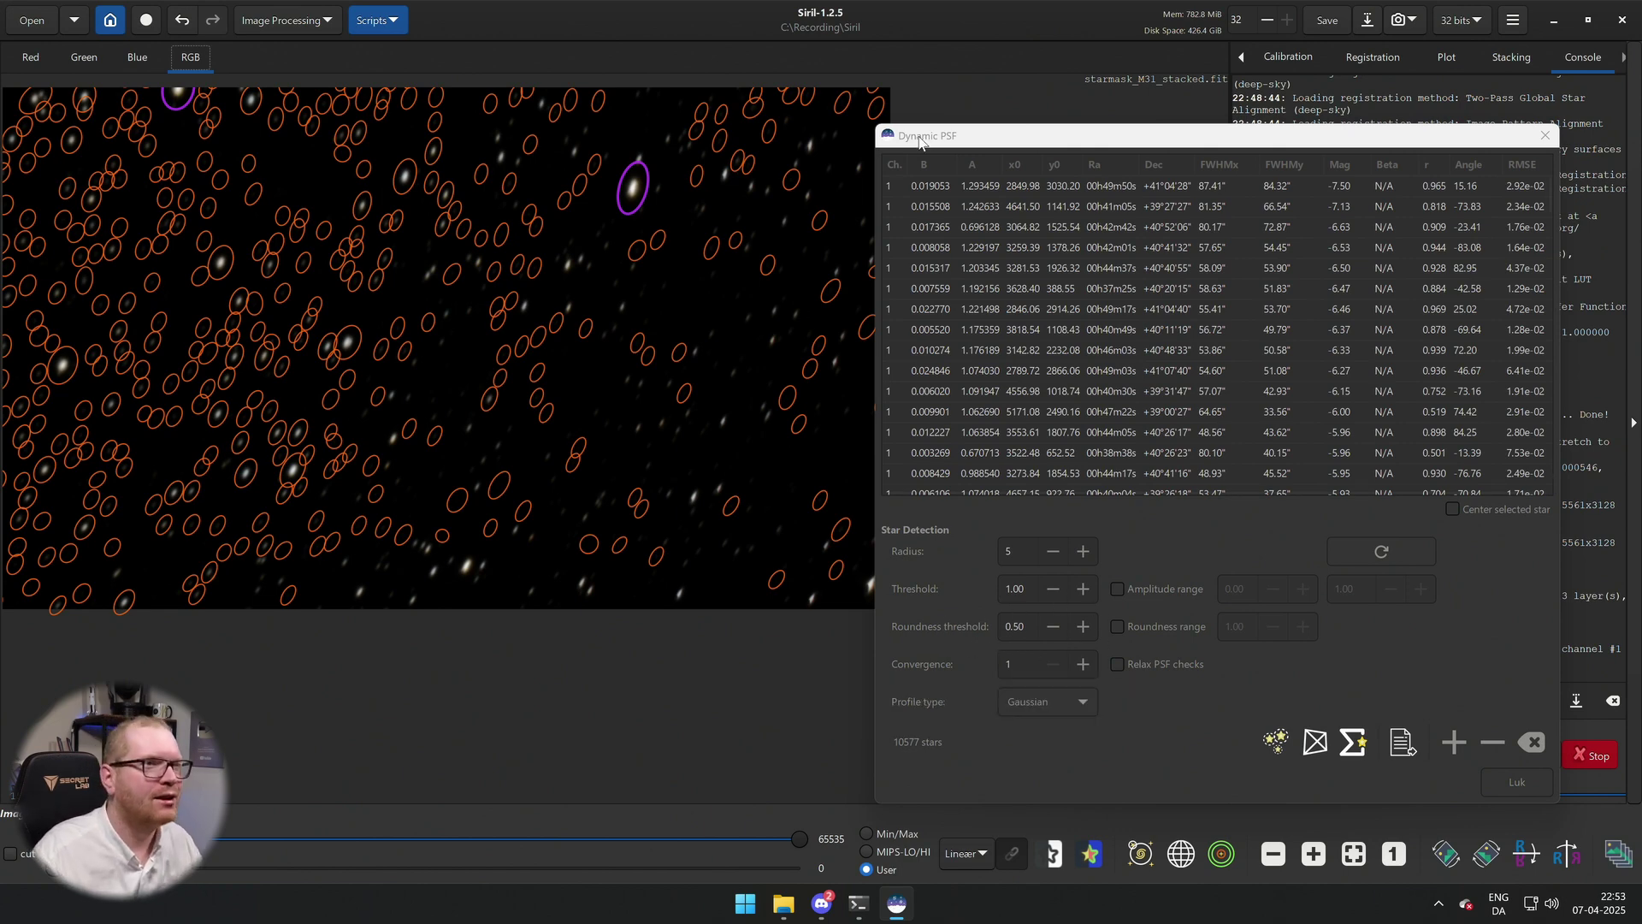
{"action": "left_click_drag", "start_coordinate": [920, 138], "coordinate": [967, 129]}
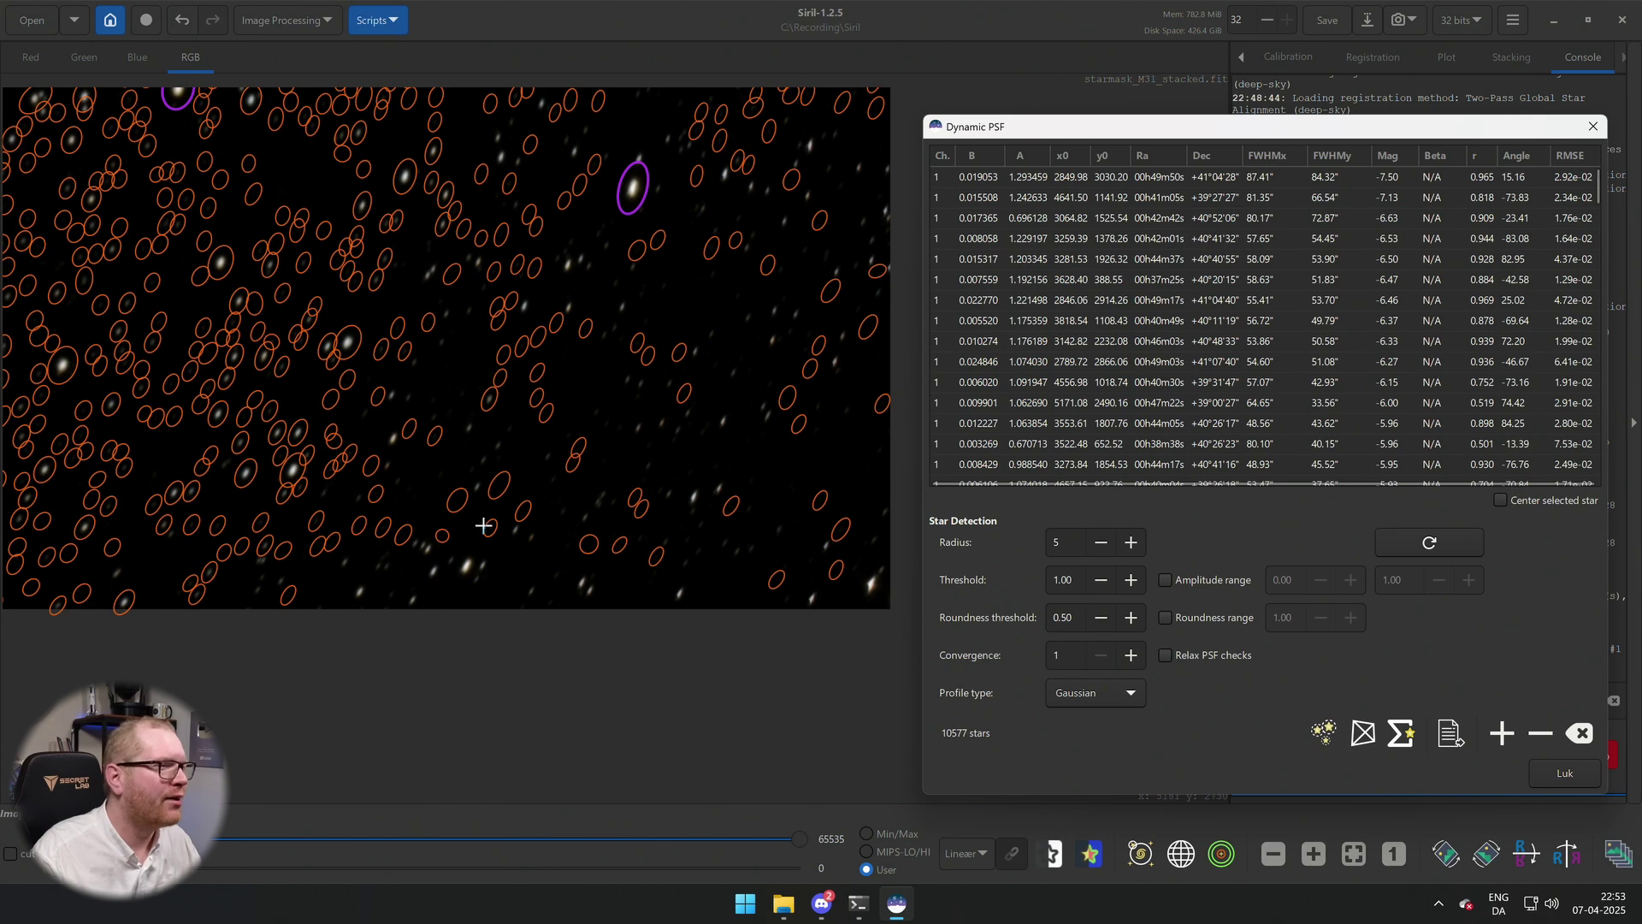
{"action": "left_click", "coordinate": [1101, 618]}
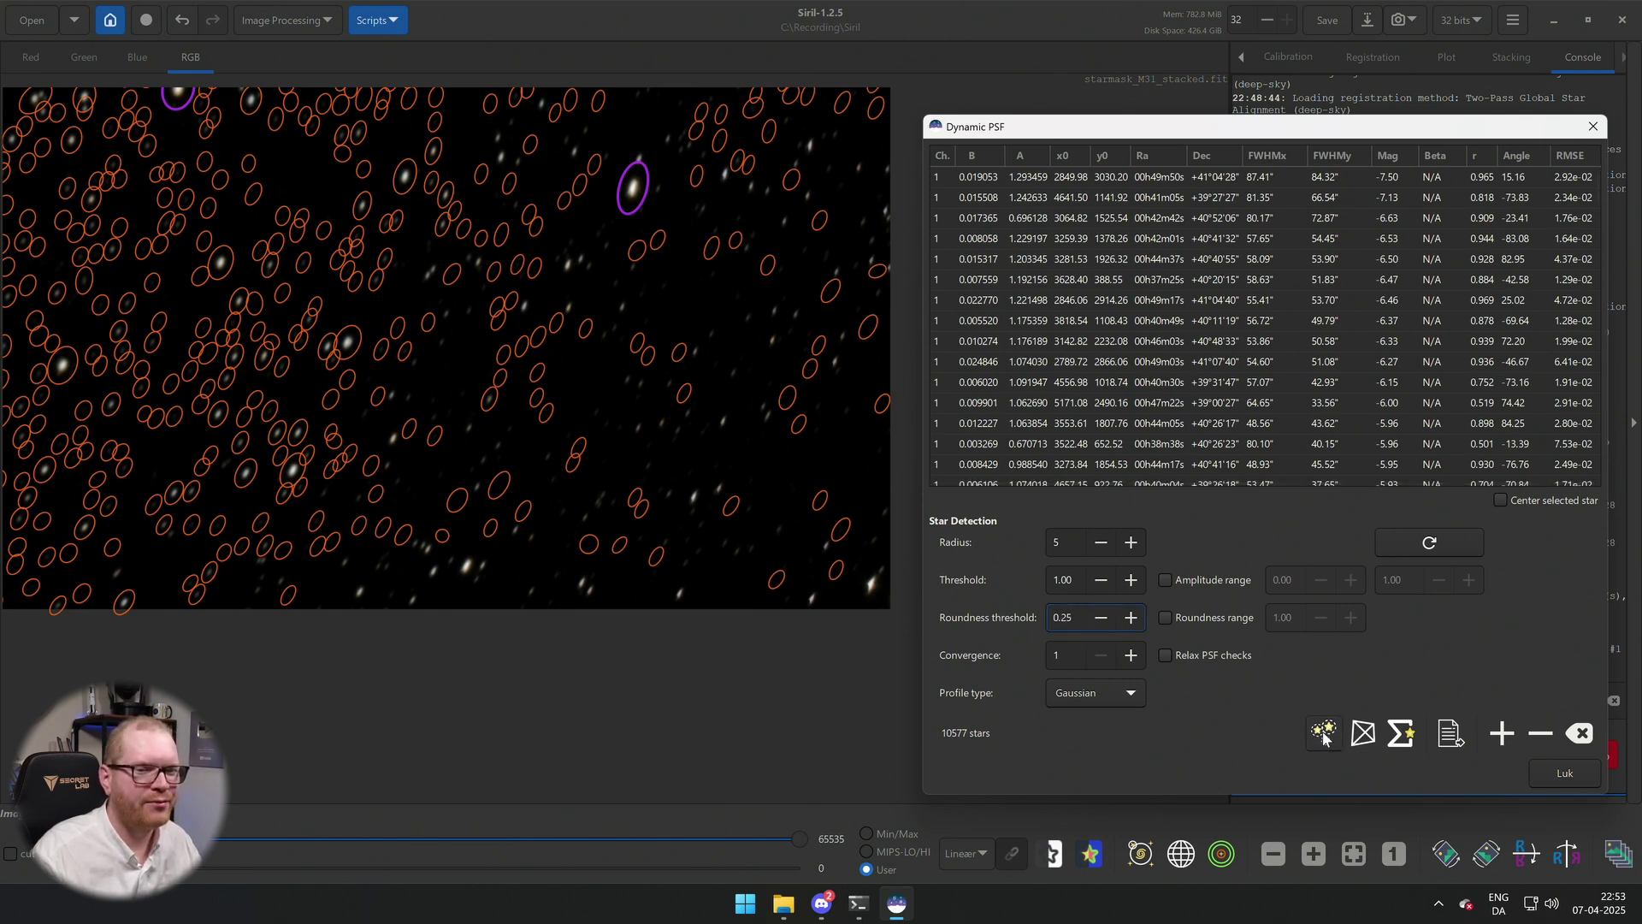
{"action": "left_click", "coordinate": [1323, 733]}
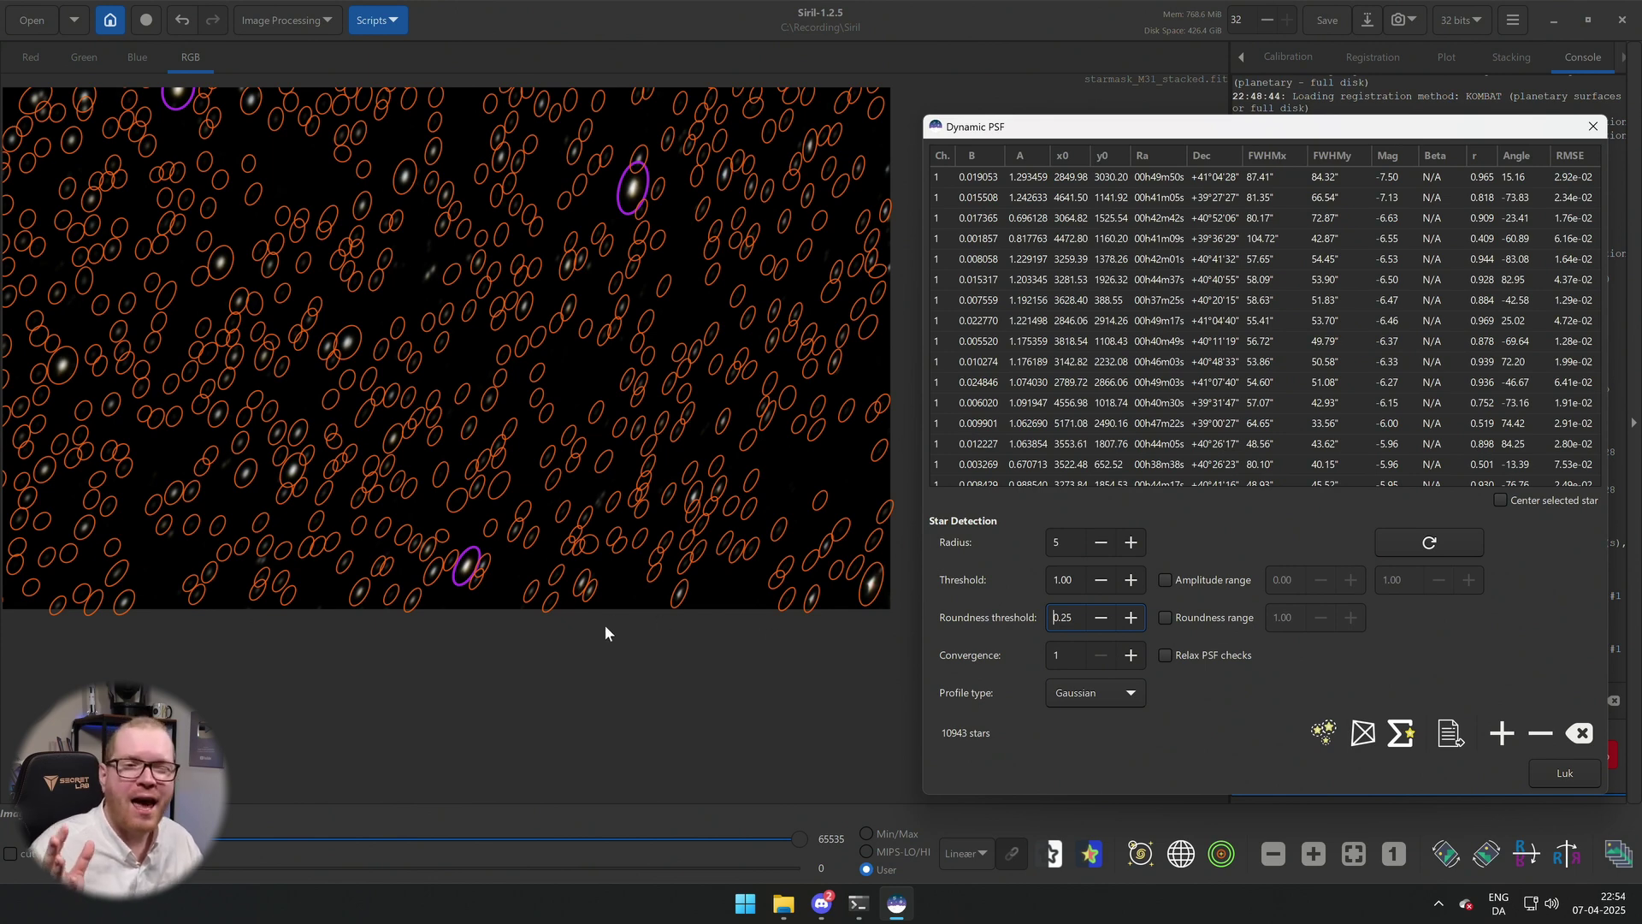
Enable the roundness range with an upper limit of 0.75, rerun star detection, and check which stars are outlined.
{"action": "left_click", "coordinate": [1164, 617]}
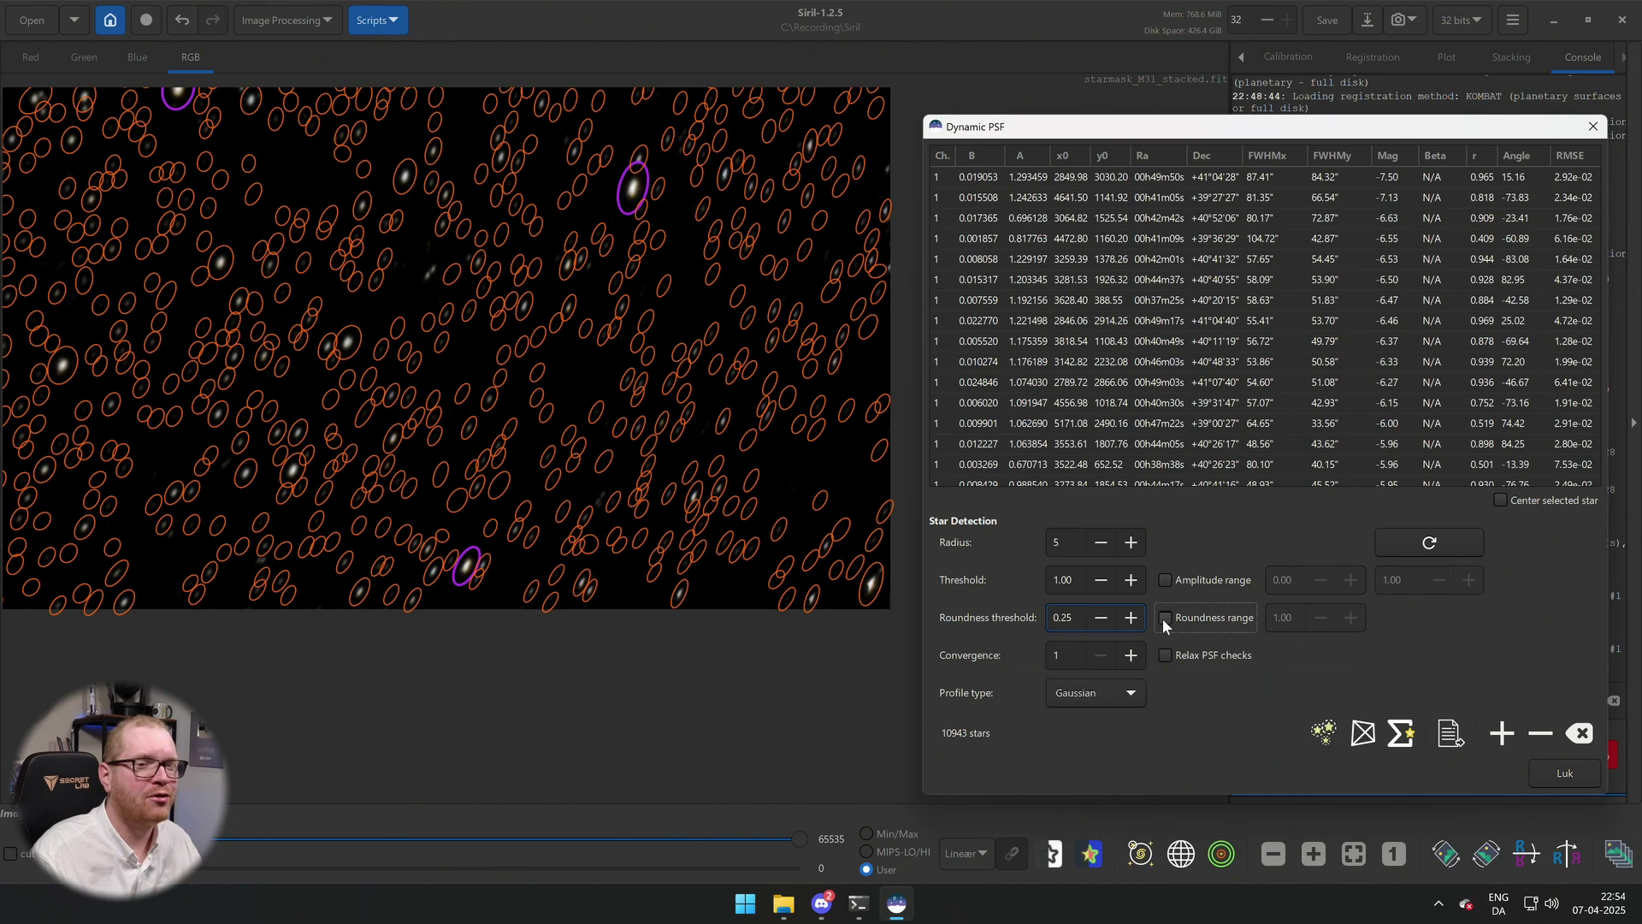
{"action": "scroll", "coordinate": [510, 419], "scroll_direction": "down", "scroll_amount": 3}
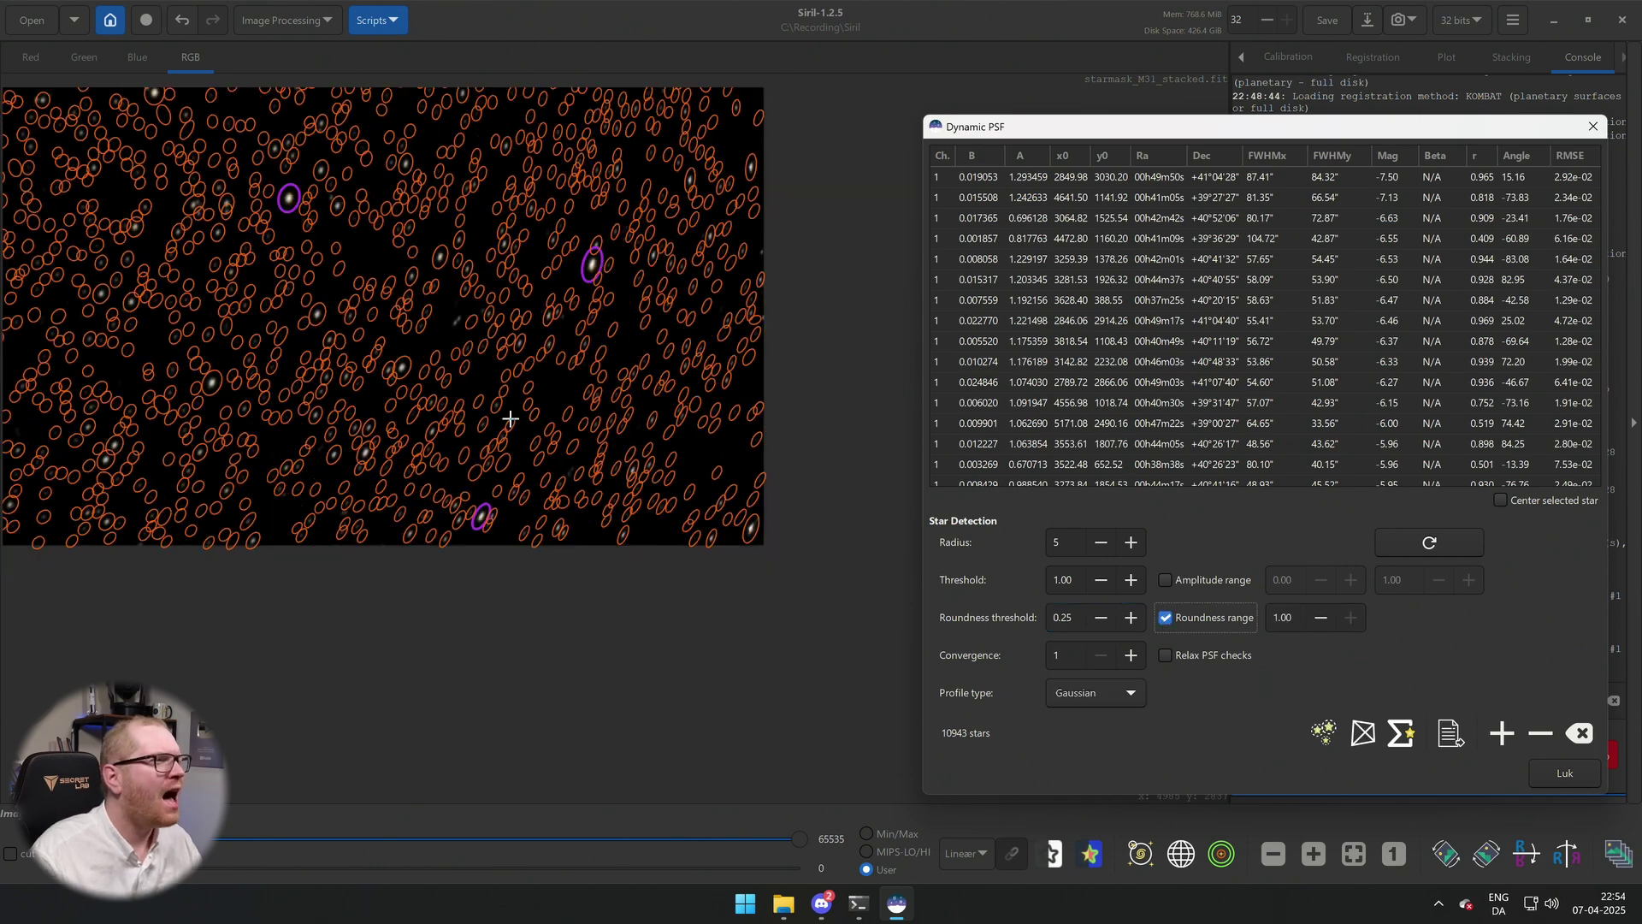
{"action": "left_click", "coordinate": [383, 350]}
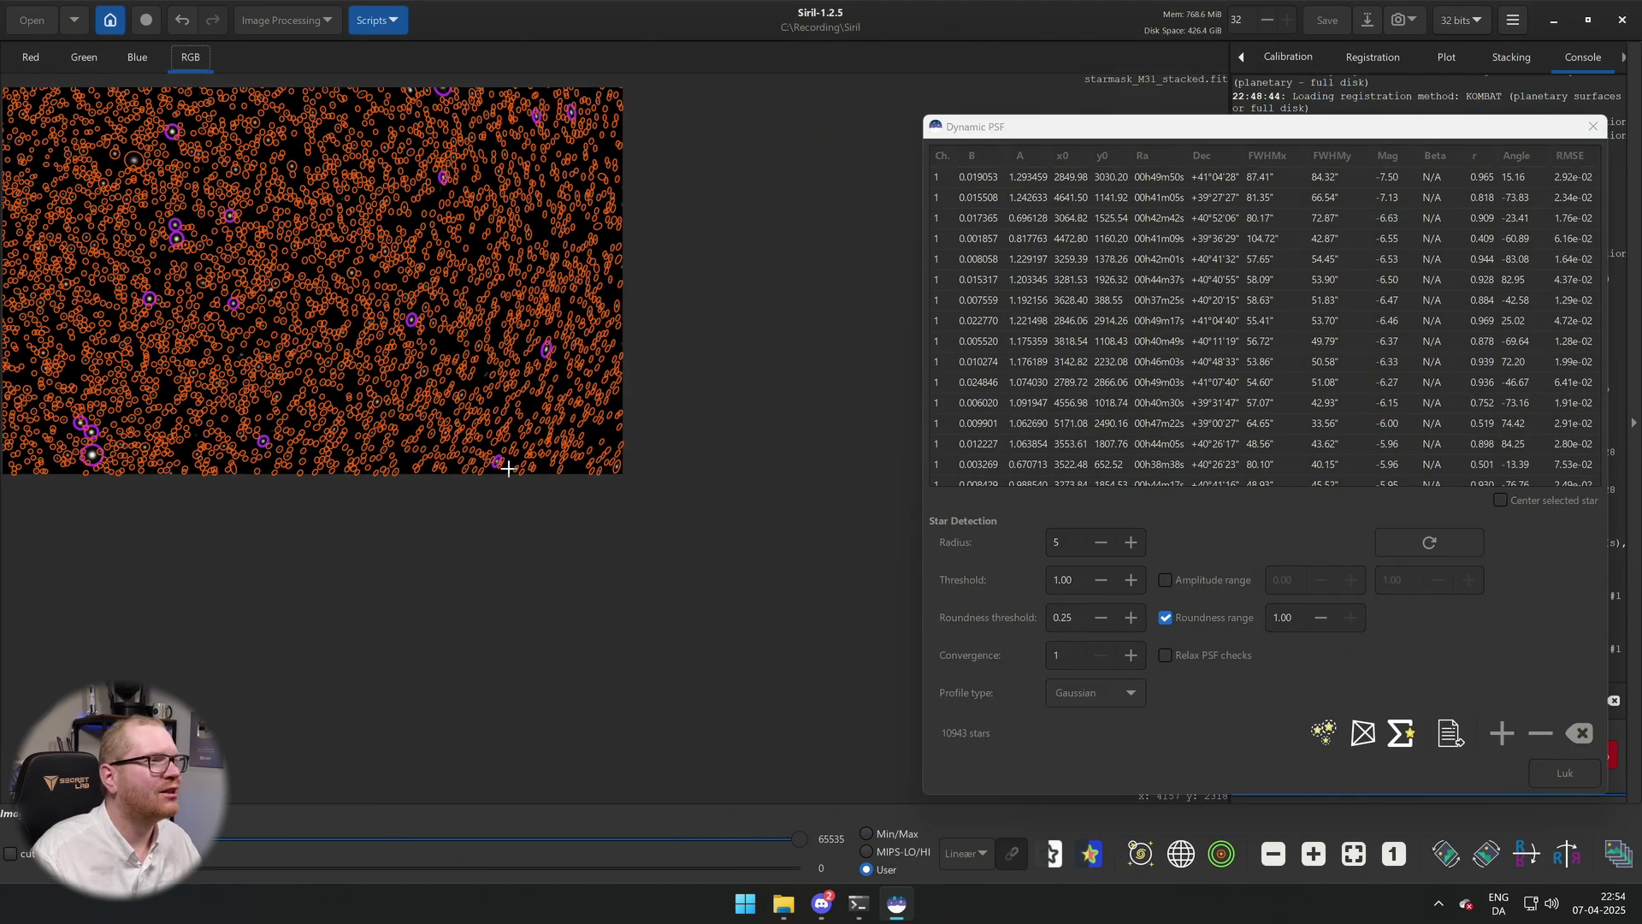
{"action": "scroll", "coordinate": [382, 350], "scroll_direction": "up", "scroll_amount": 5}
{"action": "scroll", "coordinate": [340, 355], "scroll_direction": "up", "scroll_amount": 3}
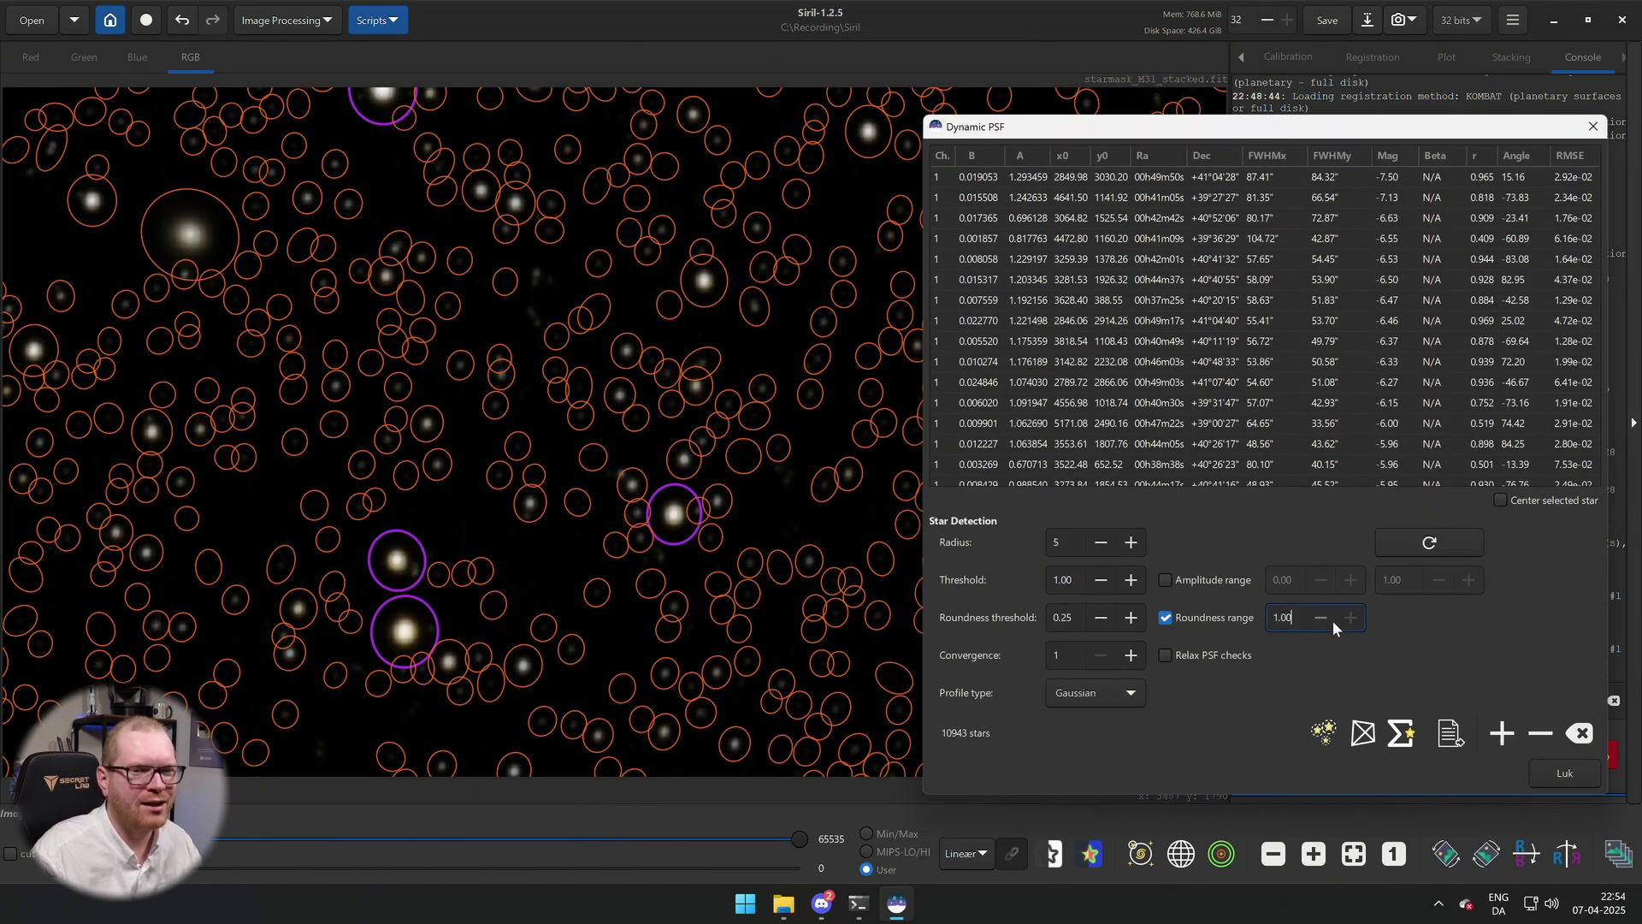
{"action": "left_click", "coordinate": [1324, 619]}
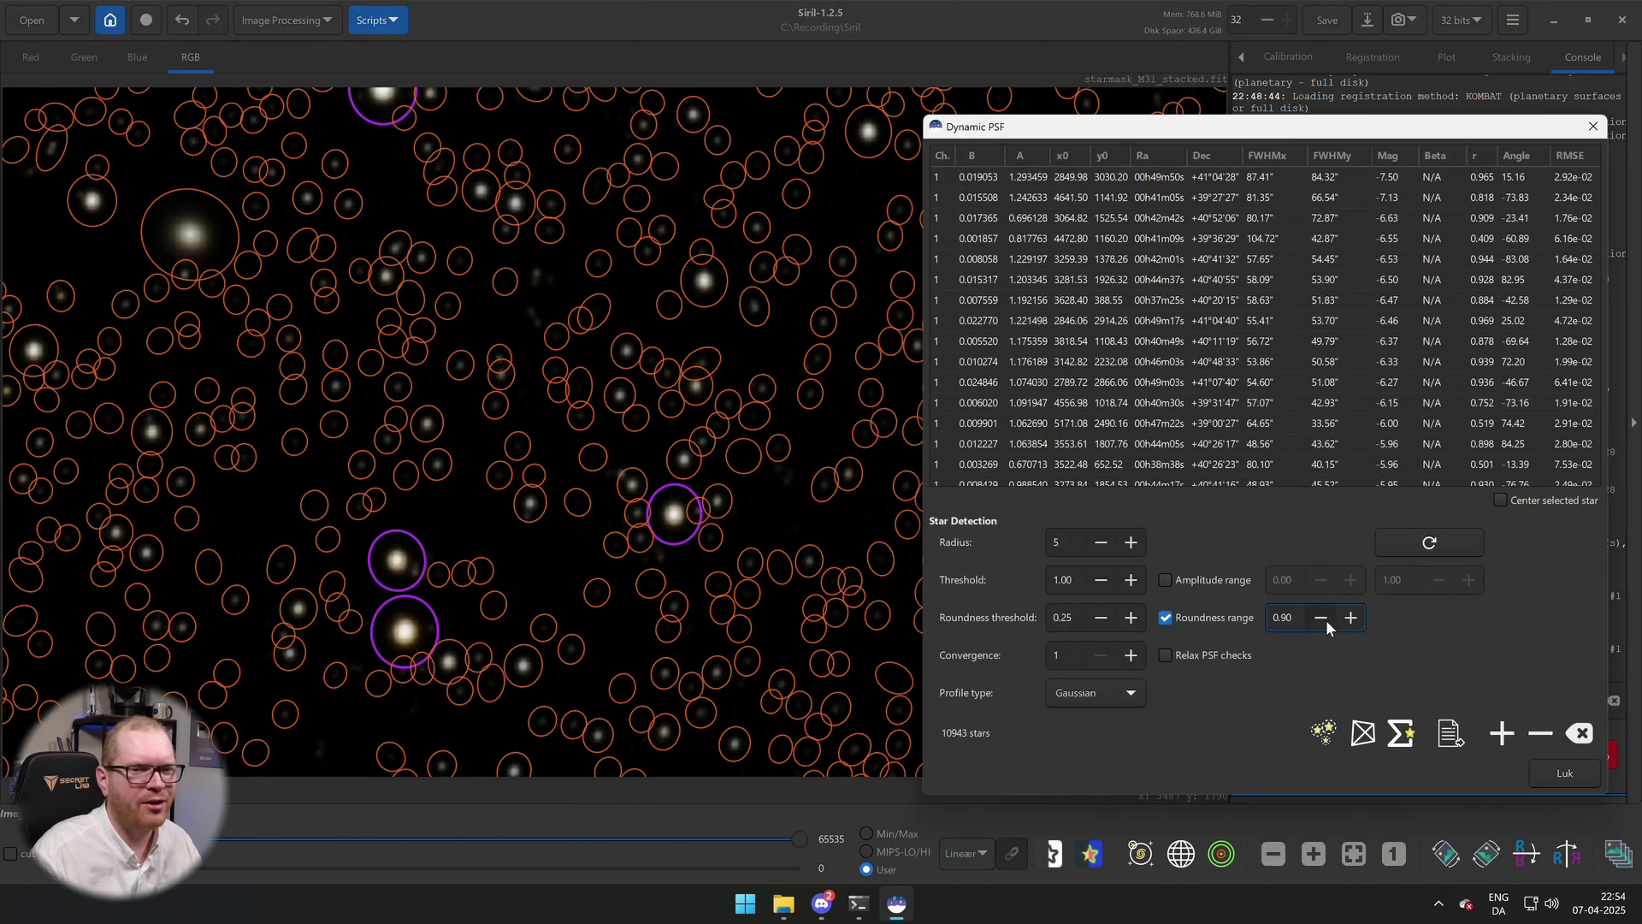
{"action": "left_click", "coordinate": [1320, 744]}
{"action": "scroll", "coordinate": [726, 475], "scroll_direction": "down", "scroll_amount": 3}
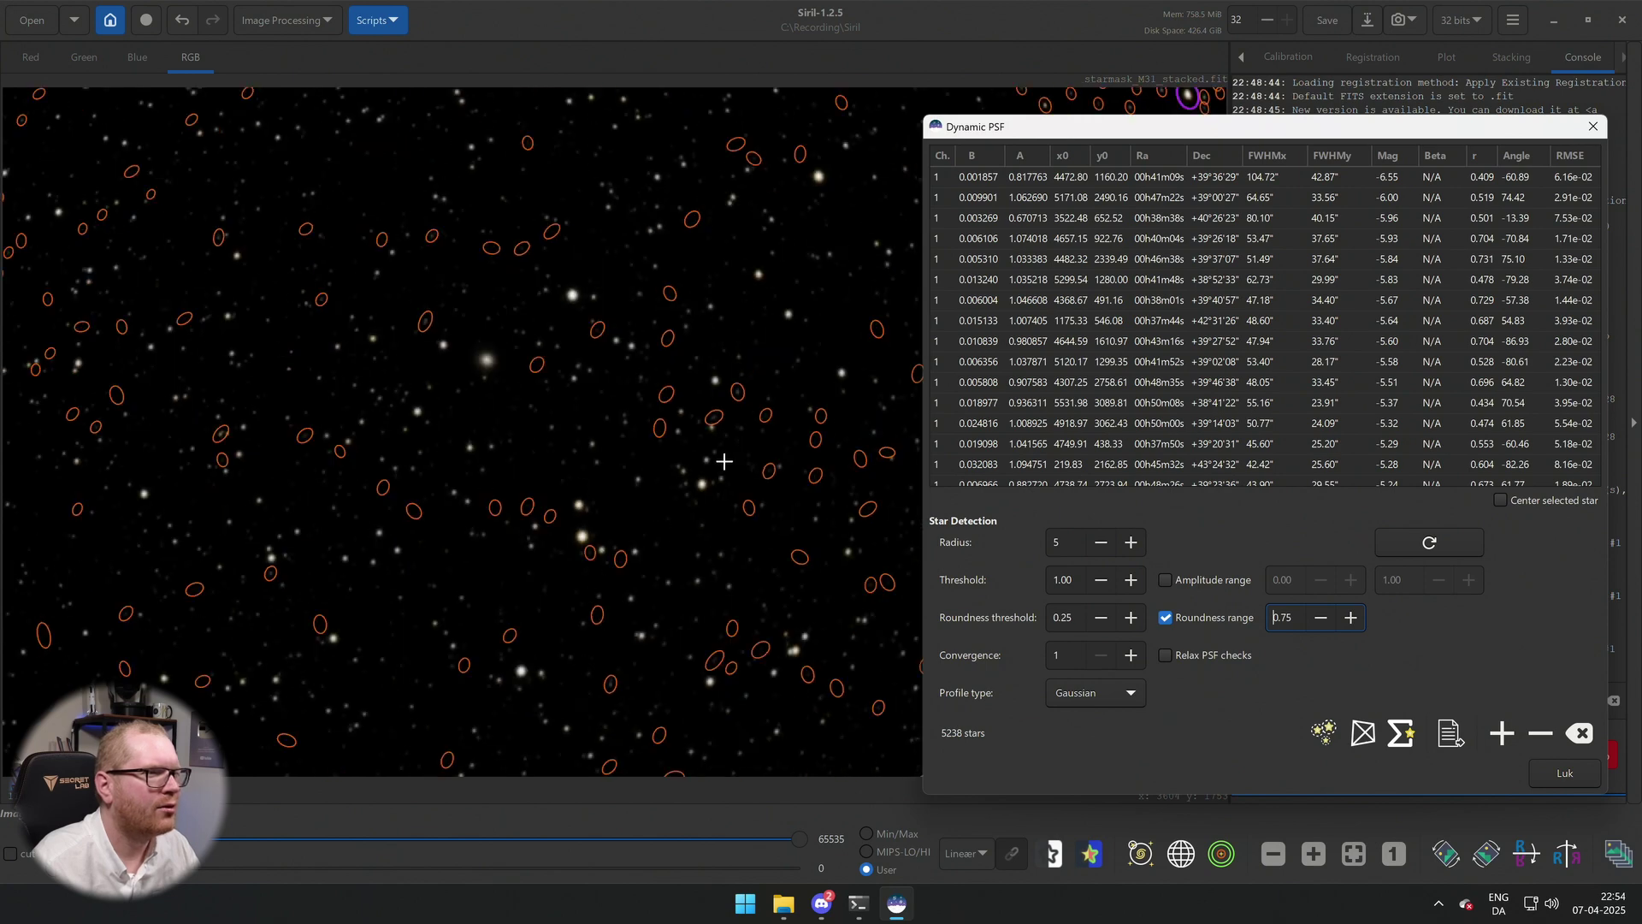
Reset the roundness range limit to 1 and disable the roundness range, leaving the amplitude range disabled as well.
{"action": "scroll", "coordinate": [724, 462], "scroll_direction": "down", "scroll_amount": 5}
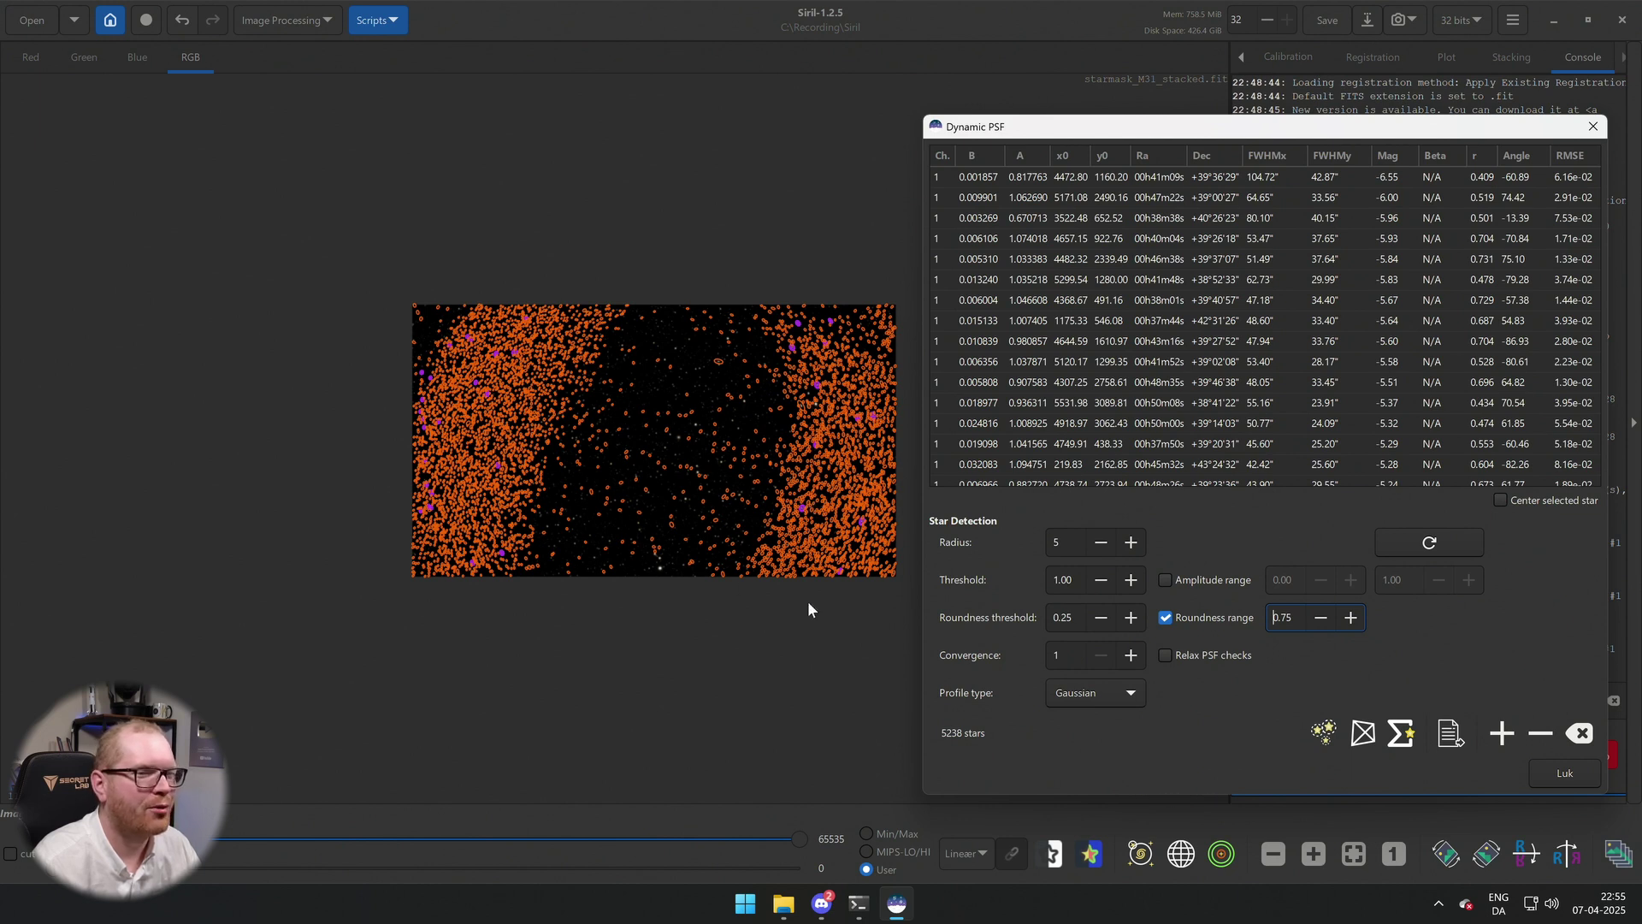
{"action": "left_click_drag", "start_coordinate": [1295, 617], "coordinate": [1265, 618]}
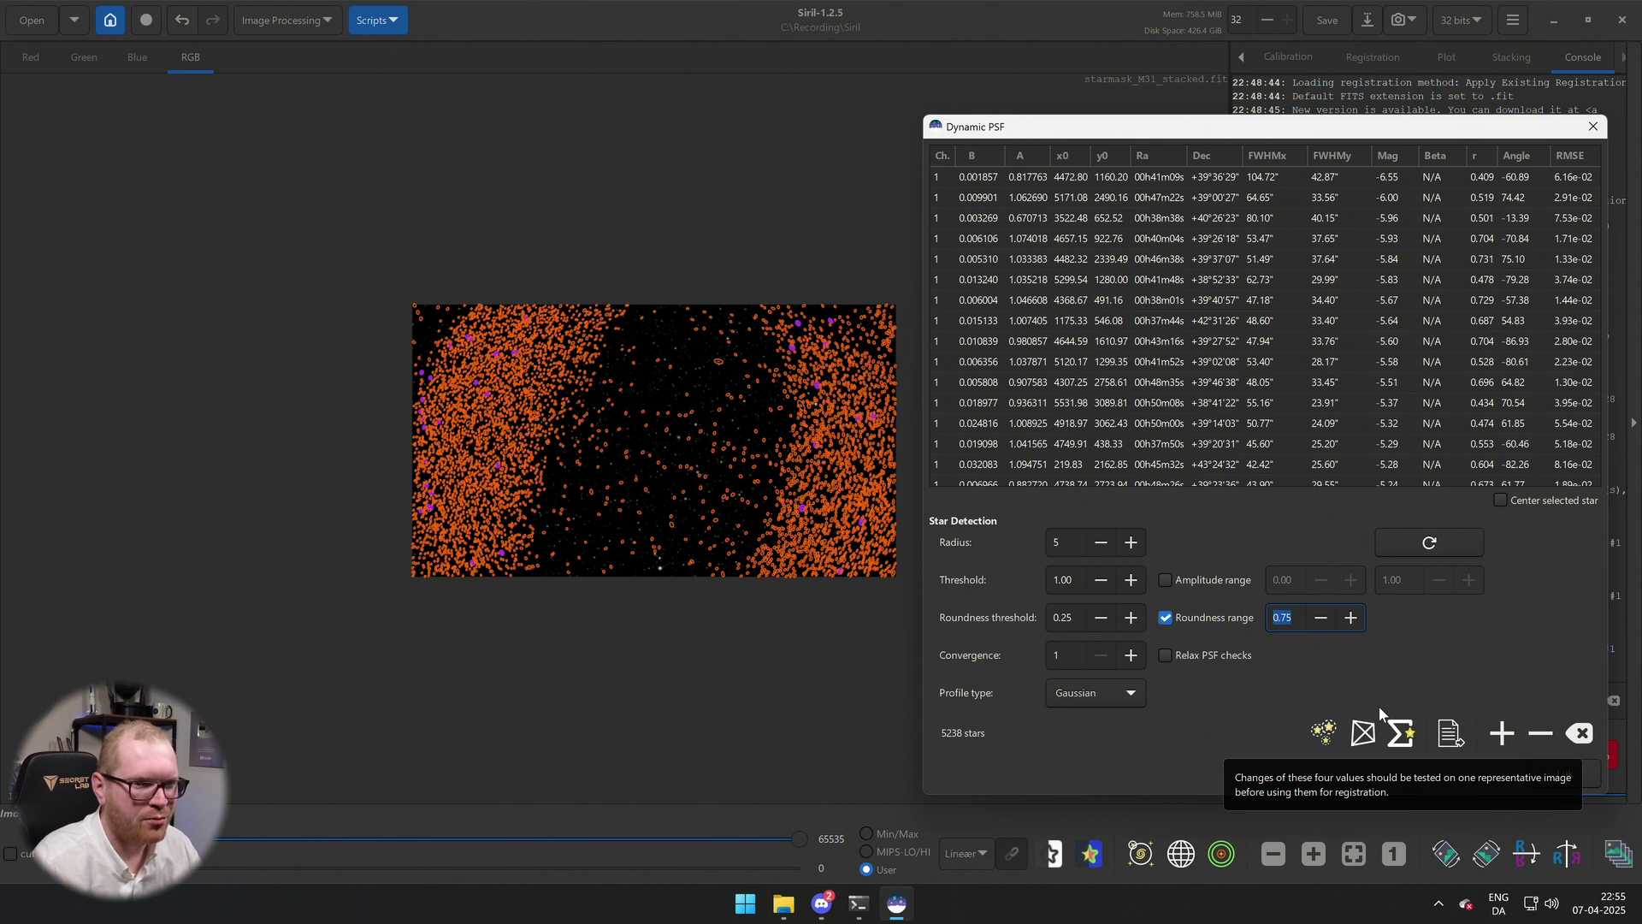
{"action": "type", "text": "1"}
{"action": "left_click", "coordinate": [1177, 620]}
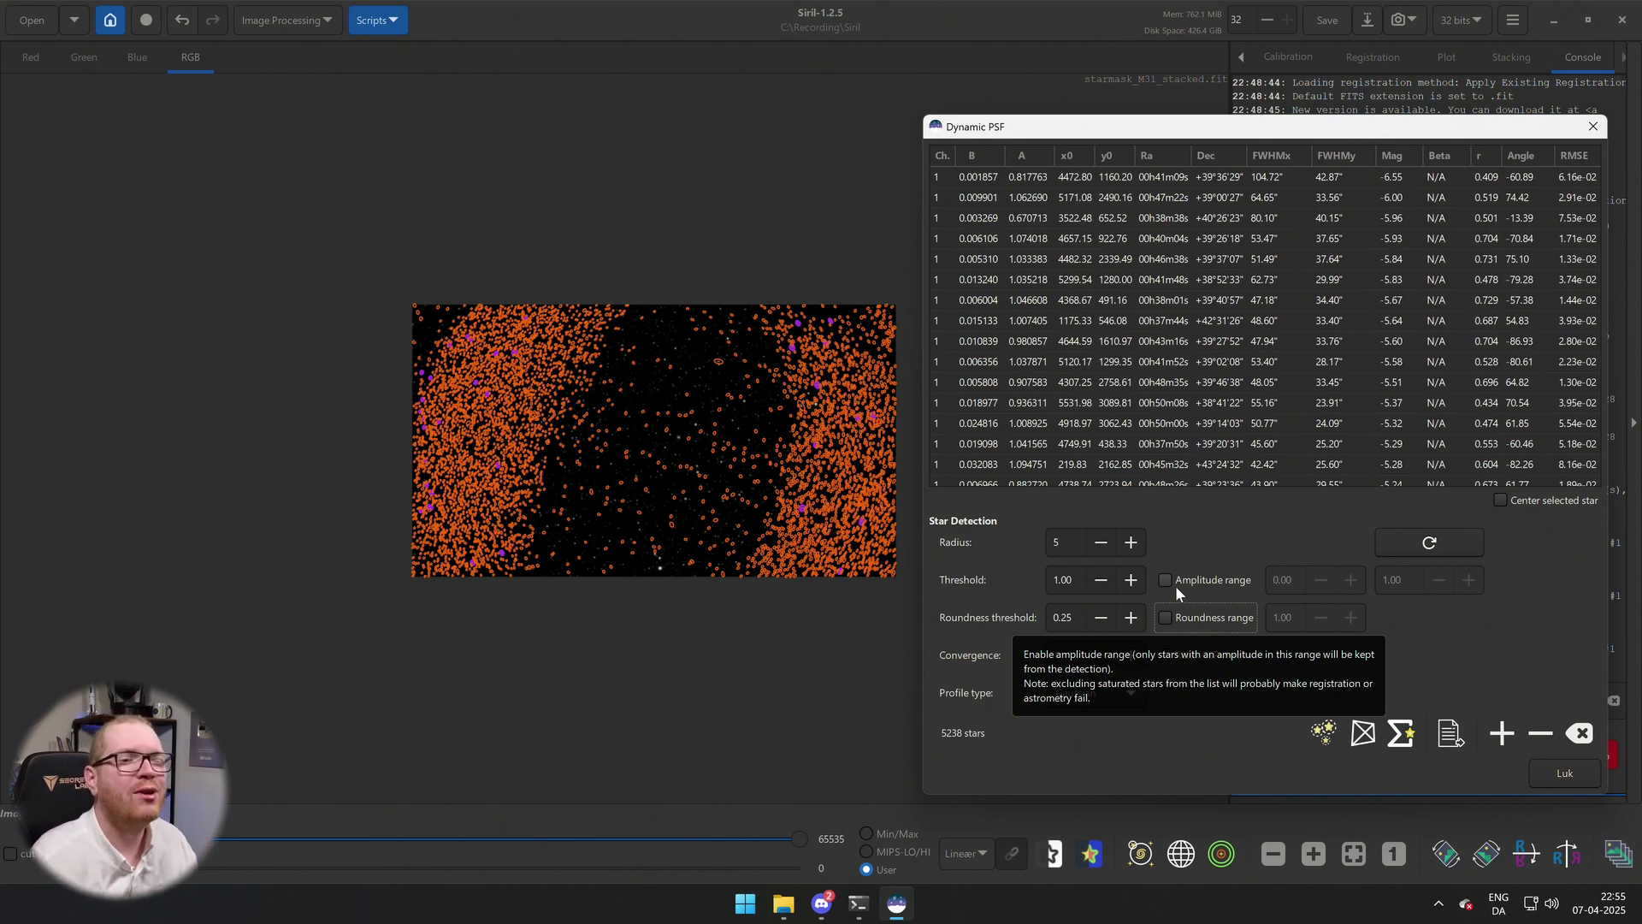
{"action": "left_click", "coordinate": [1175, 582]}
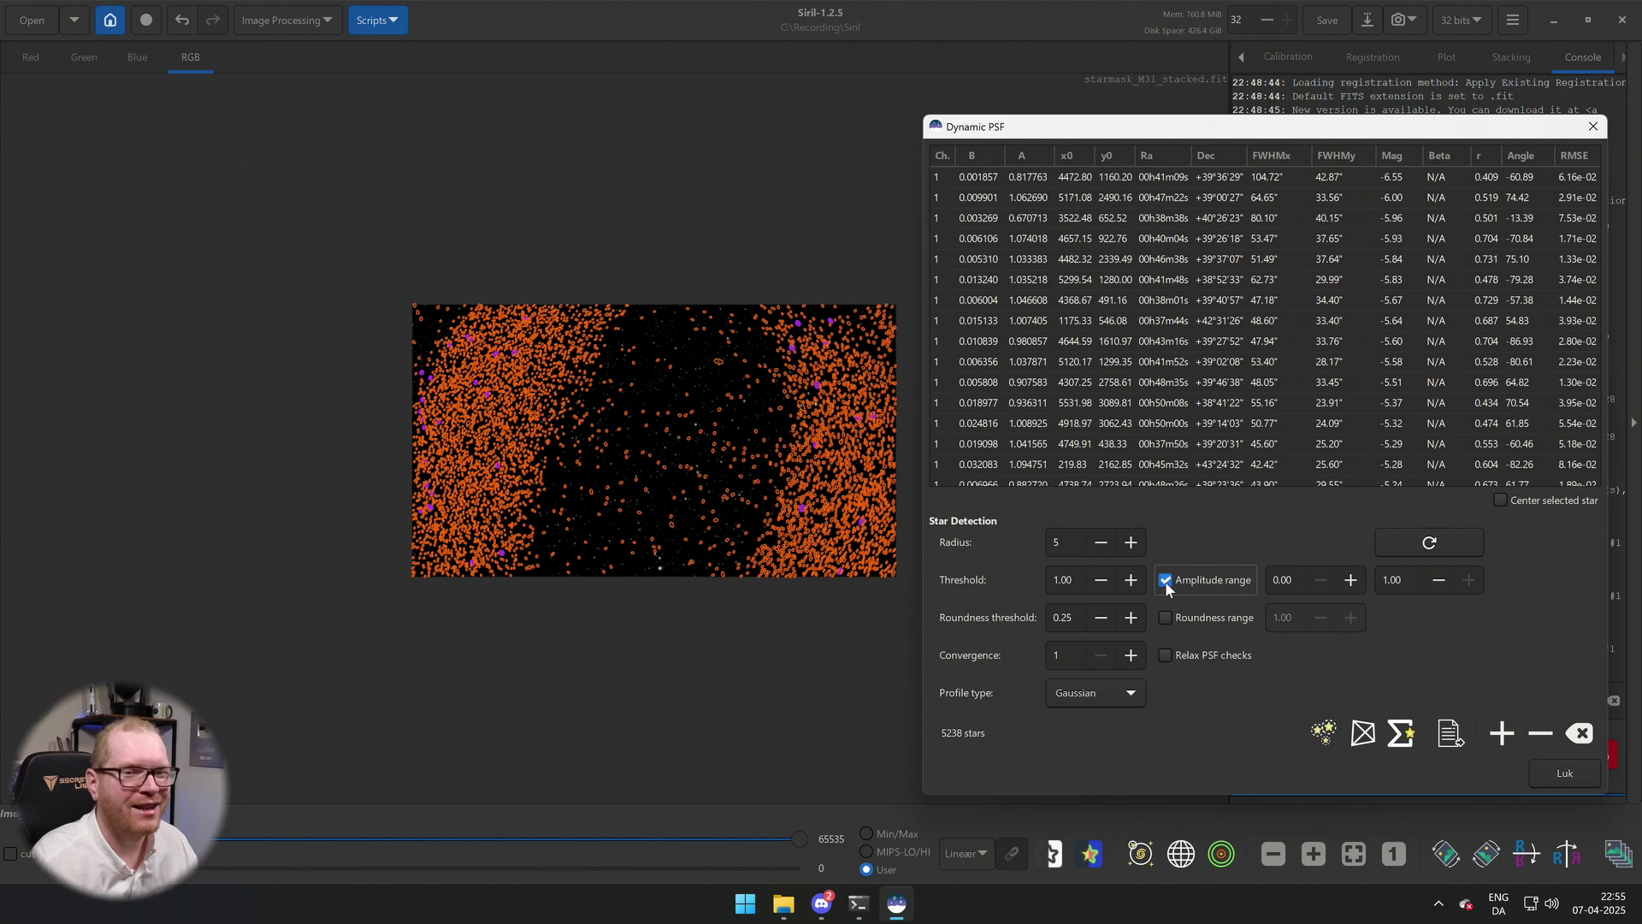
{"action": "left_click", "coordinate": [1165, 581]}
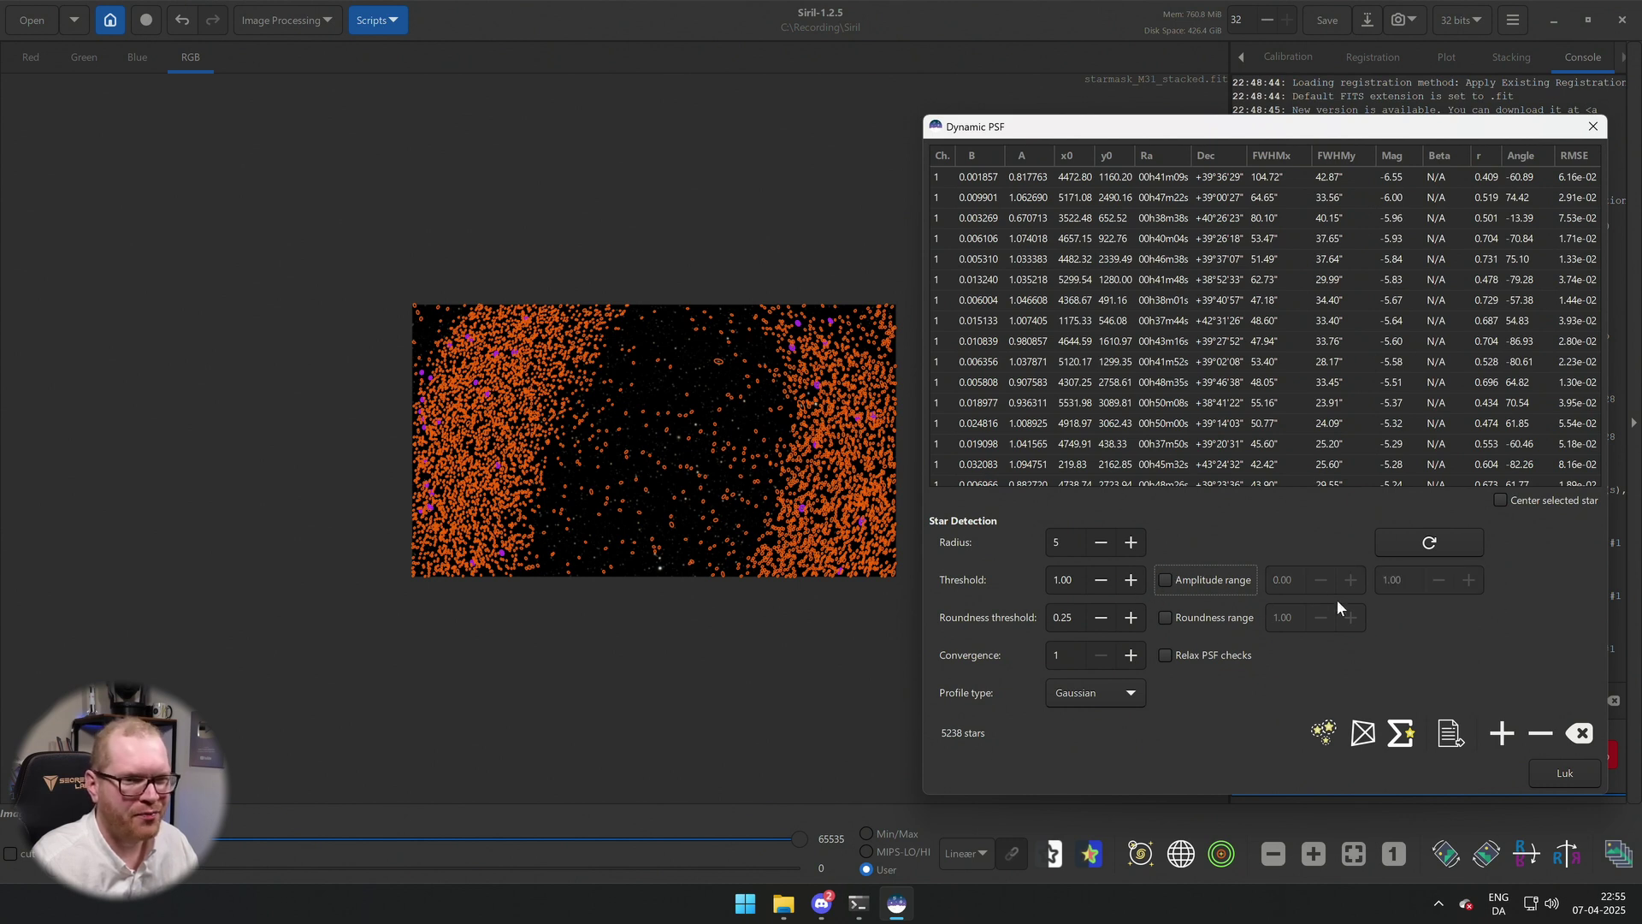
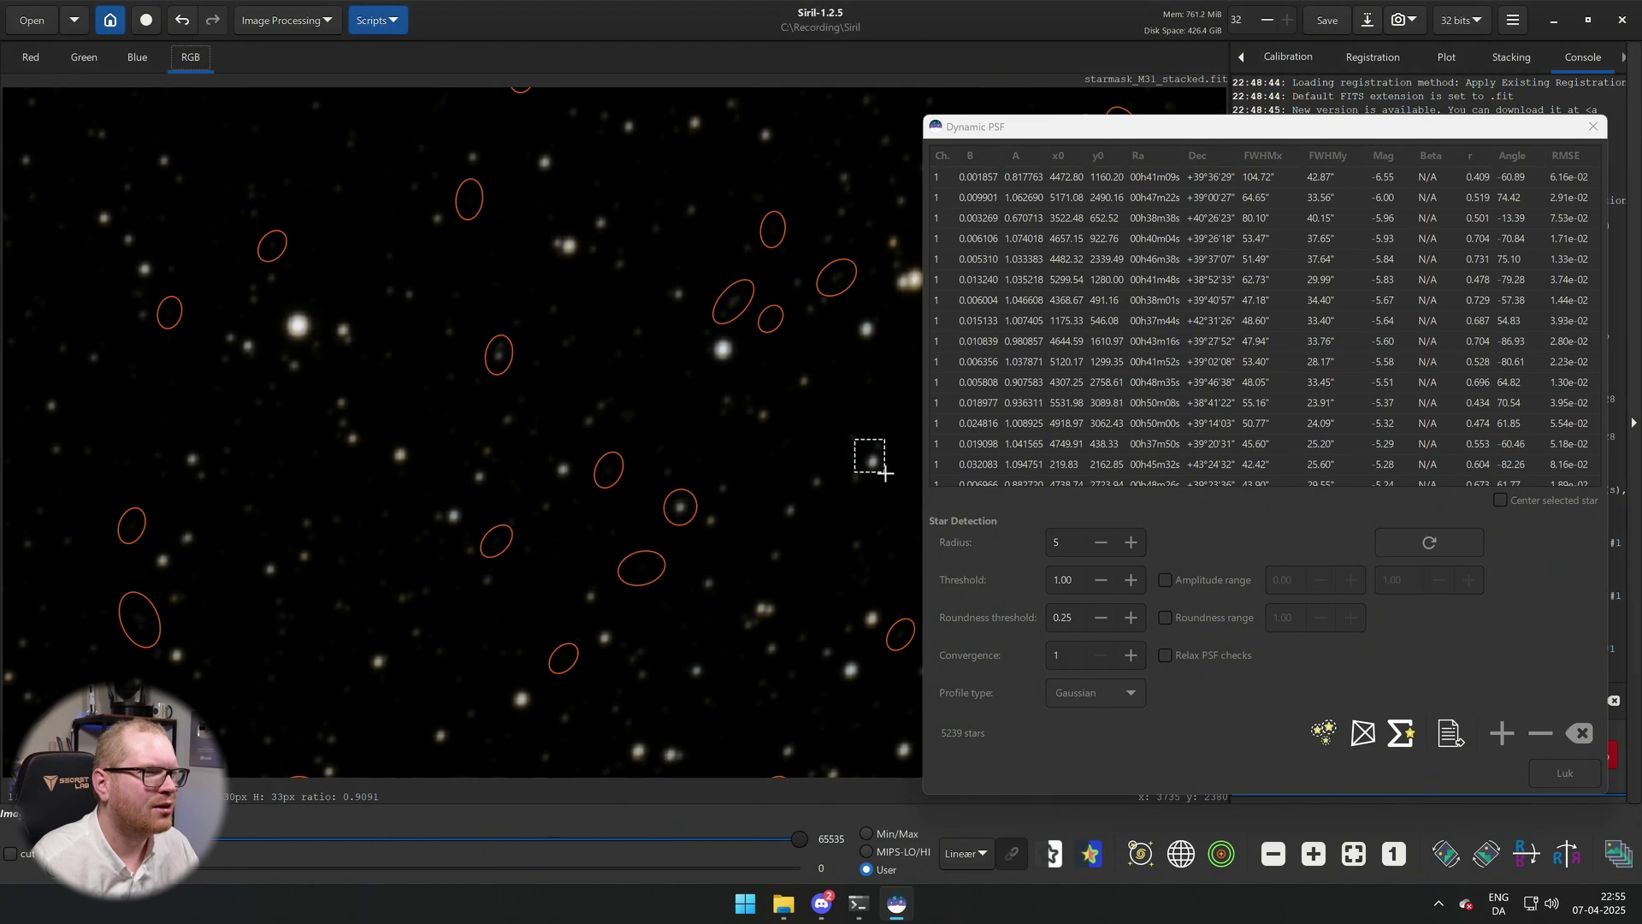
Manually add the star inside the drawn selection to the detected stars and remove two wrongly outlined stars from the list.
{"action": "key", "text": "ctrl+space"}
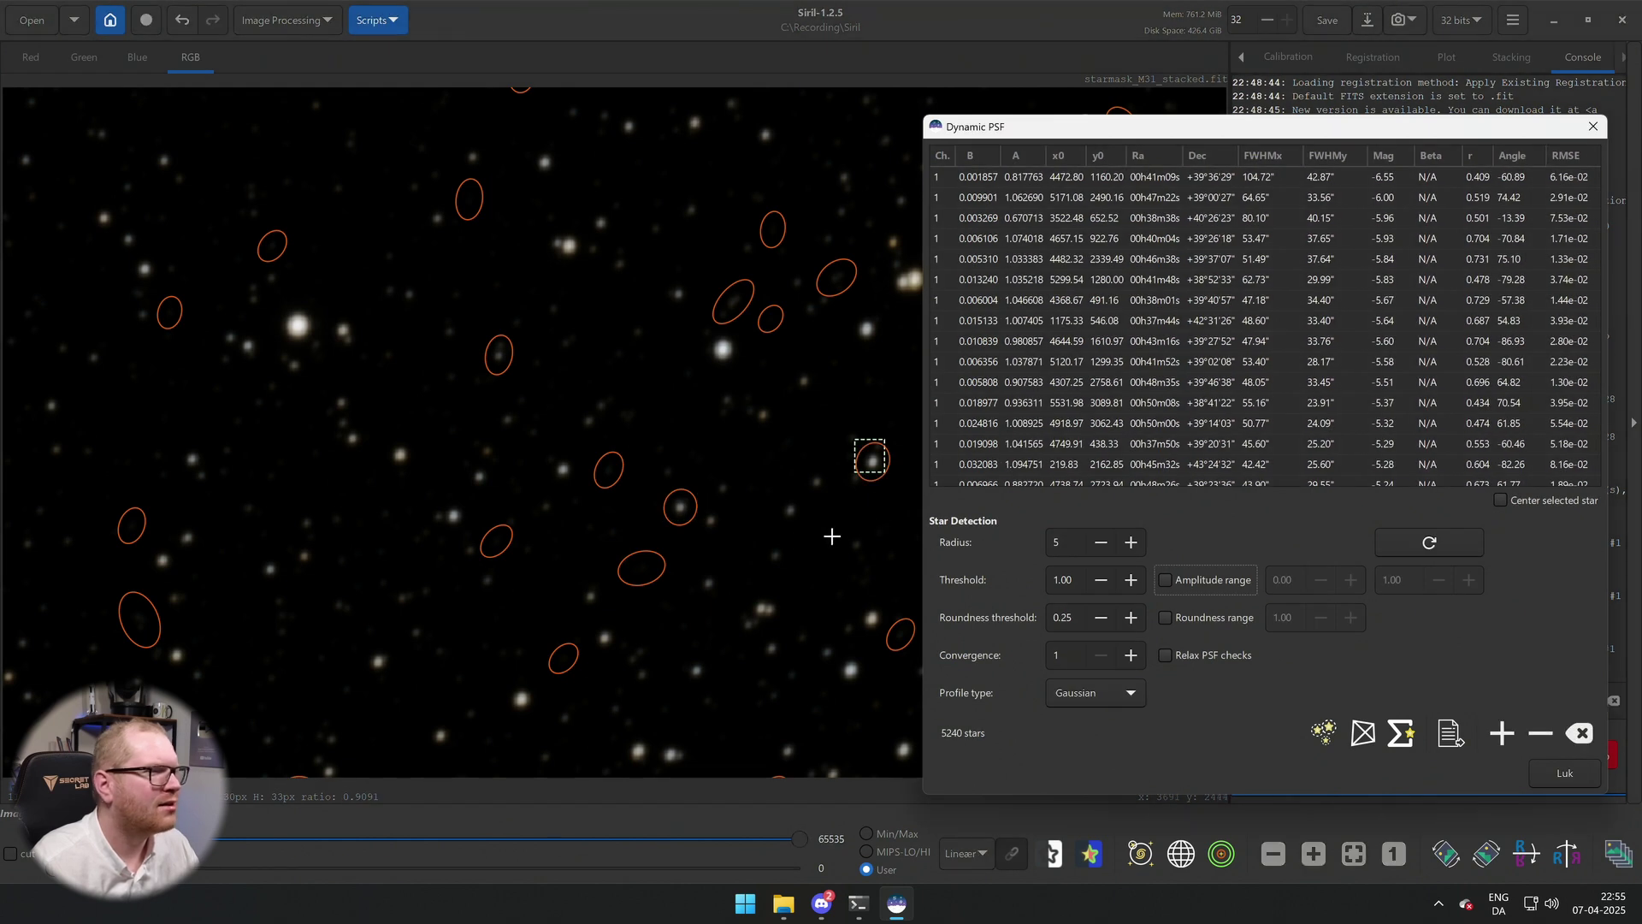
{"action": "left_click", "coordinate": [606, 470]}
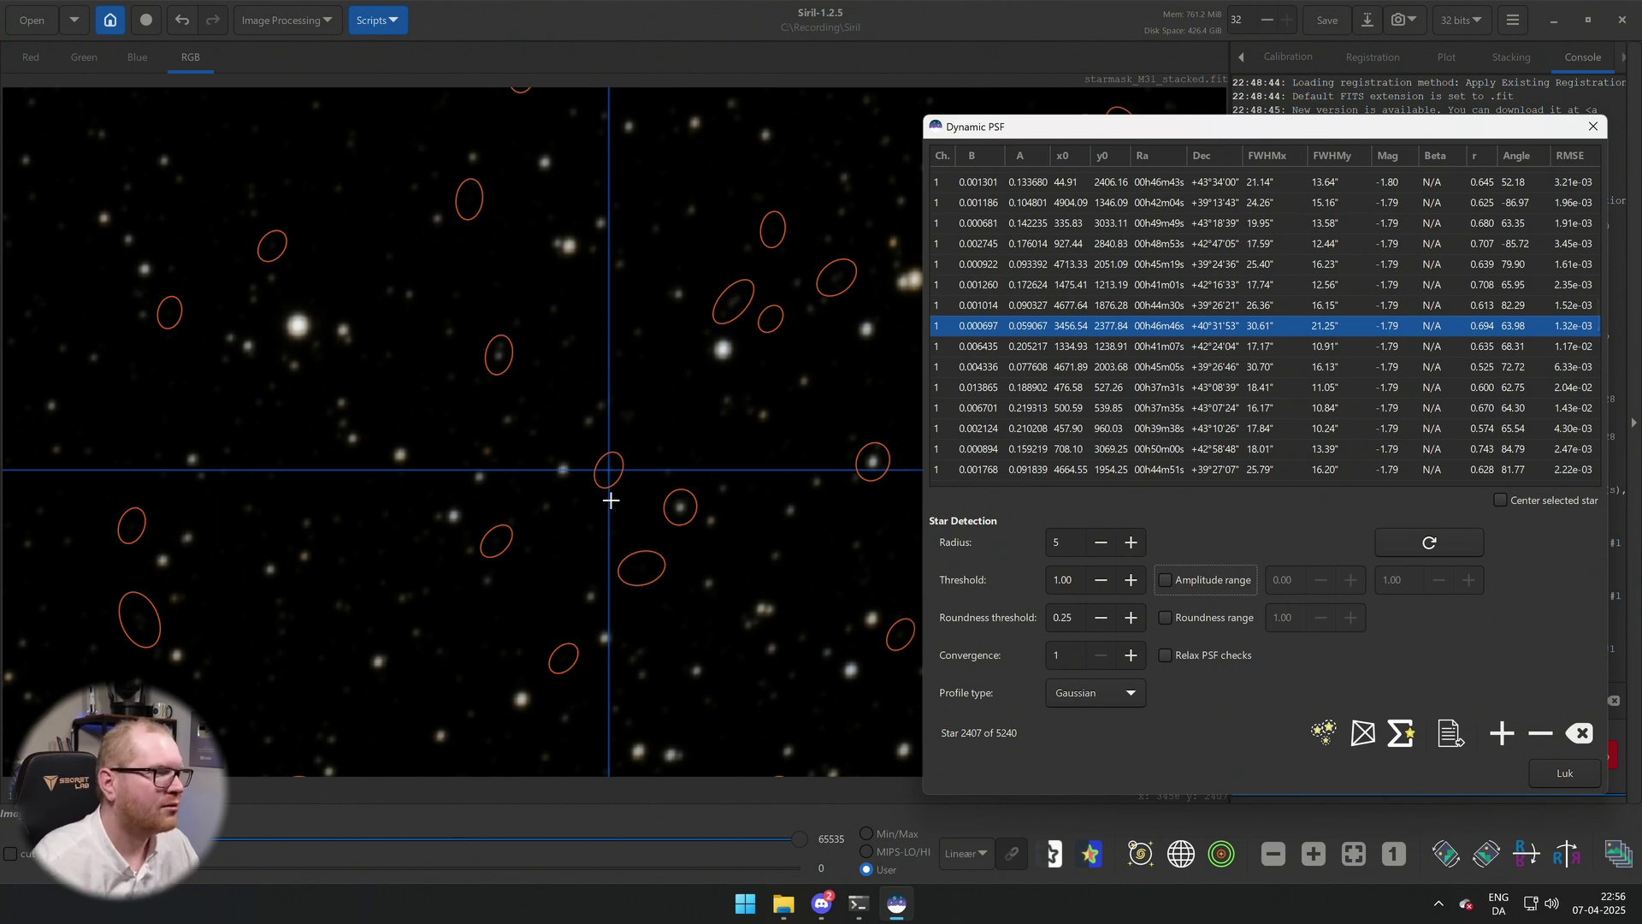
{"action": "left_click", "coordinate": [1544, 736]}
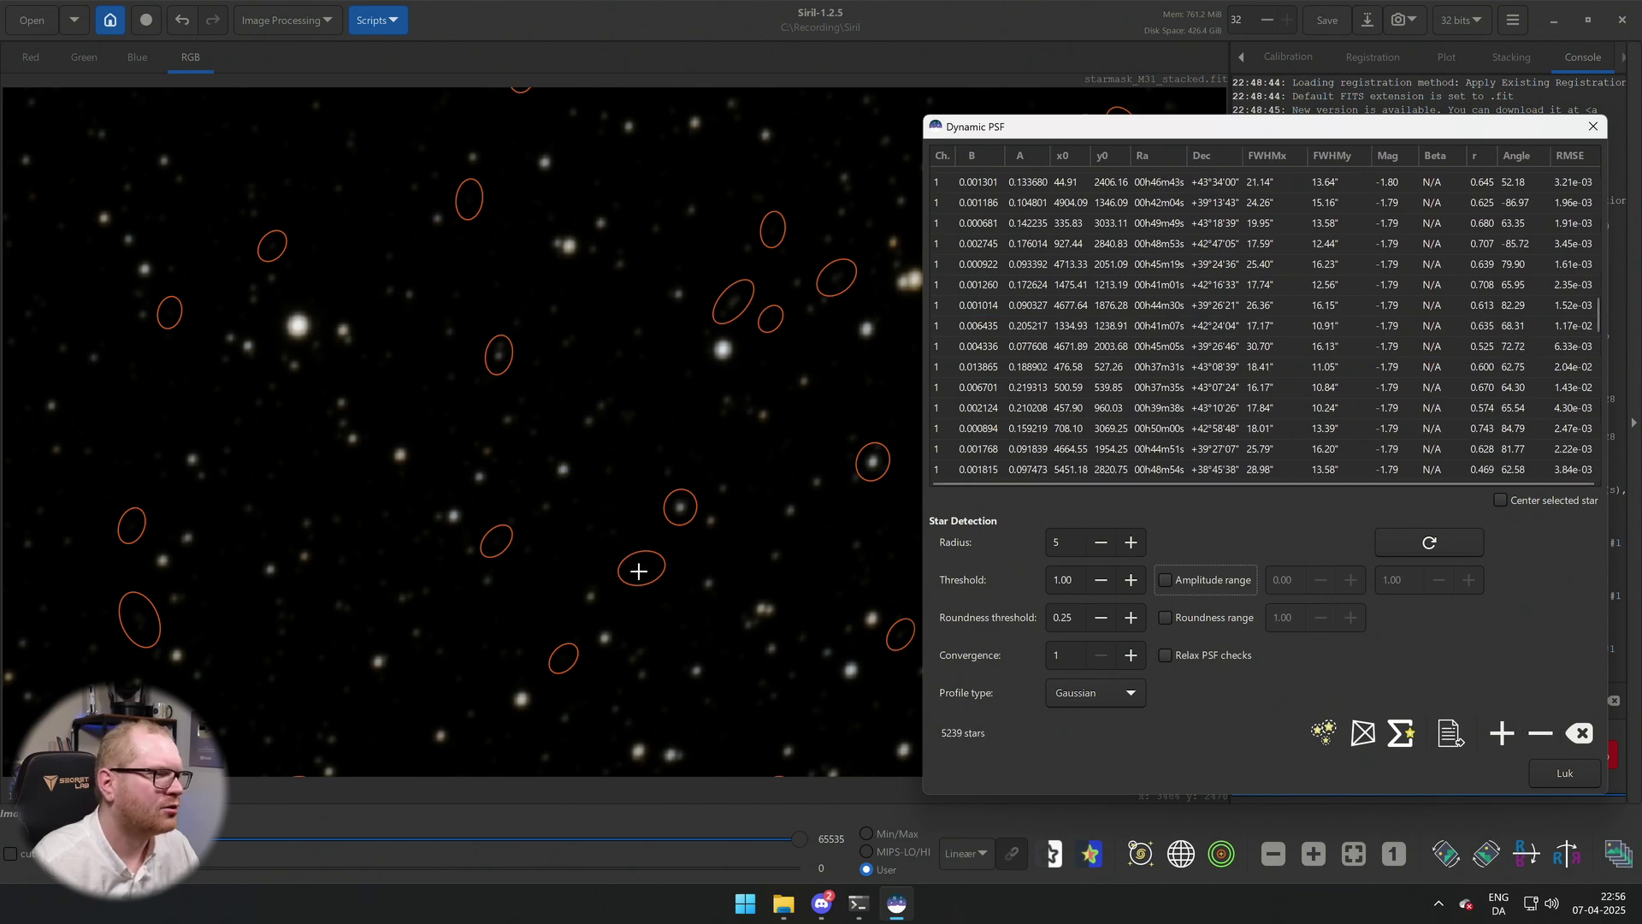
{"action": "left_click", "coordinate": [637, 569]}
{"action": "left_click", "coordinate": [636, 569]}
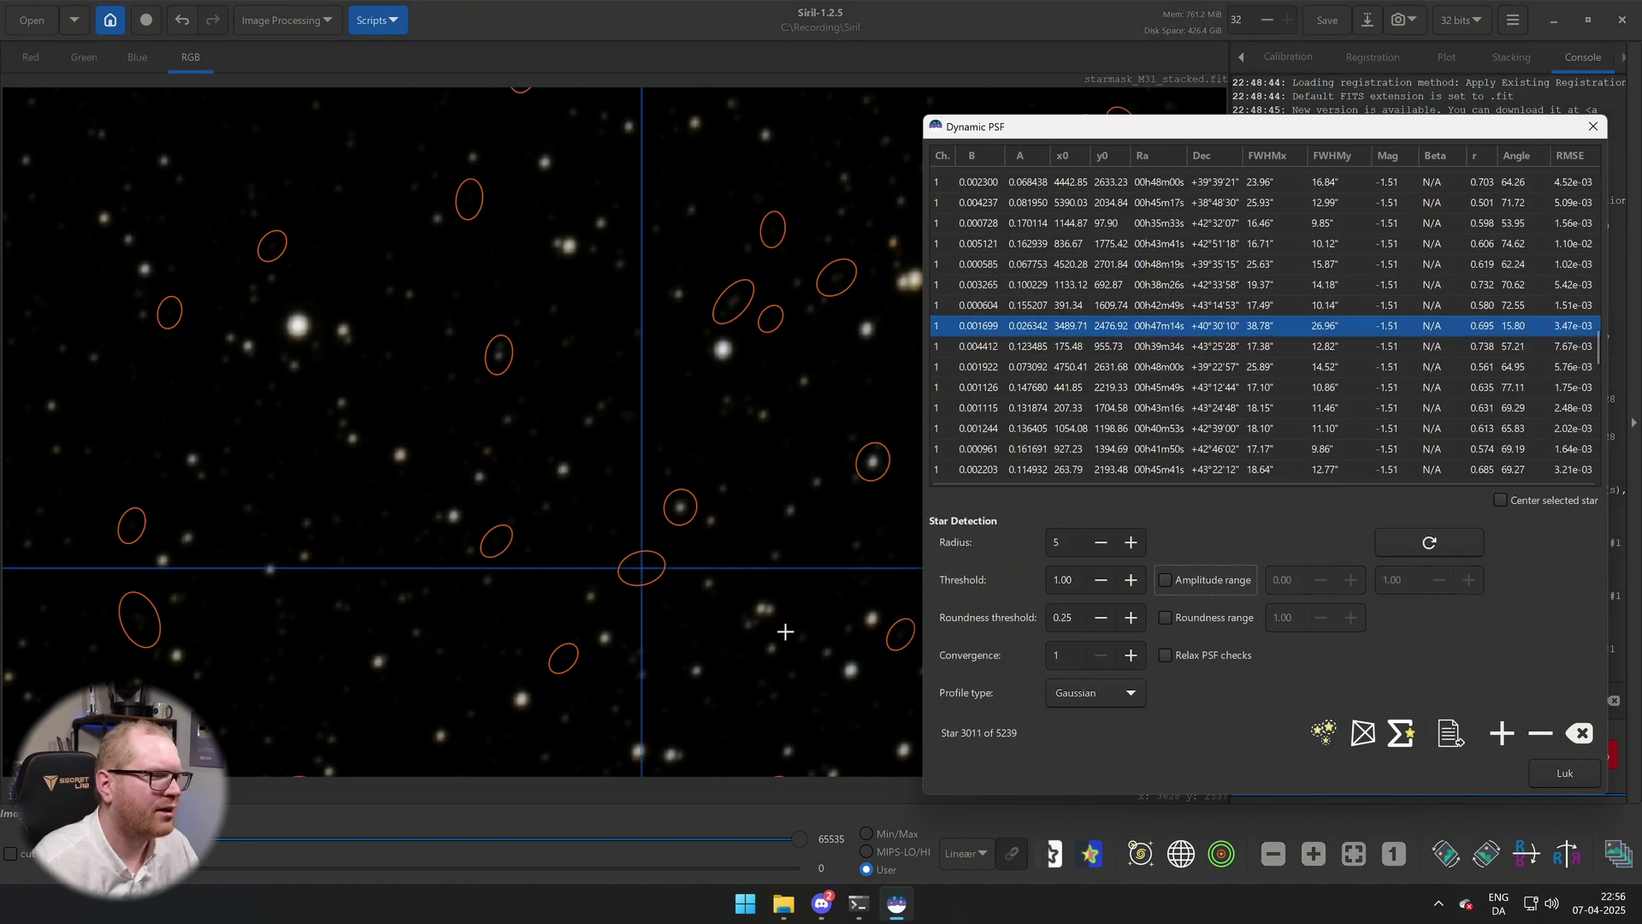
{"action": "left_click", "coordinate": [1539, 733]}
Detect the stars again without the roundness range, keeping the Gaussian profile type, and close the Dynamic PSF dialog.
{"action": "scroll", "coordinate": [752, 579], "scroll_direction": "down", "scroll_amount": 3}
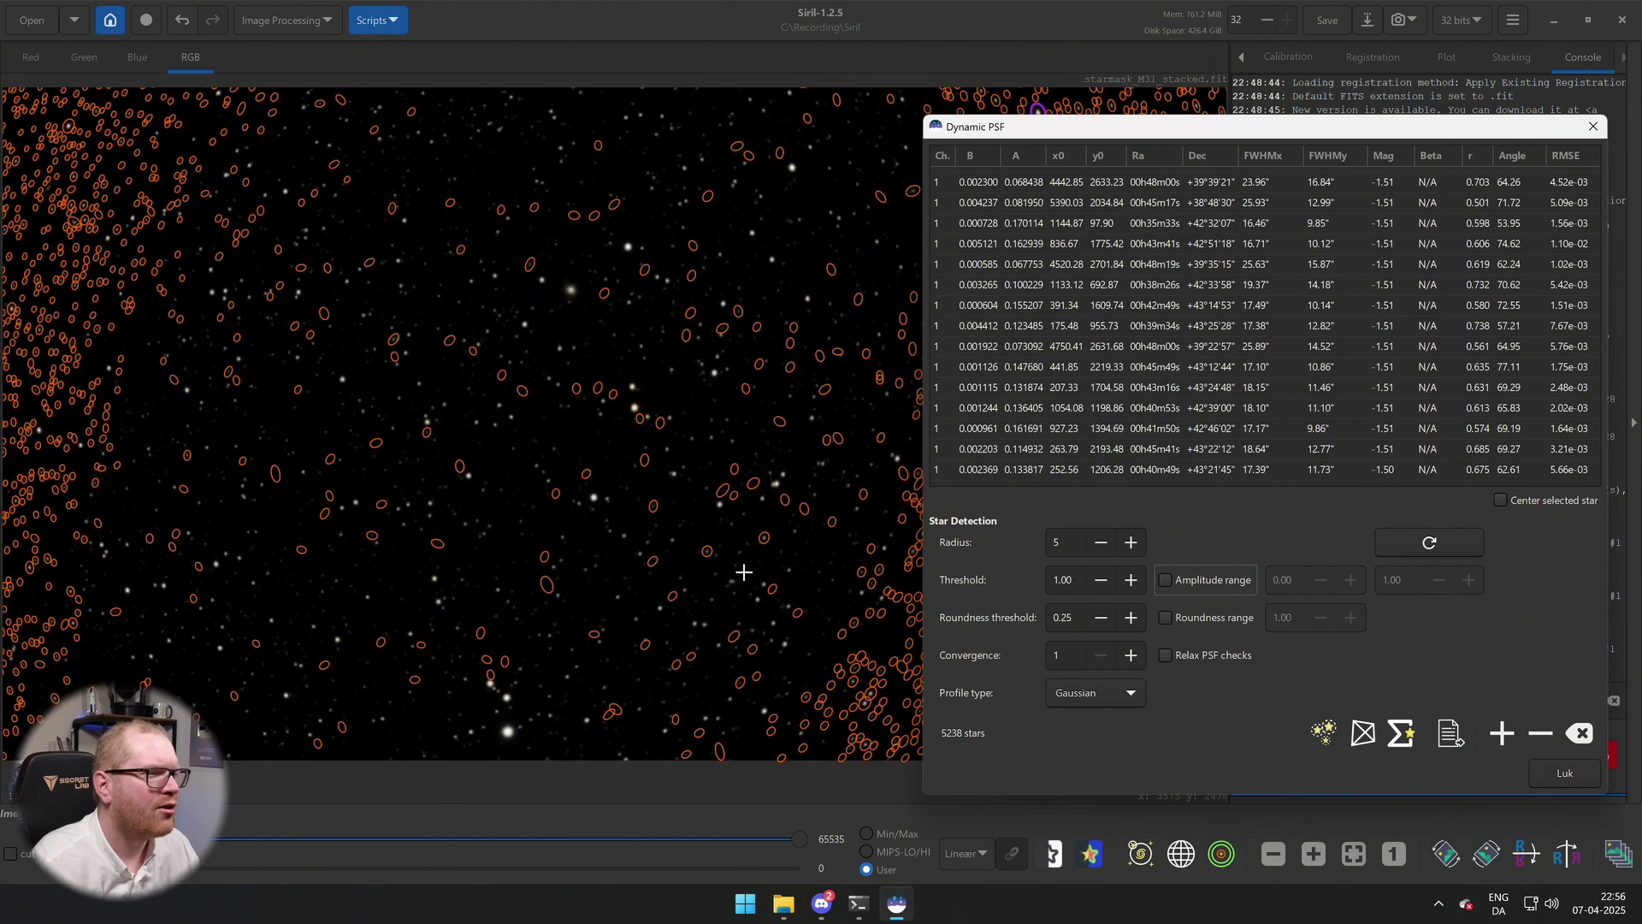
{"action": "scroll", "coordinate": [743, 573], "scroll_direction": "down", "scroll_amount": 2}
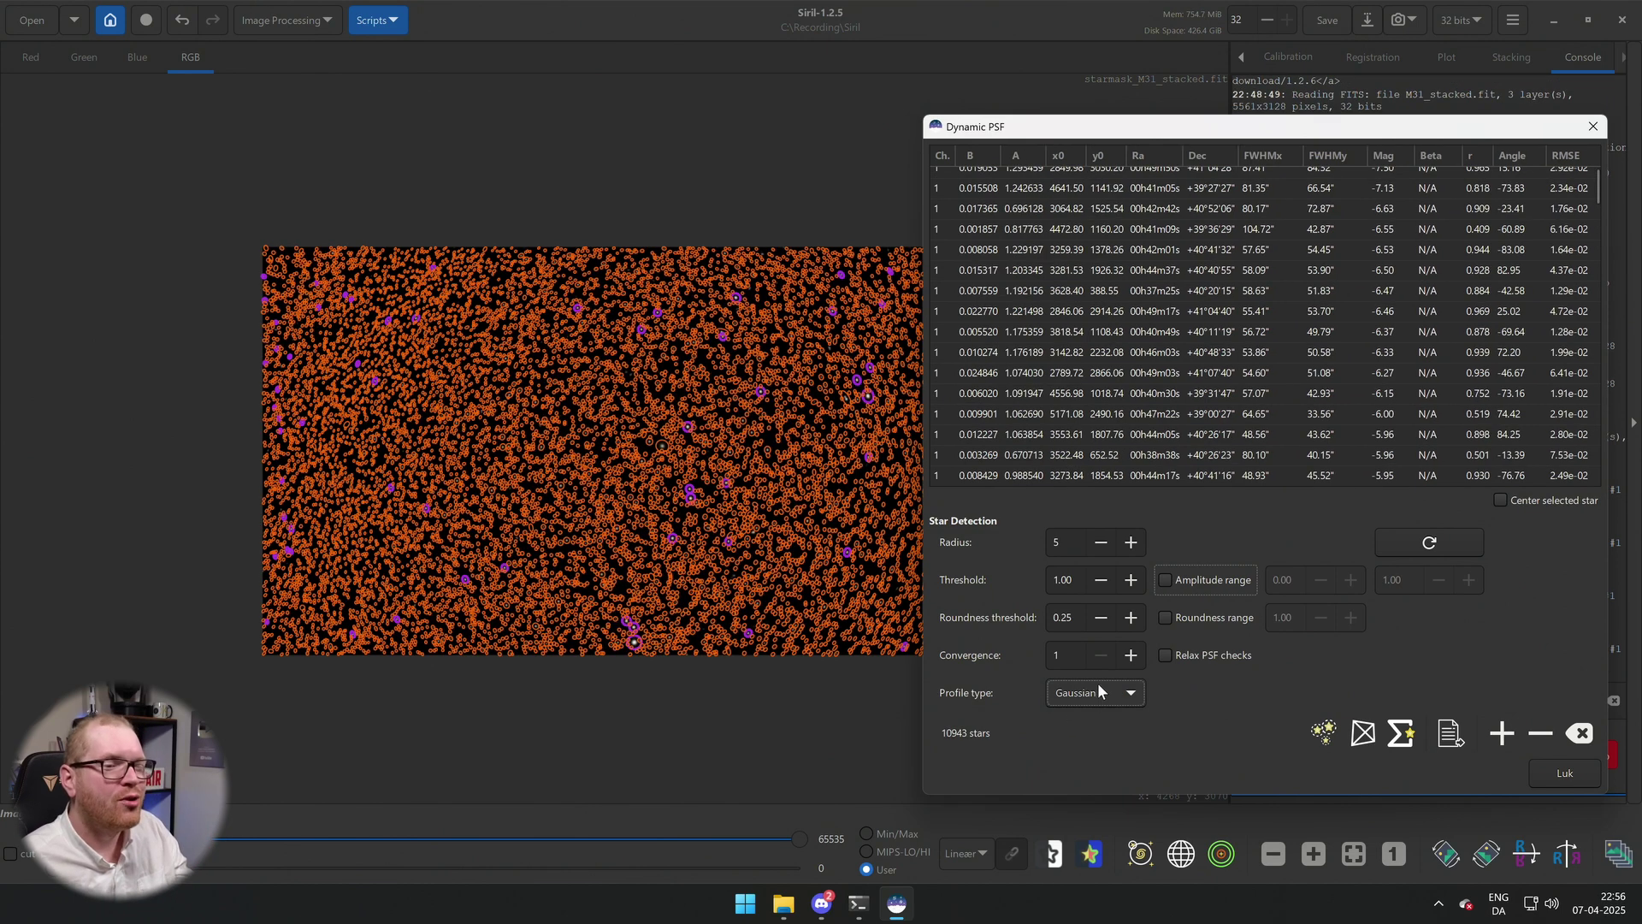
{"action": "left_click", "coordinate": [1098, 689]}
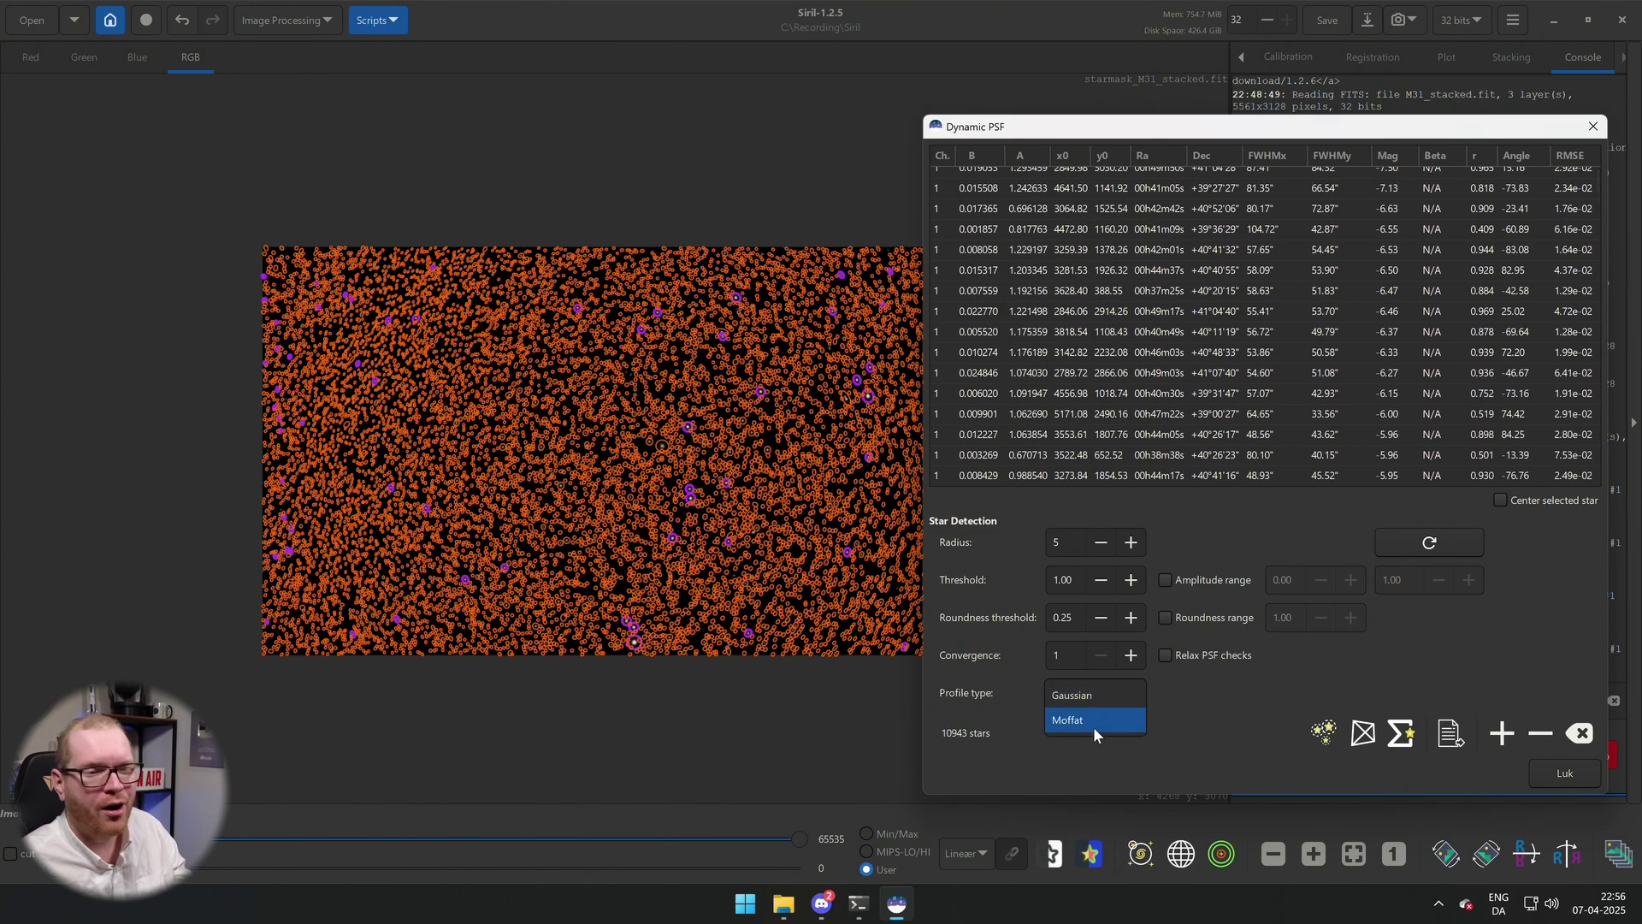
{"action": "left_click", "coordinate": [1023, 701]}
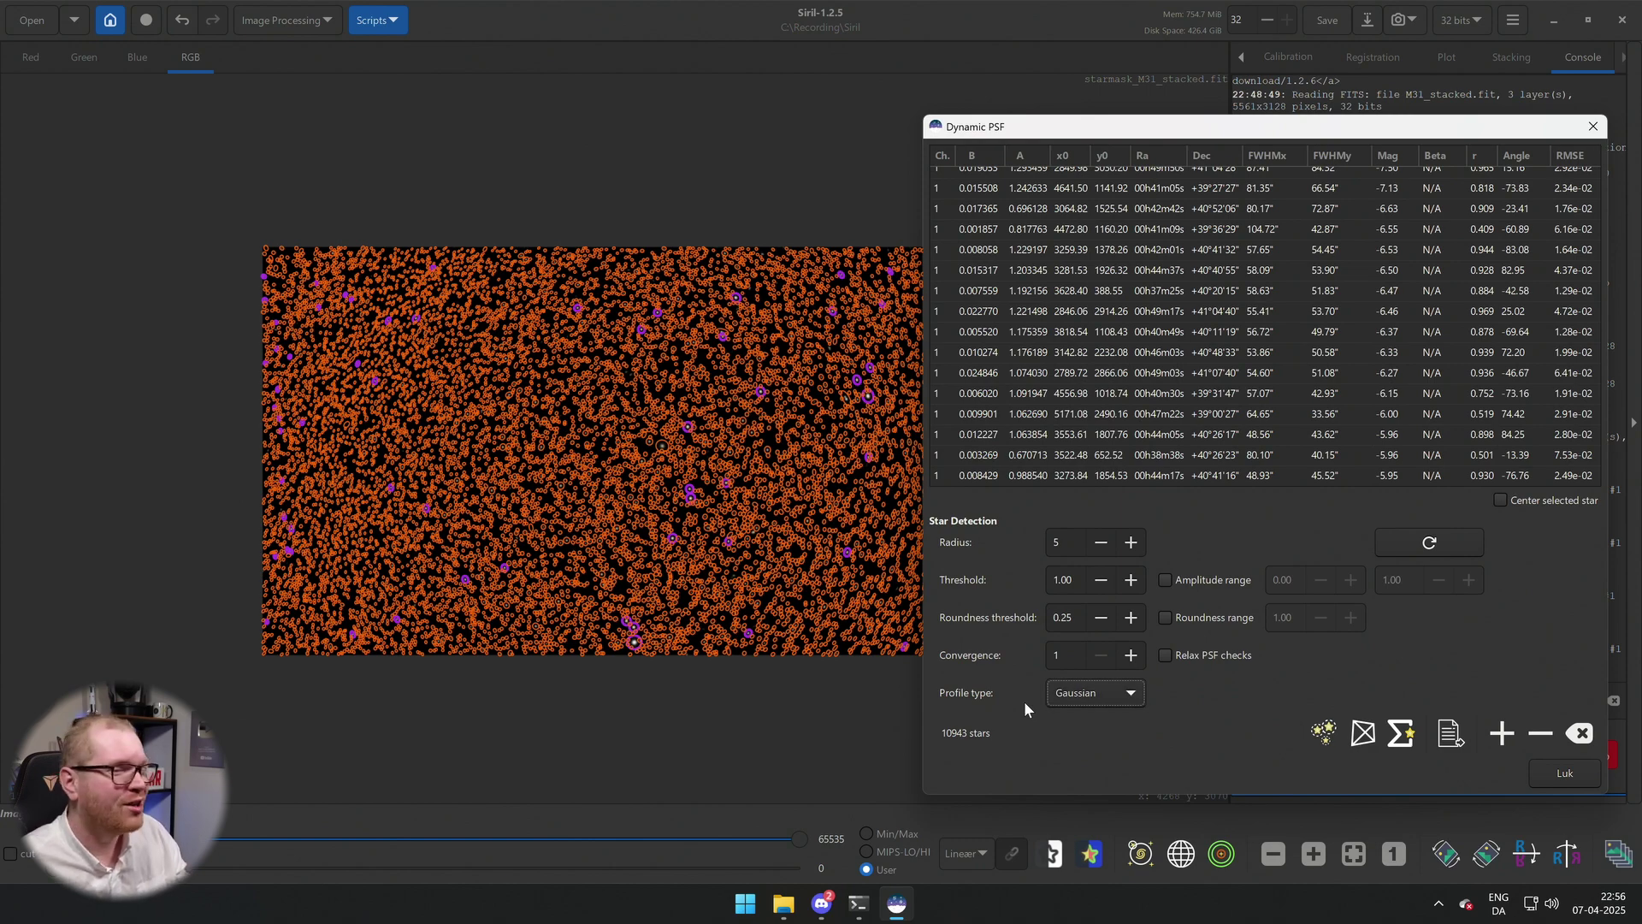
{"action": "scroll", "coordinate": [797, 584], "scroll_direction": "up", "scroll_amount": 2}
{"action": "scroll", "coordinate": [797, 584], "scroll_direction": "down", "scroll_amount": 4}
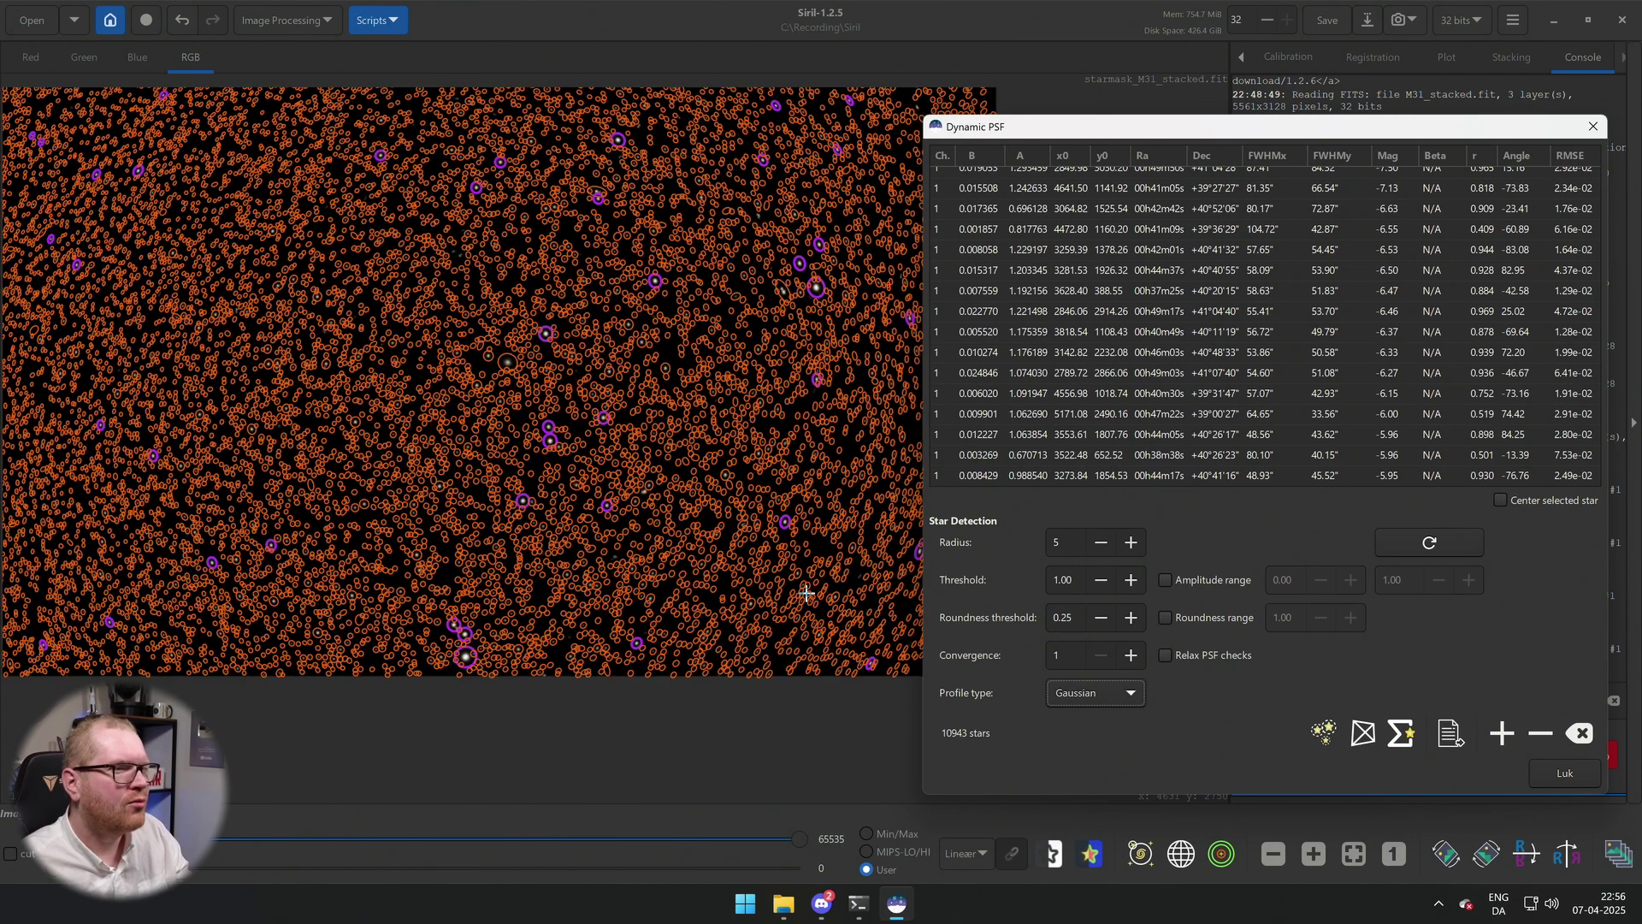
{"action": "scroll", "coordinate": [762, 567], "scroll_direction": "up", "scroll_amount": 1}
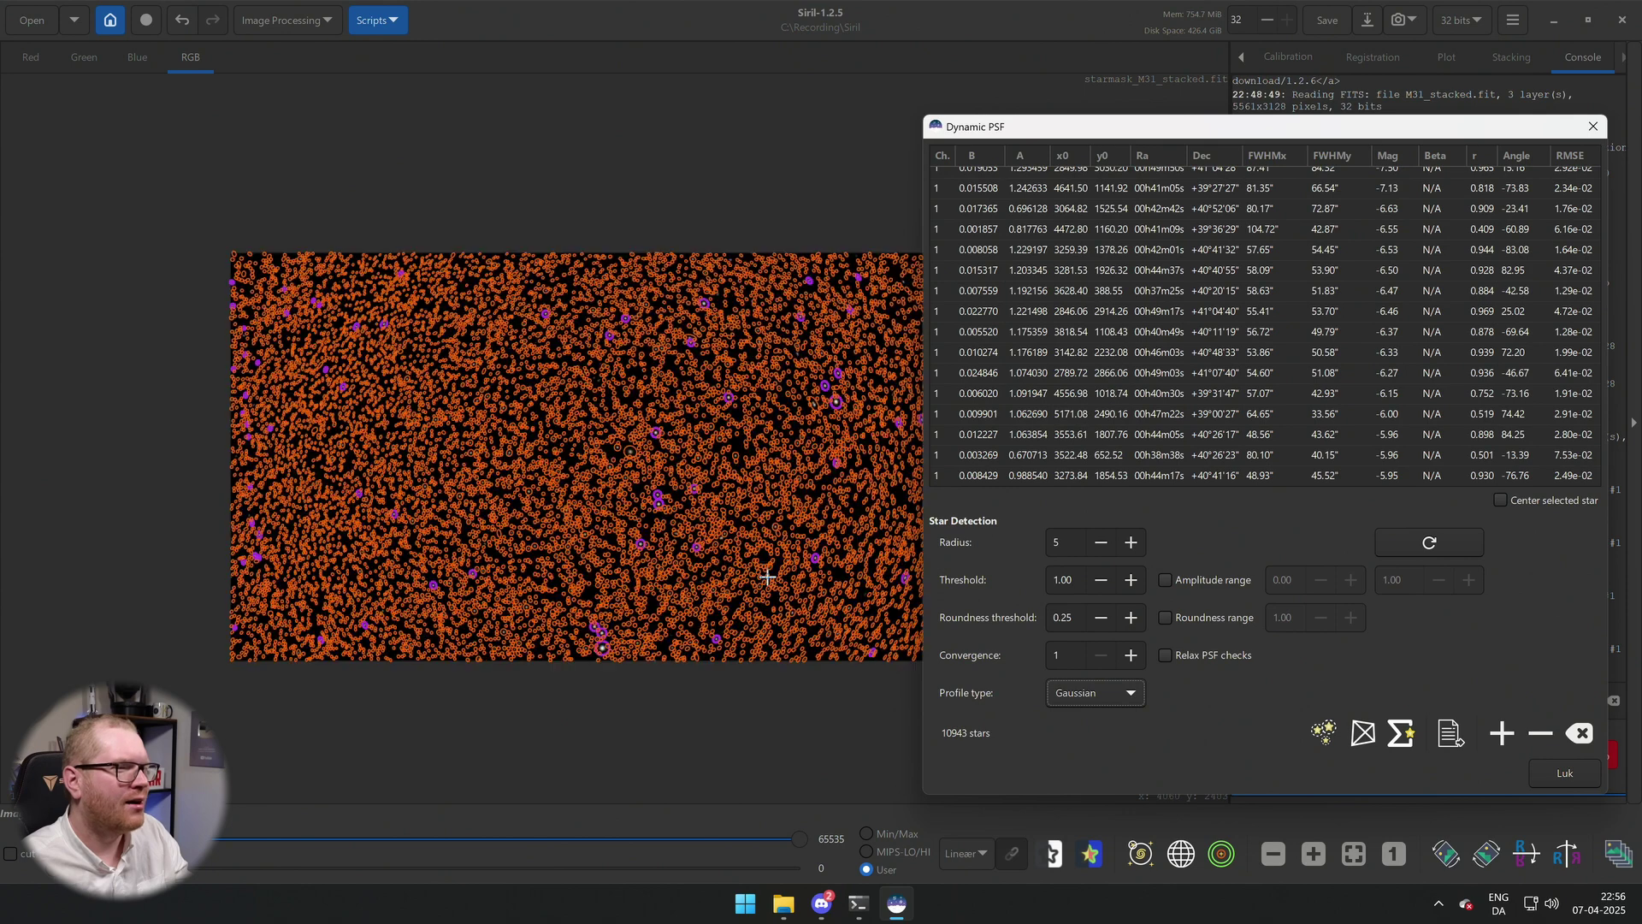
{"action": "left_click", "coordinate": [1563, 774]}
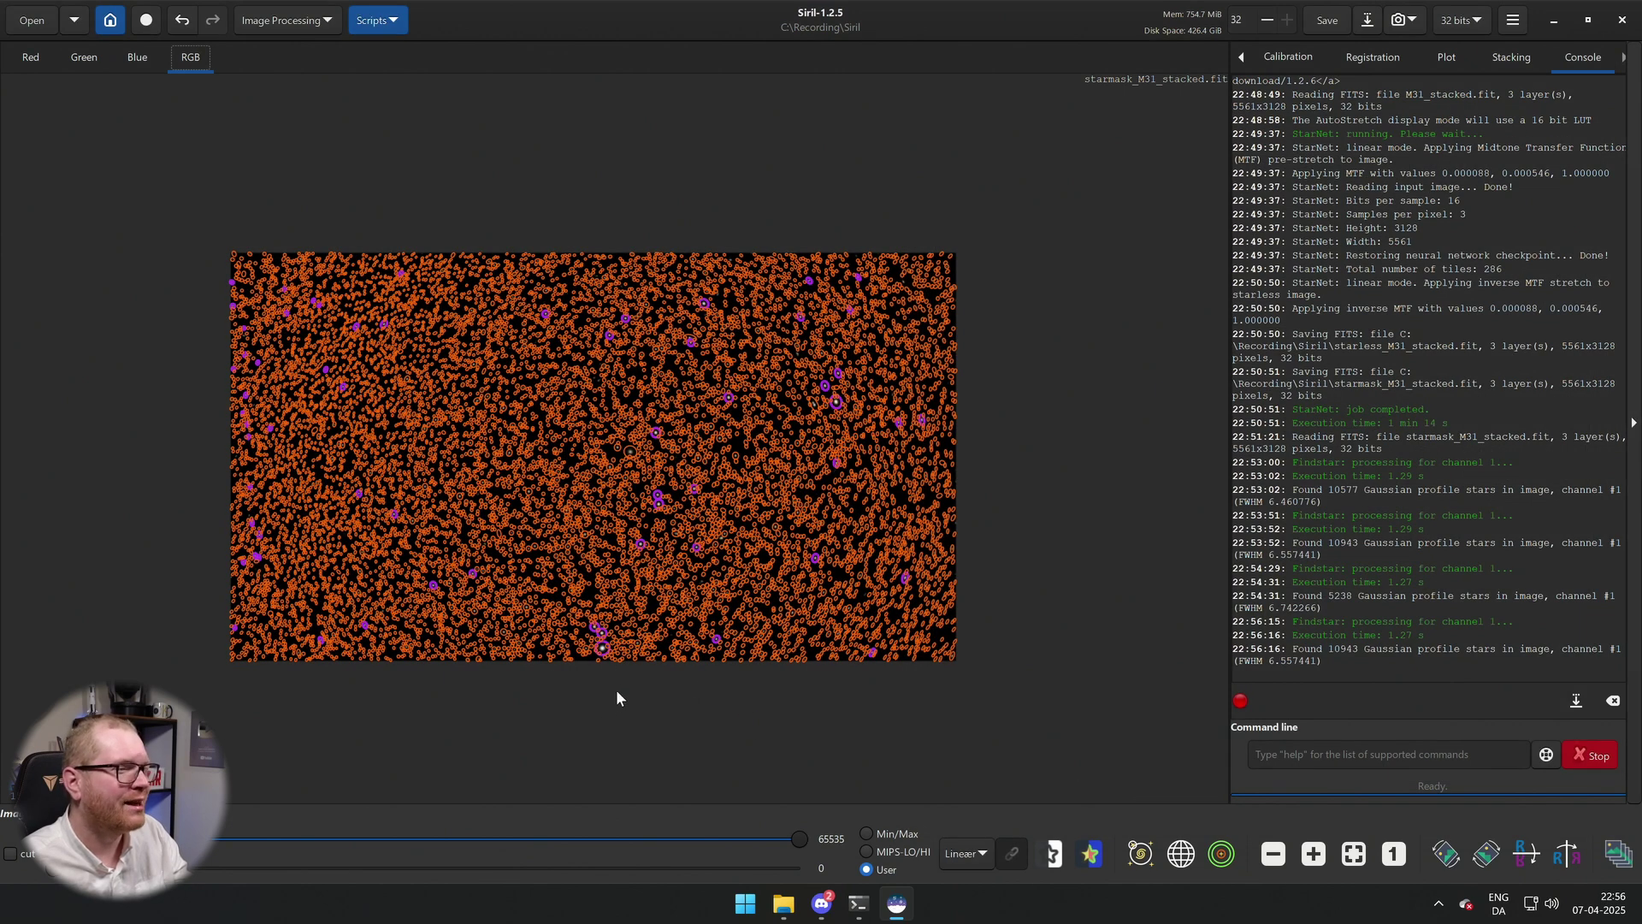
Run Full Resynthesis on the star mask using the detected stars.
{"action": "left_click", "coordinate": [298, 20]}
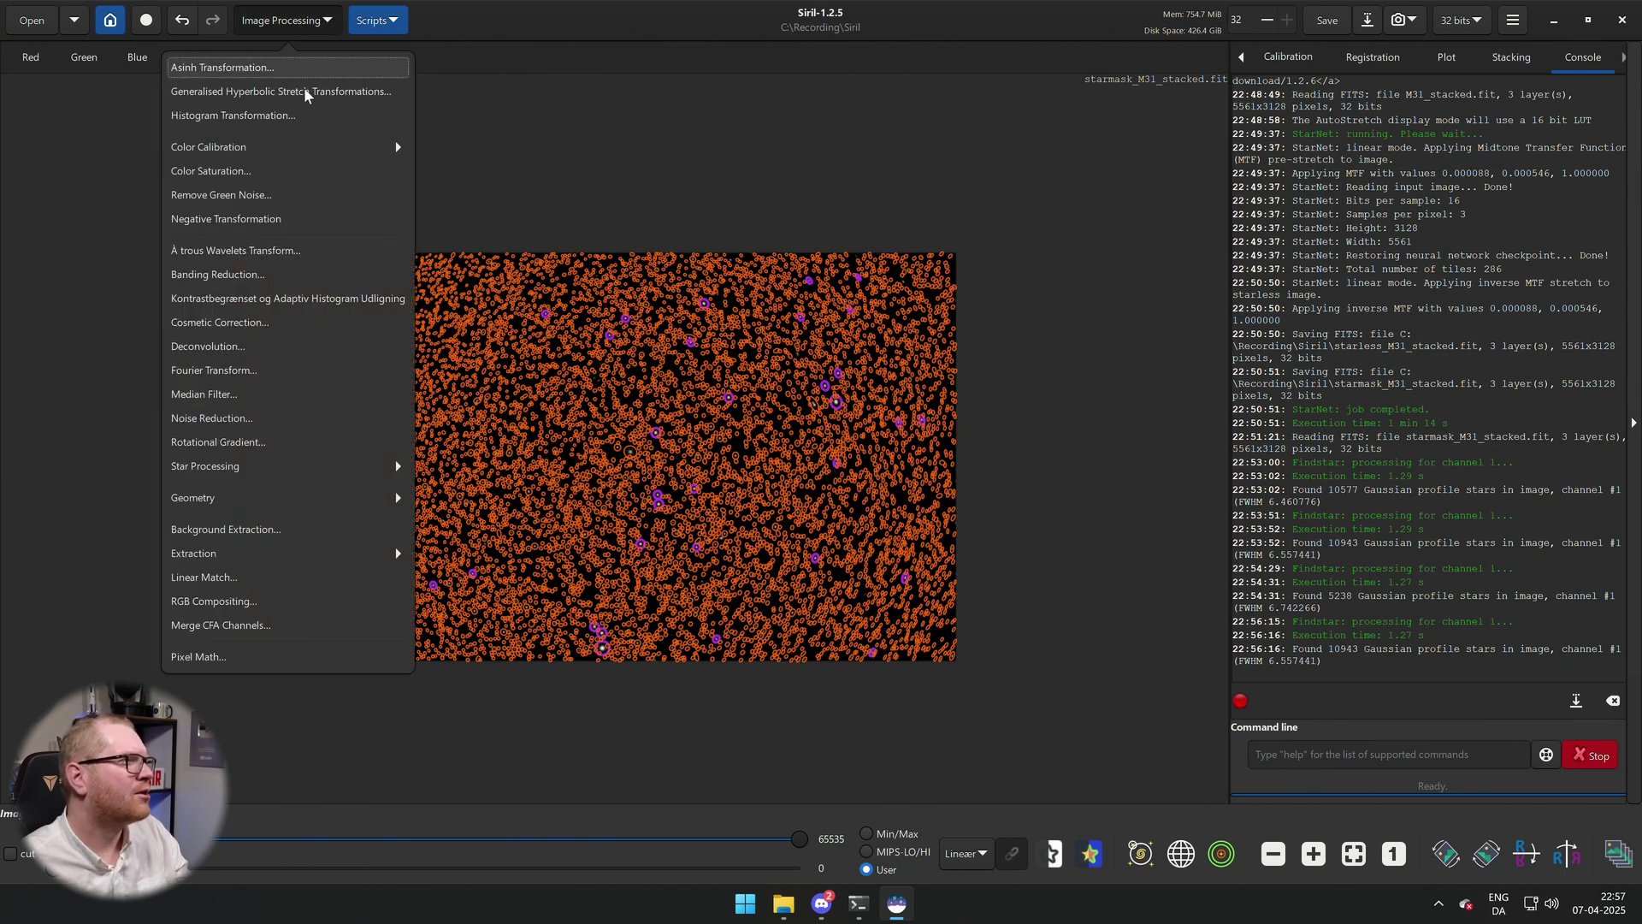
{"action": "left_click", "coordinate": [326, 469]}
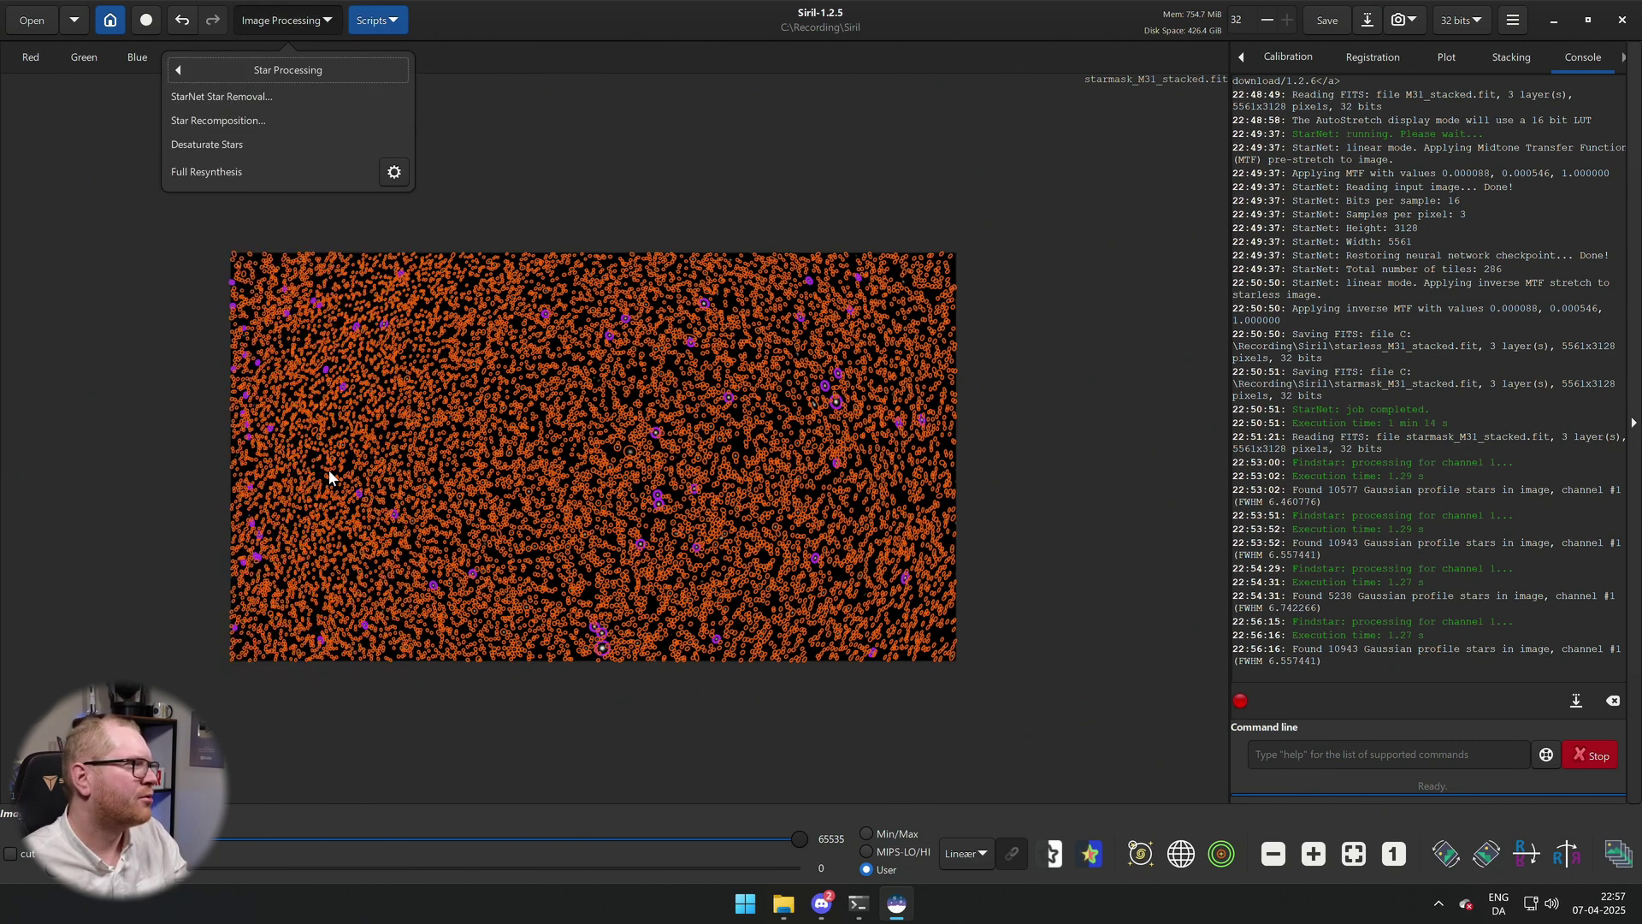
{"action": "left_click", "coordinate": [232, 173]}
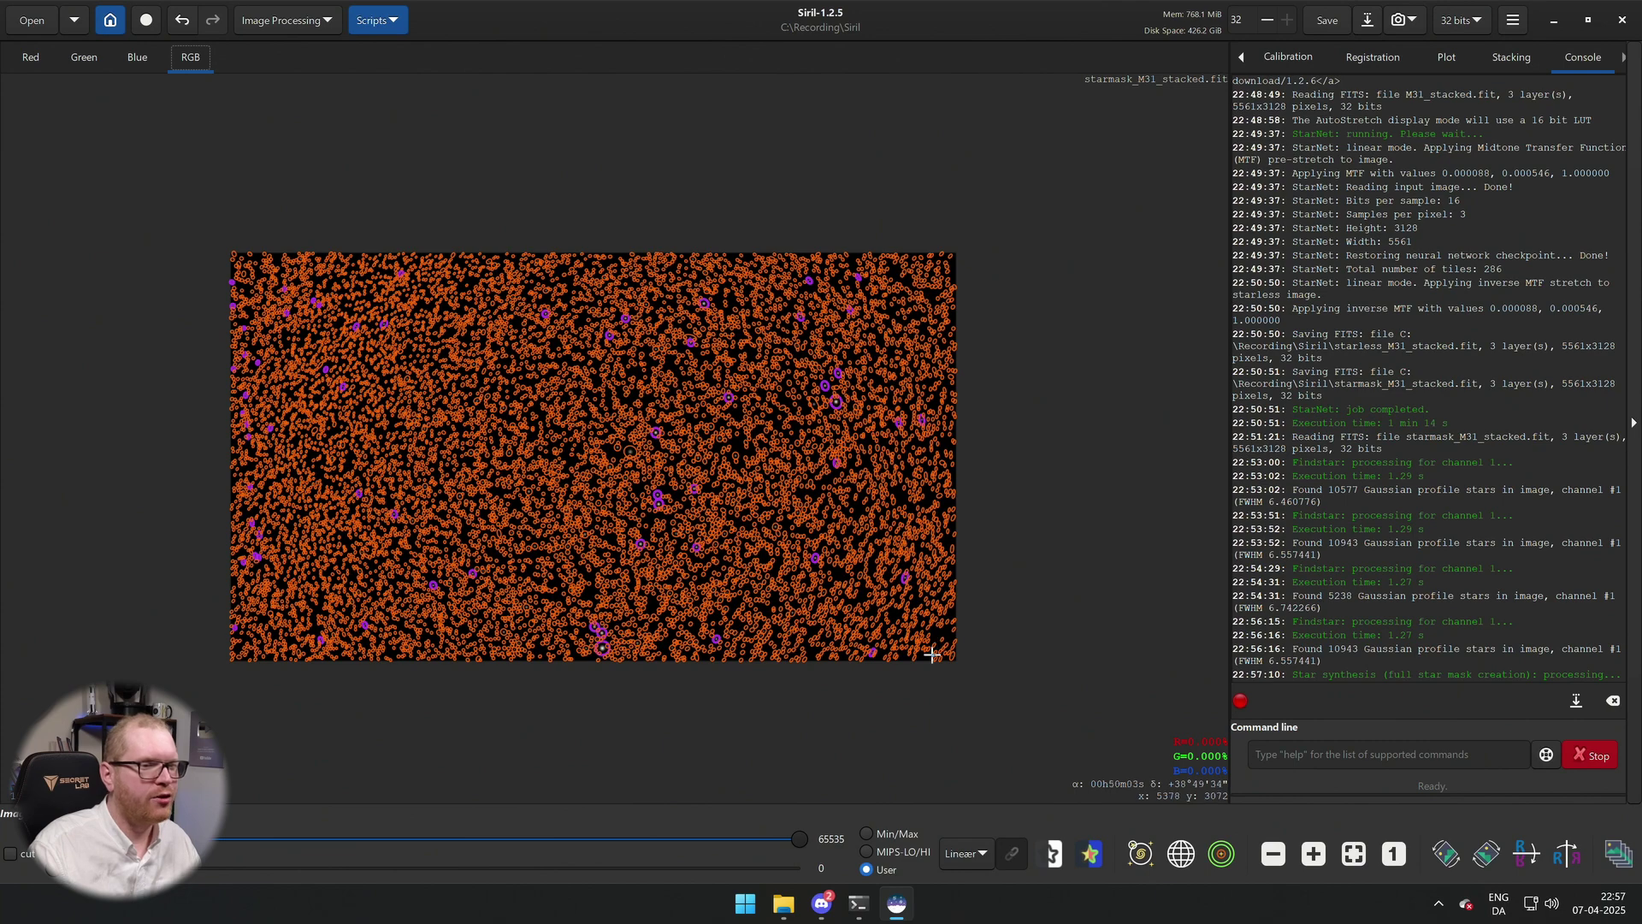
Compare the elongated stars in the image corner before and after resynthesis by undoing and redoing it.
{"action": "scroll", "coordinate": [932, 654], "scroll_direction": "up", "scroll_amount": 8}
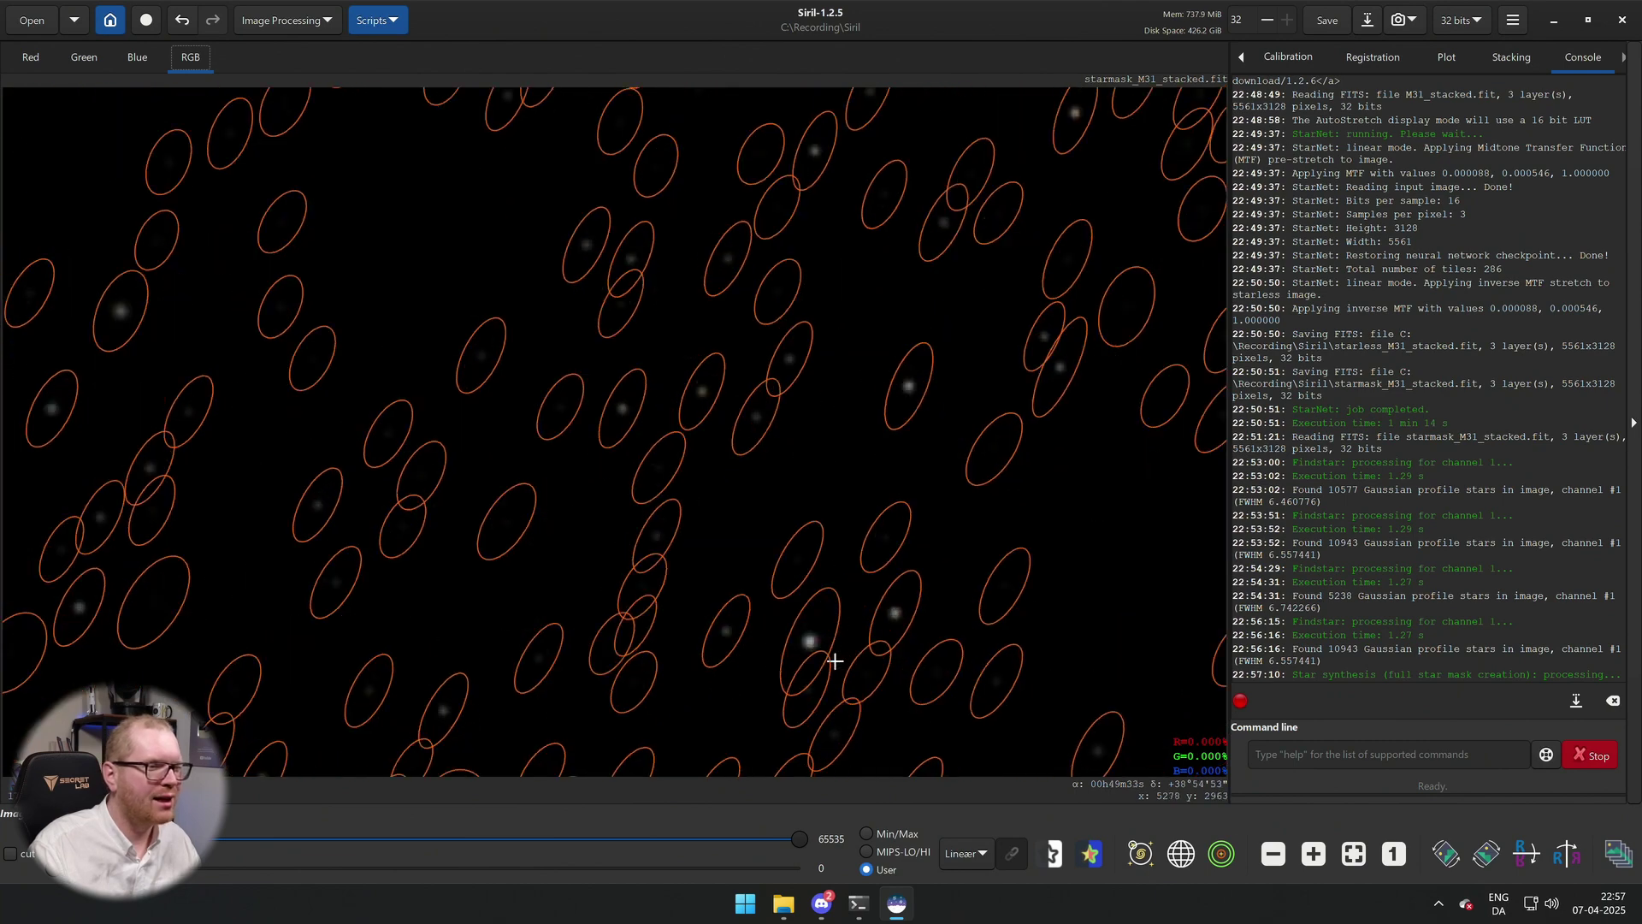
{"action": "scroll", "coordinate": [835, 661], "scroll_direction": "up", "scroll_amount": 4}
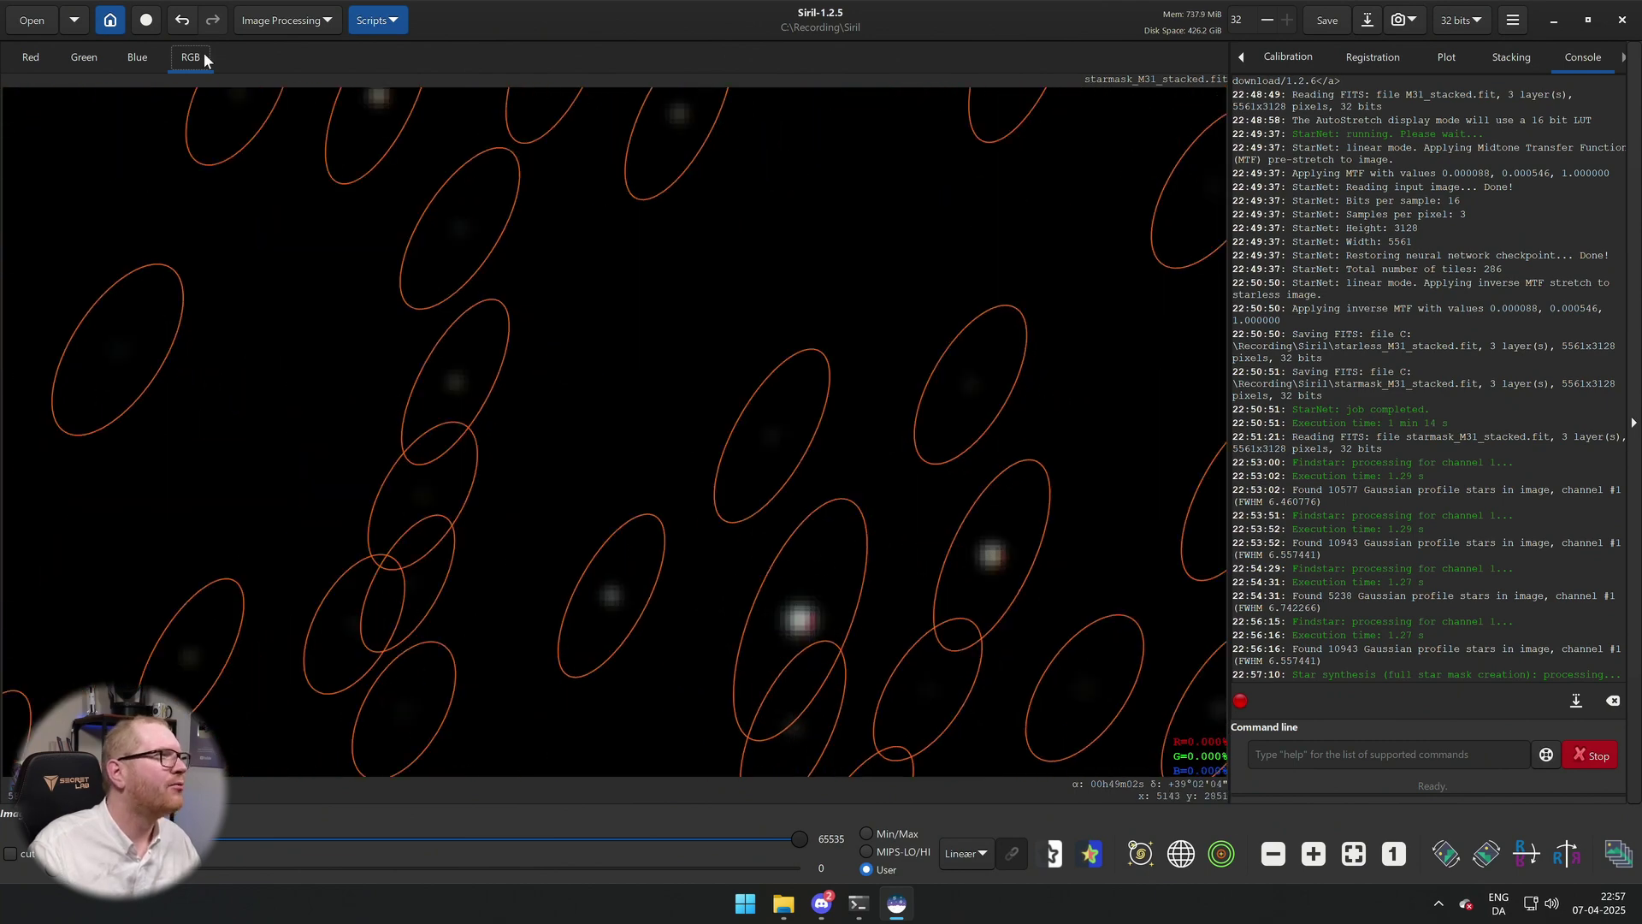
{"action": "left_click", "coordinate": [182, 21]}
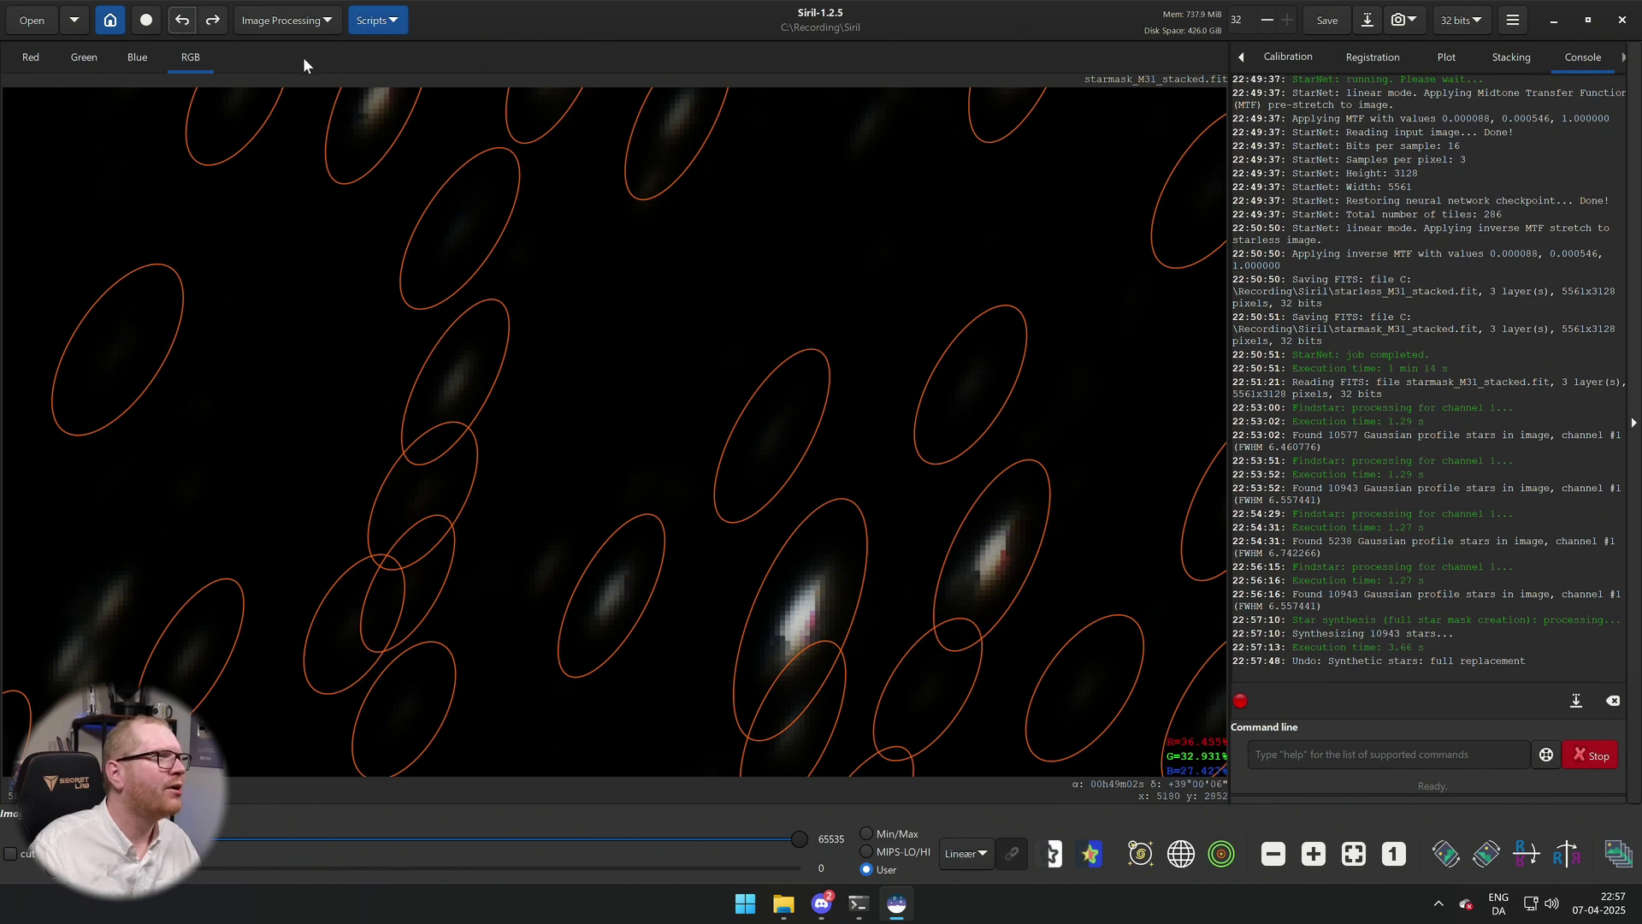
{"action": "left_click", "coordinate": [214, 21]}
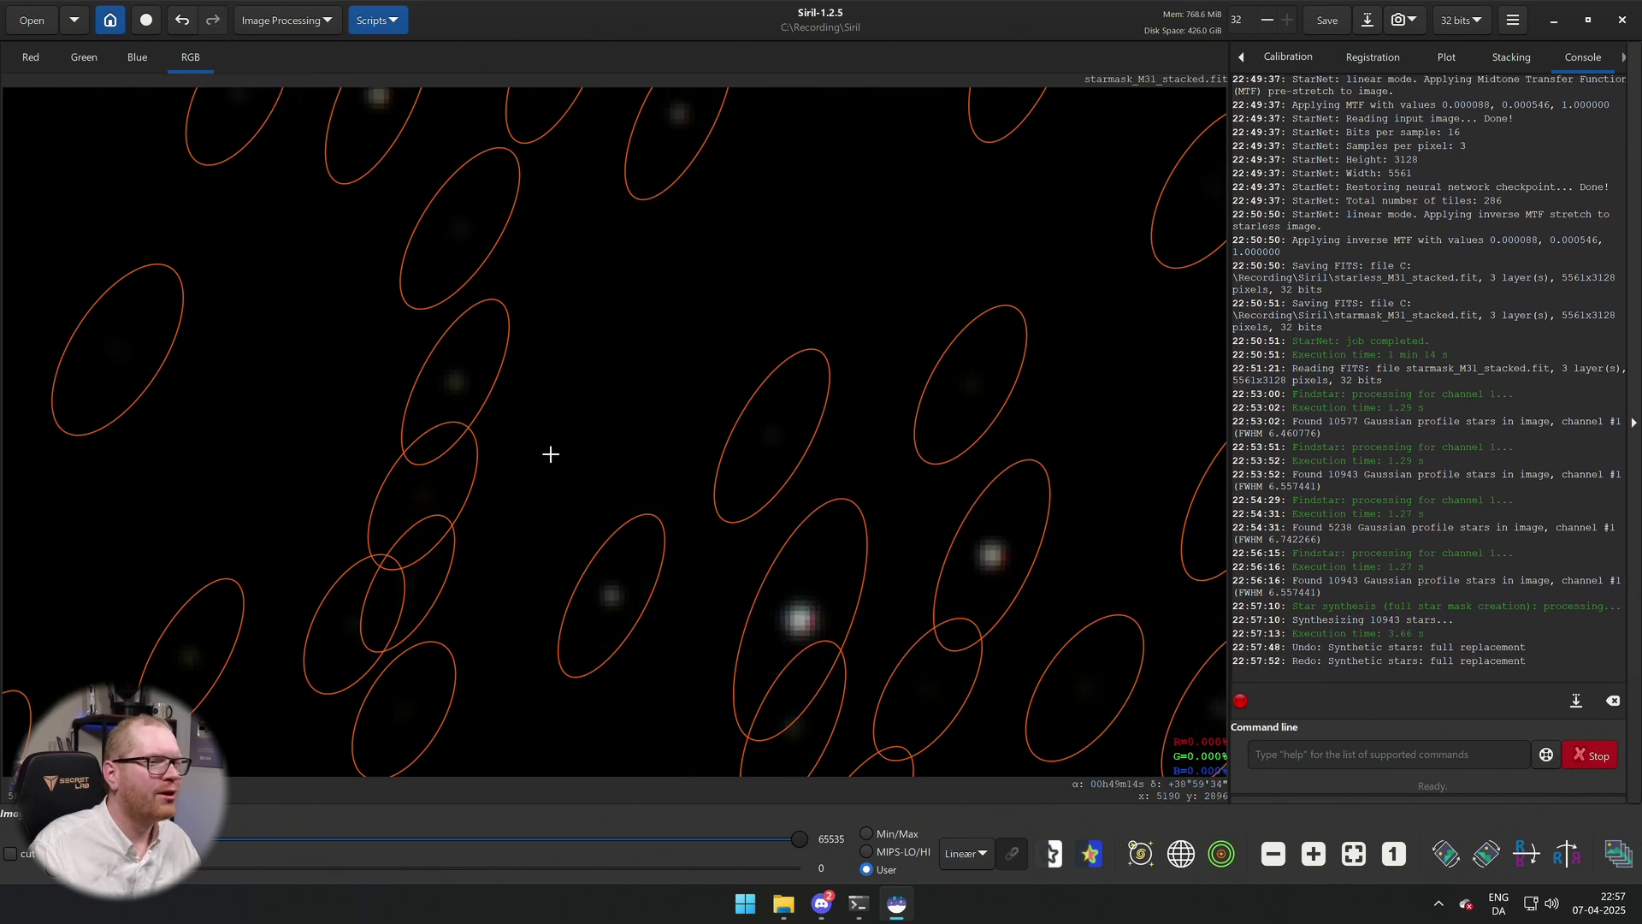
Compare the bright yellow star farther in from the corner with its original shape by undoing and redoing the resynthesis.
{"action": "scroll", "coordinate": [840, 609], "scroll_direction": "down", "scroll_amount": 2}
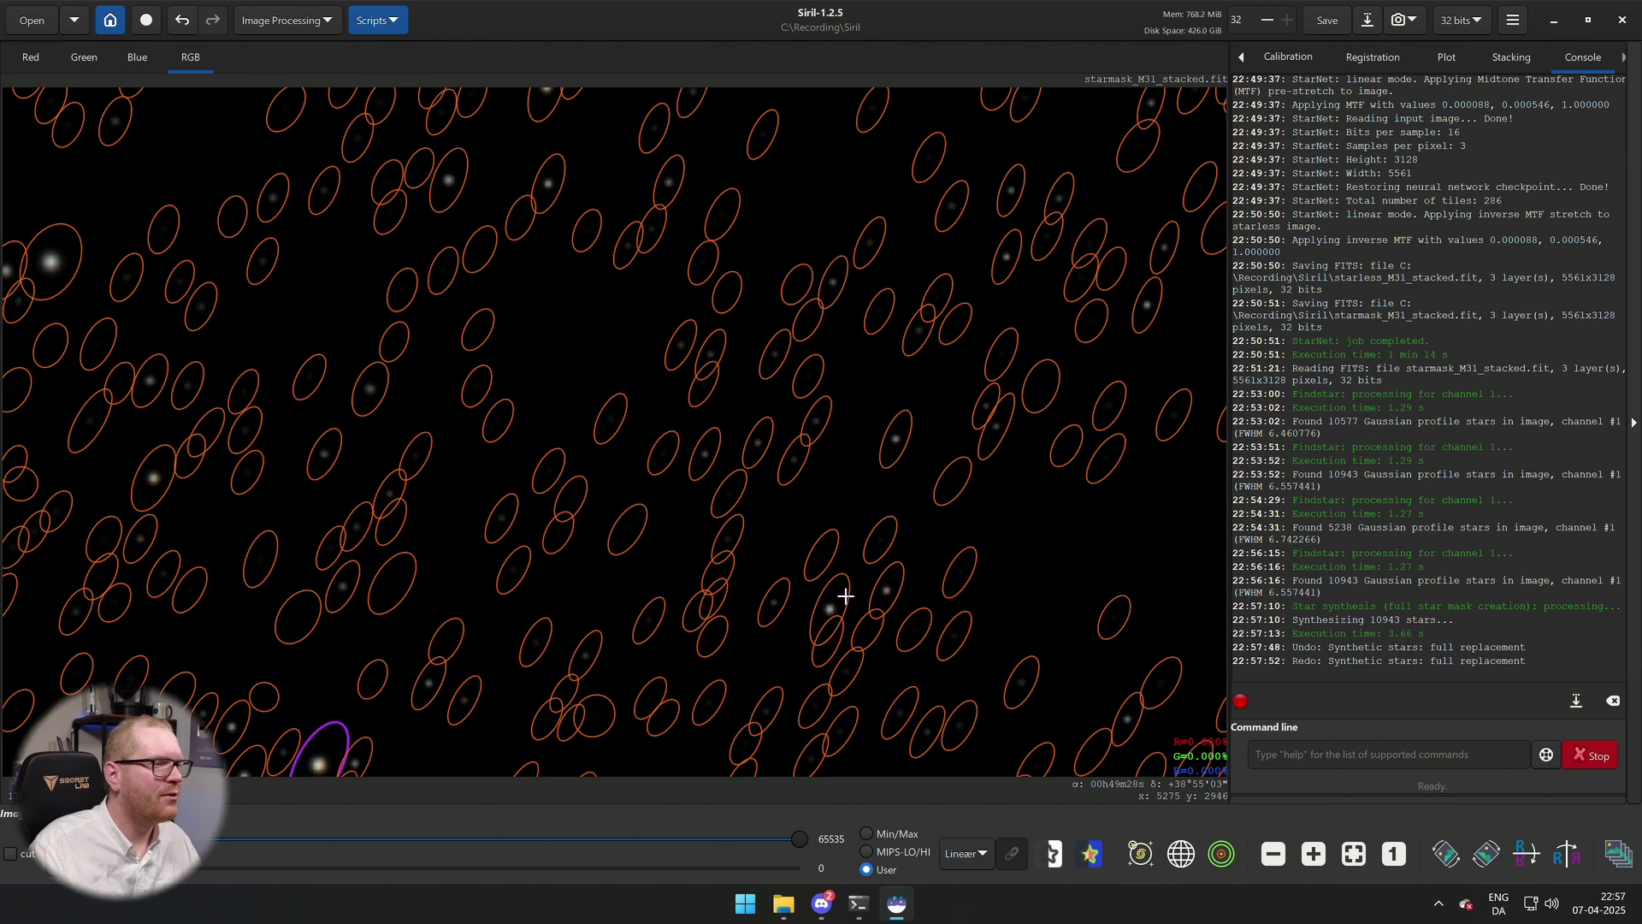
{"action": "scroll", "coordinate": [676, 588], "scroll_direction": "down", "scroll_amount": 1}
{"action": "scroll", "coordinate": [671, 504], "scroll_direction": "down", "scroll_amount": 1}
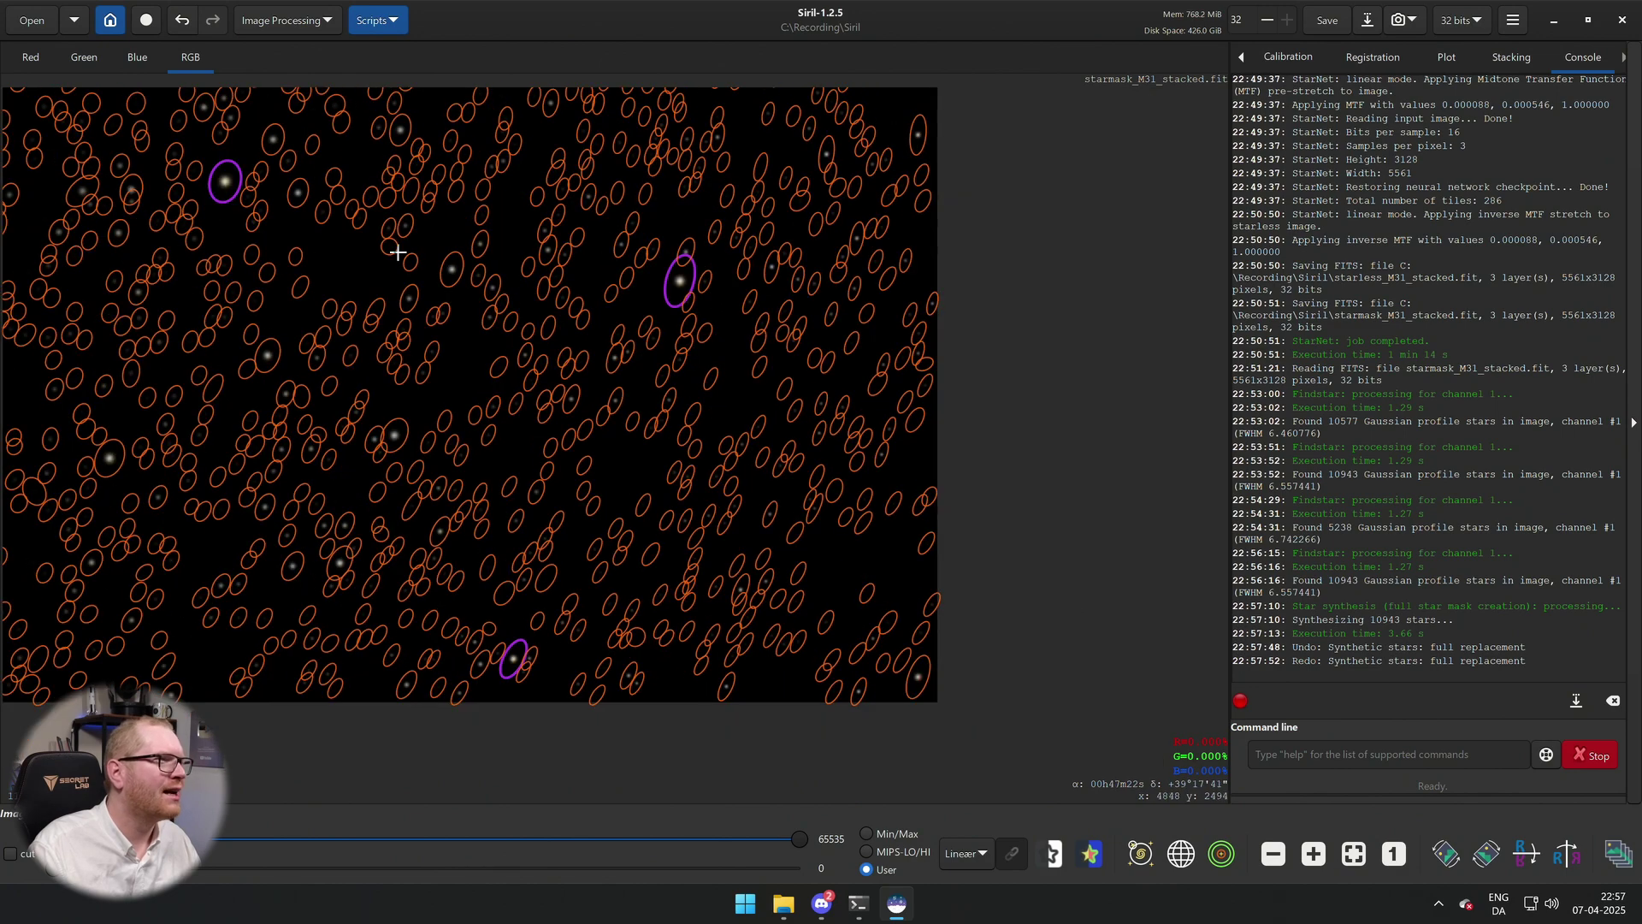
{"action": "scroll", "coordinate": [368, 282], "scroll_direction": "up", "scroll_amount": 5}
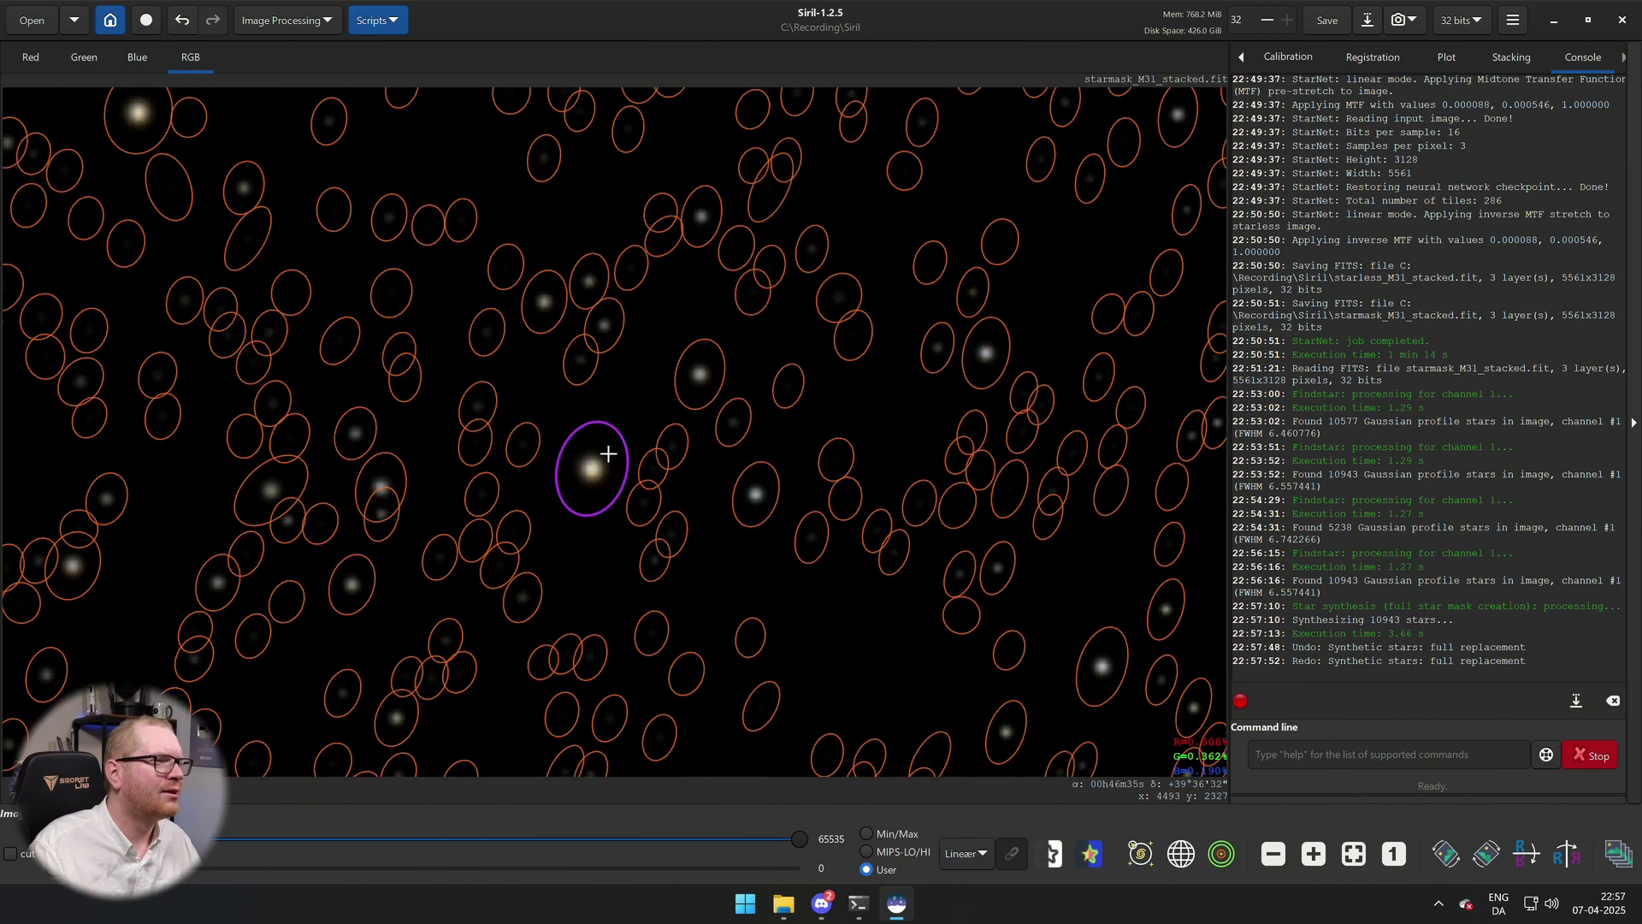
{"action": "scroll", "coordinate": [598, 466], "scroll_direction": "up", "scroll_amount": 2}
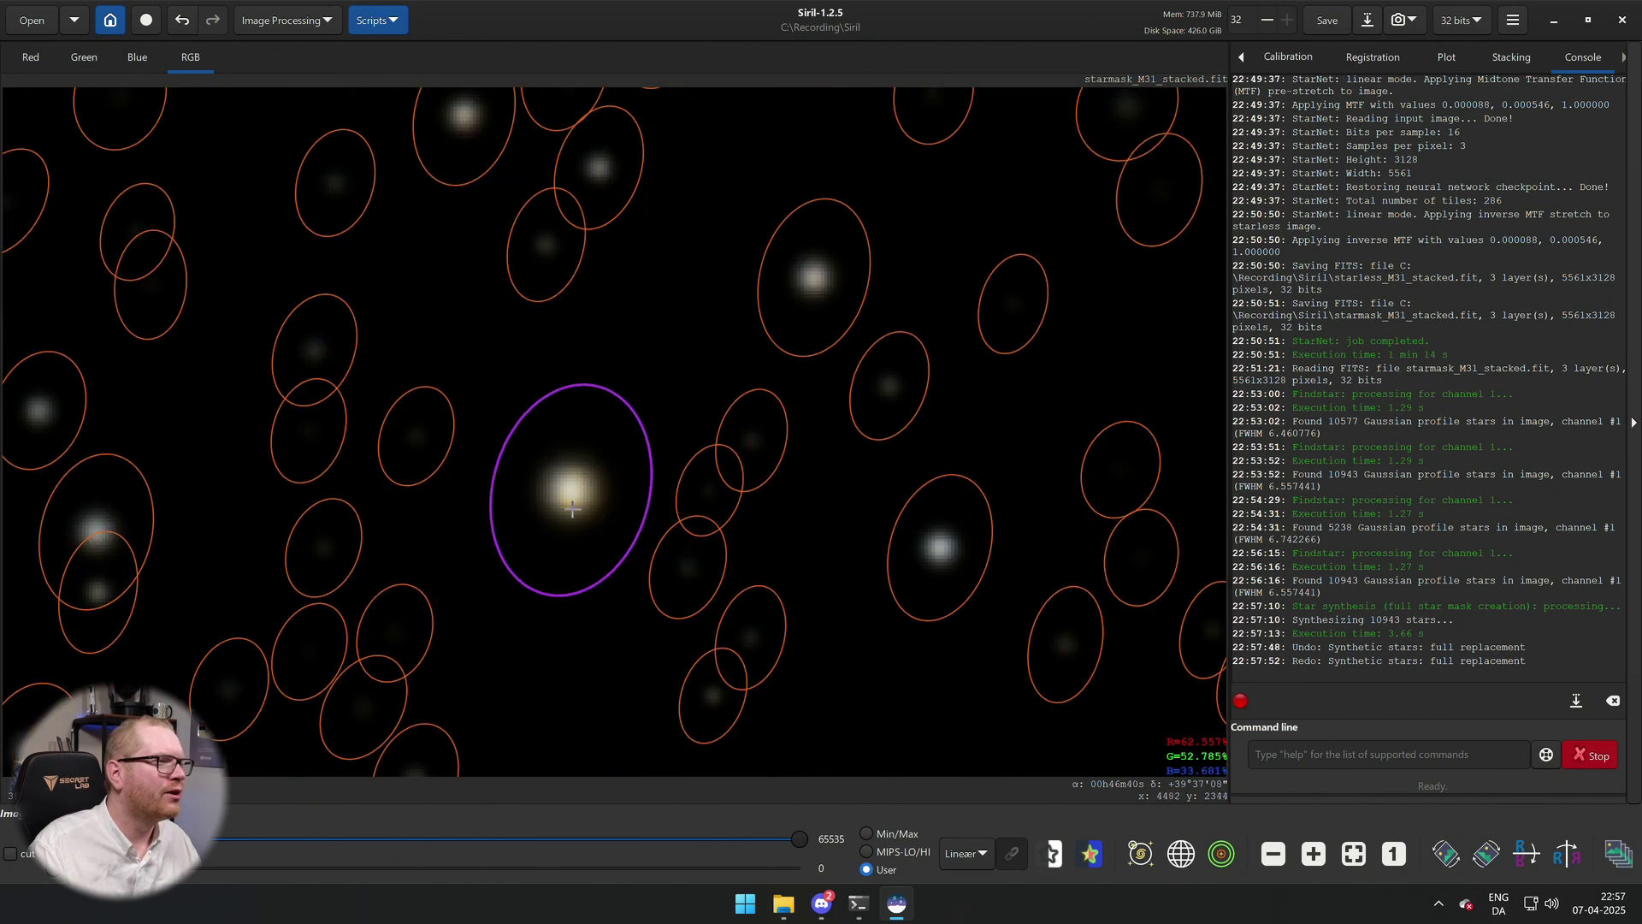
{"action": "left_click", "coordinate": [182, 22]}
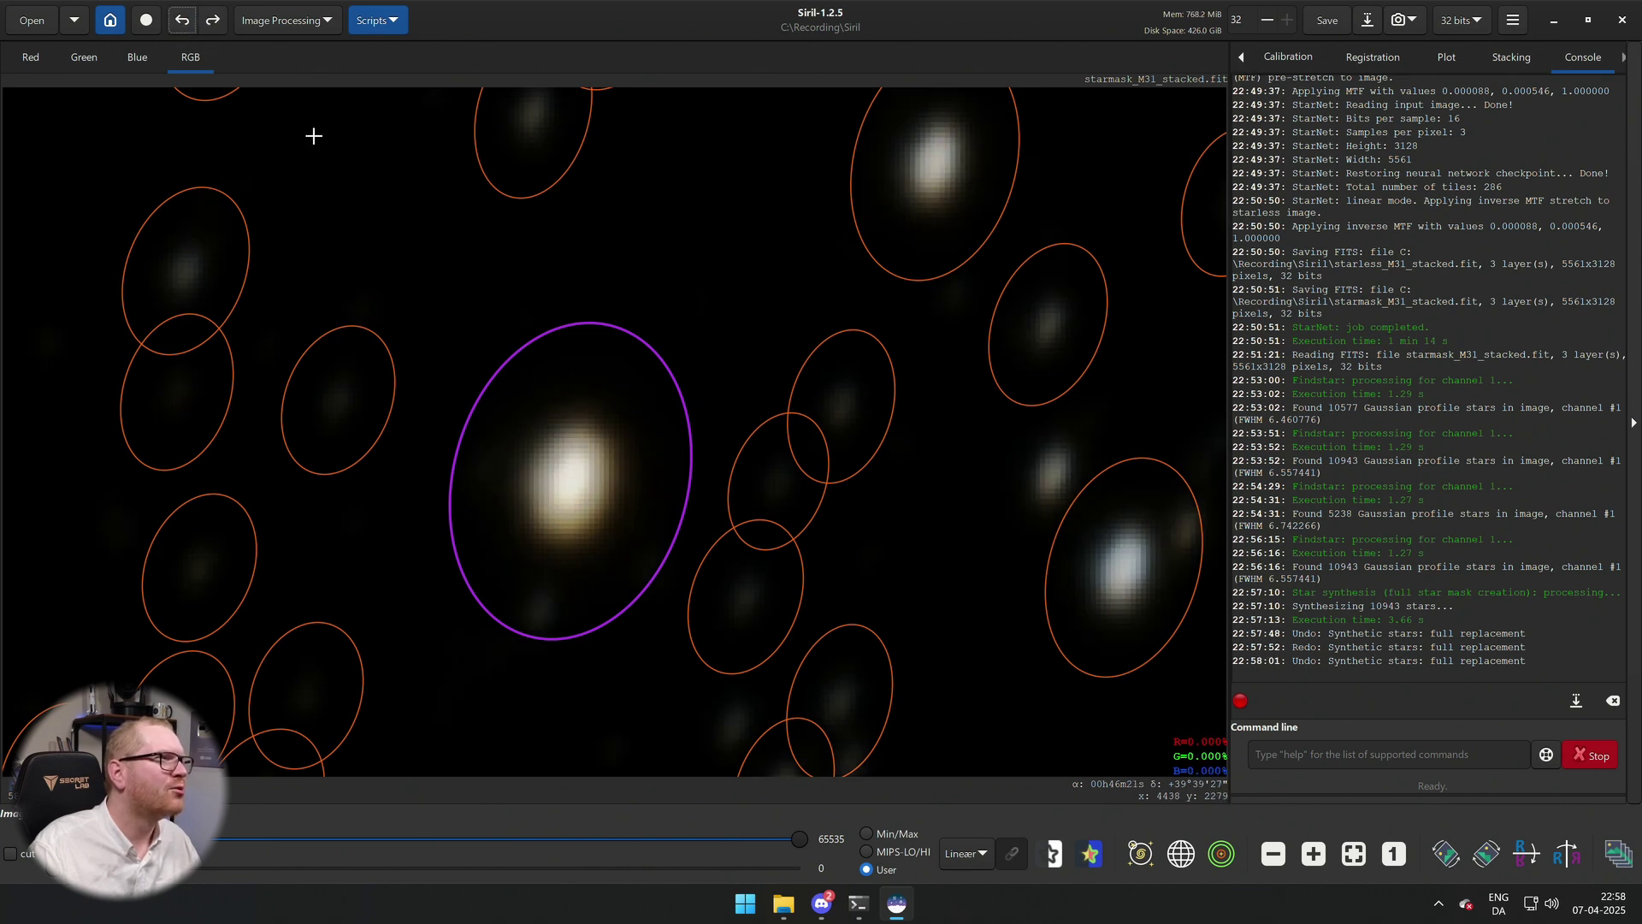
{"action": "left_click", "coordinate": [213, 19]}
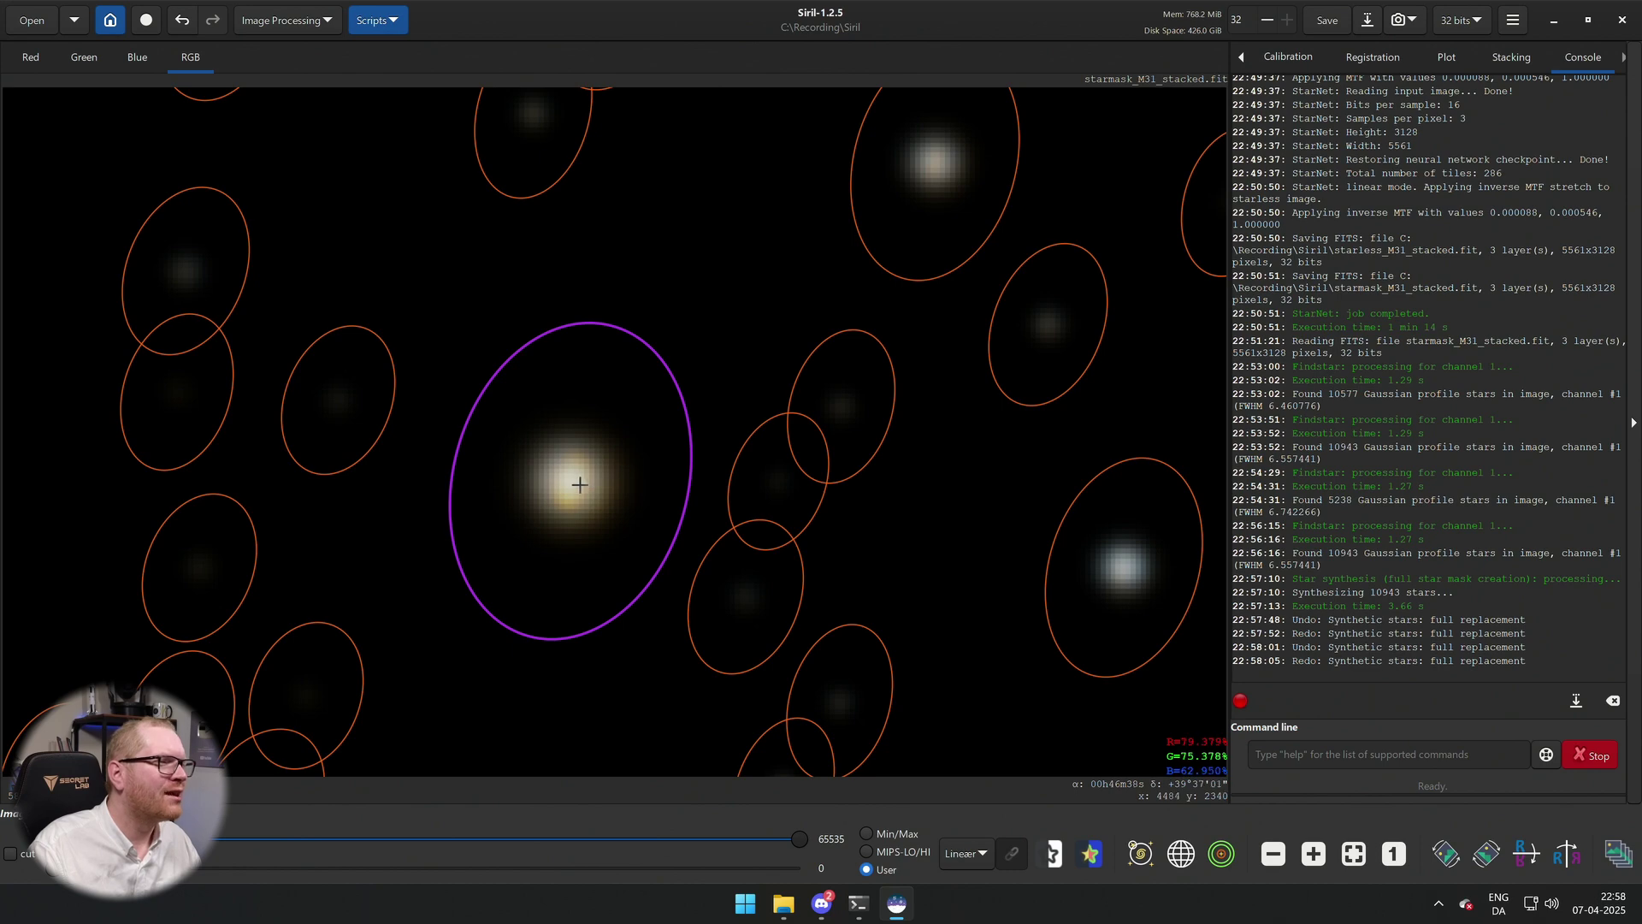
Compare the bright yellow star pair near the image center with its original shape by undoing and redoing the resynthesis.
{"action": "scroll", "coordinate": [572, 482], "scroll_direction": "down", "scroll_amount": 5}
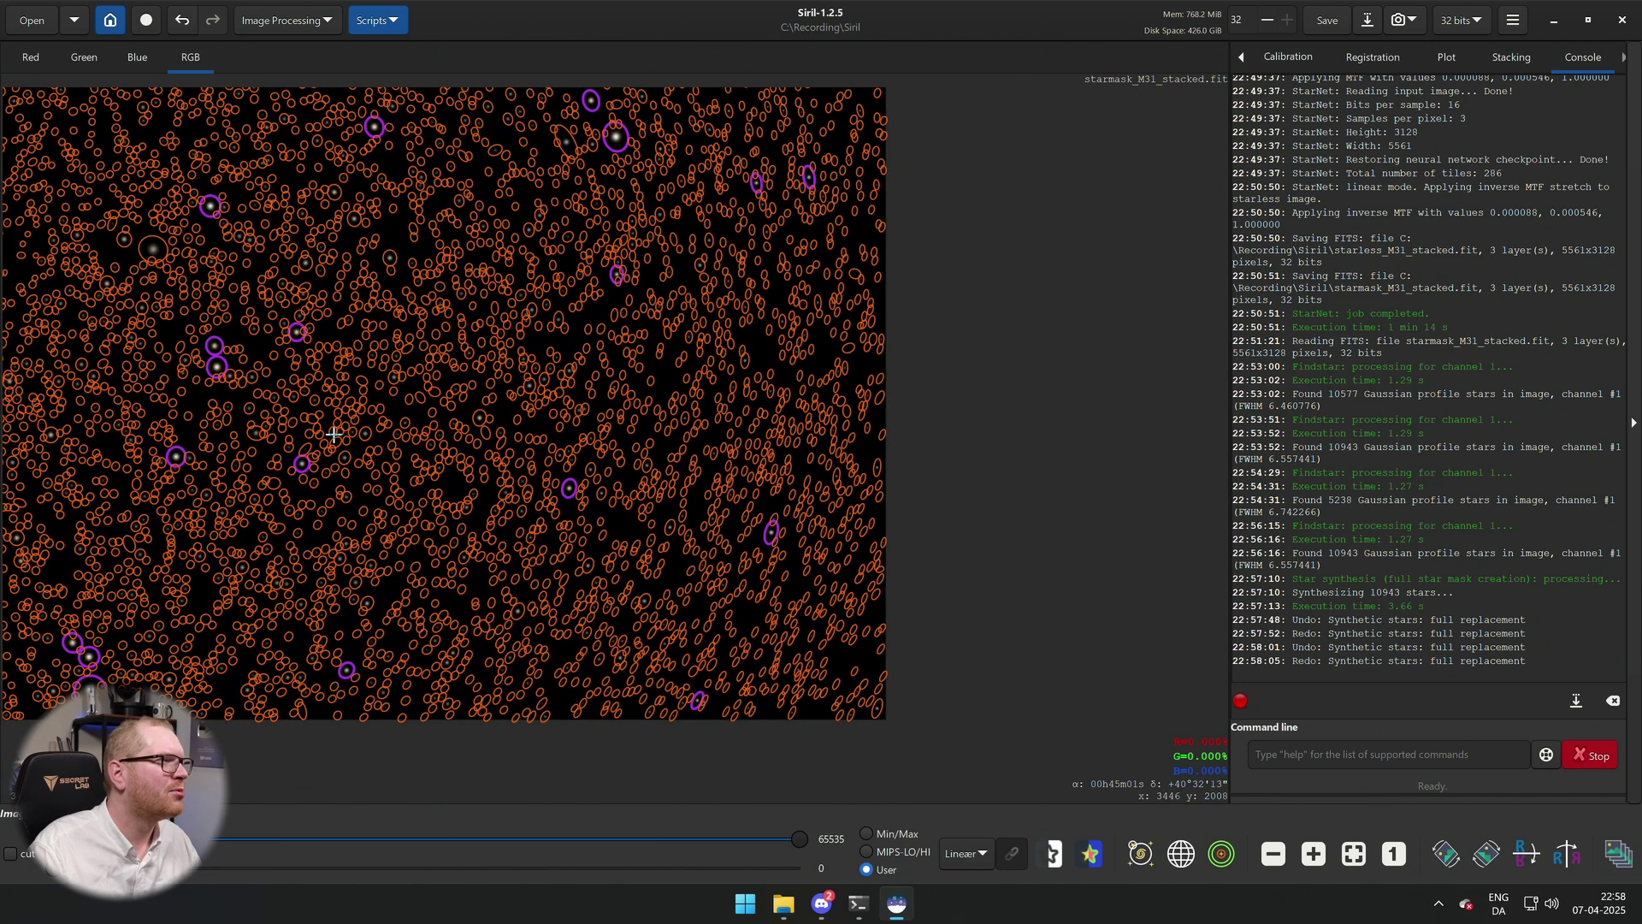
{"action": "left_click", "coordinate": [408, 473]}
{"action": "left_click", "coordinate": [294, 429]}
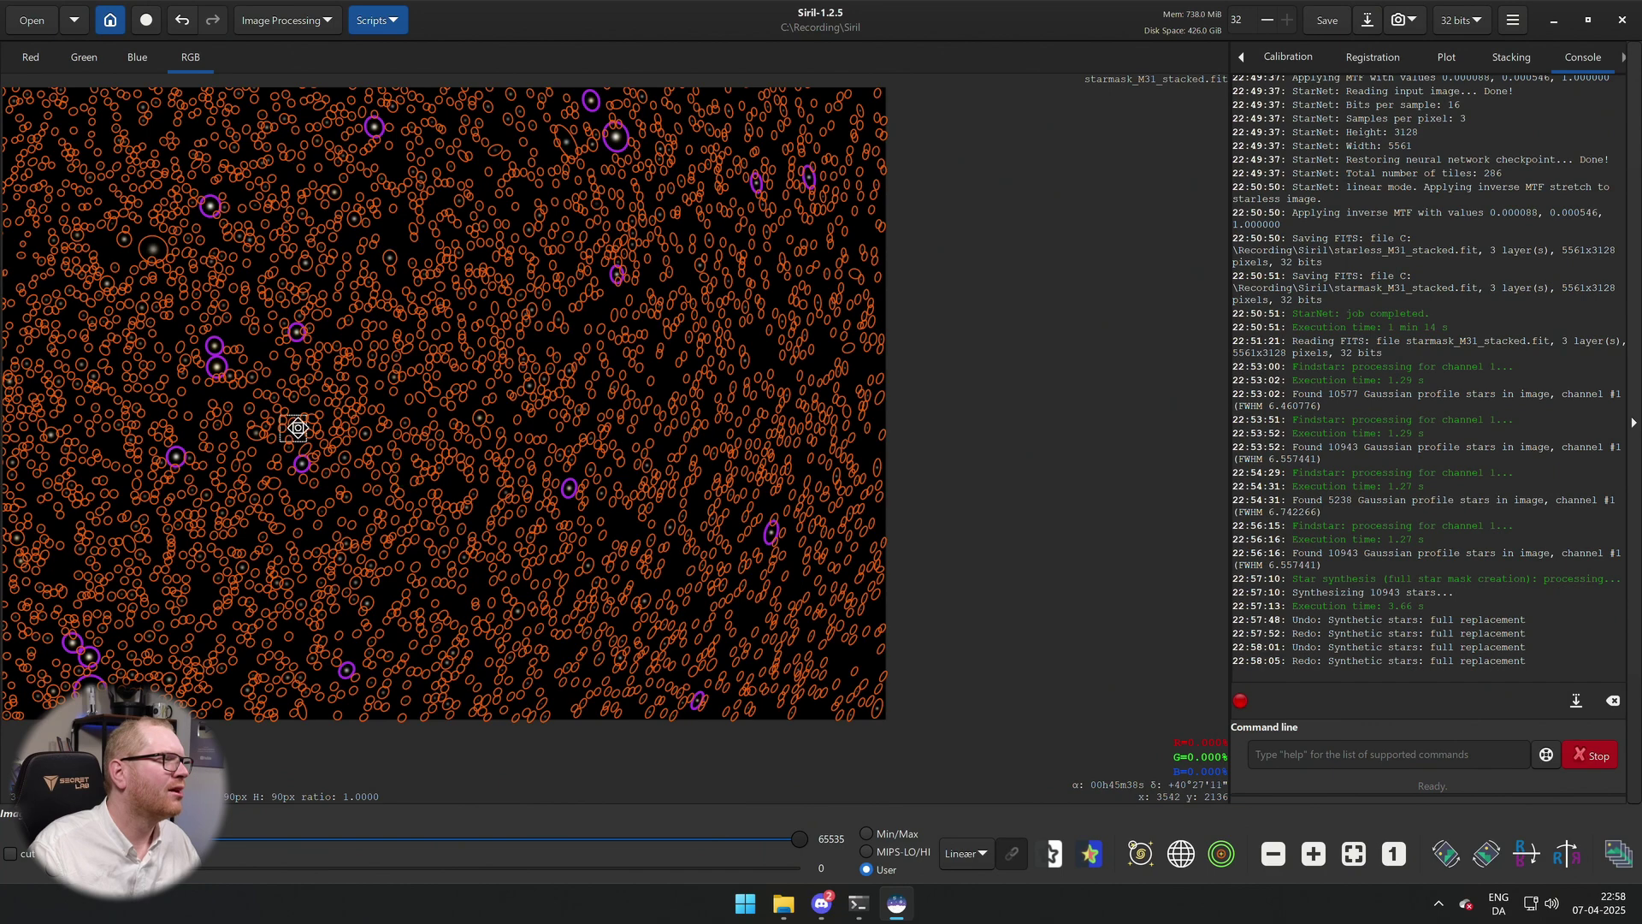
{"action": "scroll", "coordinate": [290, 437], "scroll_direction": "up", "scroll_amount": 3}
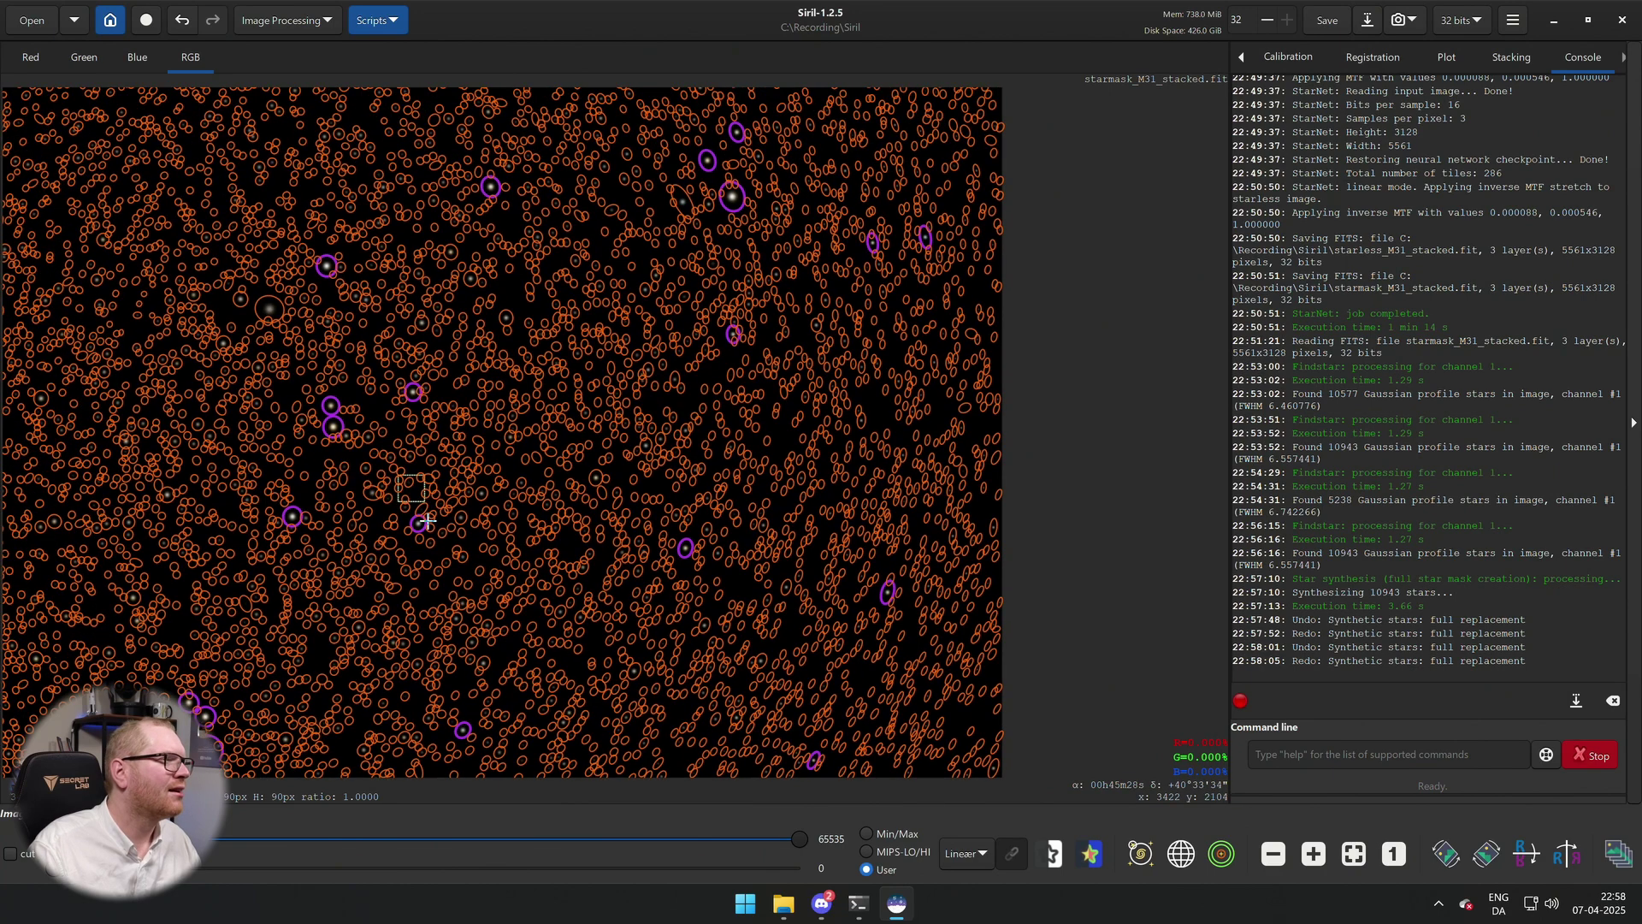
{"action": "scroll", "coordinate": [429, 496], "scroll_direction": "up", "scroll_amount": 4}
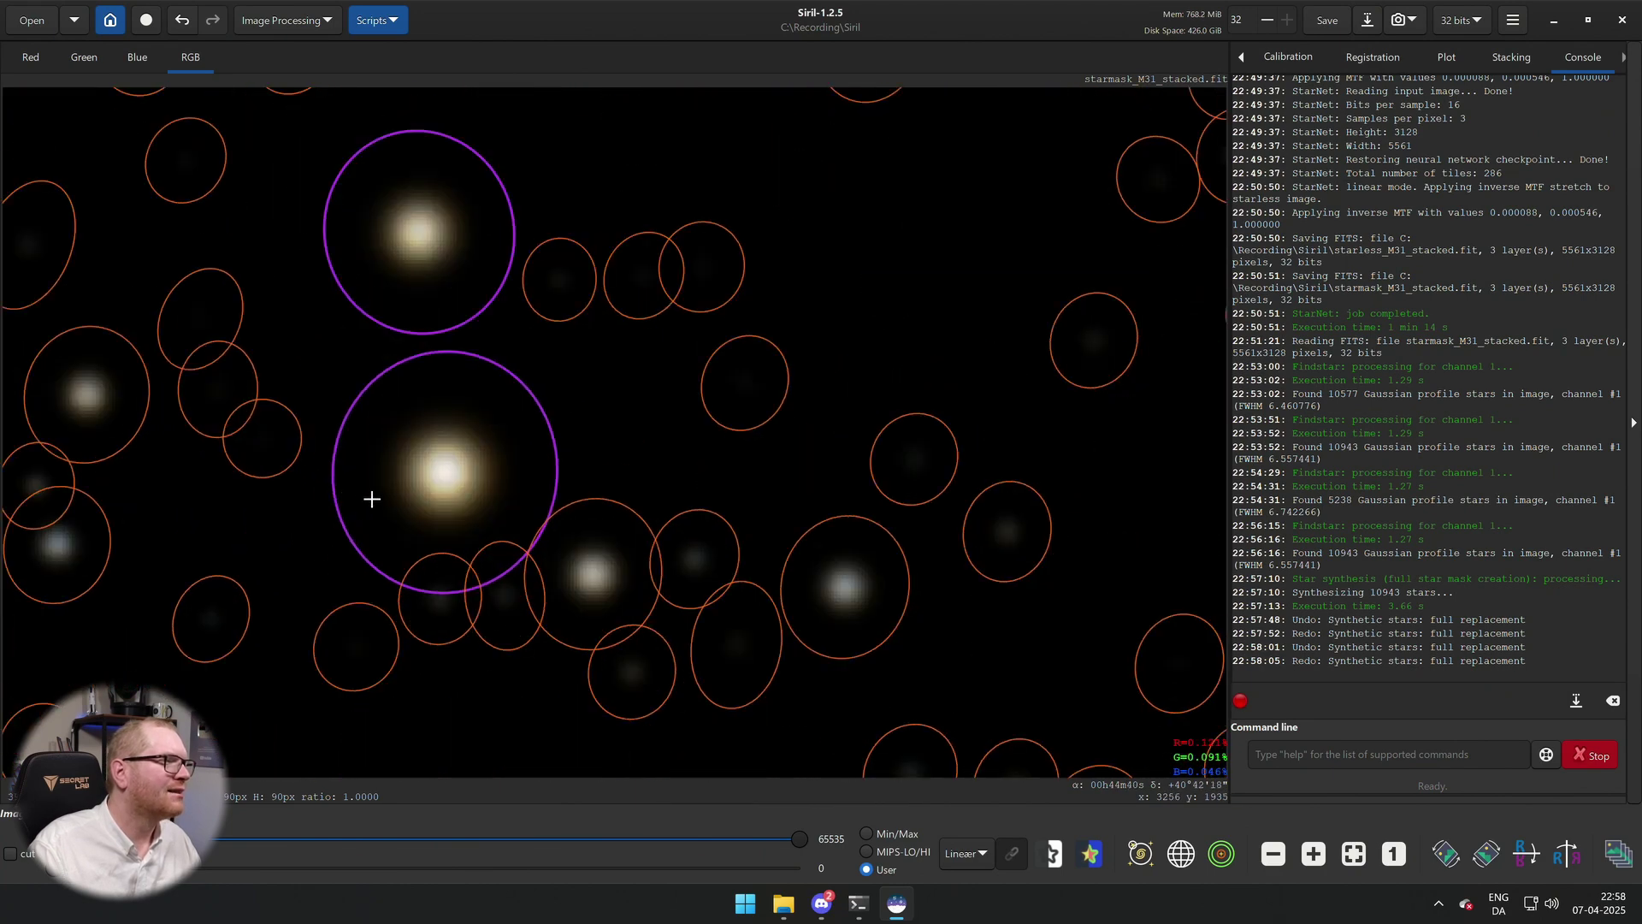
{"action": "left_click", "coordinate": [184, 22]}
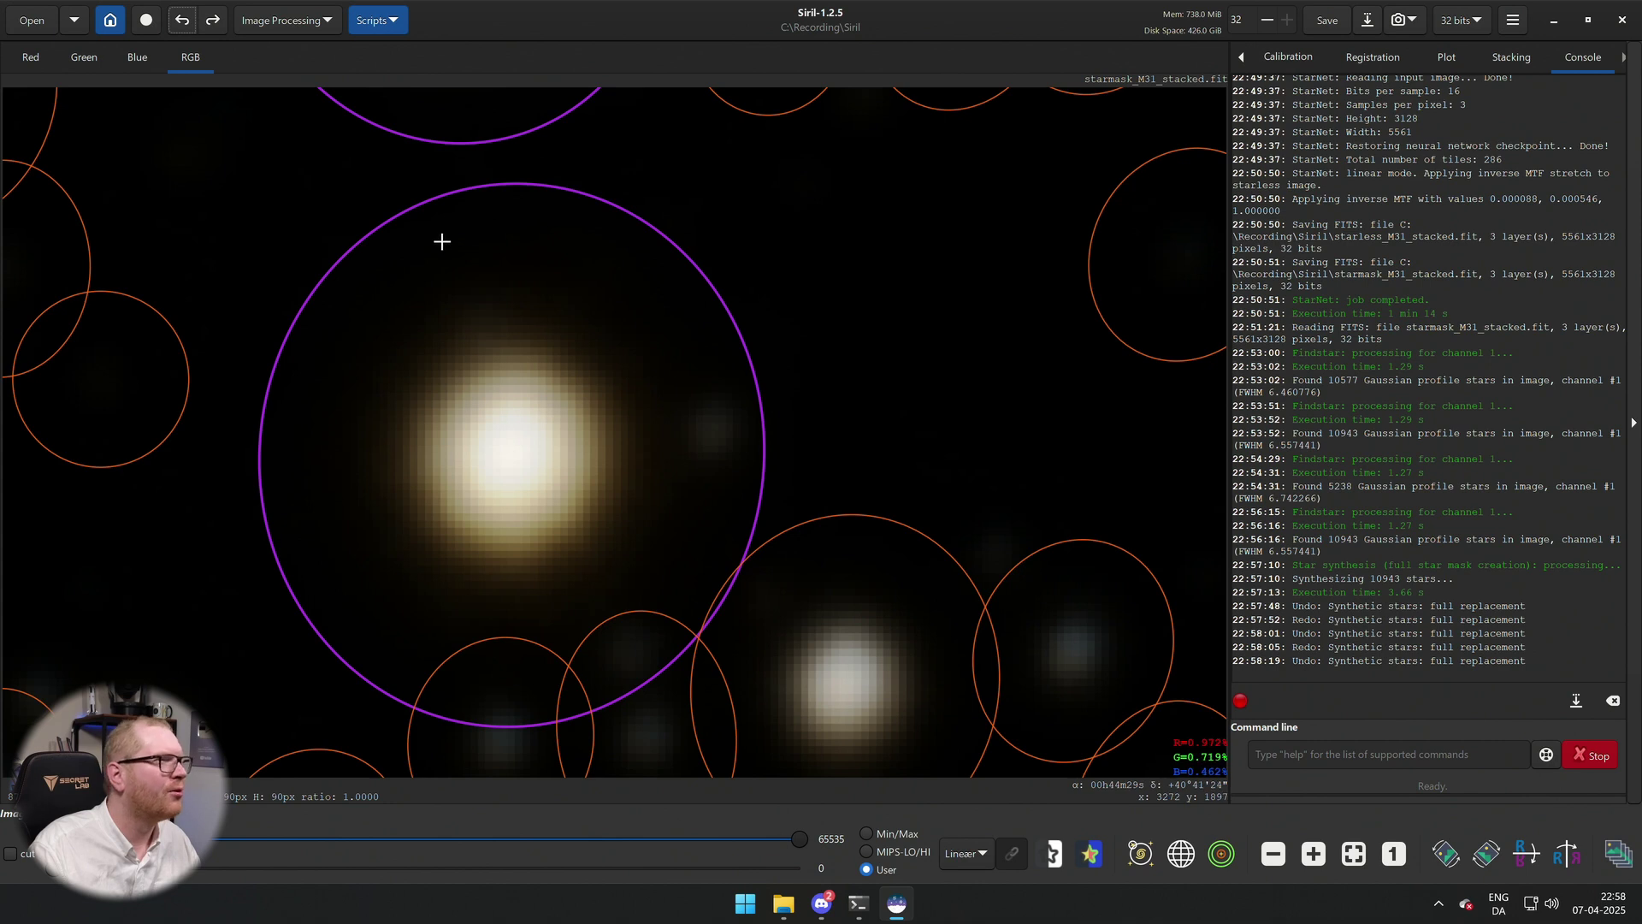
{"action": "left_click", "coordinate": [213, 21]}
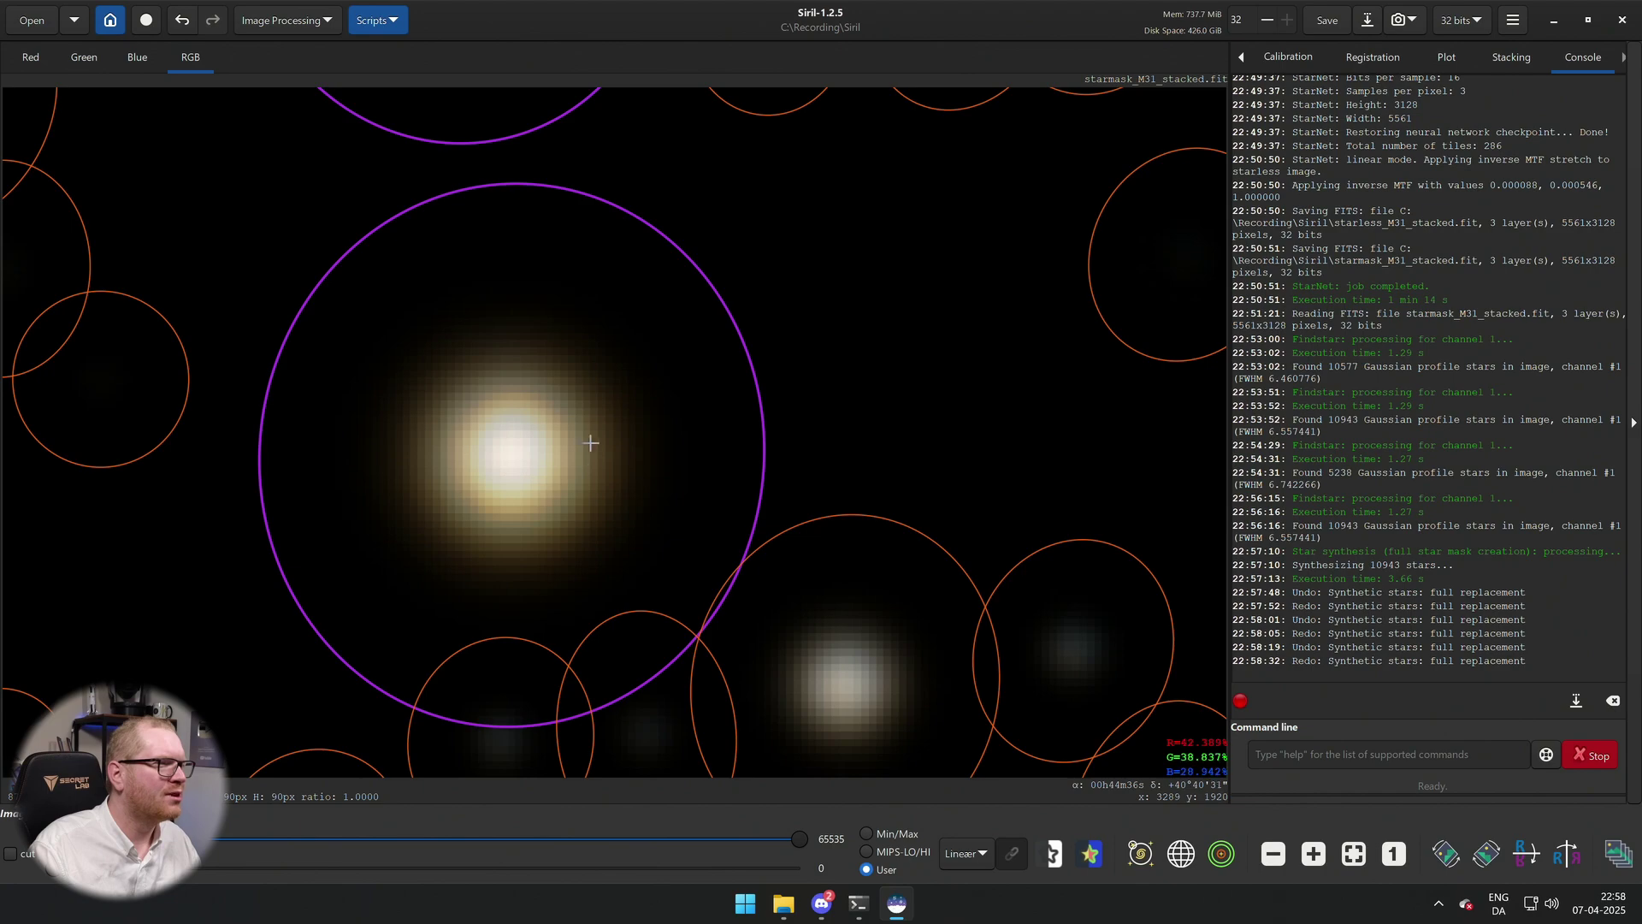
{"action": "left_click", "coordinate": [184, 21]}
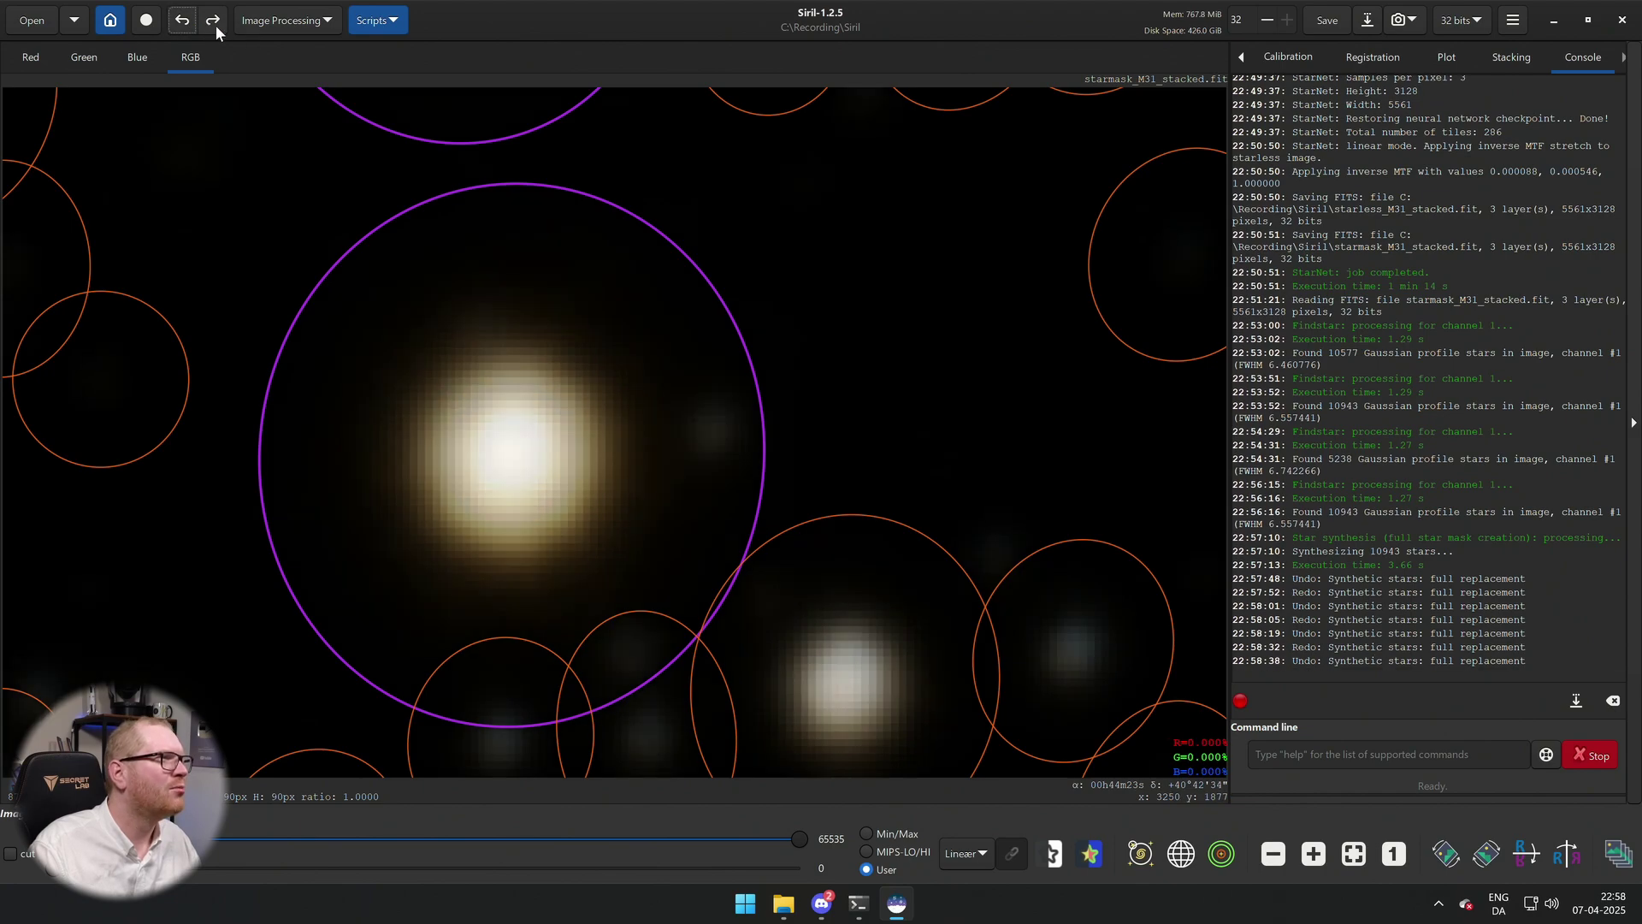
{"action": "scroll", "coordinate": [792, 425], "scroll_direction": "down", "scroll_amount": 8}
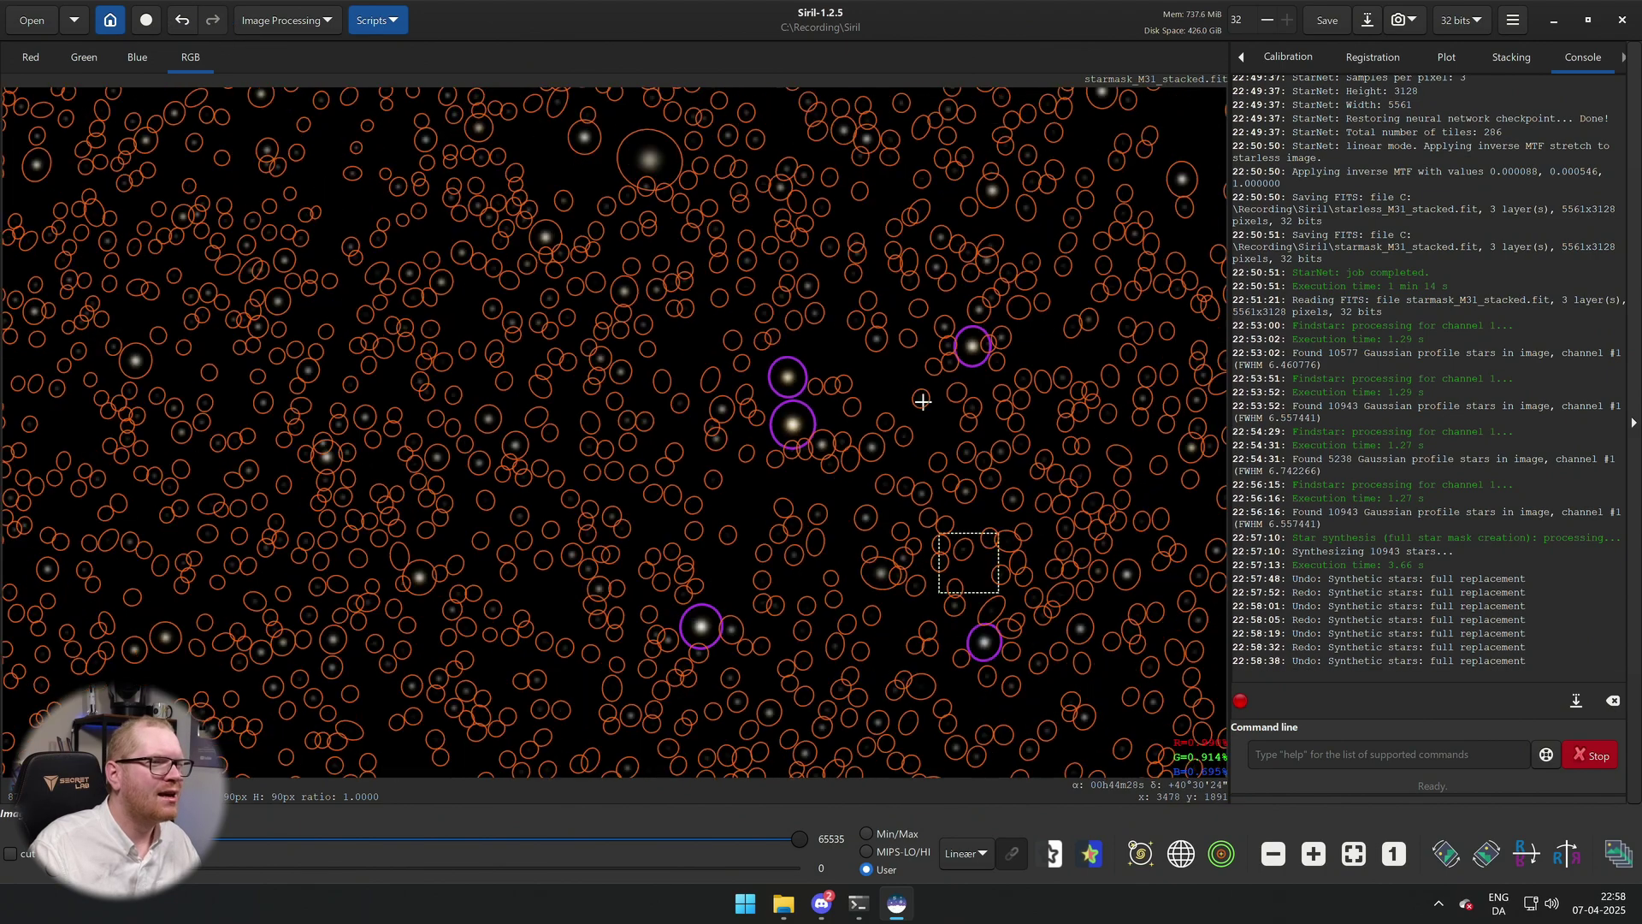
{"action": "key", "text": "ctrl+shift+z"}
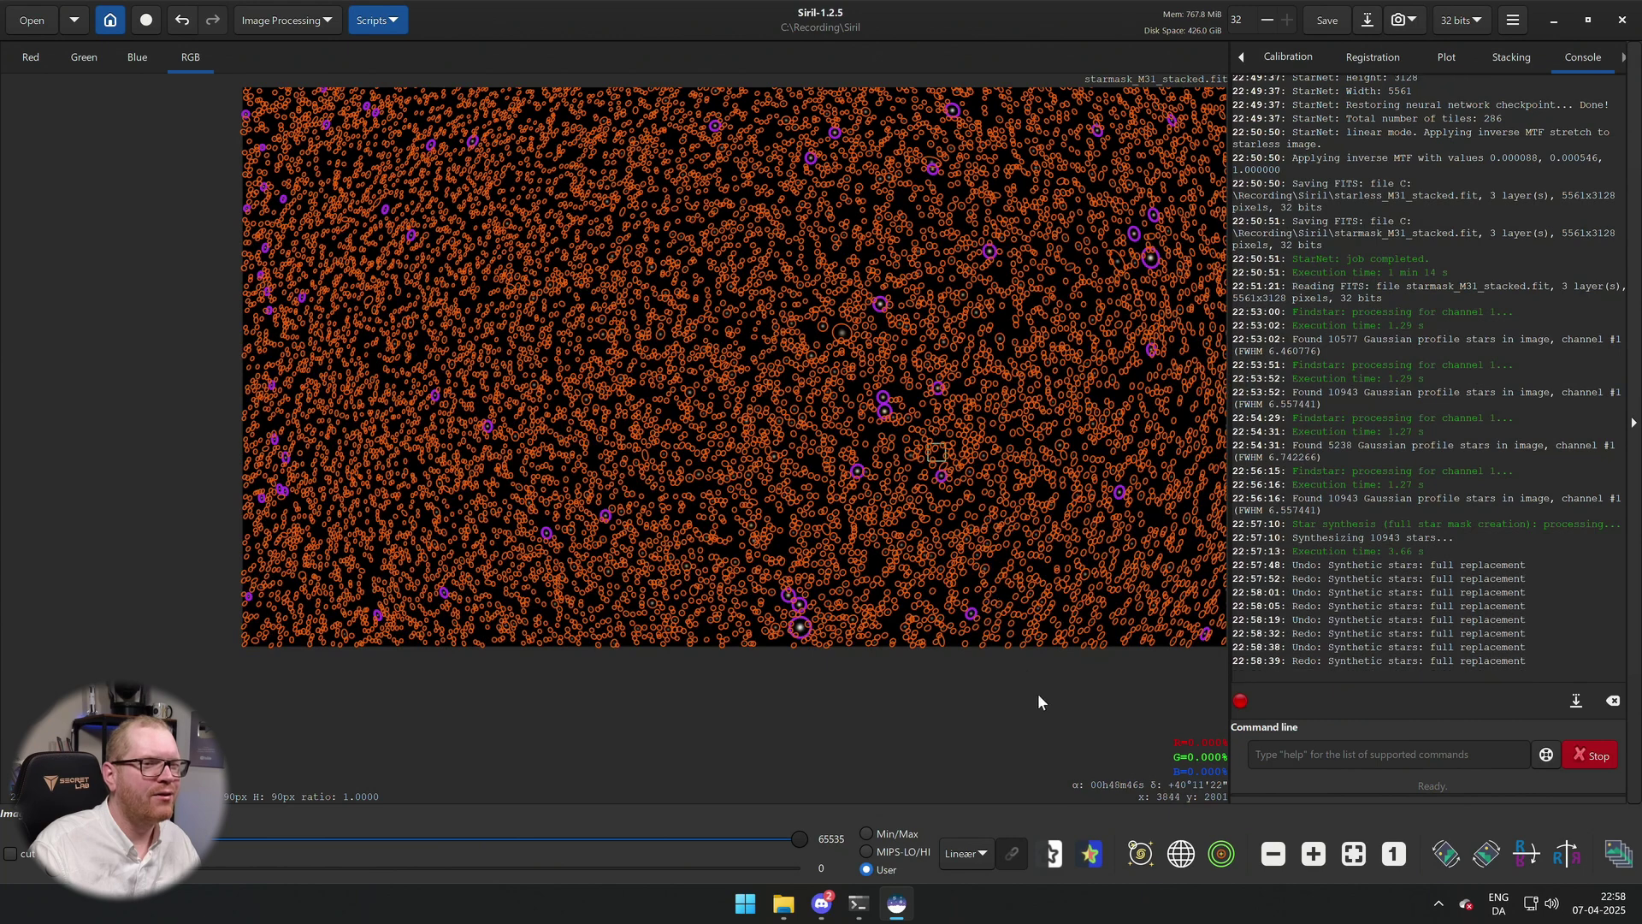
Clear all detected stars from the Dynamic PSF list and close the dialog.
{"action": "left_click", "coordinate": [268, 27]}
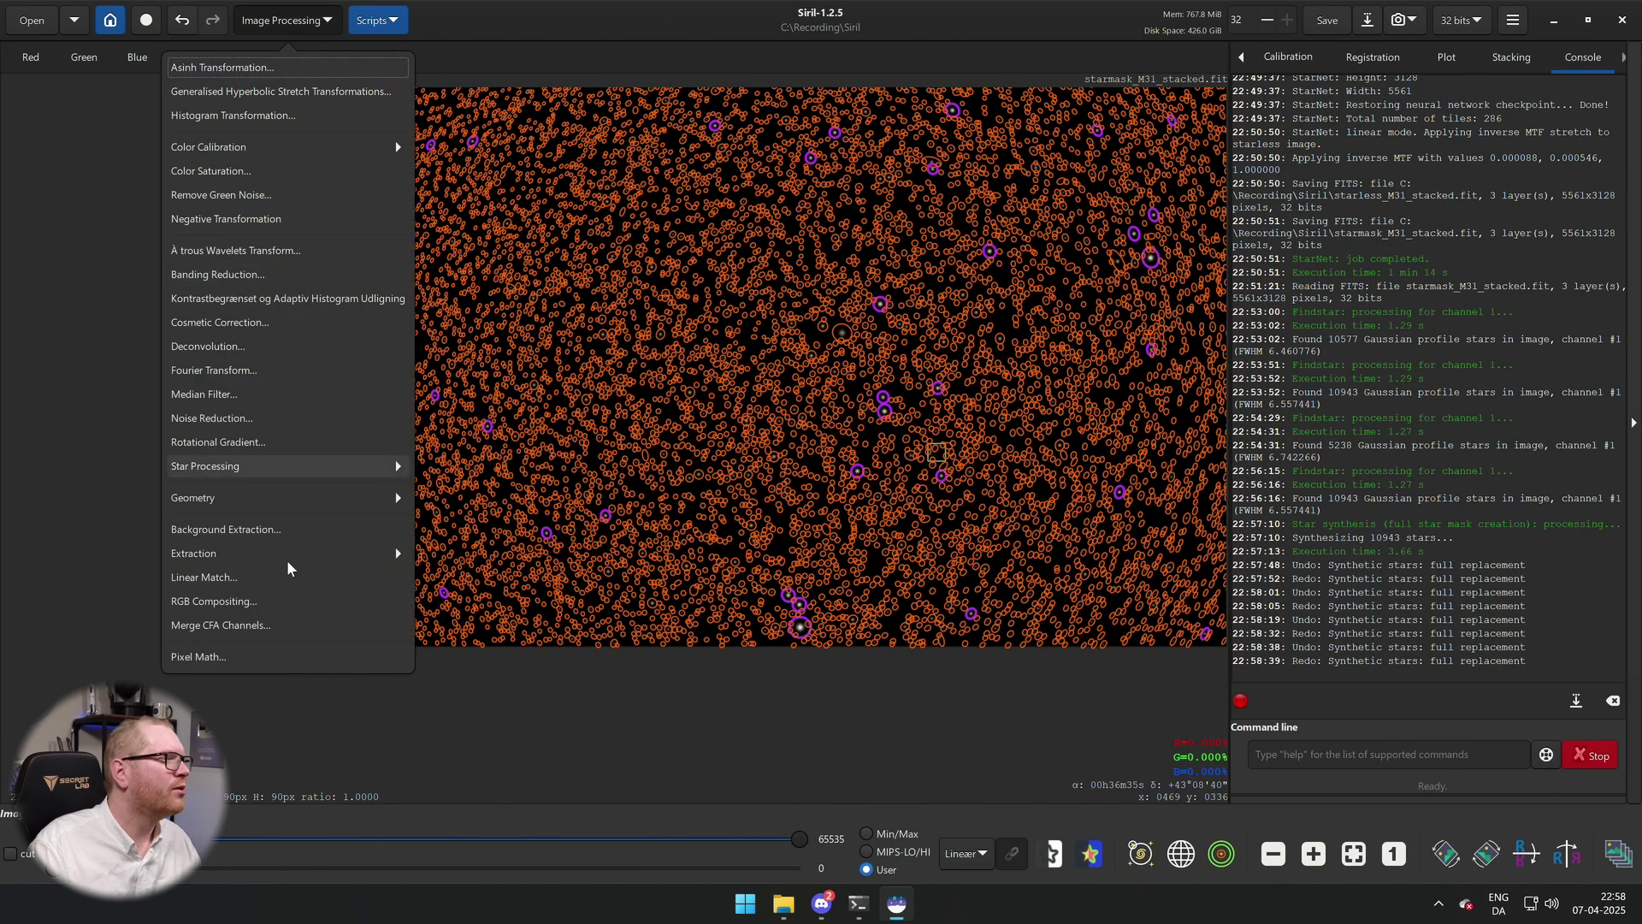
{"action": "left_click", "coordinate": [374, 478]}
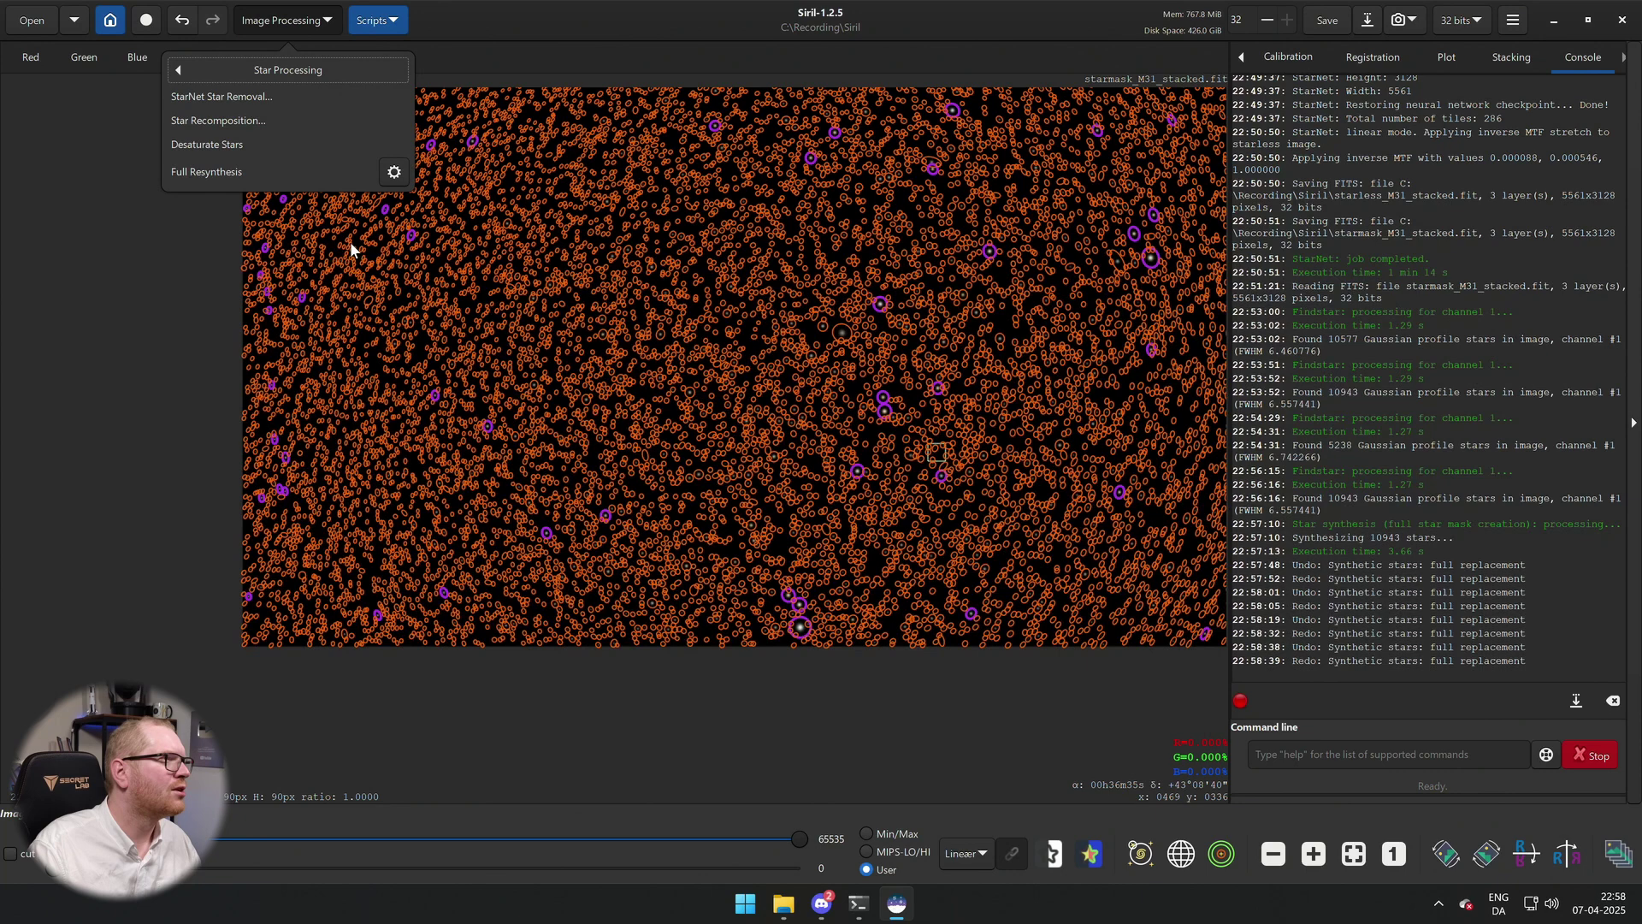
{"action": "left_click", "coordinate": [394, 172]}
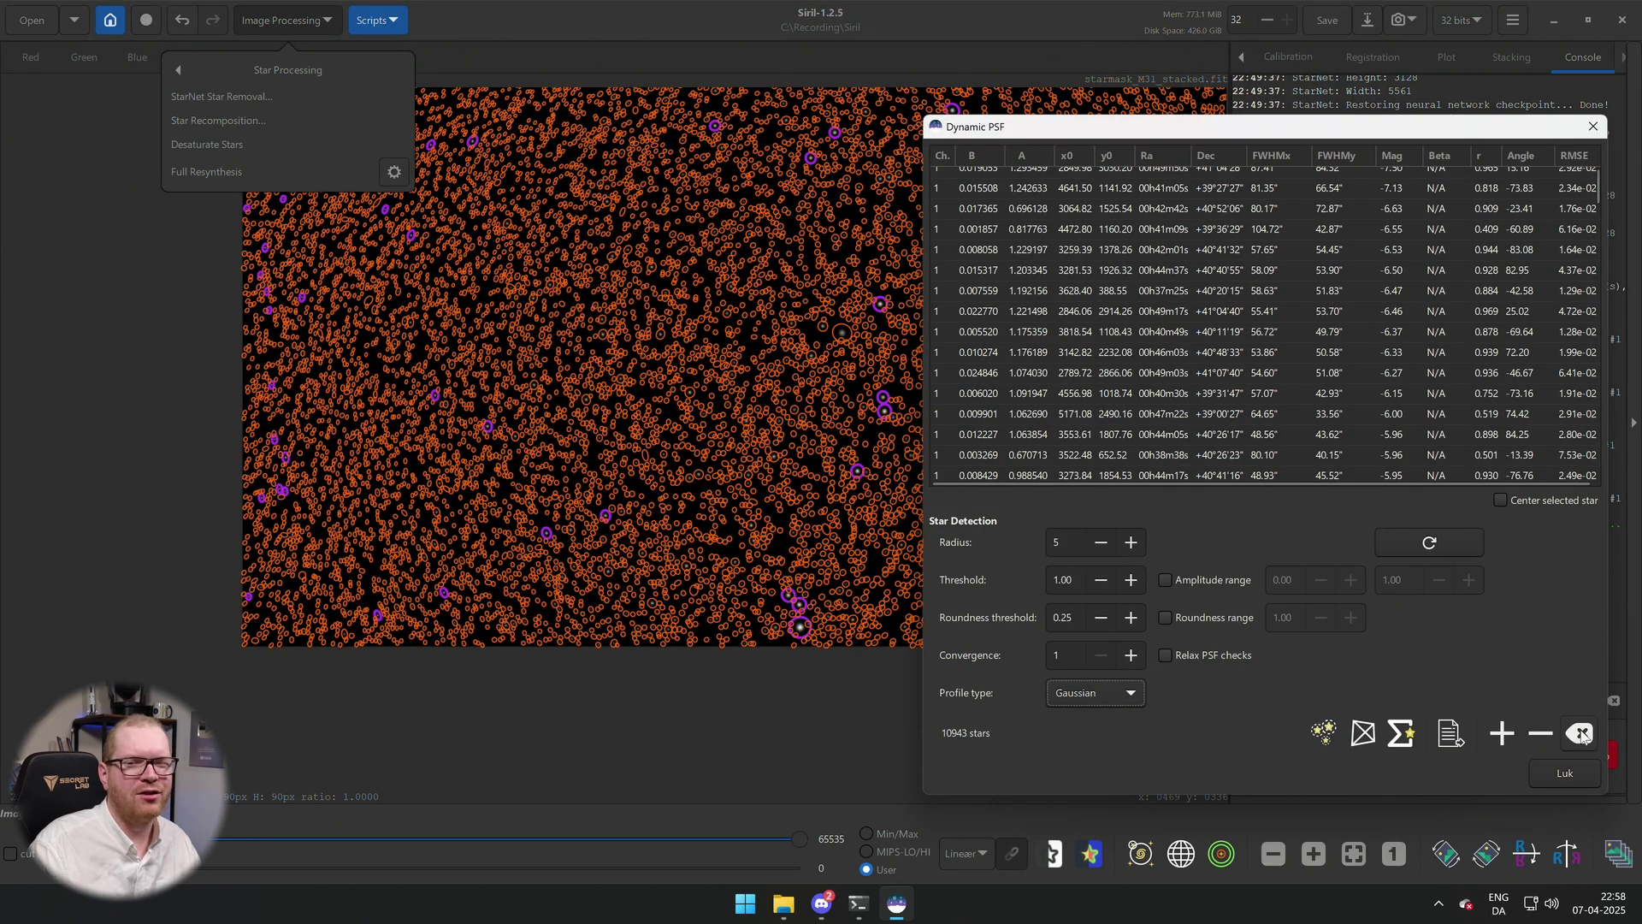
{"action": "left_click_drag", "start_coordinate": [1422, 127], "coordinate": [1230, 75]}
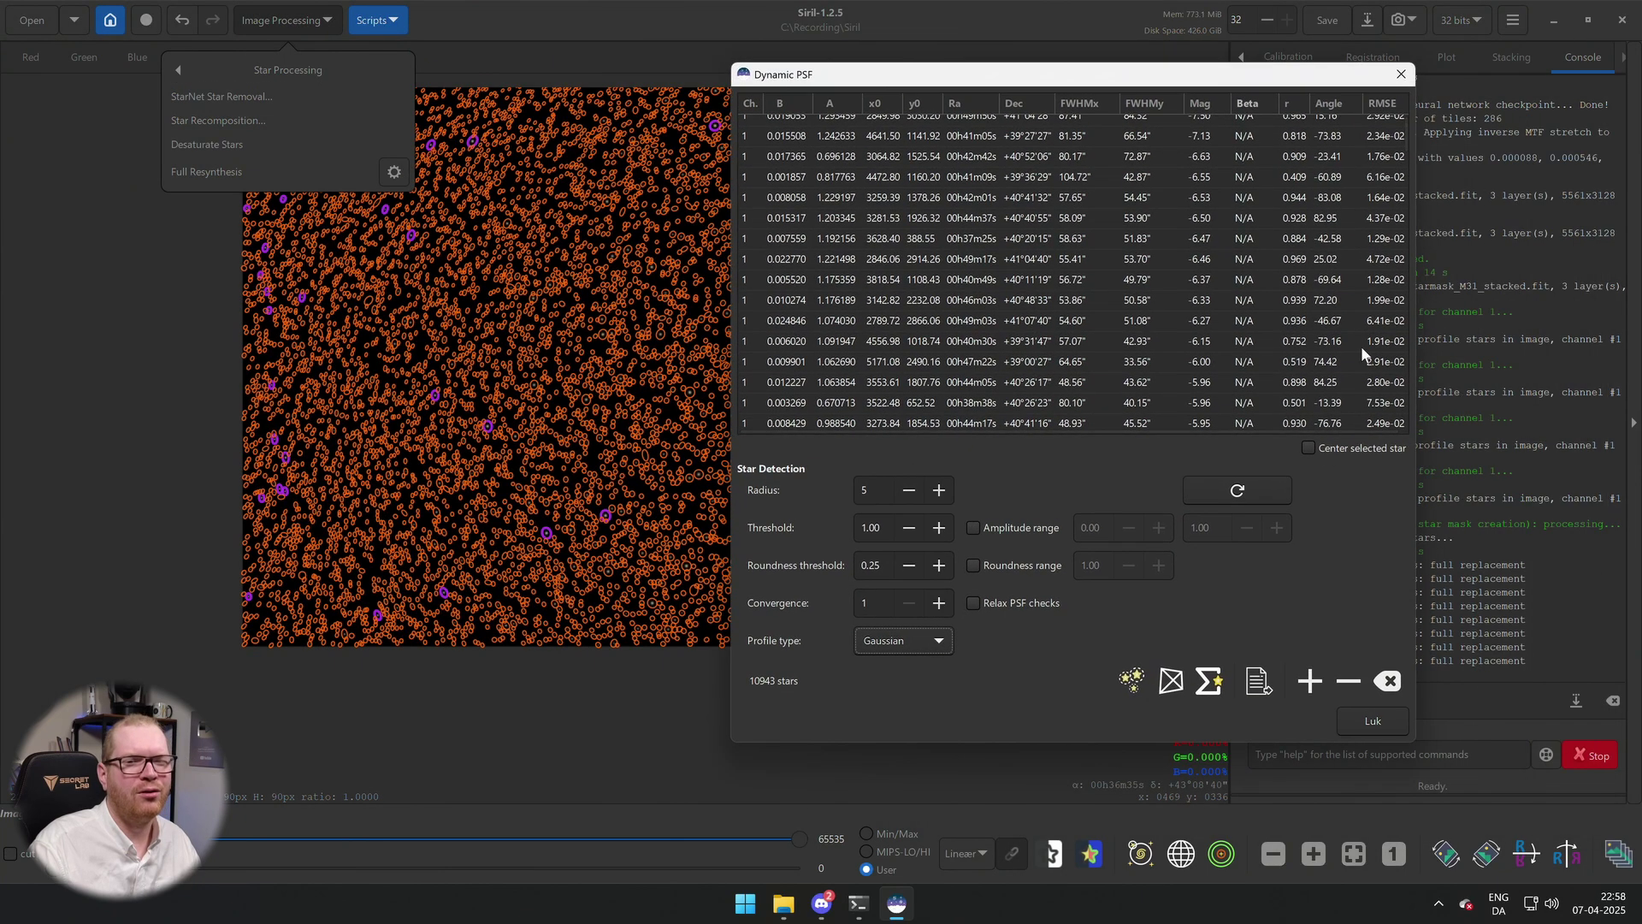
{"action": "left_click", "coordinate": [1388, 682]}
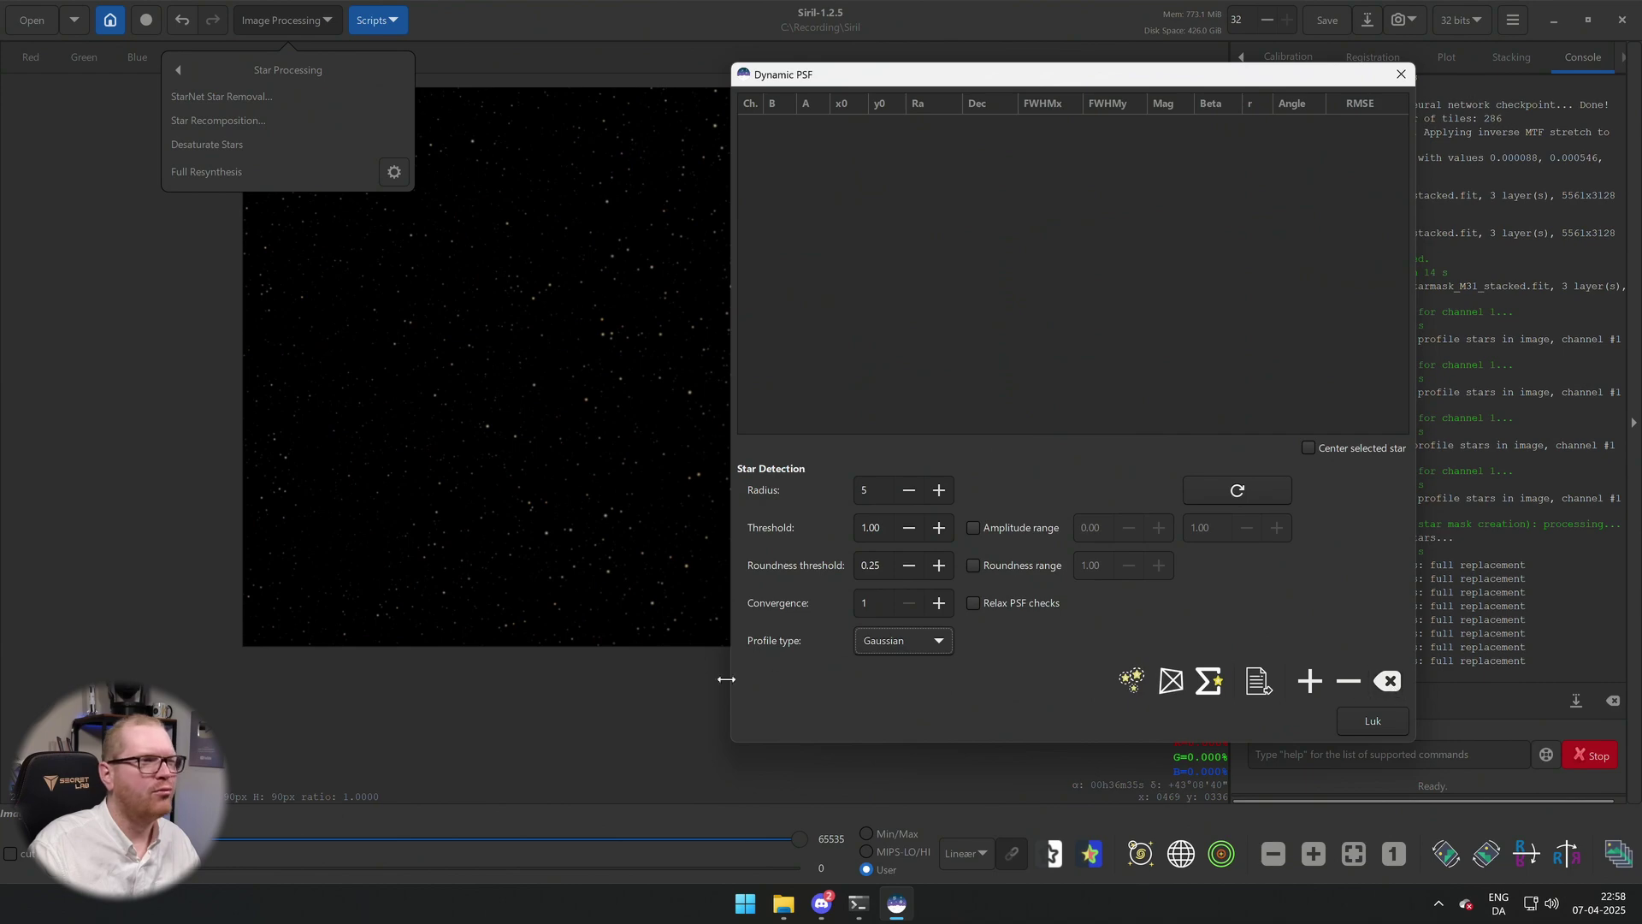
{"action": "left_click", "coordinate": [602, 720]}
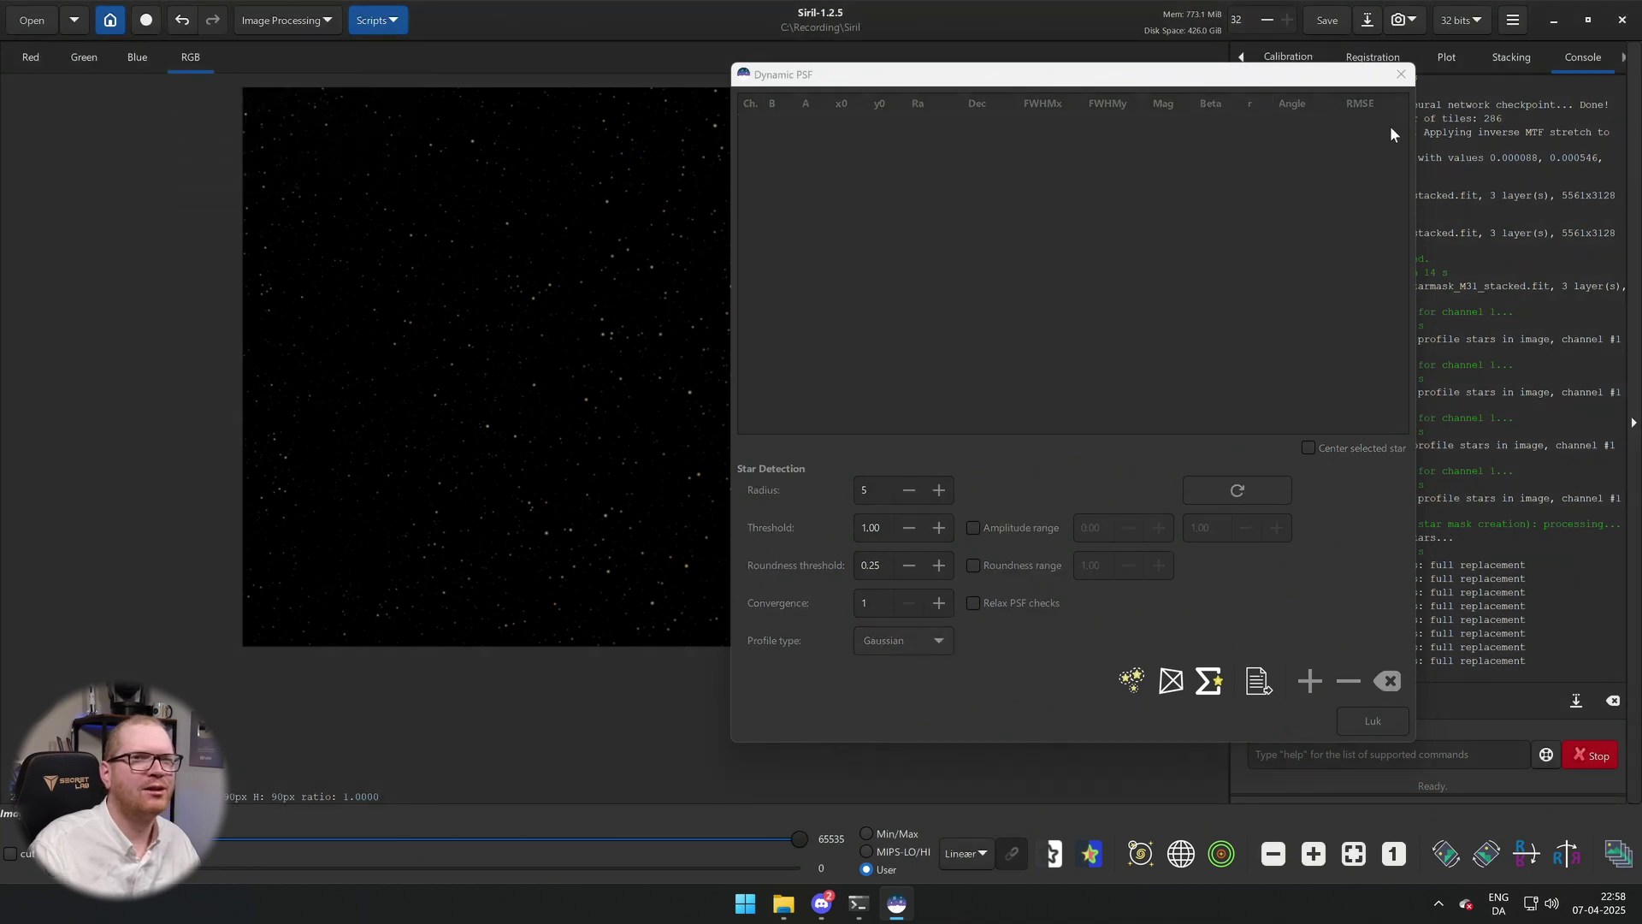
{"action": "left_click", "coordinate": [1401, 74]}
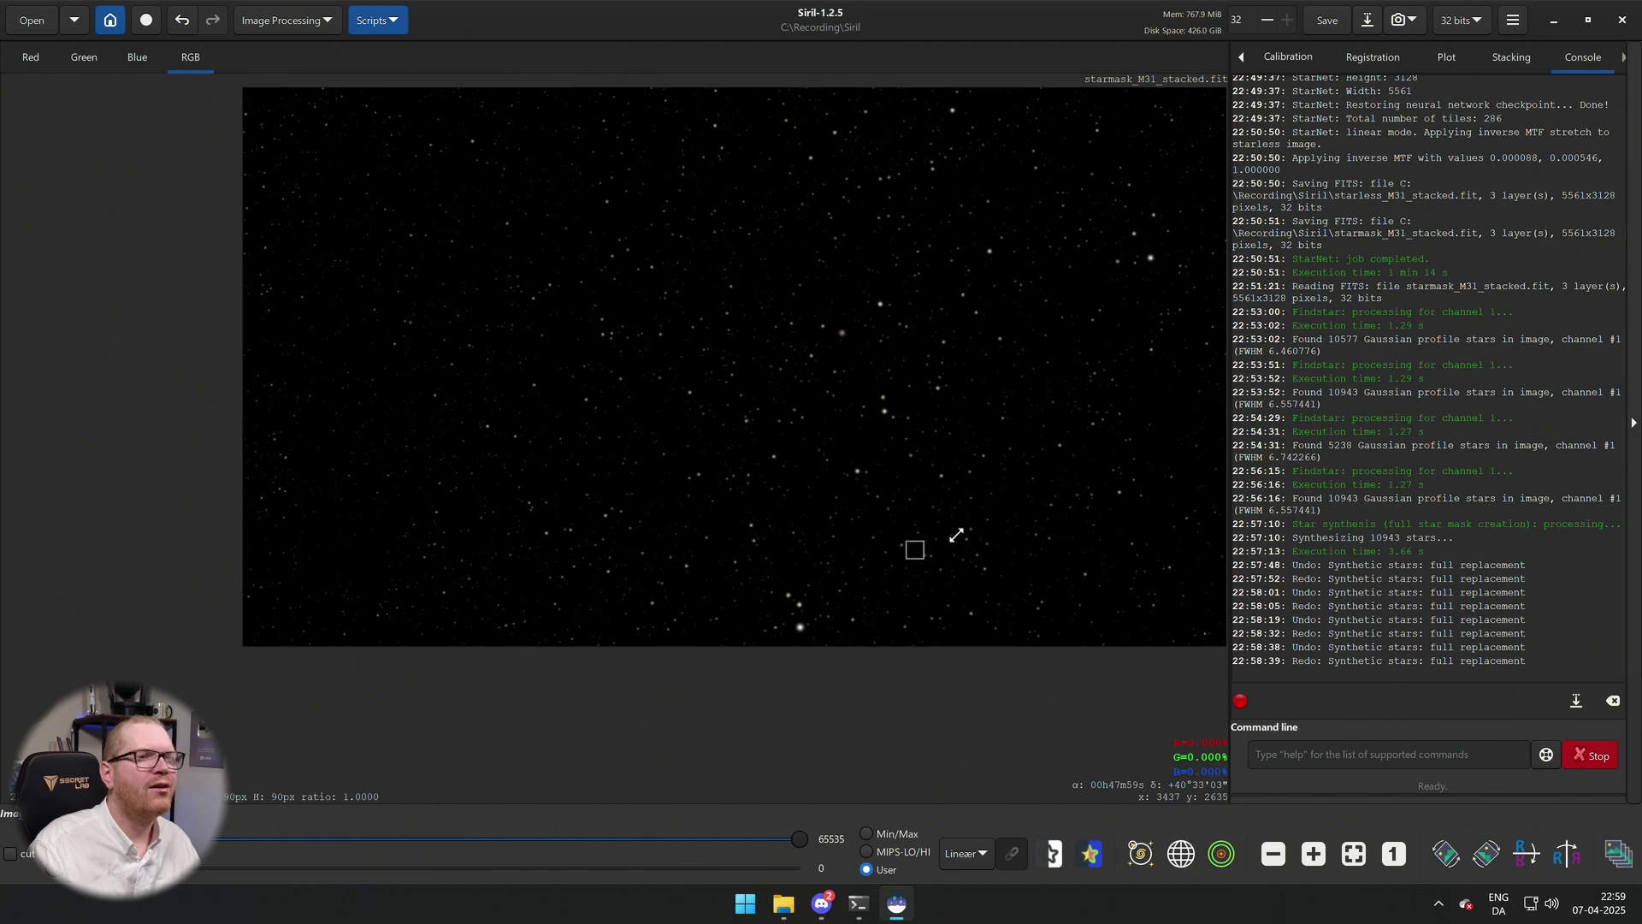
Examine the resynthesized stars across the star mask, from the outer areas to the center.
{"action": "left_click_drag", "start_coordinate": [1063, 479], "coordinate": [818, 524]}
{"action": "scroll", "coordinate": [997, 642], "scroll_direction": "up", "scroll_amount": 6}
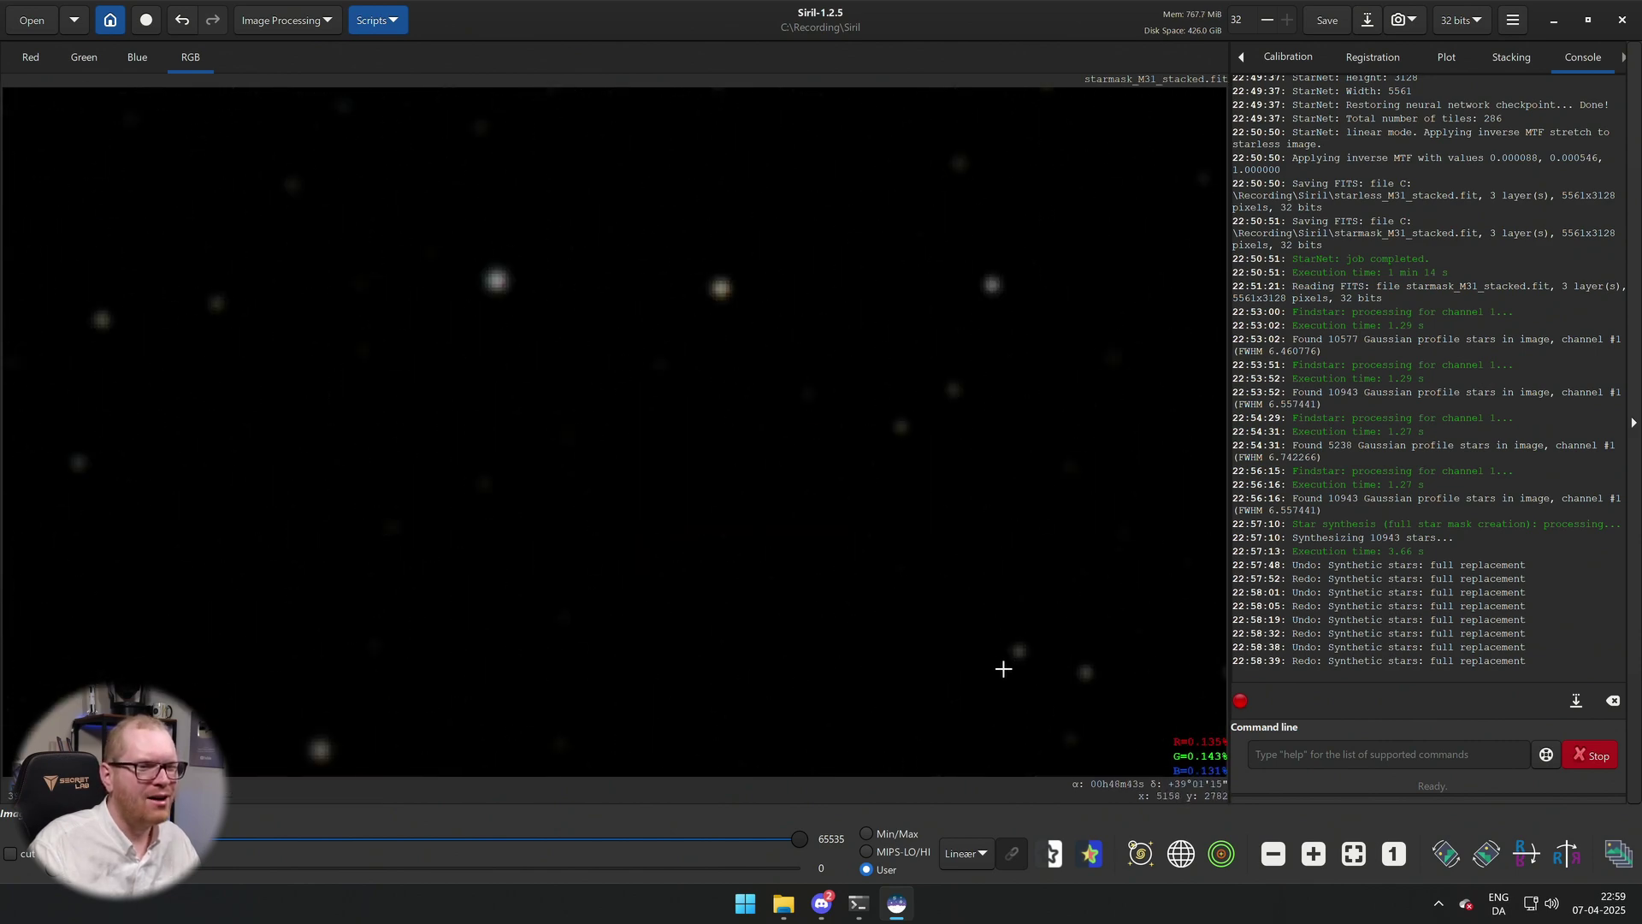
{"action": "scroll", "coordinate": [1011, 676], "scroll_direction": "down", "scroll_amount": 8}
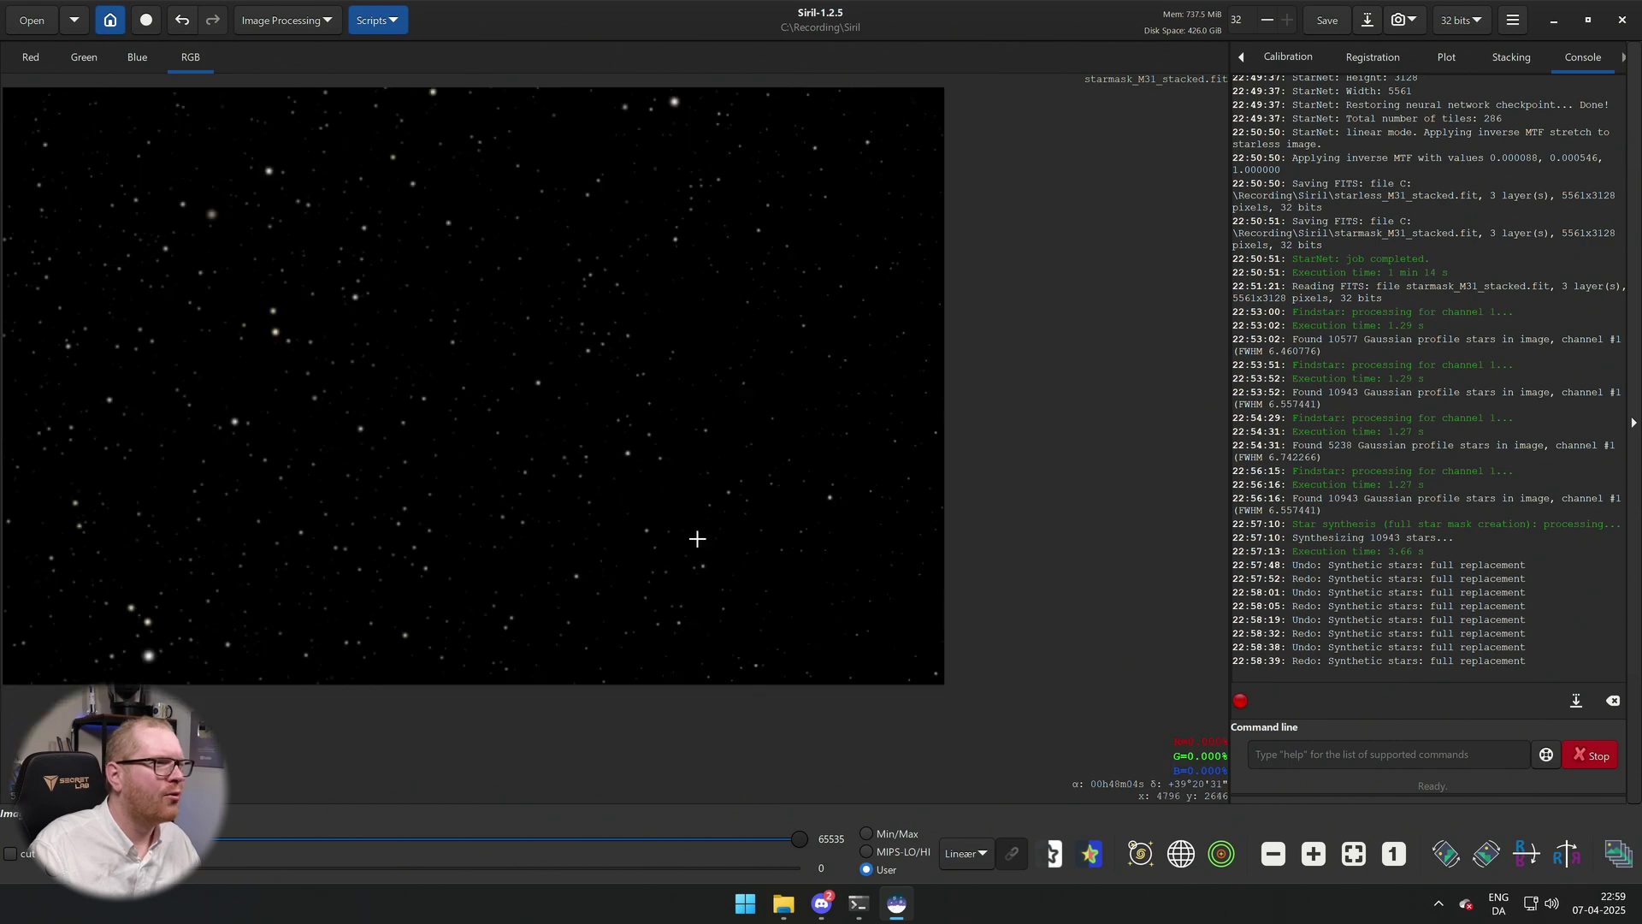
{"action": "scroll", "coordinate": [594, 499], "scroll_direction": "up", "scroll_amount": 2}
{"action": "scroll", "coordinate": [726, 575], "scroll_direction": "down", "scroll_amount": 1}
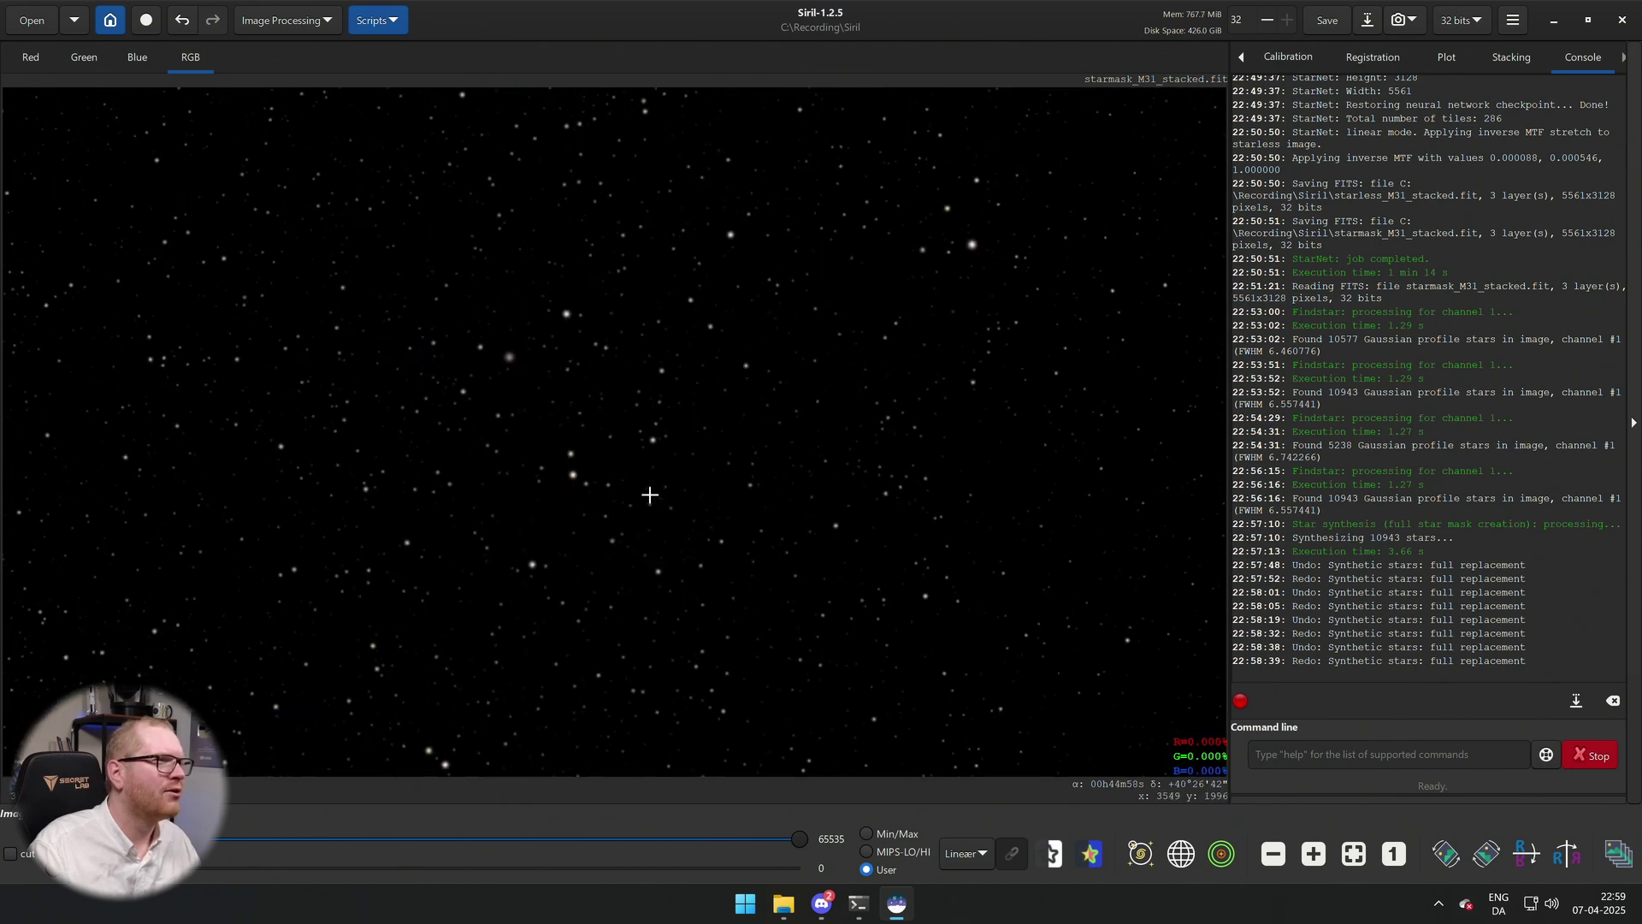
{"action": "left_click_drag", "start_coordinate": [557, 428], "coordinate": [651, 447]}
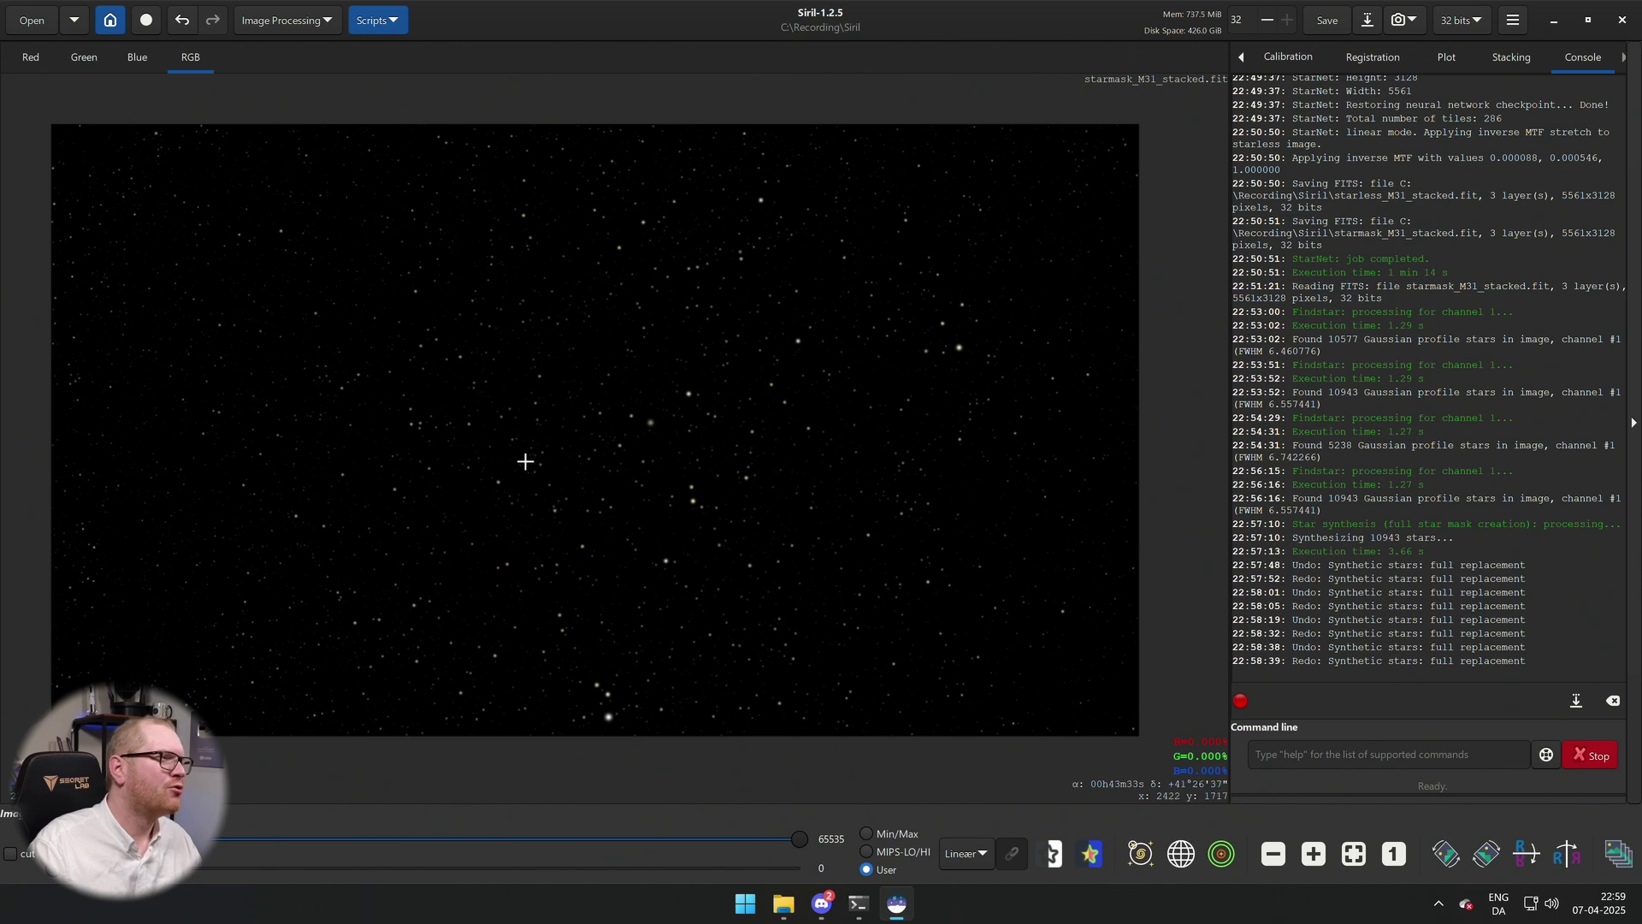
{"action": "scroll", "coordinate": [565, 440], "scroll_direction": "up", "scroll_amount": 4}
{"action": "scroll", "coordinate": [674, 468], "scroll_direction": "down", "scroll_amount": 6}
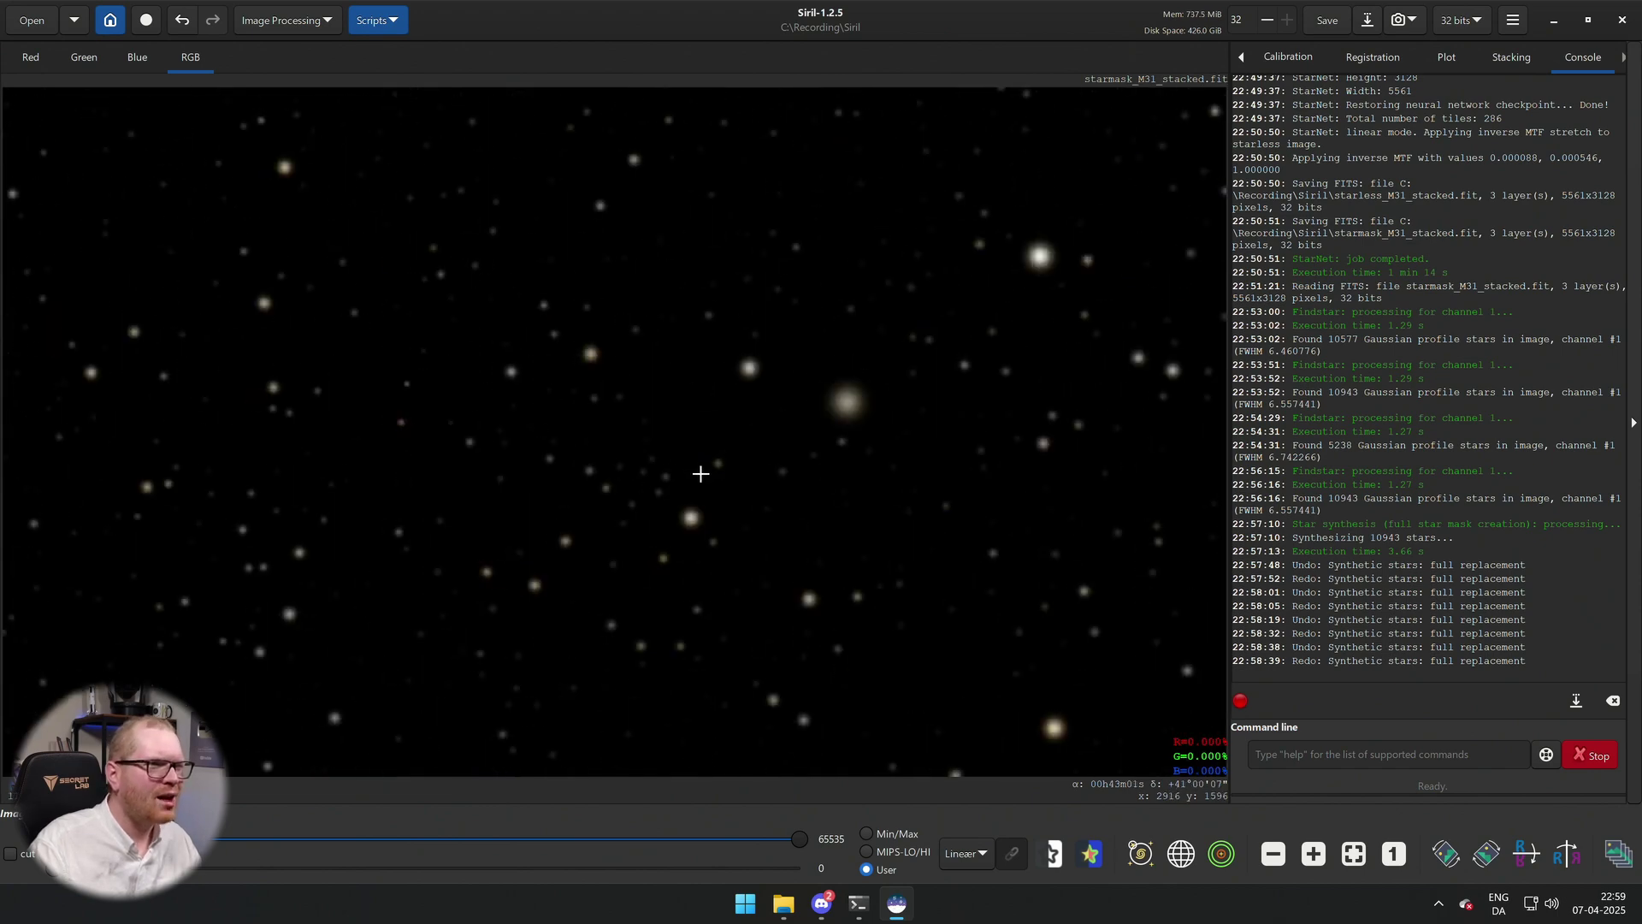
{"action": "scroll", "coordinate": [786, 513], "scroll_direction": "up", "scroll_amount": 5}
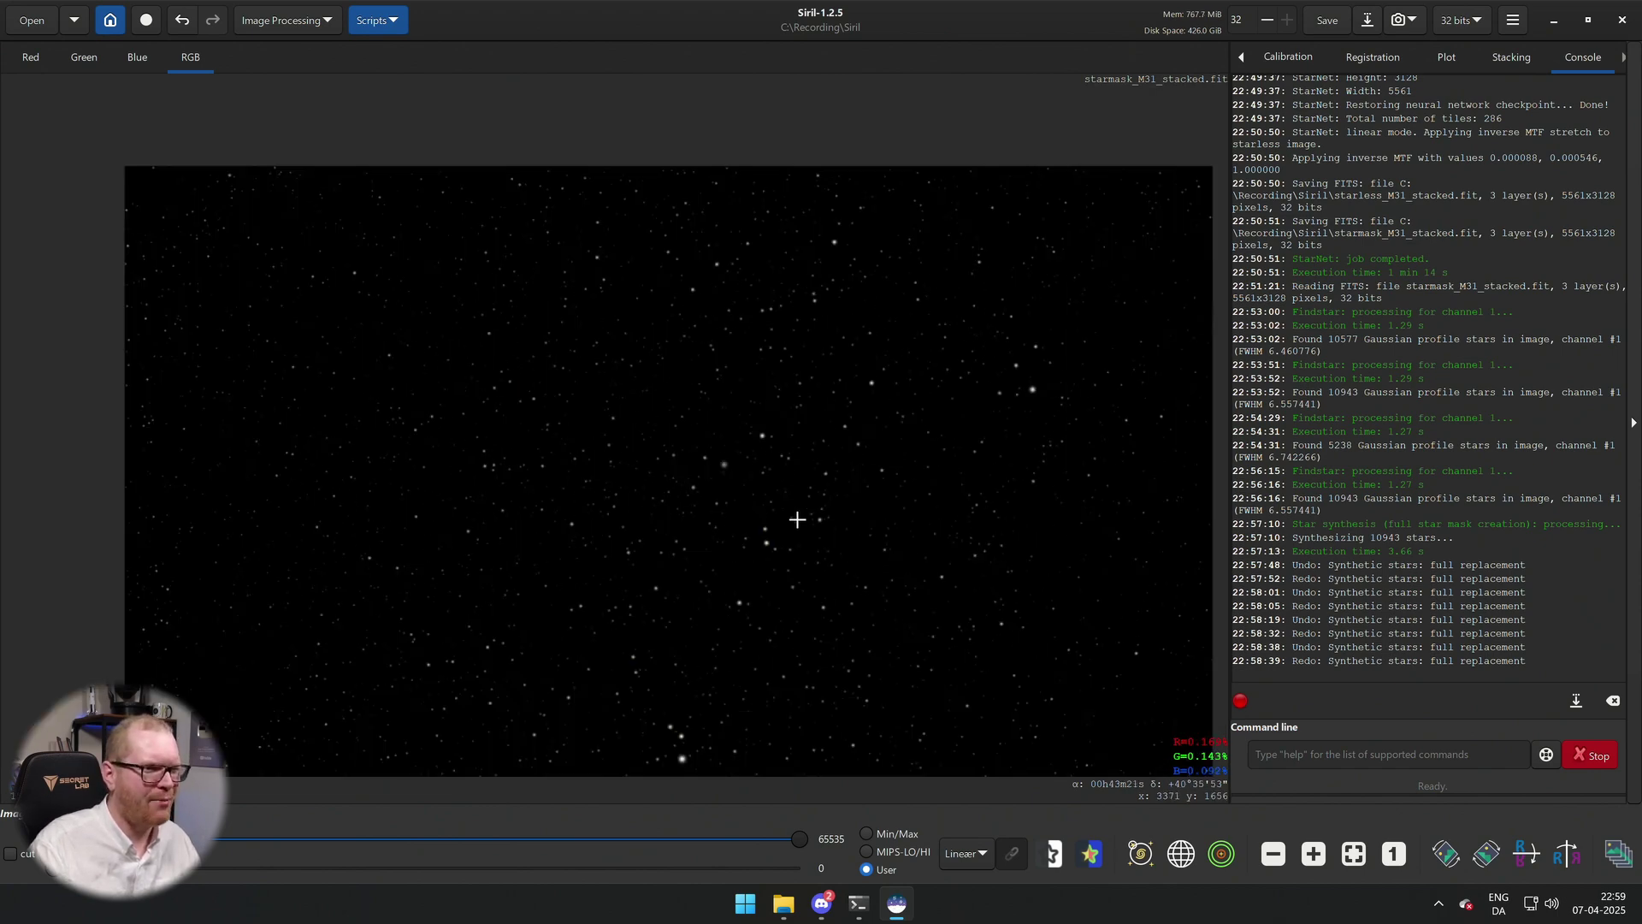
{"action": "scroll", "coordinate": [750, 621], "scroll_direction": "down", "scroll_amount": 5}
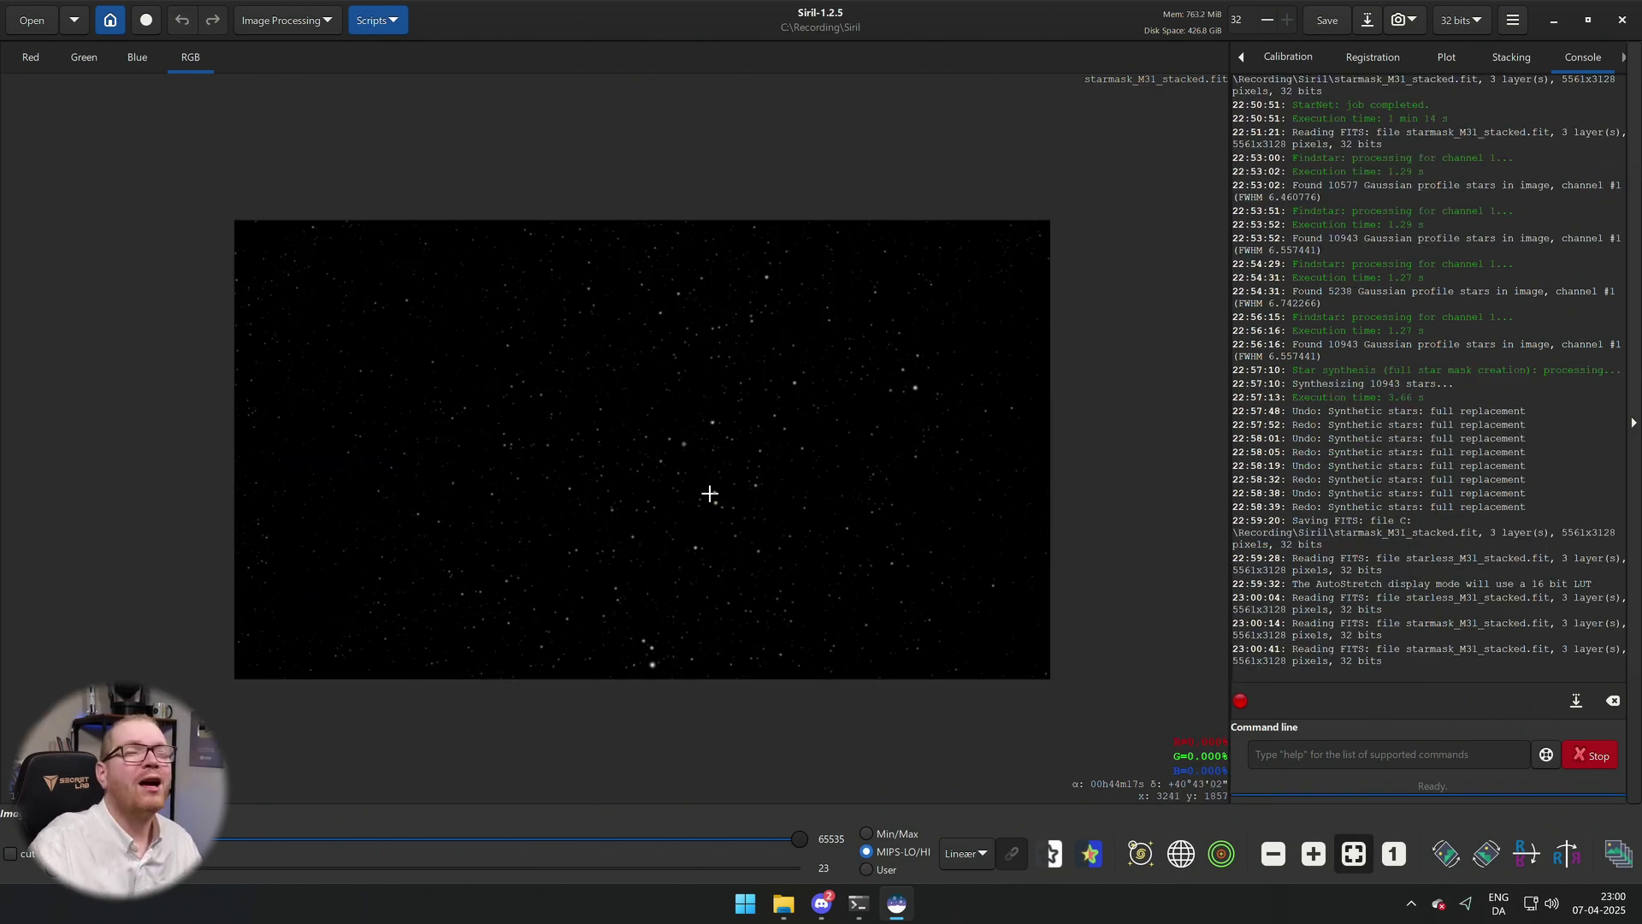
{"action": "scroll", "coordinate": [637, 588], "scroll_direction": "up", "scroll_amount": 1}
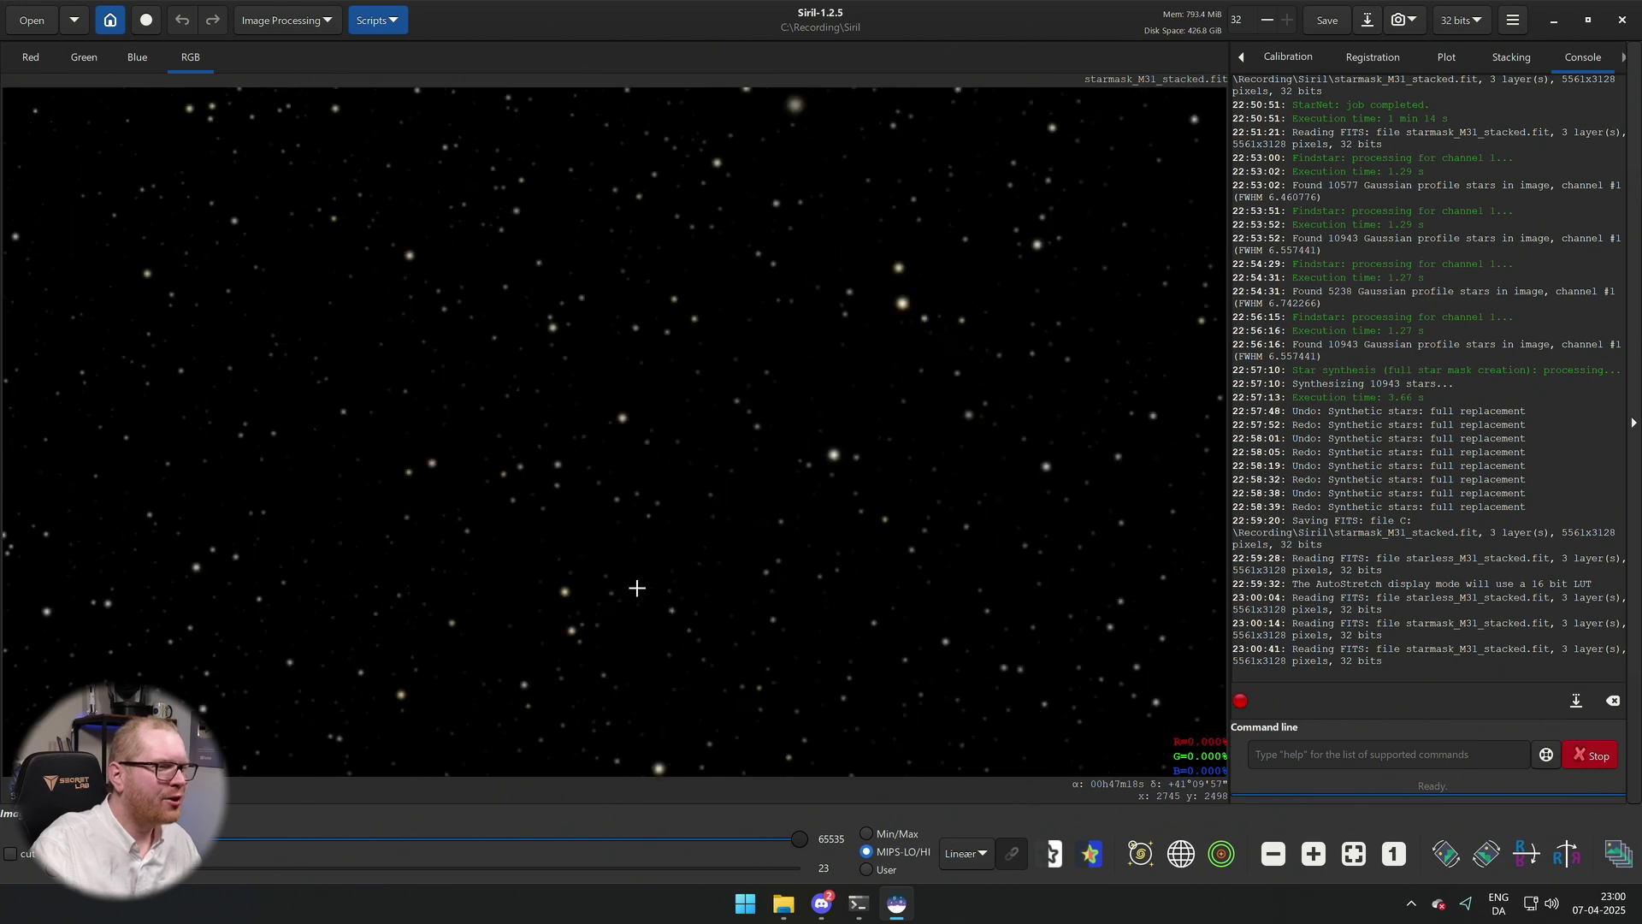
{"action": "scroll", "coordinate": [637, 588], "scroll_direction": "down", "scroll_amount": 1}
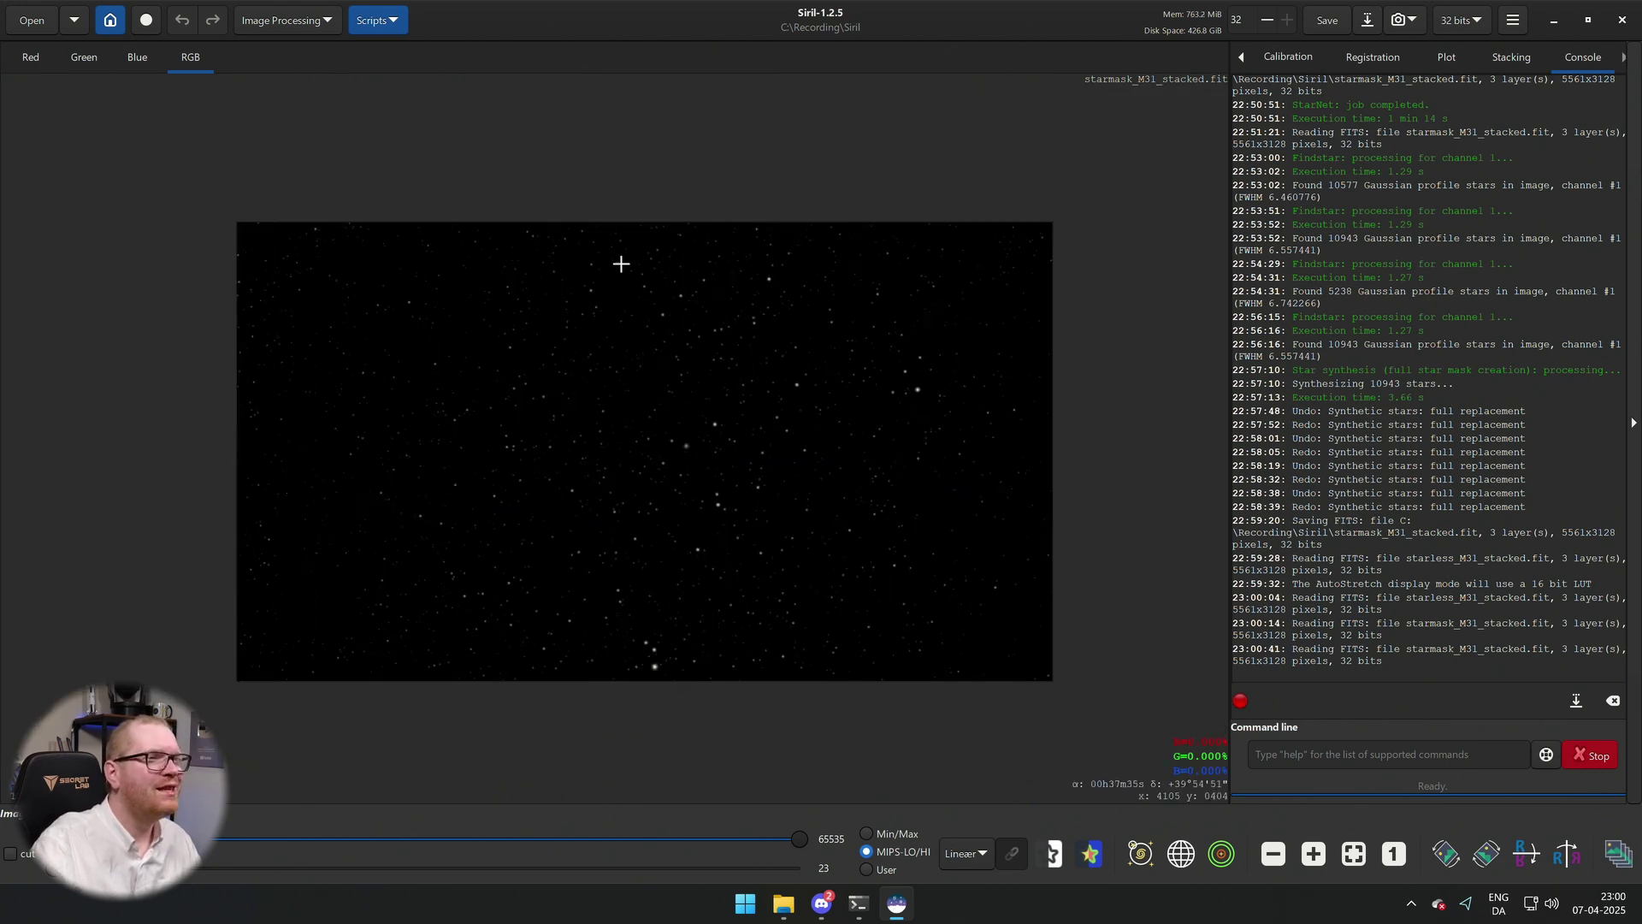
Load starless_M31_stacked.fit from the Siril folder in place of the star mask.
{"action": "left_click", "coordinate": [775, 901]}
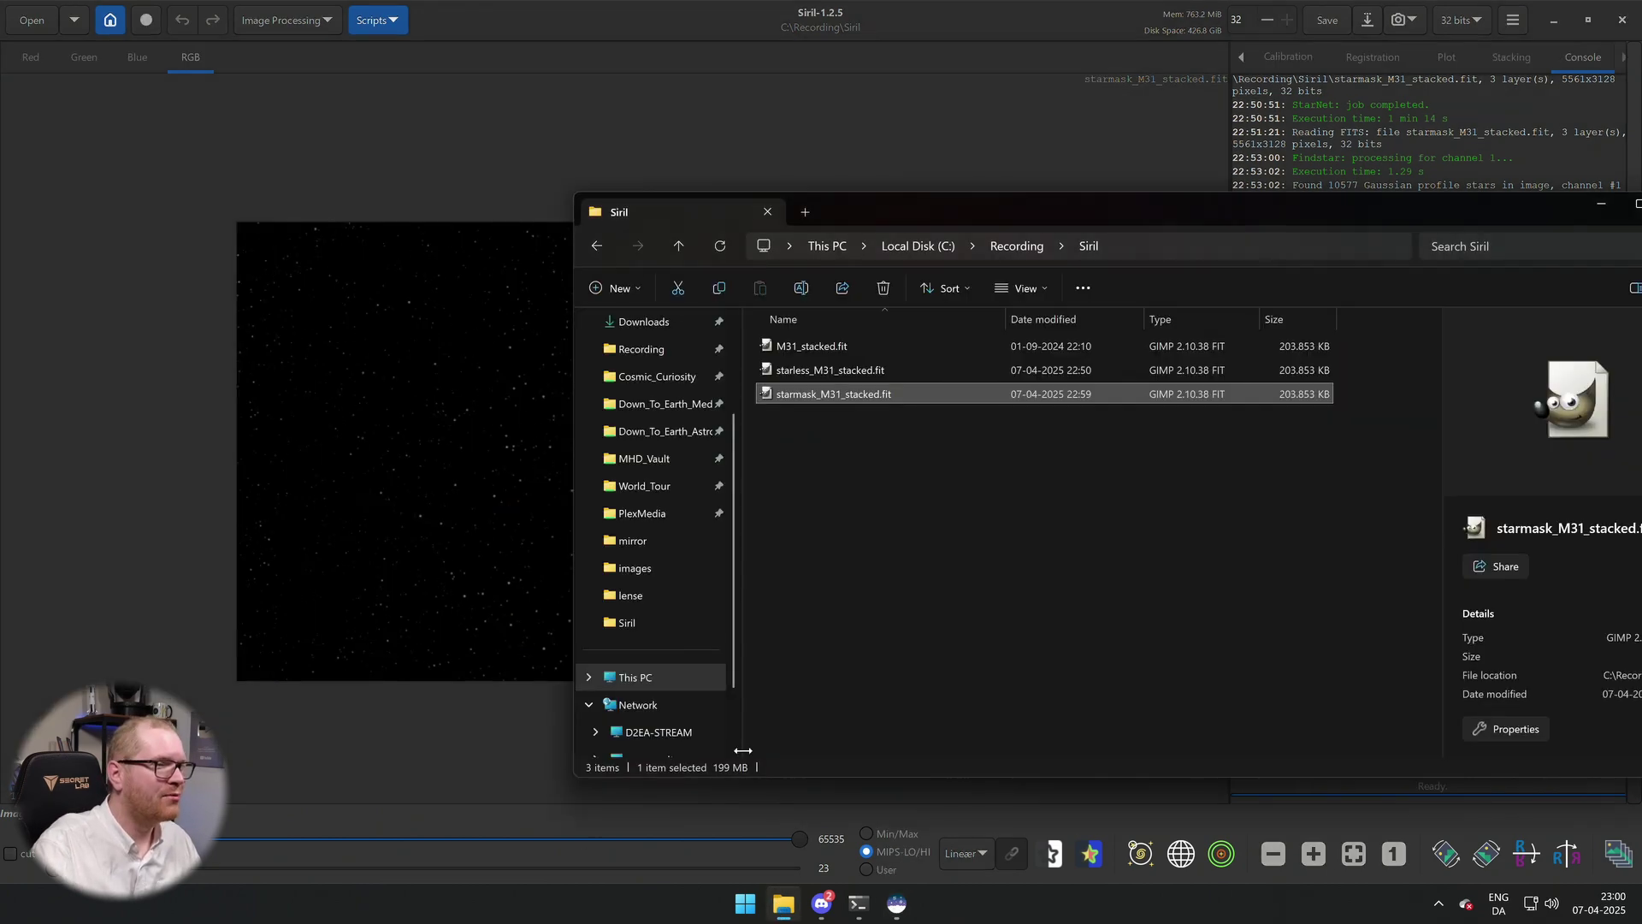
{"action": "left_click", "coordinate": [821, 373]}
{"action": "left_click_drag", "start_coordinate": [821, 373], "coordinate": [484, 426]}
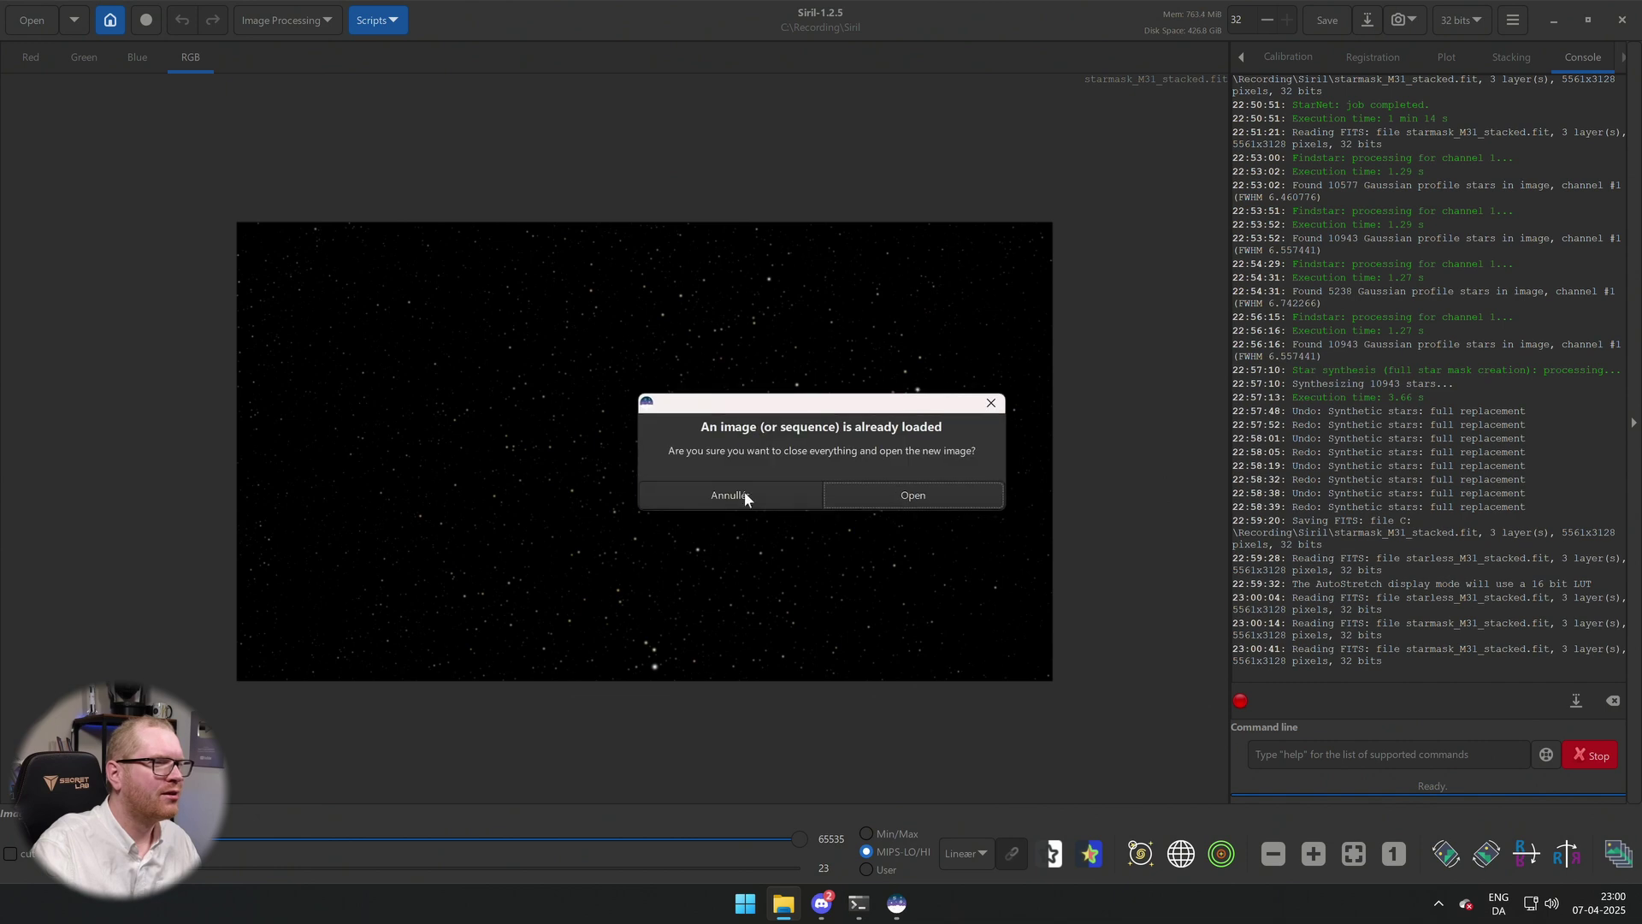
{"action": "left_click", "coordinate": [733, 490]}
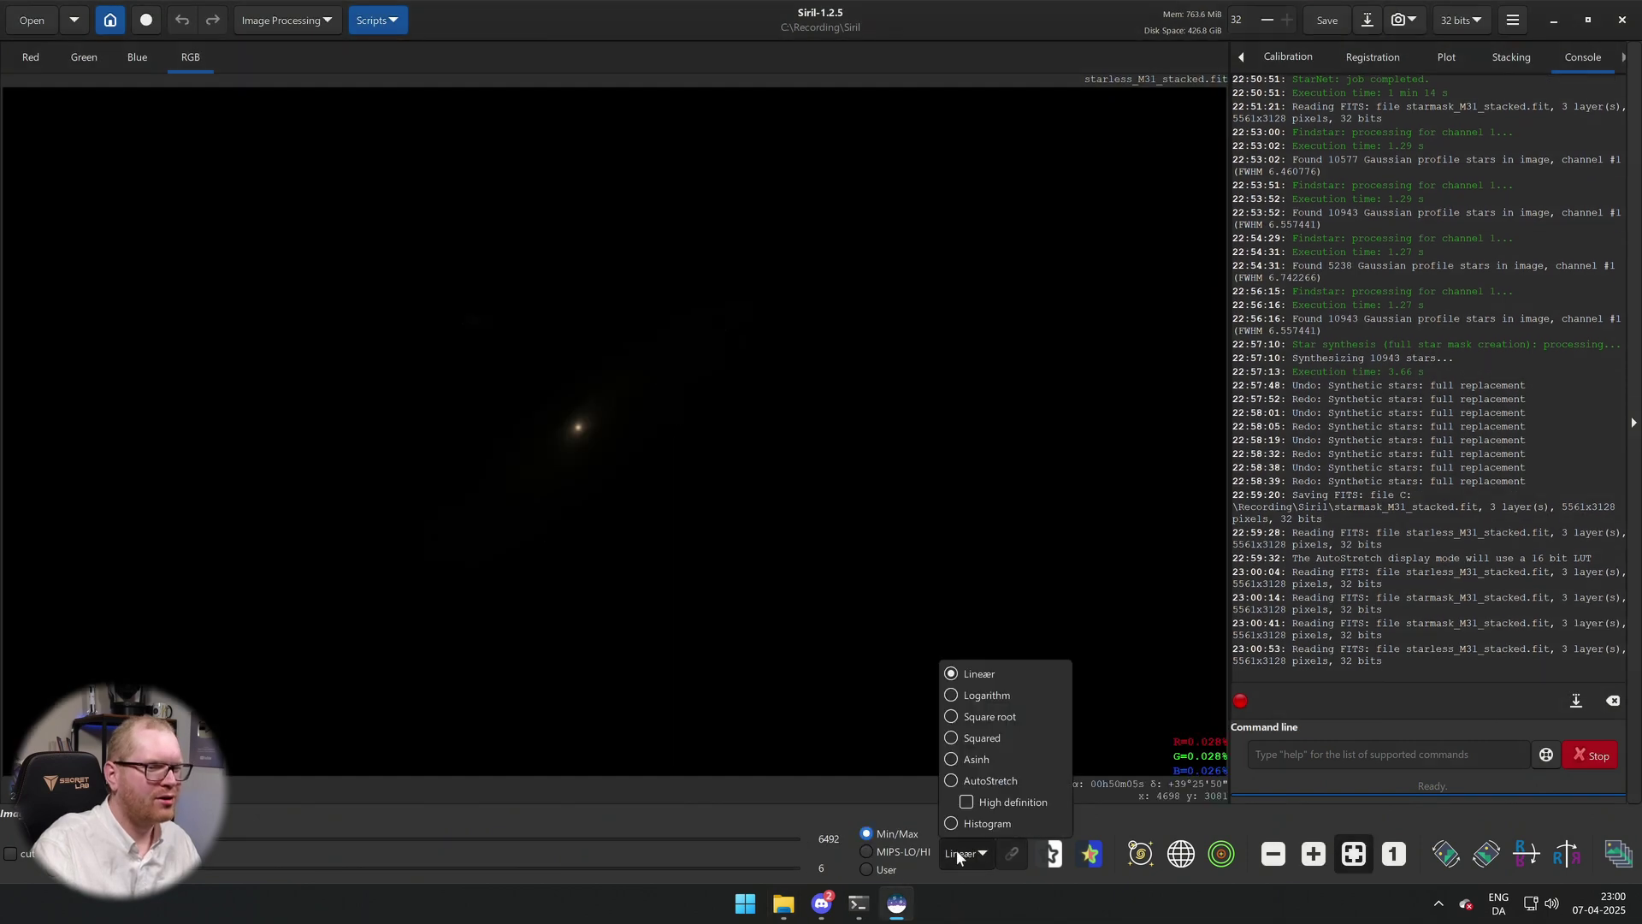
Preview the whole starless galaxy image with the AutoStretch display mode.
{"action": "left_click", "coordinate": [990, 780]}
{"action": "scroll", "coordinate": [664, 542], "scroll_direction": "down", "scroll_amount": 3}
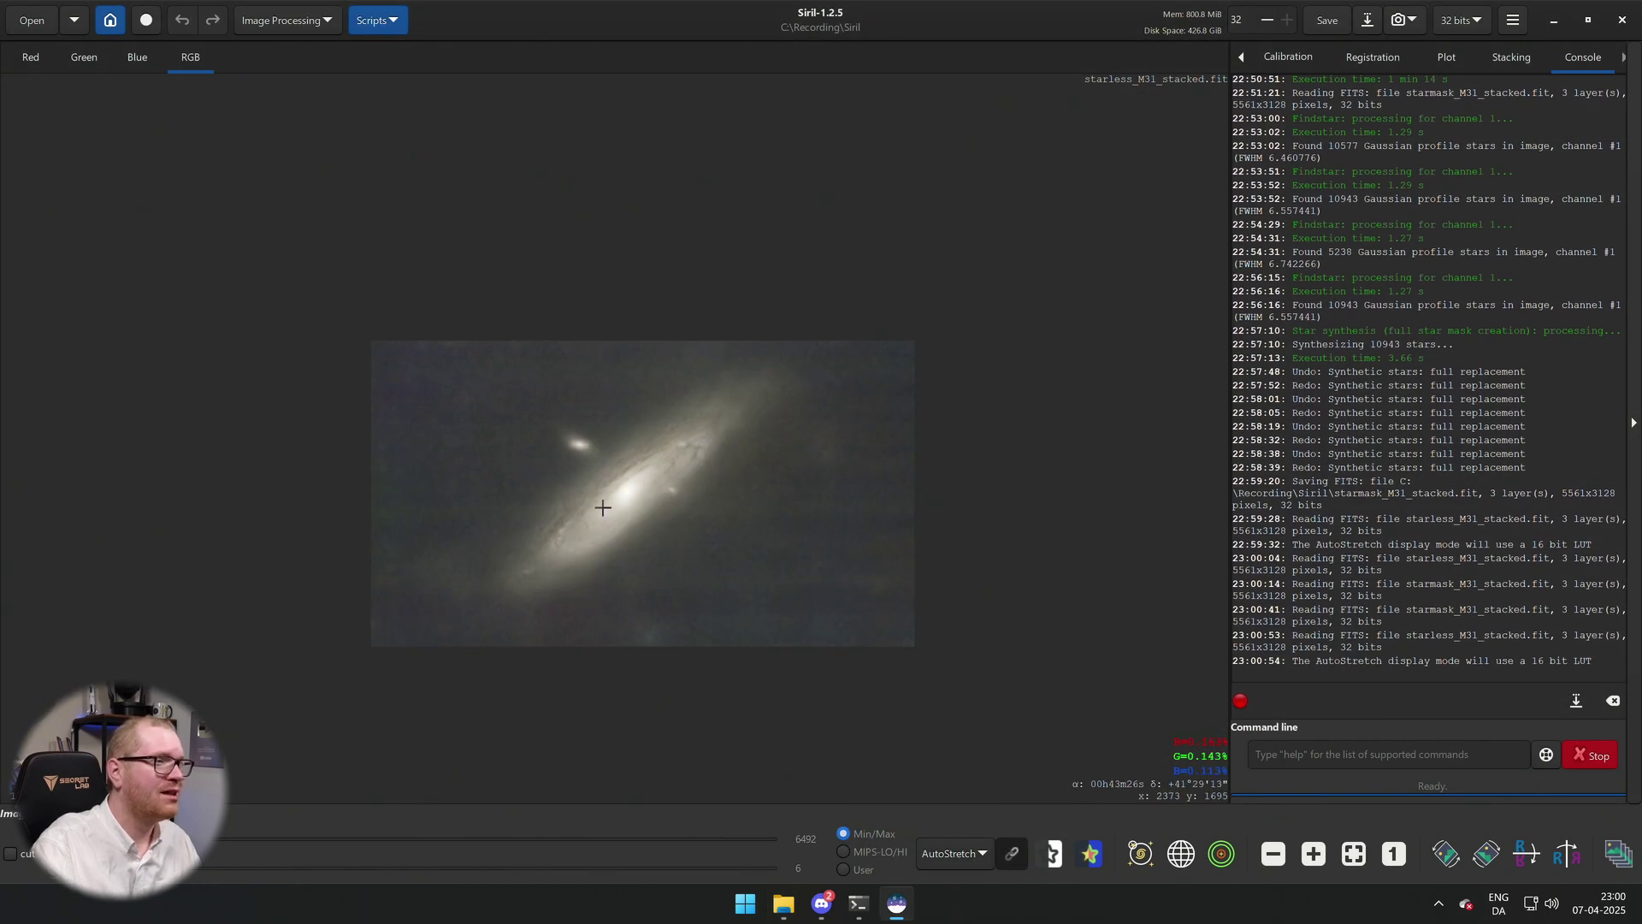
{"action": "scroll", "coordinate": [606, 508], "scroll_direction": "up", "scroll_amount": 1}
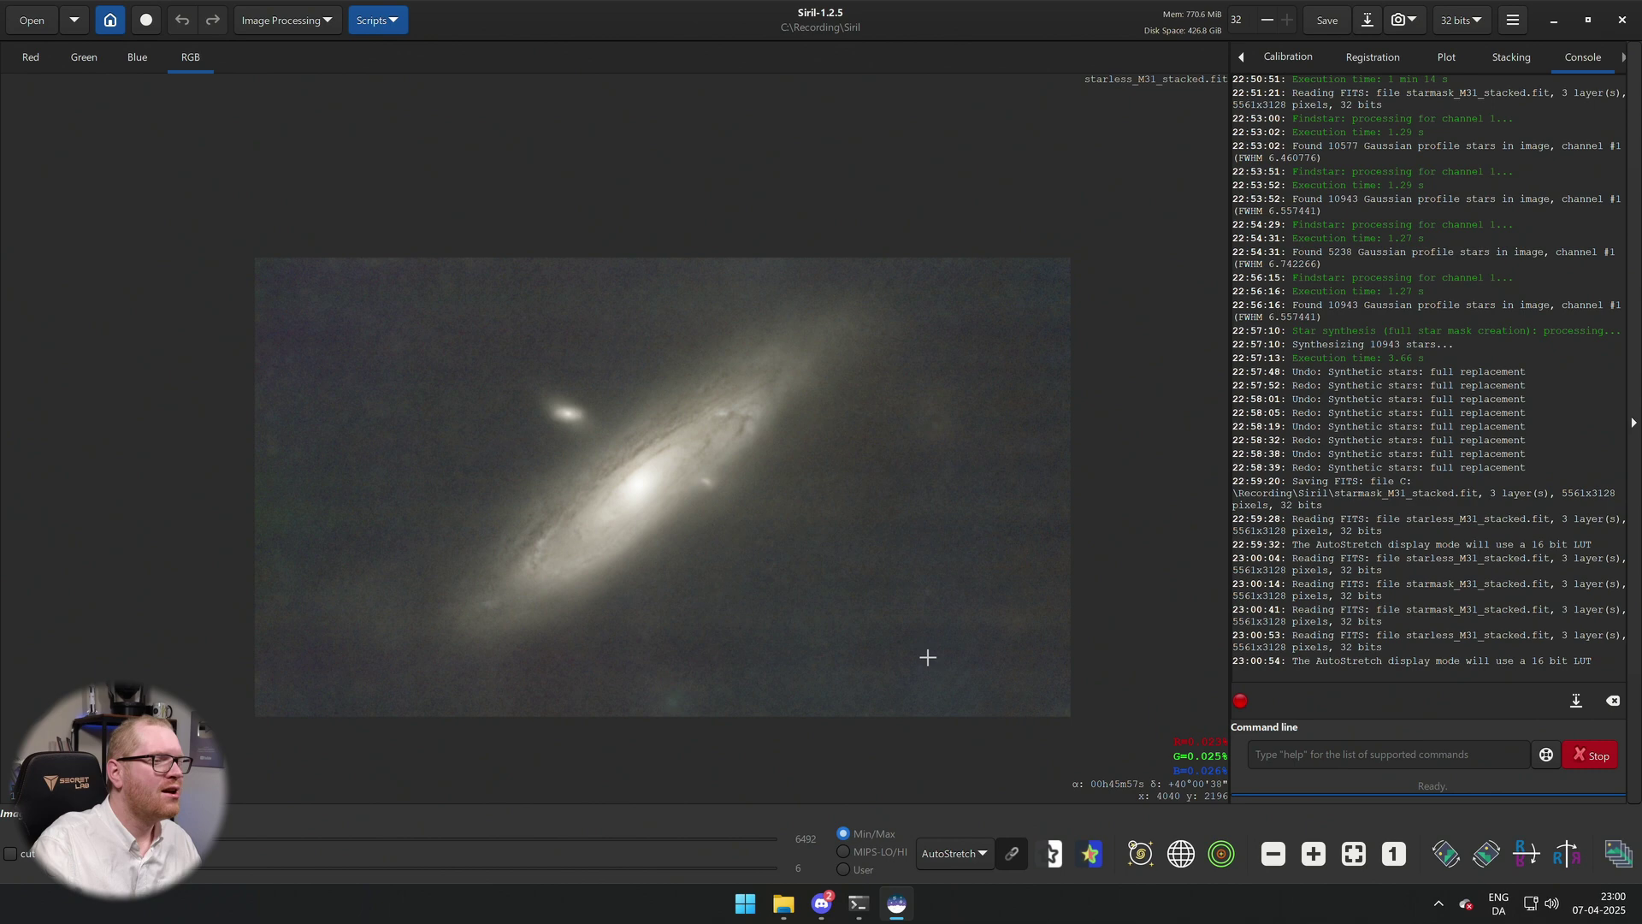
Return the display mode to Linear and open Generalised Hyperbolic Stretch Transformations for the starless image.
{"action": "left_click", "coordinate": [953, 853]}
{"action": "left_click", "coordinate": [947, 675]}
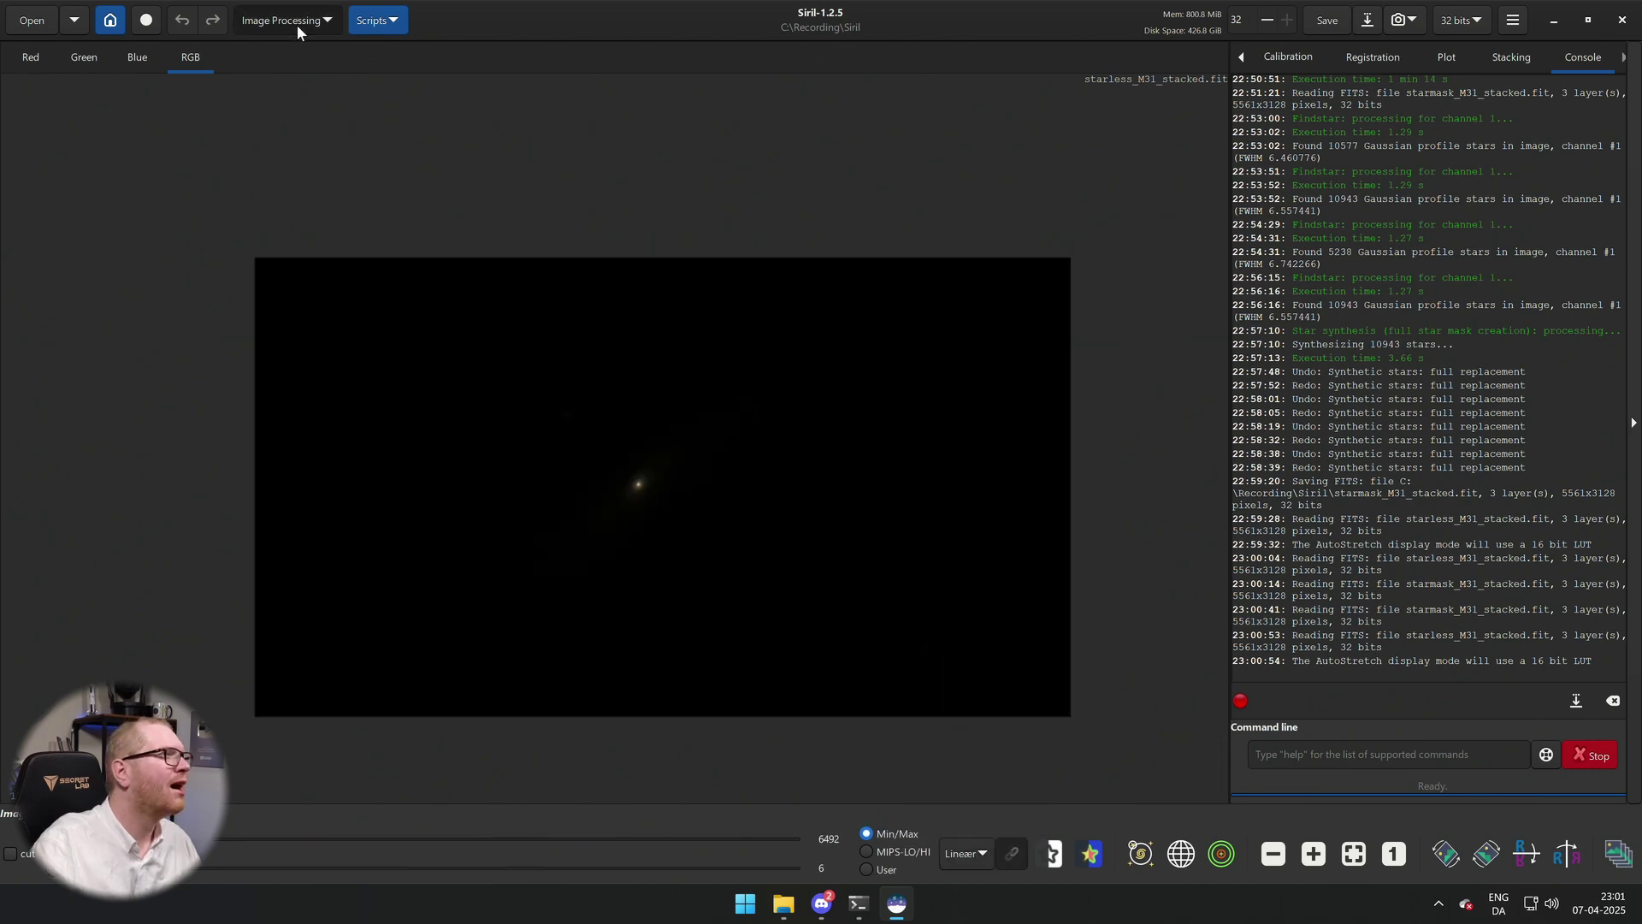
{"action": "left_click", "coordinate": [296, 23]}
{"action": "left_click", "coordinate": [360, 91]}
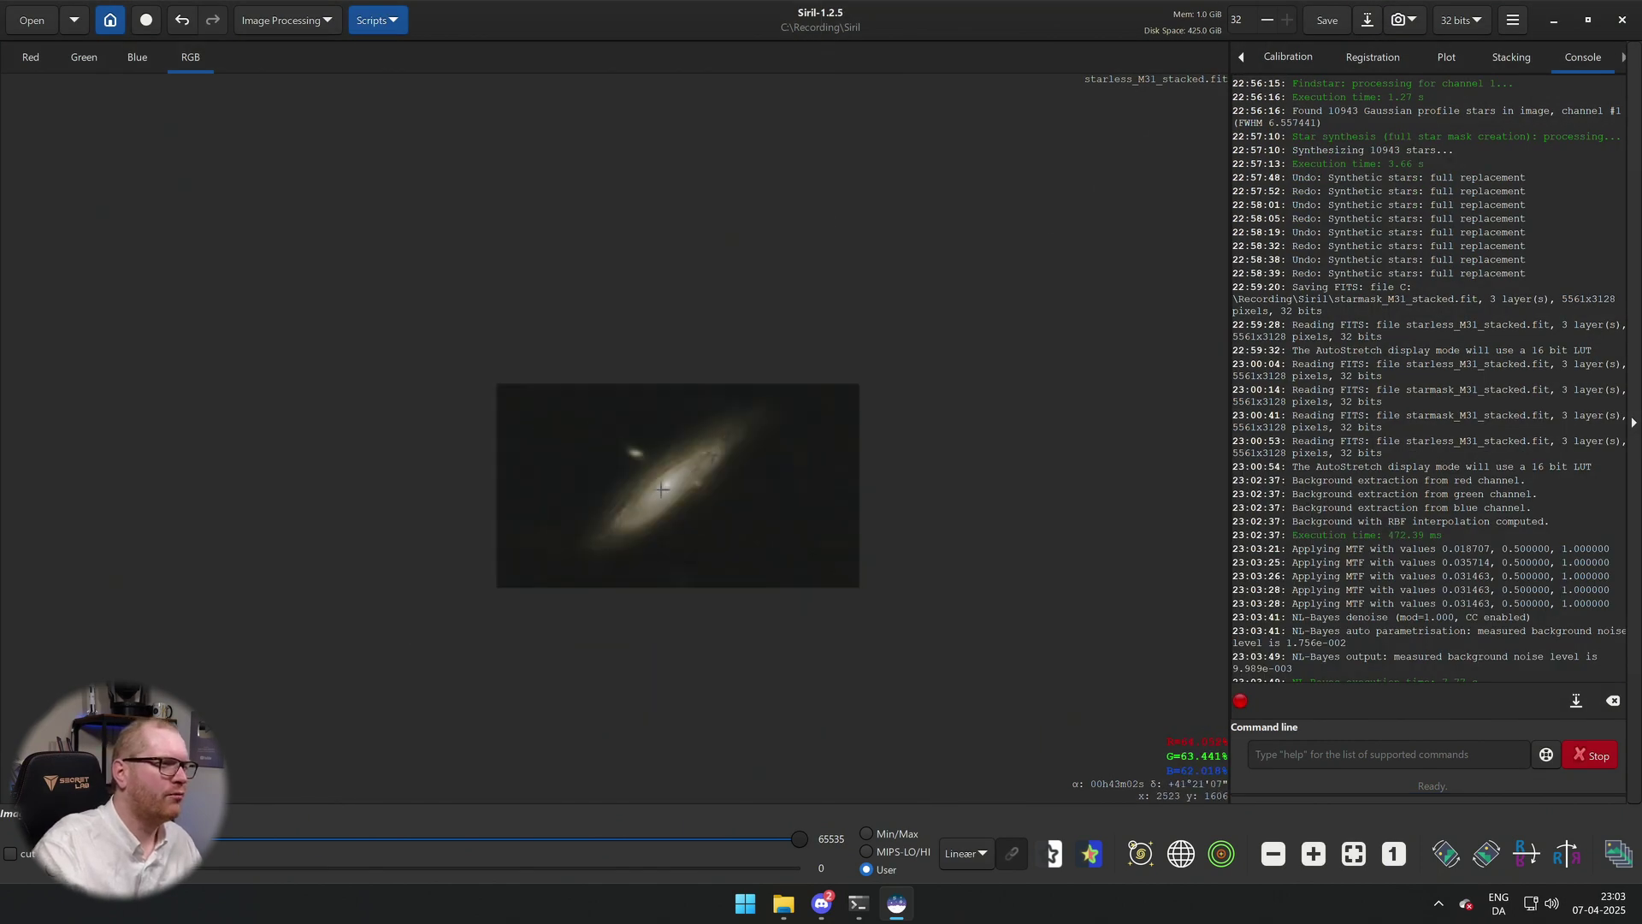
Save the processed starless image as starless_M31_stacked.fit.
{"action": "key", "text": "ctrl+s"}
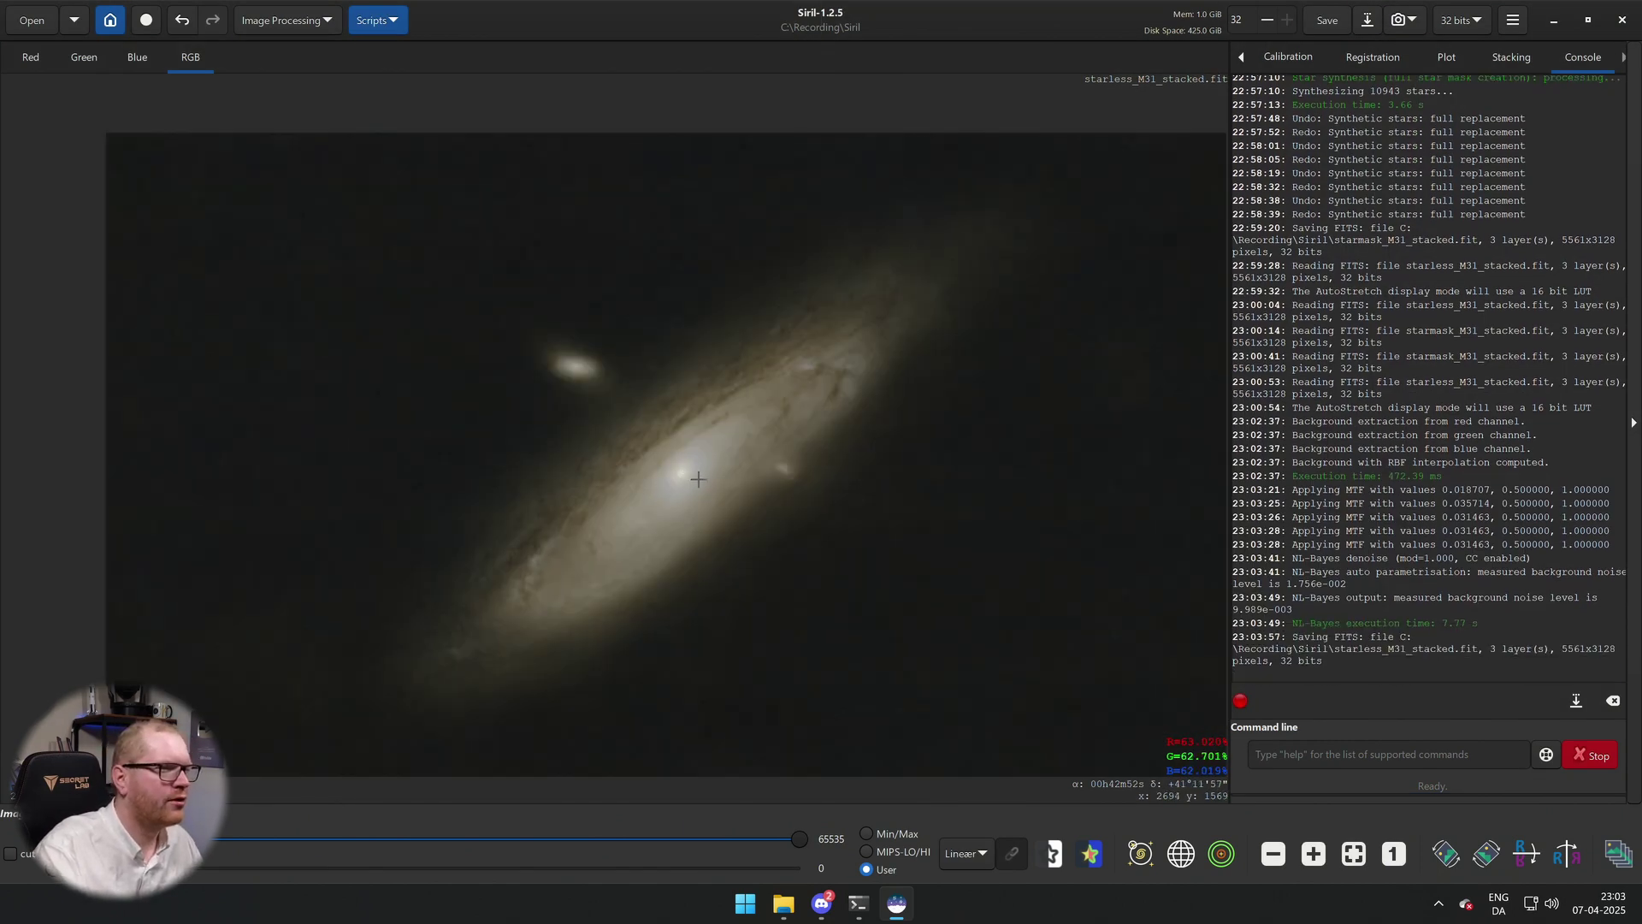
{"action": "scroll", "coordinate": [742, 496], "scroll_direction": "down", "scroll_amount": 1}
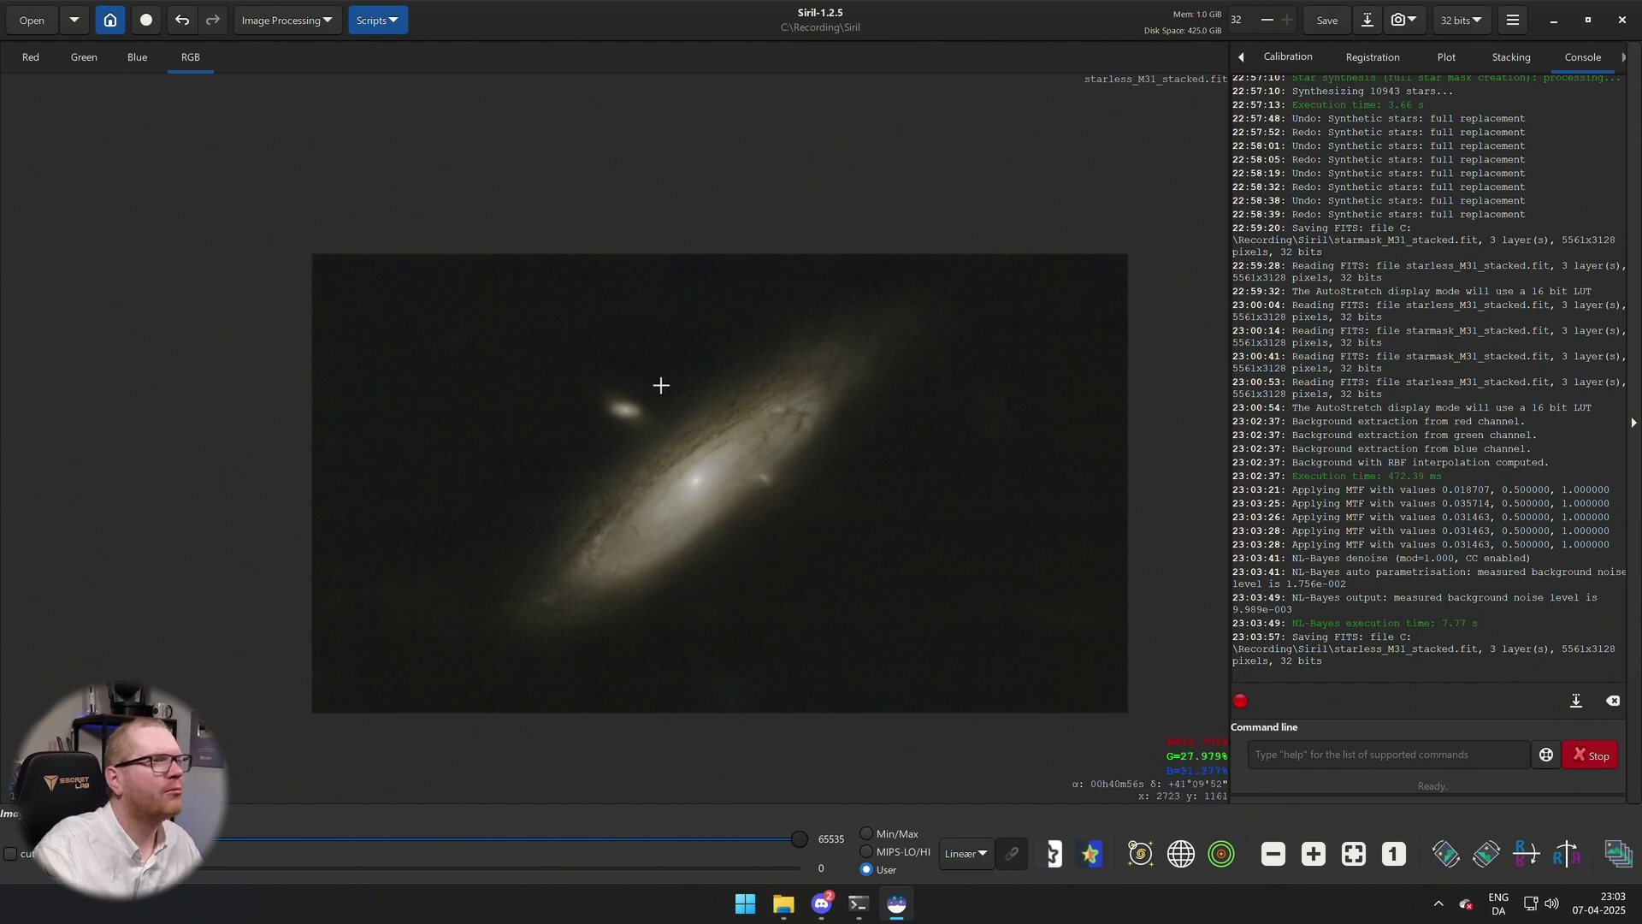
Open Star Recomposition and load starless_M31_stacked.fit from the Siril folder as the background image.
{"action": "left_click", "coordinate": [284, 19]}
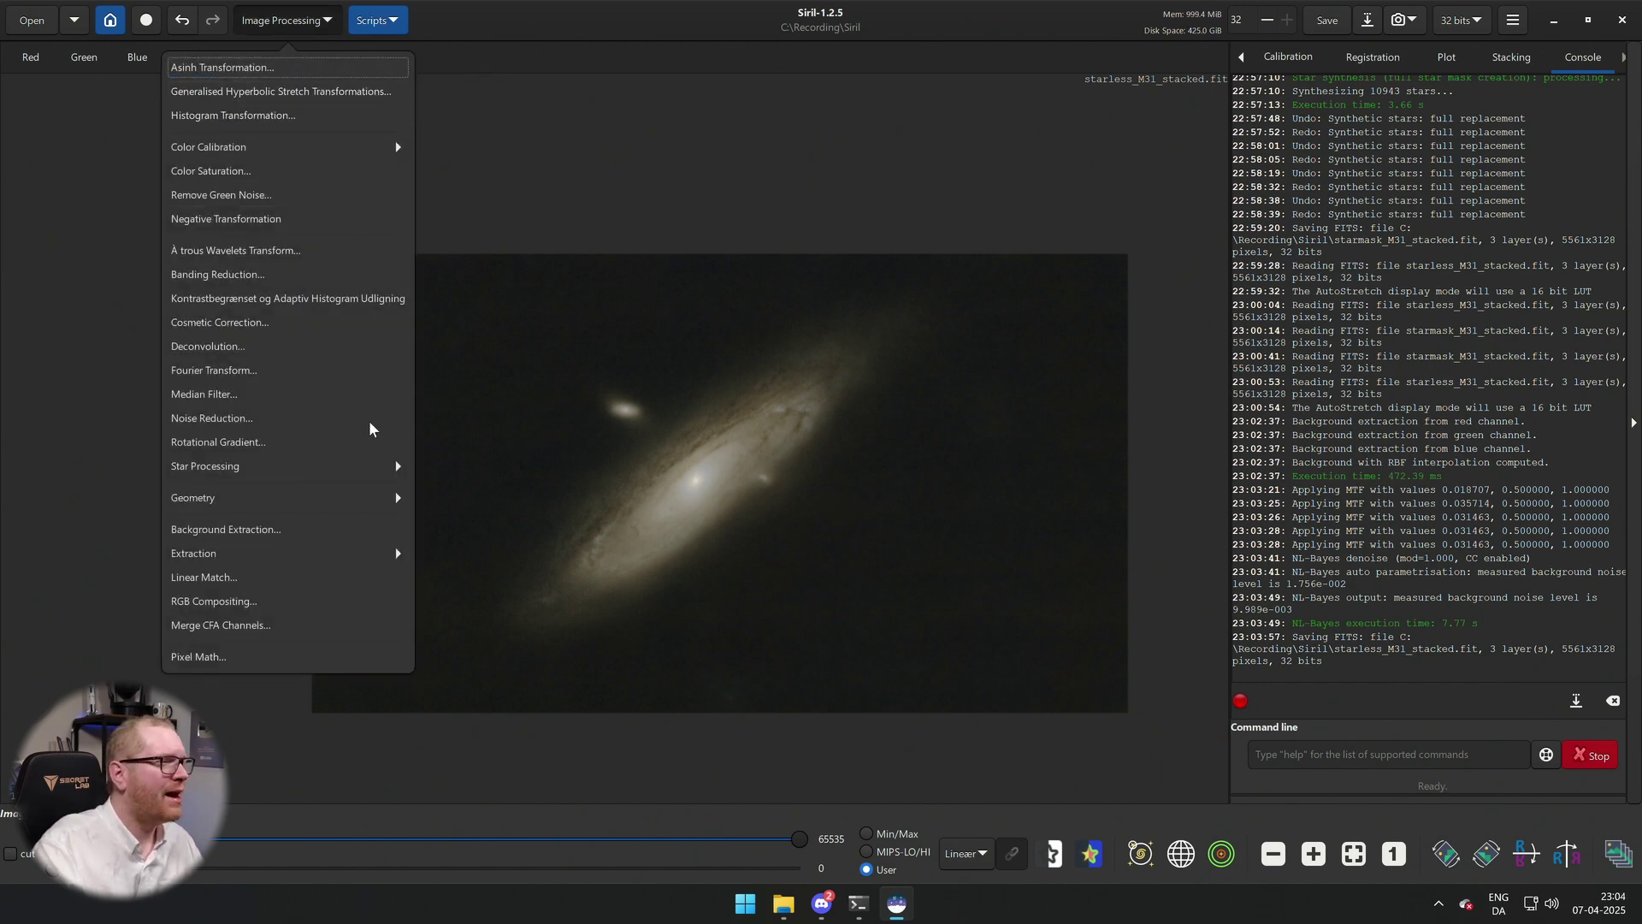
{"action": "left_click", "coordinate": [246, 468]}
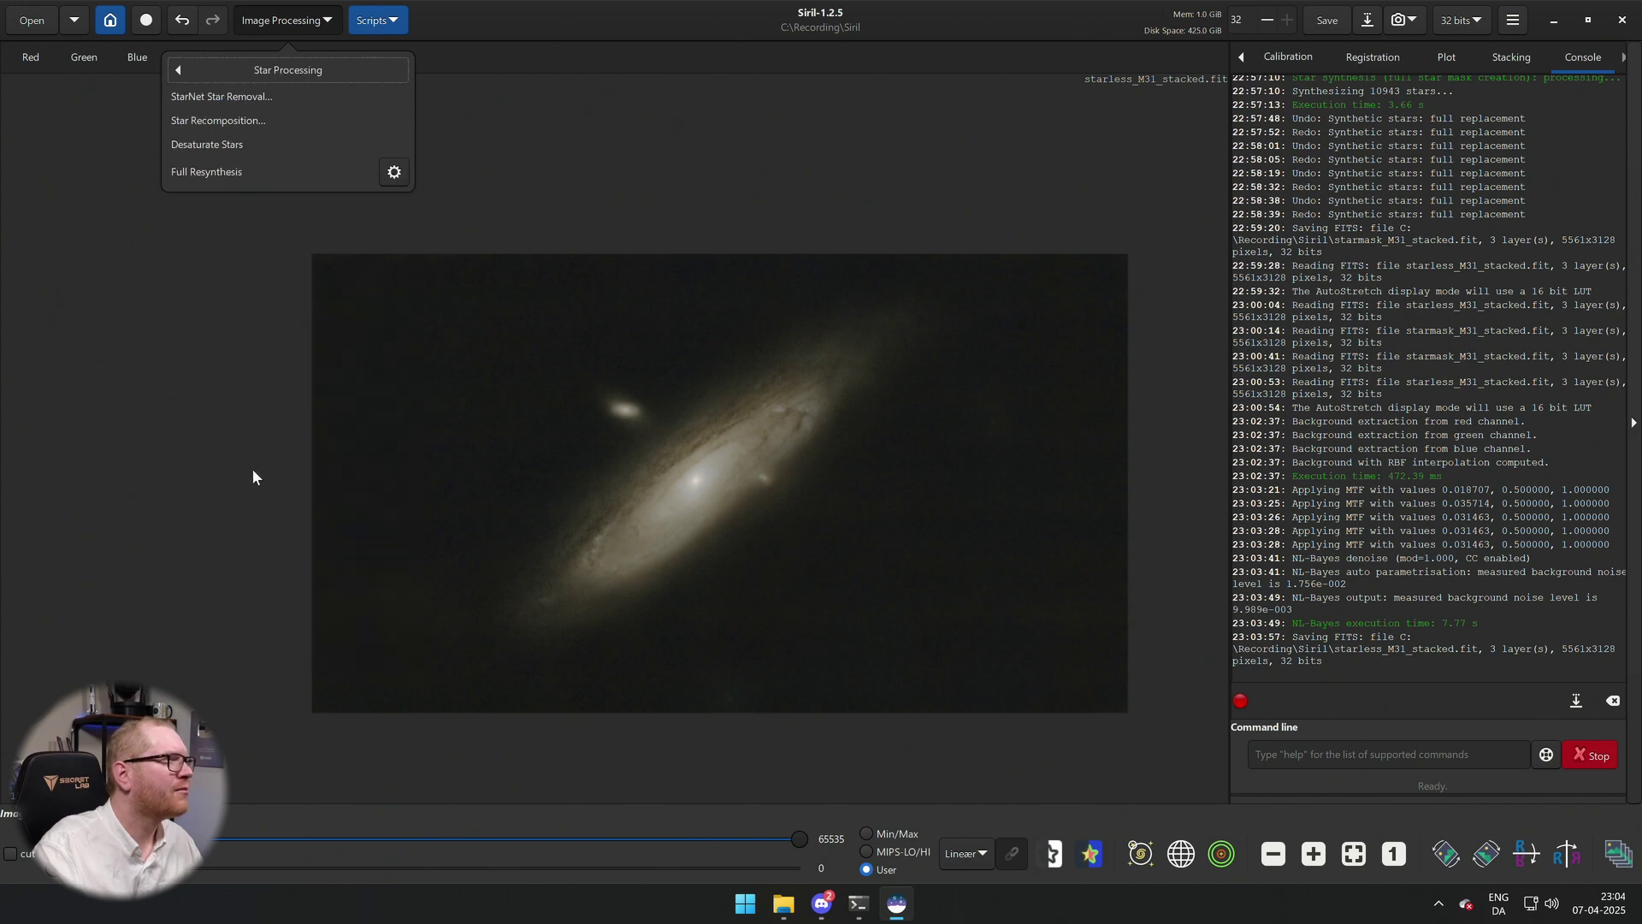
{"action": "left_click", "coordinate": [229, 120]}
{"action": "left_click_drag", "start_coordinate": [807, 203], "coordinate": [633, 238]}
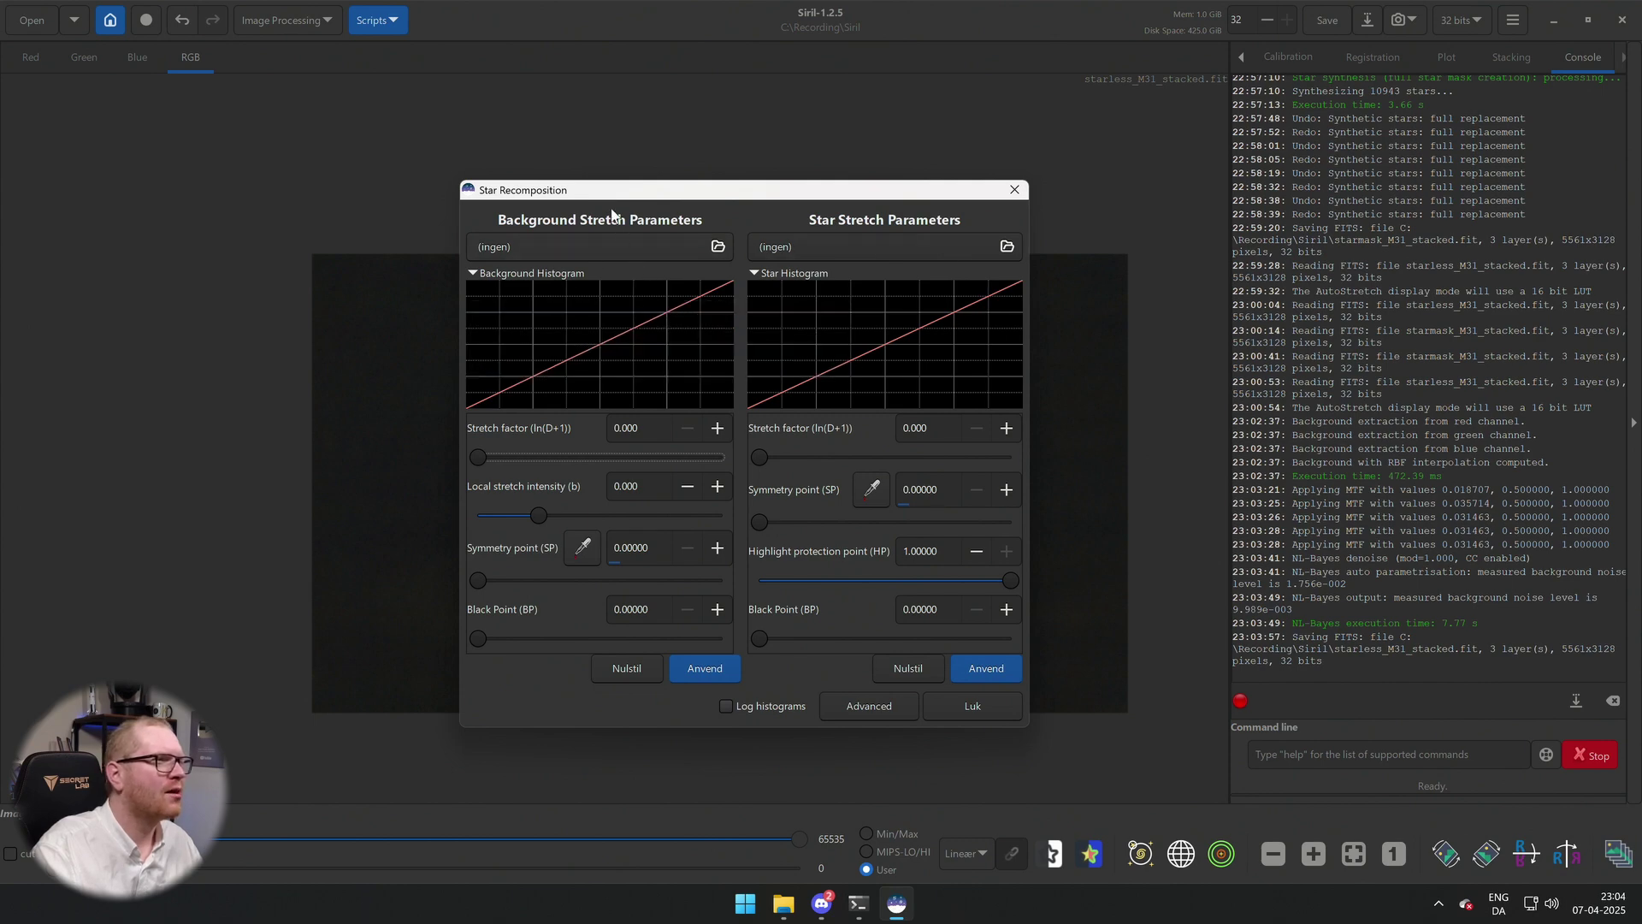
{"action": "left_click", "coordinate": [612, 246]}
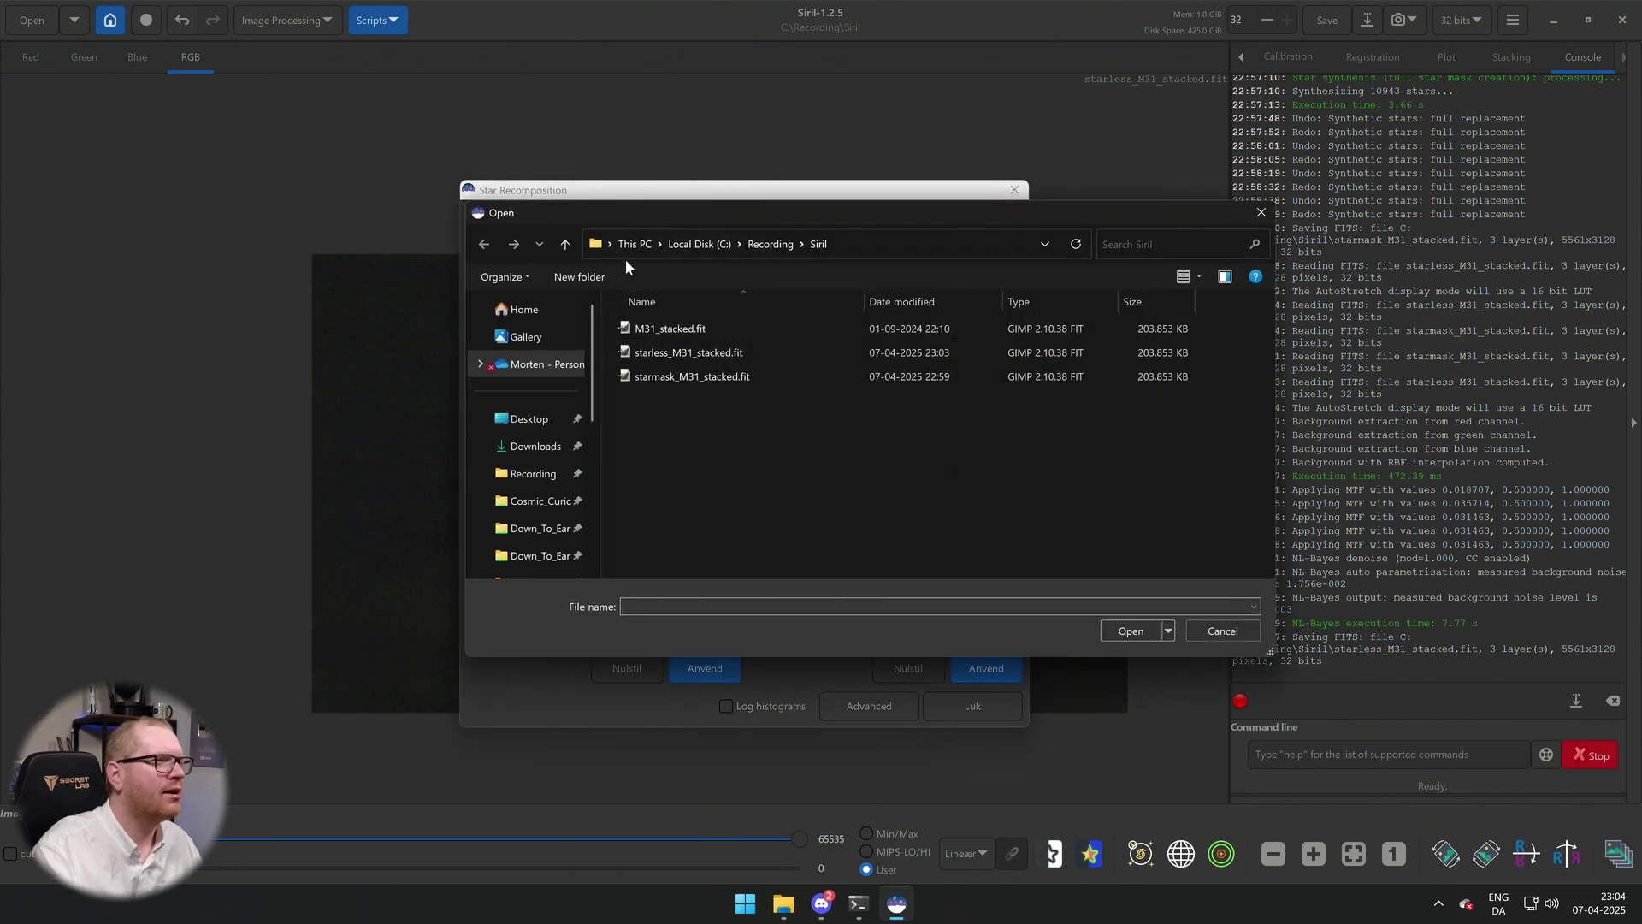
{"action": "mouse_move", "coordinate": [676, 212]}
{"action": "left_mouse_down"}
{"action": "mouse_move", "coordinate": [722, 266]}
{"action": "mouse_move", "coordinate": [704, 181]}
{"action": "left_mouse_up"}
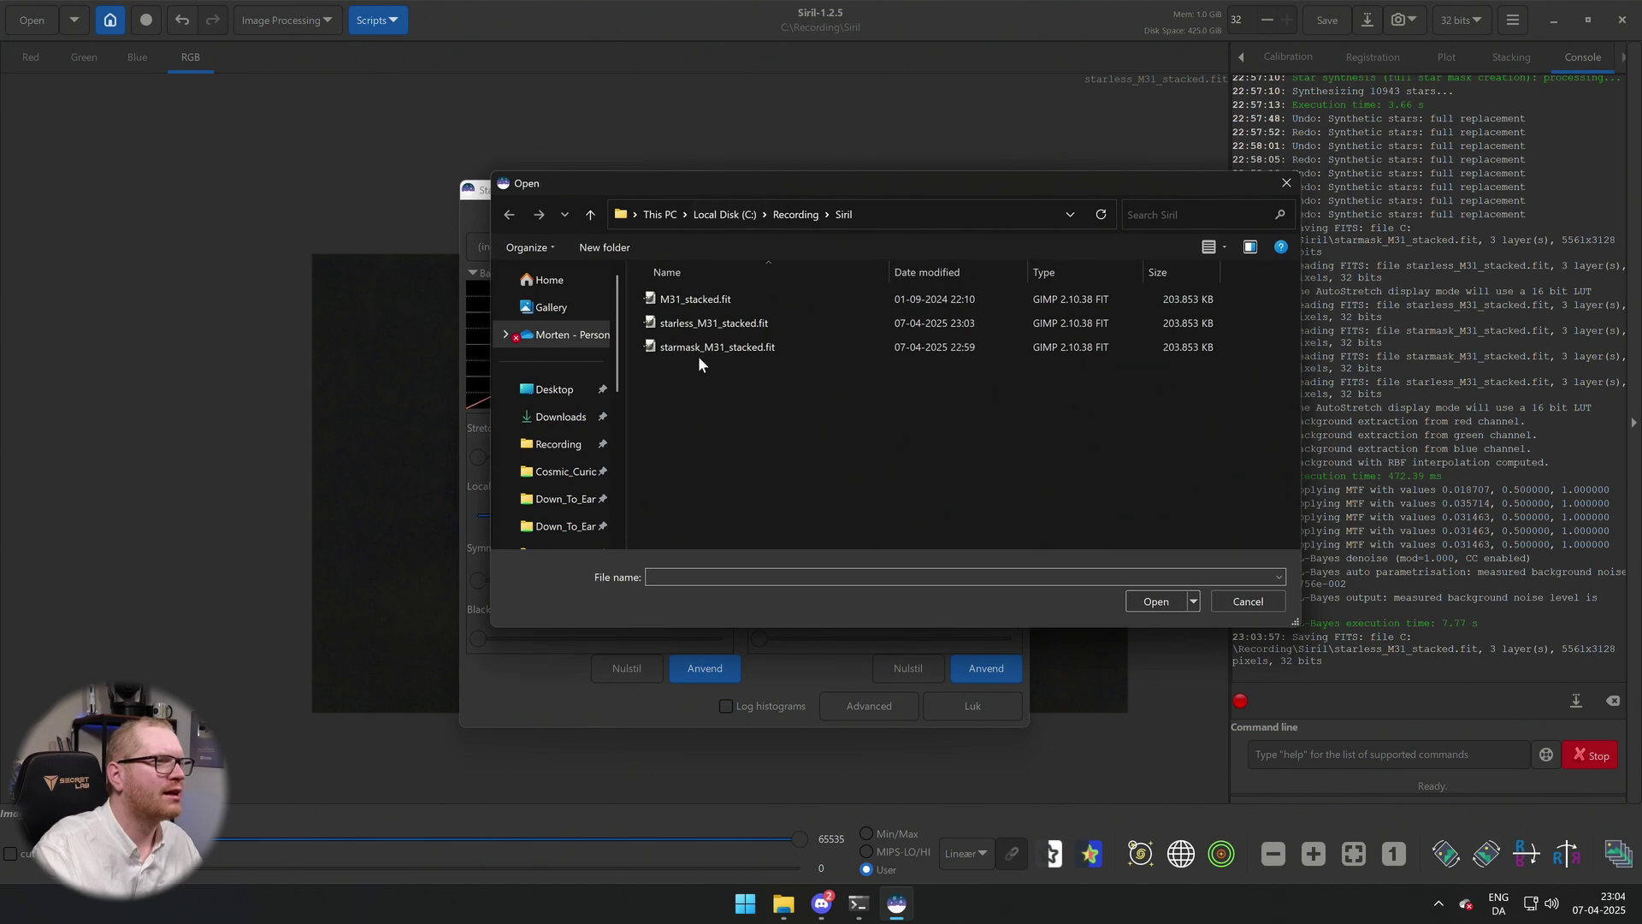
{"action": "left_click", "coordinate": [693, 327]}
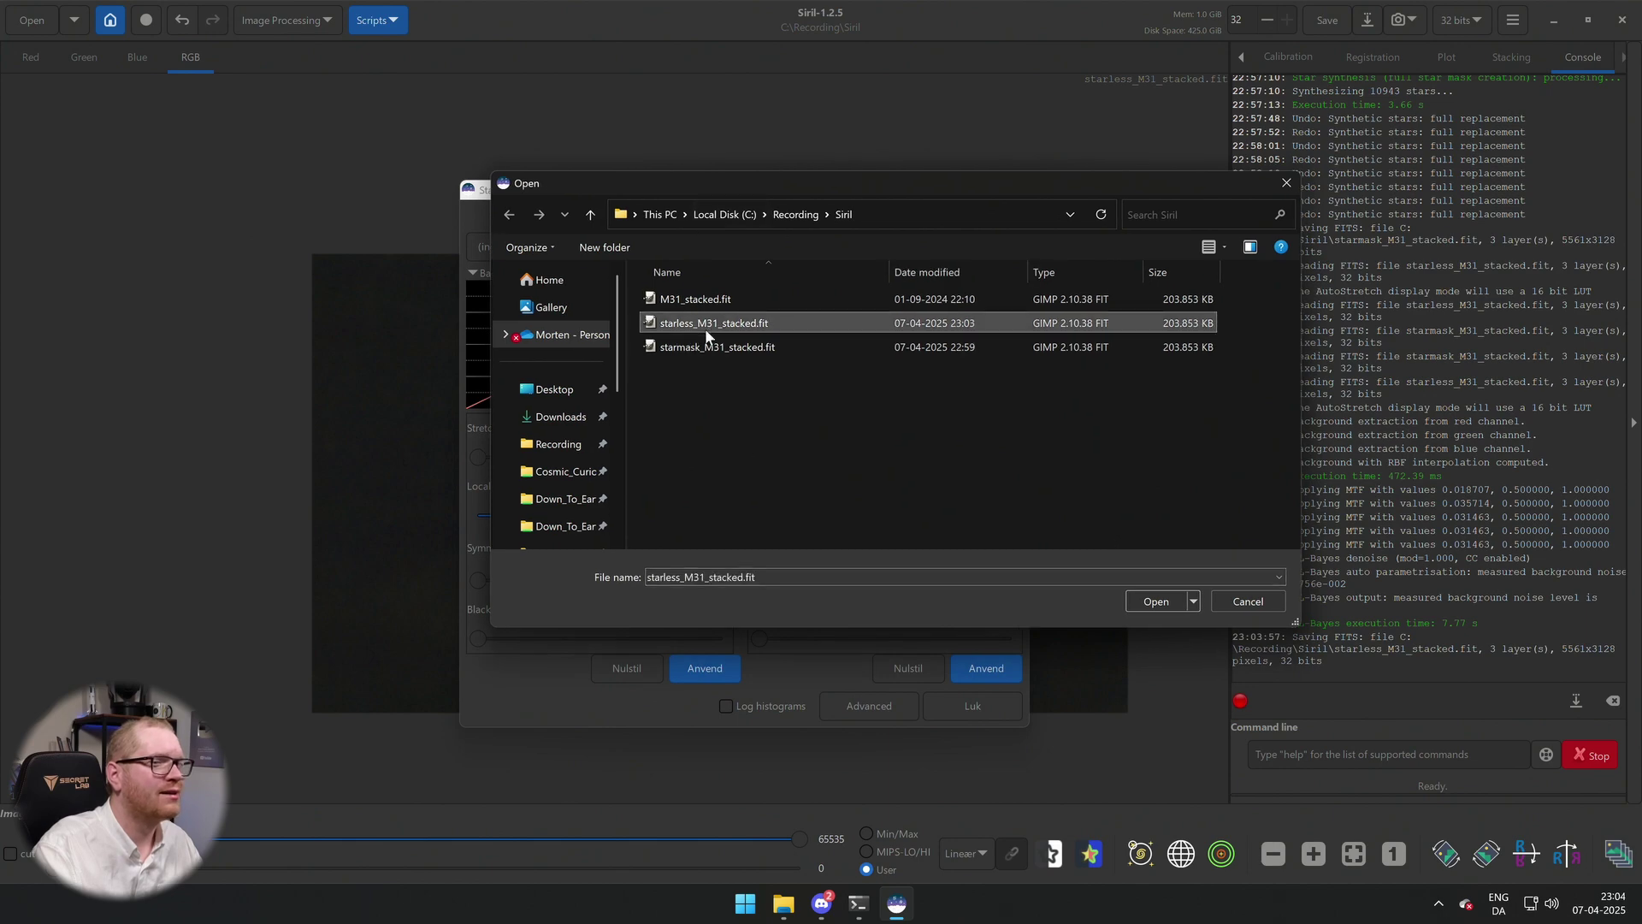
{"action": "left_click", "coordinate": [1156, 601]}
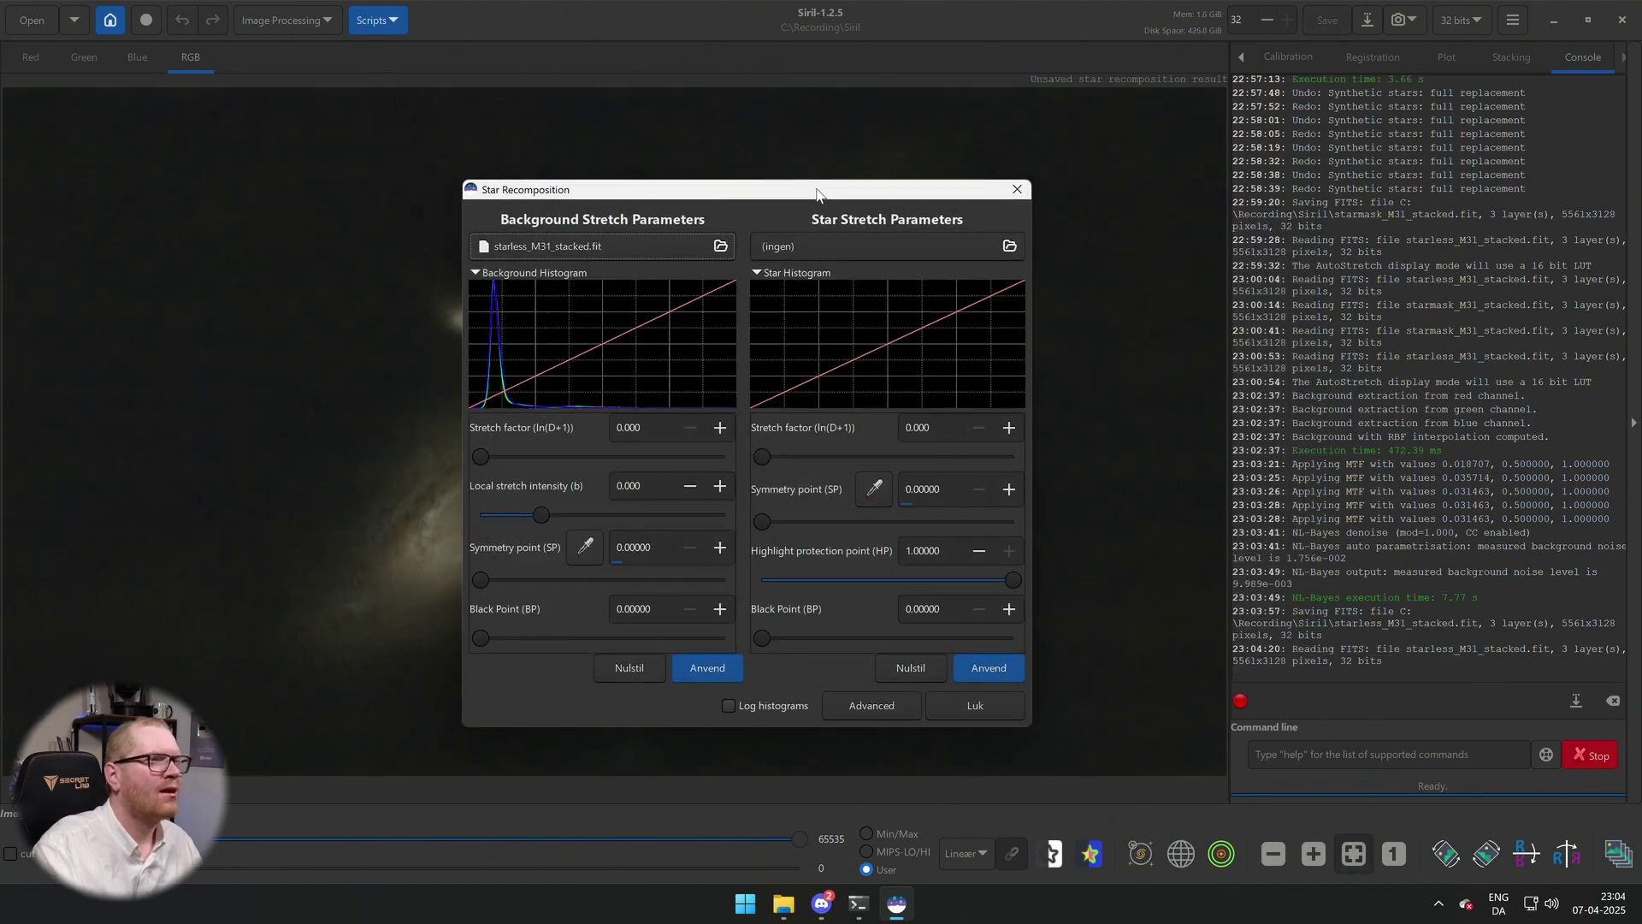
Load starmask_M31_stacked.fit as the star image in Star Recomposition, keeping the dialog clear of the galaxy preview.
{"action": "left_click_drag", "start_coordinate": [816, 194], "coordinate": [1117, 213]}
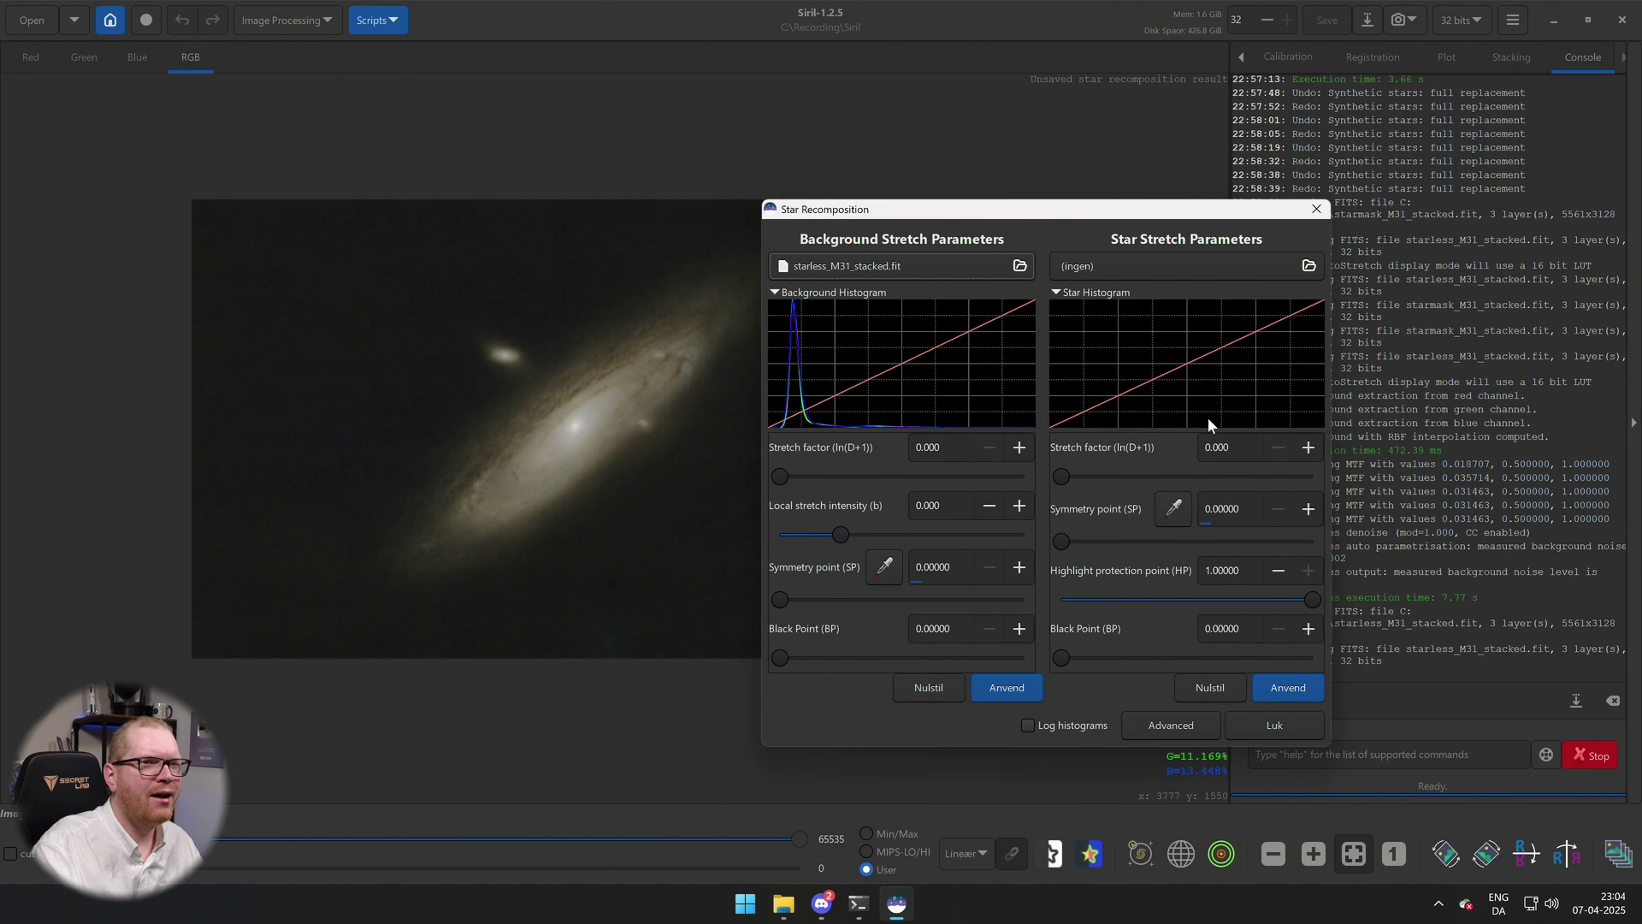
{"action": "left_click", "coordinate": [1105, 260]}
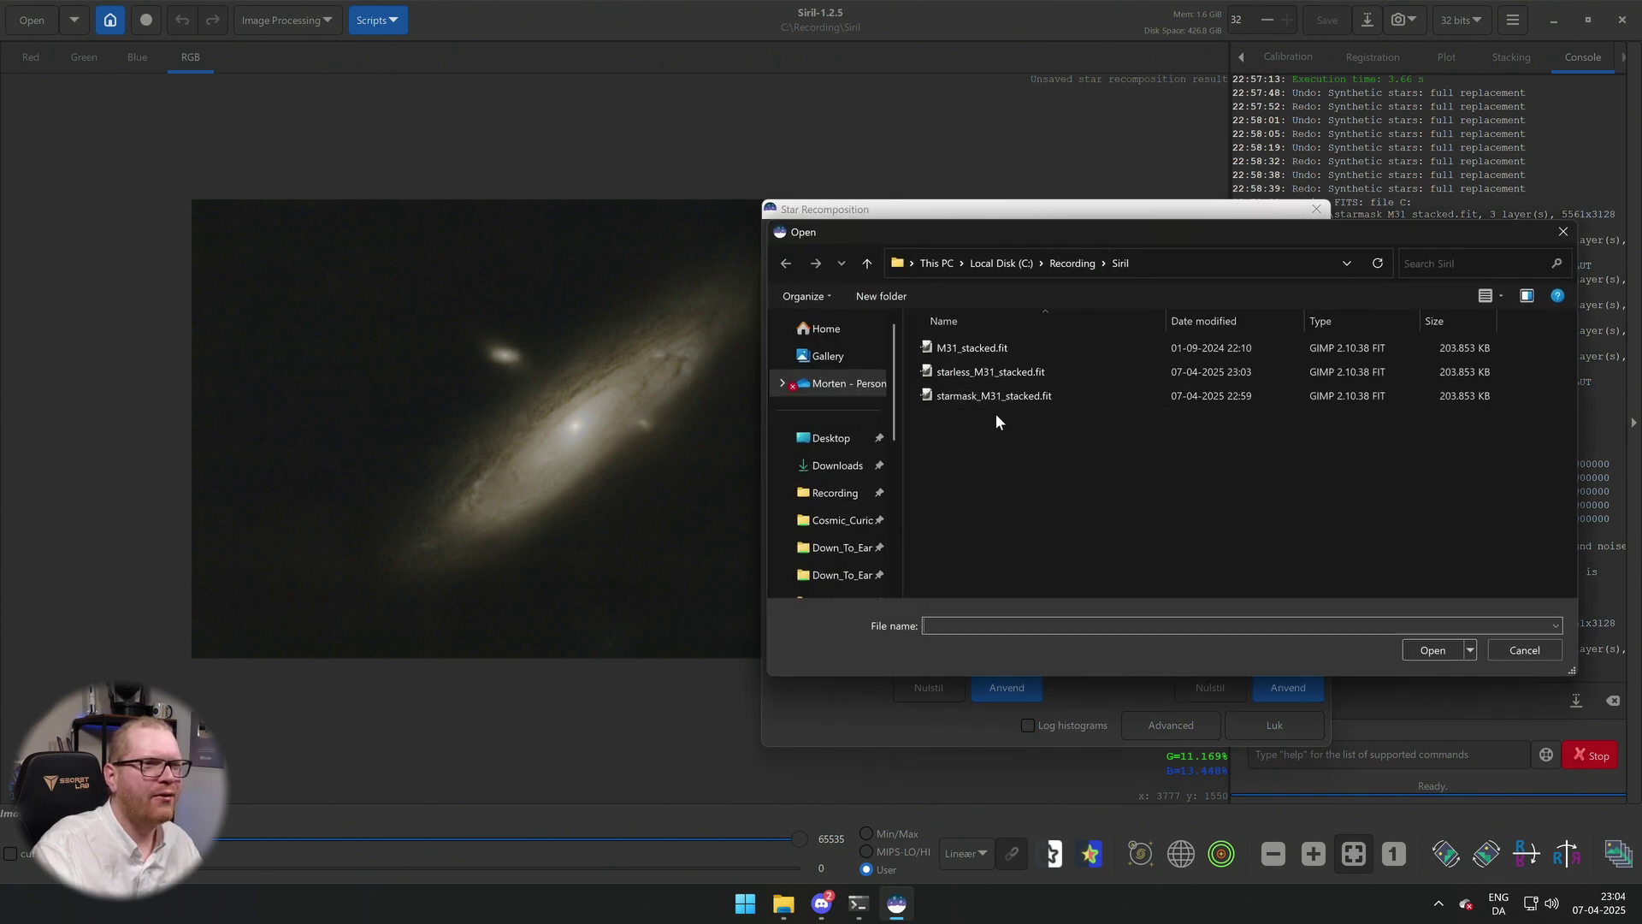
{"action": "left_click", "coordinate": [983, 397]}
{"action": "left_click", "coordinate": [1432, 651]}
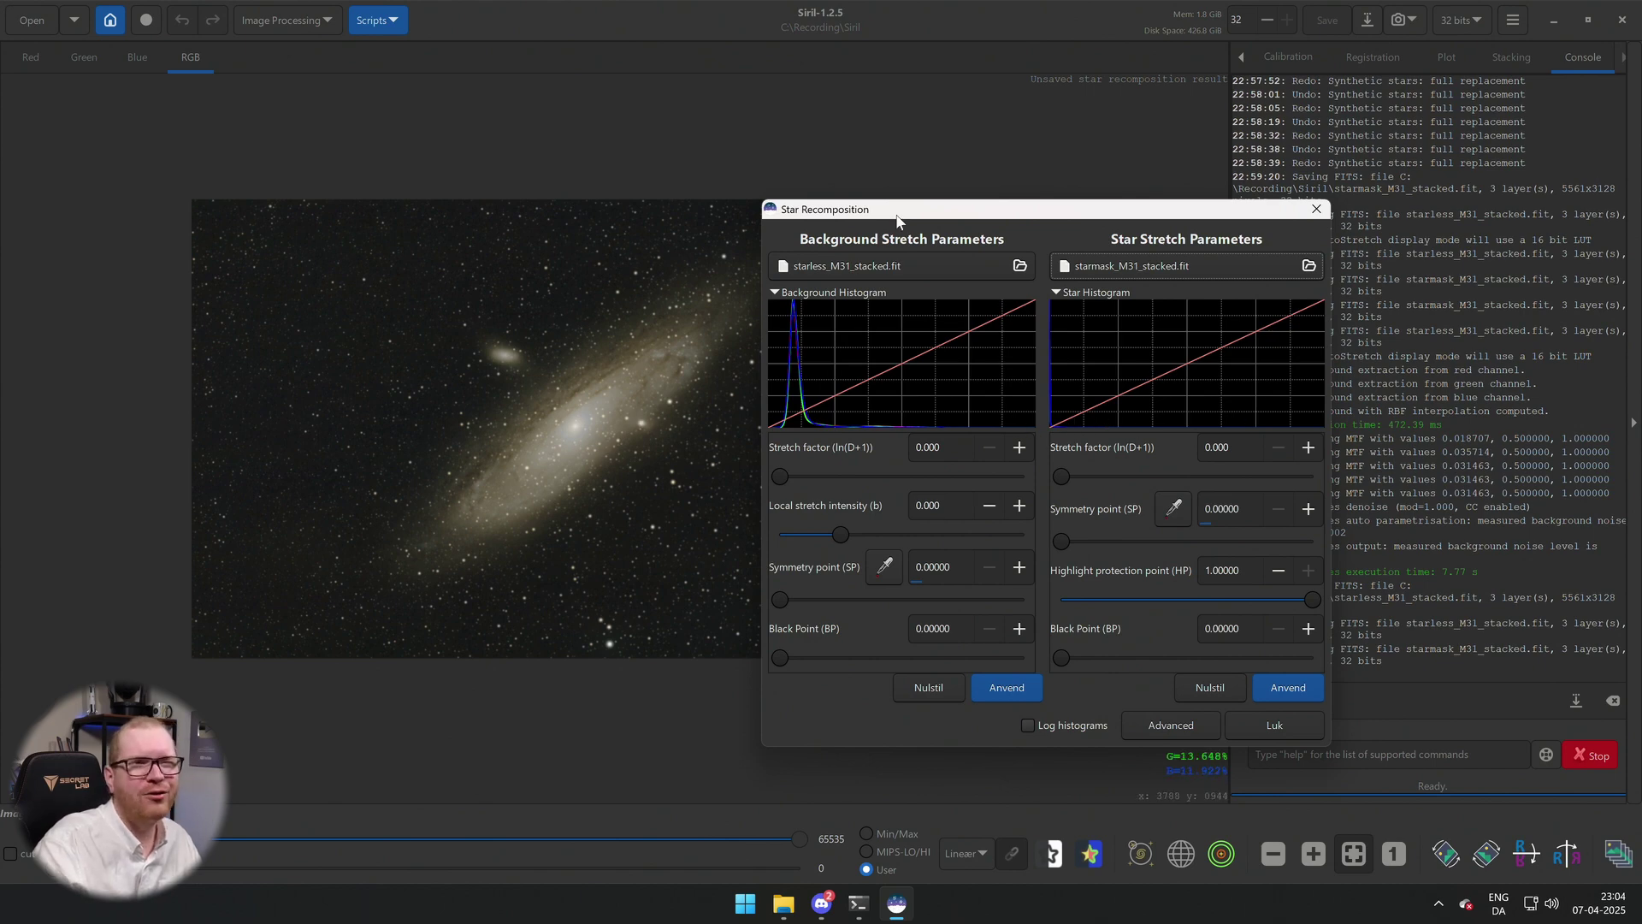
{"action": "left_click_drag", "start_coordinate": [896, 221], "coordinate": [1035, 172]}
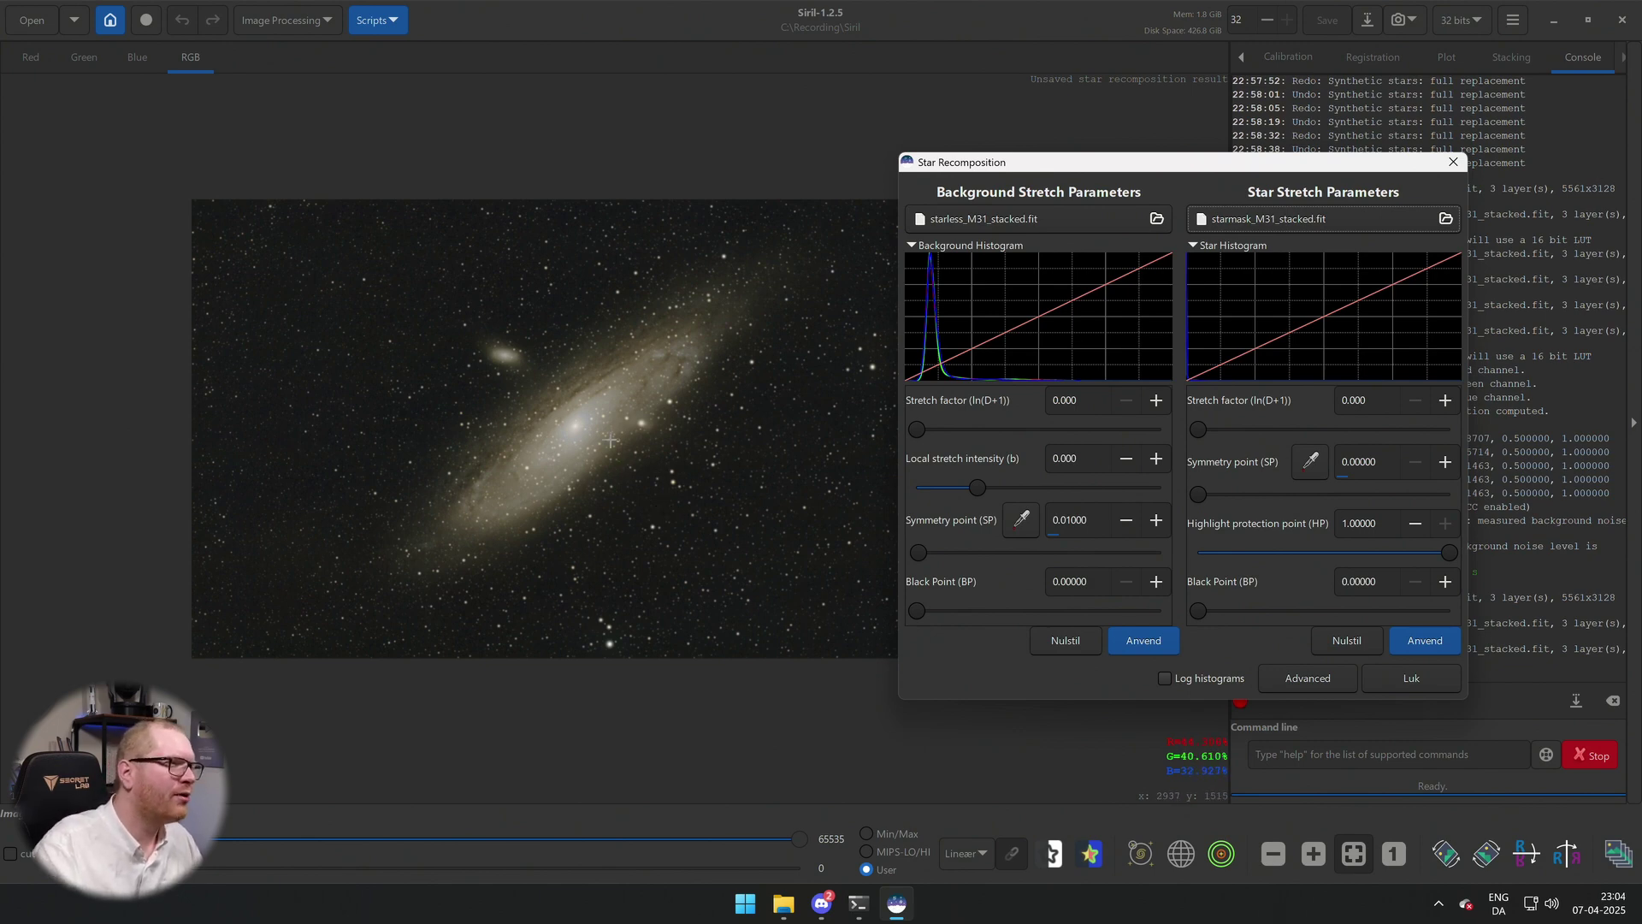
Examine the recomposition preview up close and as a whole, checking the stars around the galaxy core and the background.
{"action": "scroll", "coordinate": [564, 477], "scroll_direction": "up", "scroll_amount": 3}
{"action": "scroll", "coordinate": [565, 477], "scroll_direction": "down", "scroll_amount": 1}
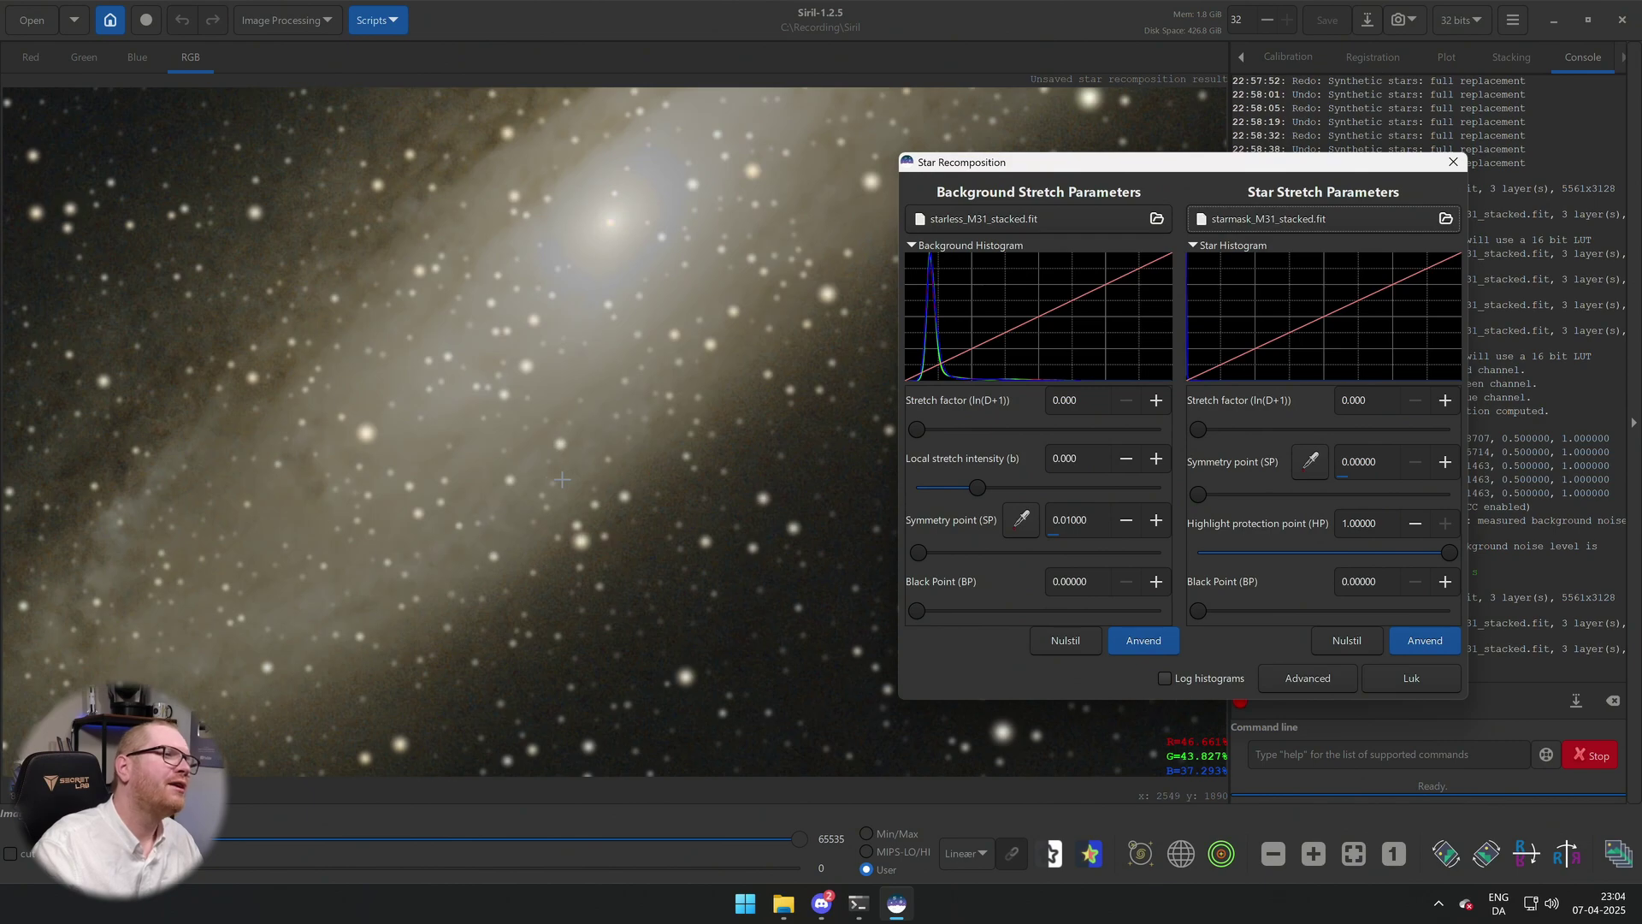
{"action": "scroll", "coordinate": [599, 466], "scroll_direction": "up", "scroll_amount": 1}
{"action": "scroll", "coordinate": [613, 460], "scroll_direction": "down", "scroll_amount": 1}
{"action": "scroll", "coordinate": [618, 460], "scroll_direction": "up", "scroll_amount": 1}
{"action": "scroll", "coordinate": [761, 454], "scroll_direction": "down", "scroll_amount": 3}
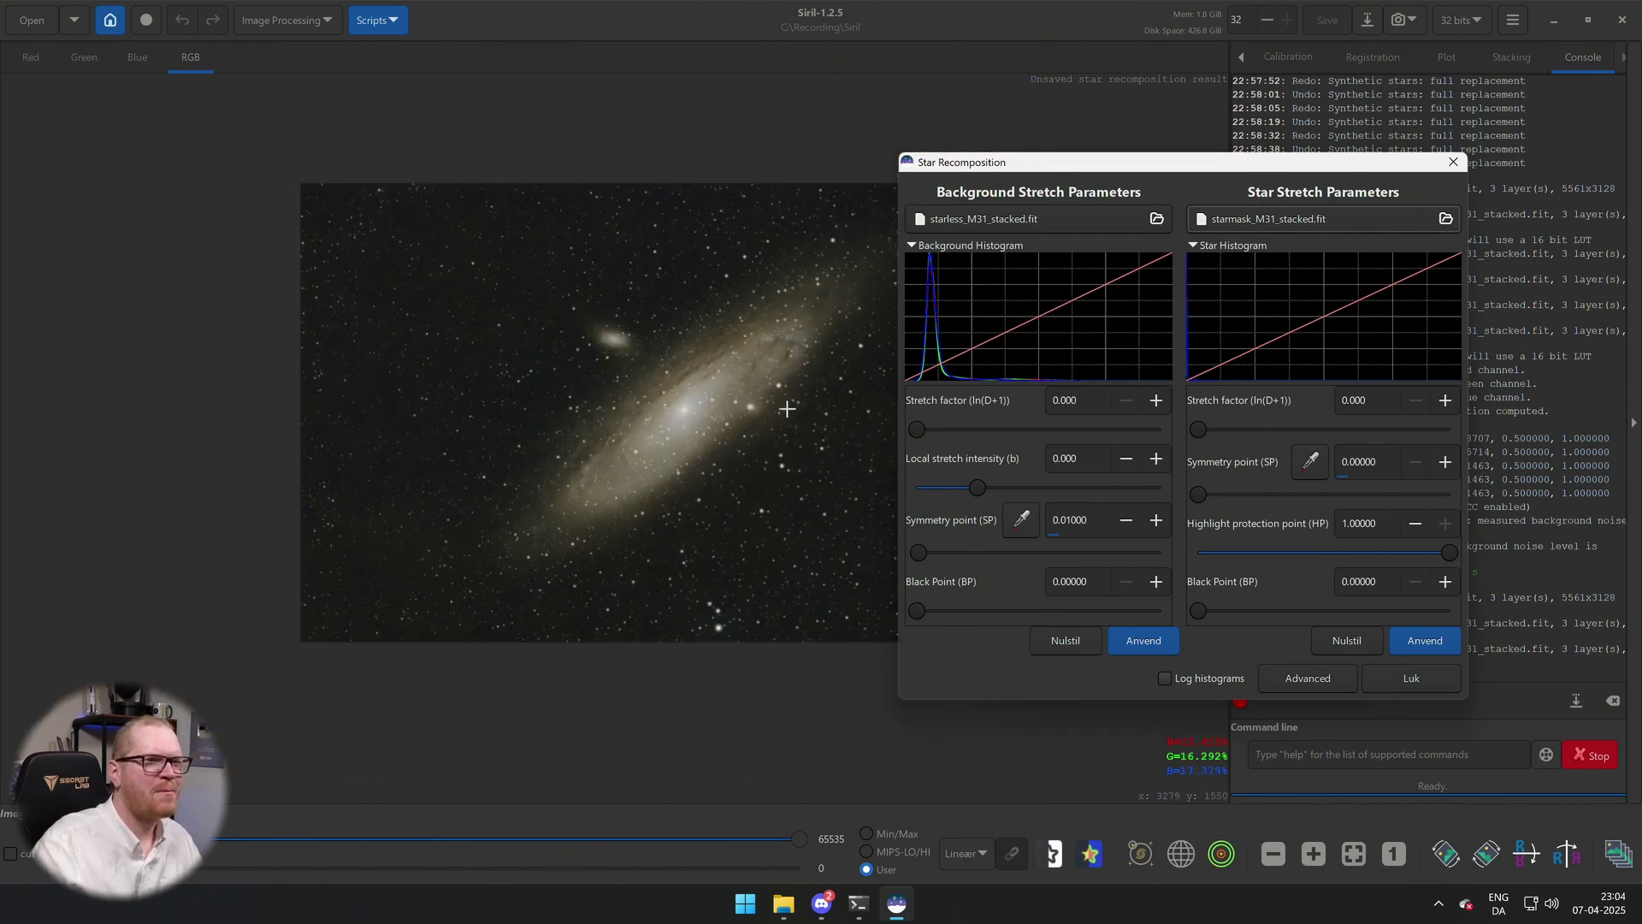
{"action": "scroll", "coordinate": [783, 407], "scroll_direction": "up", "scroll_amount": 1}
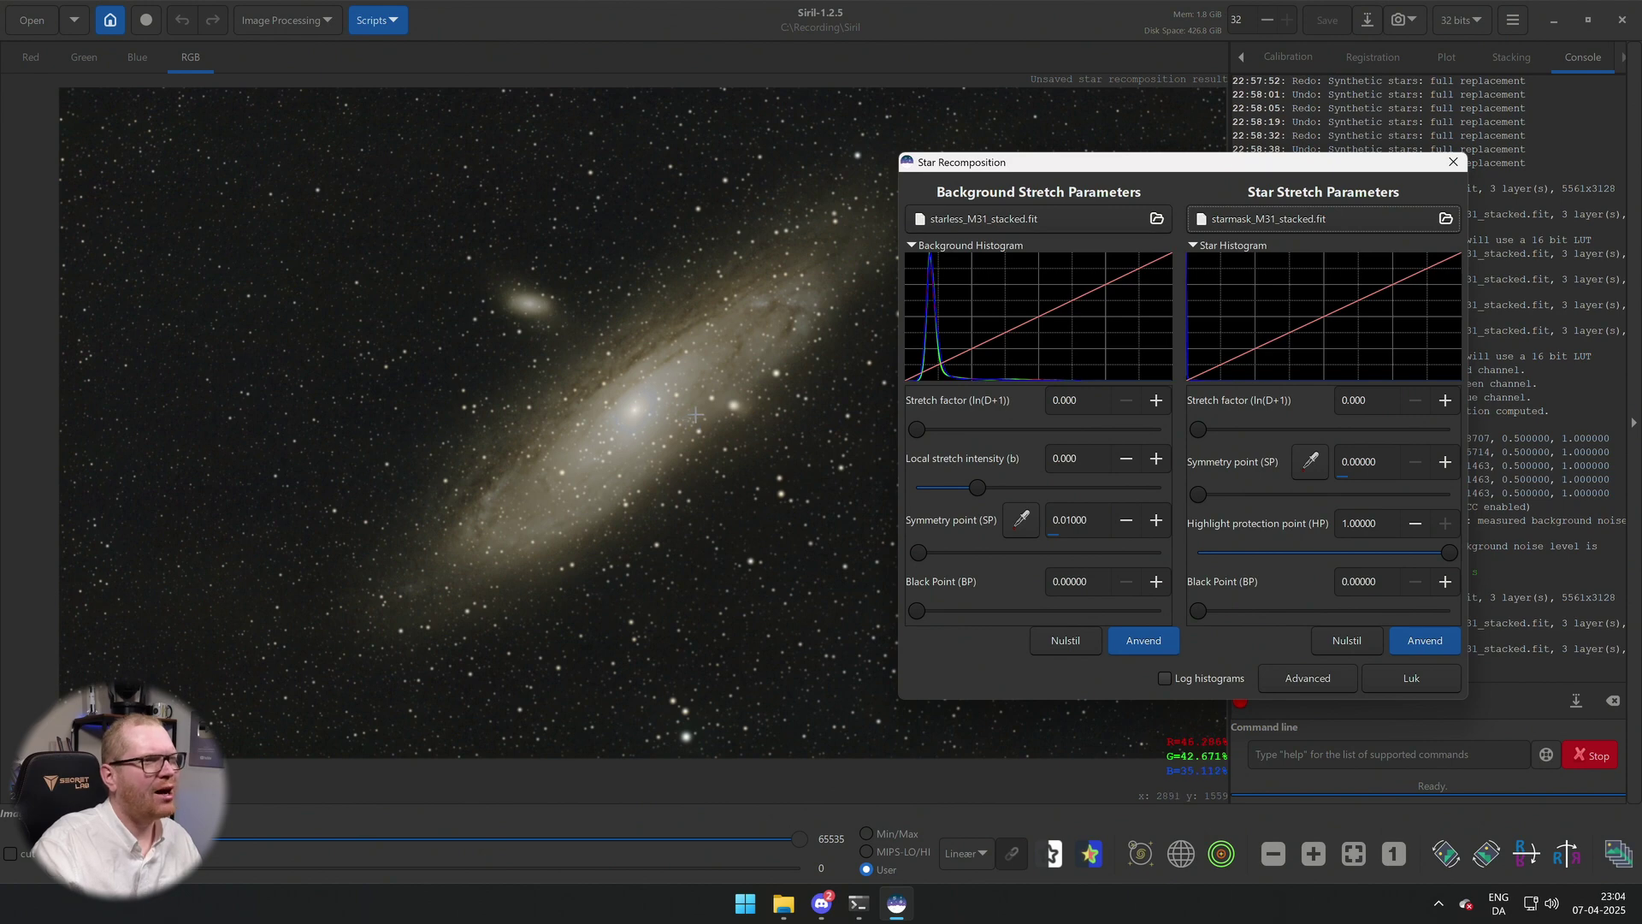
{"action": "scroll", "coordinate": [696, 414], "scroll_direction": "up", "scroll_amount": 2}
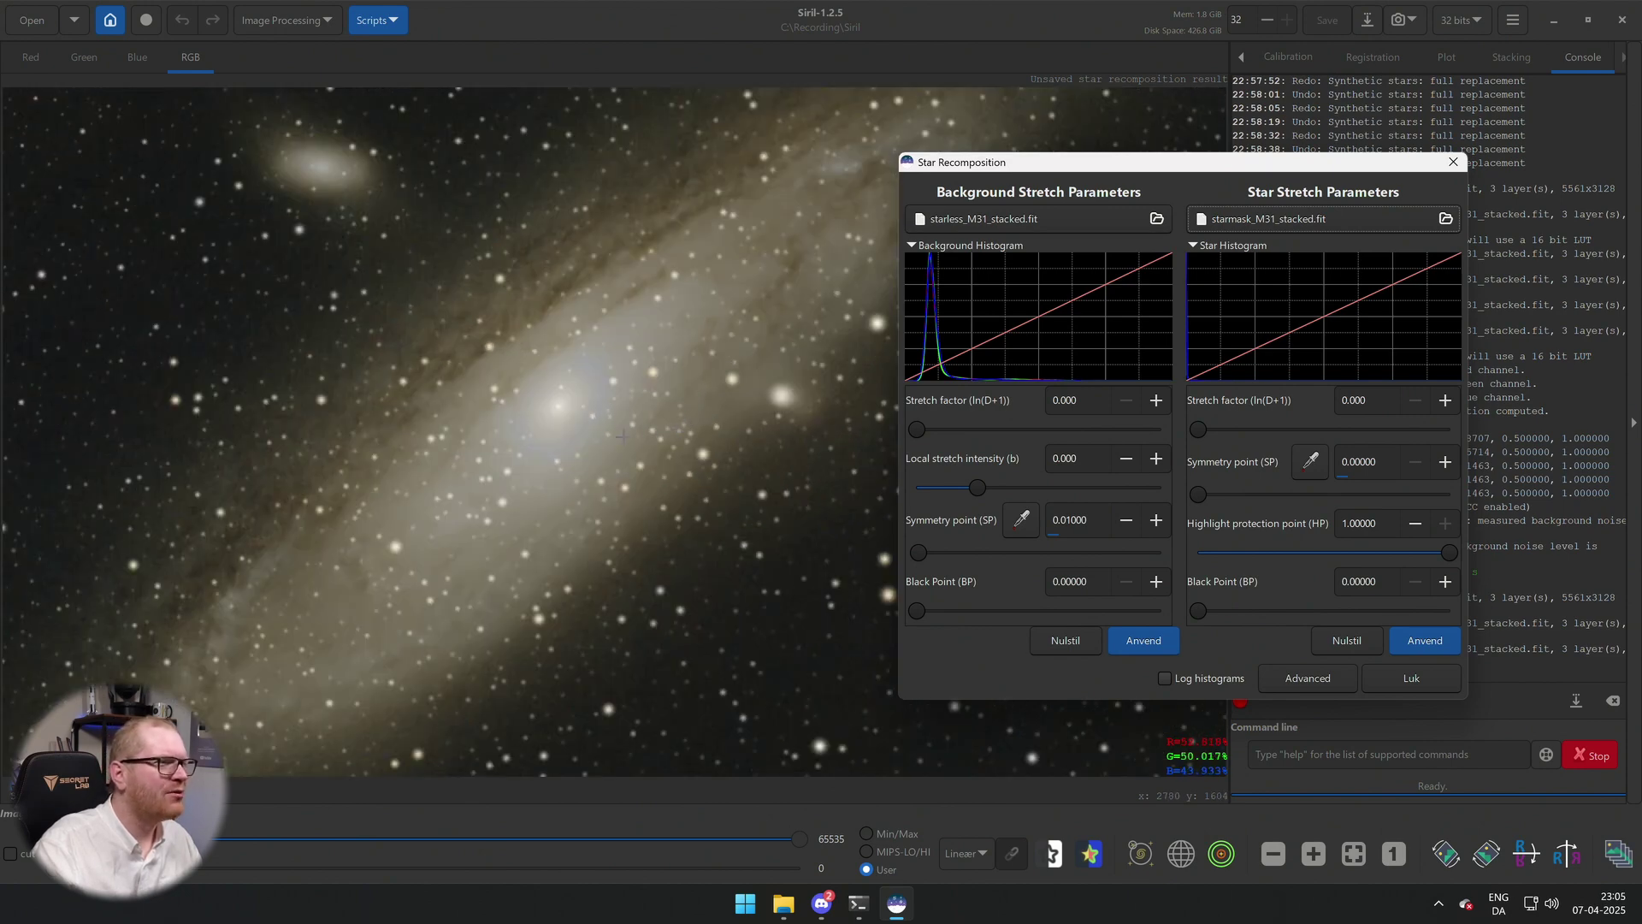
{"action": "scroll", "coordinate": [621, 436], "scroll_direction": "up", "scroll_amount": 2}
{"action": "scroll", "coordinate": [624, 411], "scroll_direction": "down", "scroll_amount": 4}
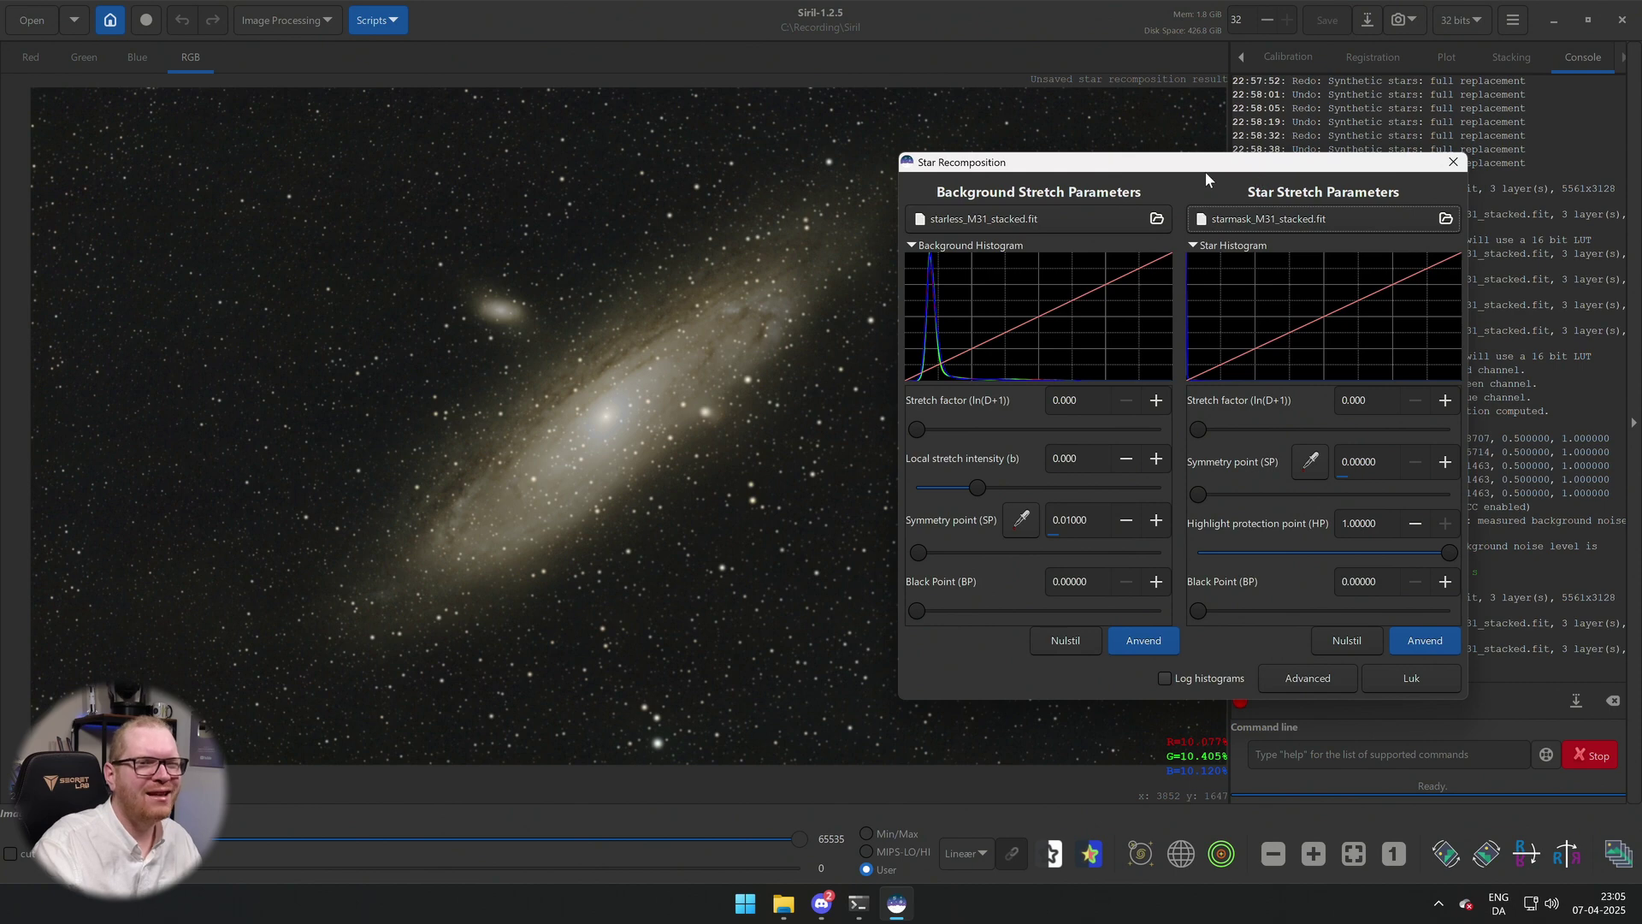
{"action": "left_click_drag", "start_coordinate": [1233, 163], "coordinate": [1166, 160]}
{"action": "scroll", "coordinate": [580, 419], "scroll_direction": "down", "scroll_amount": 2}
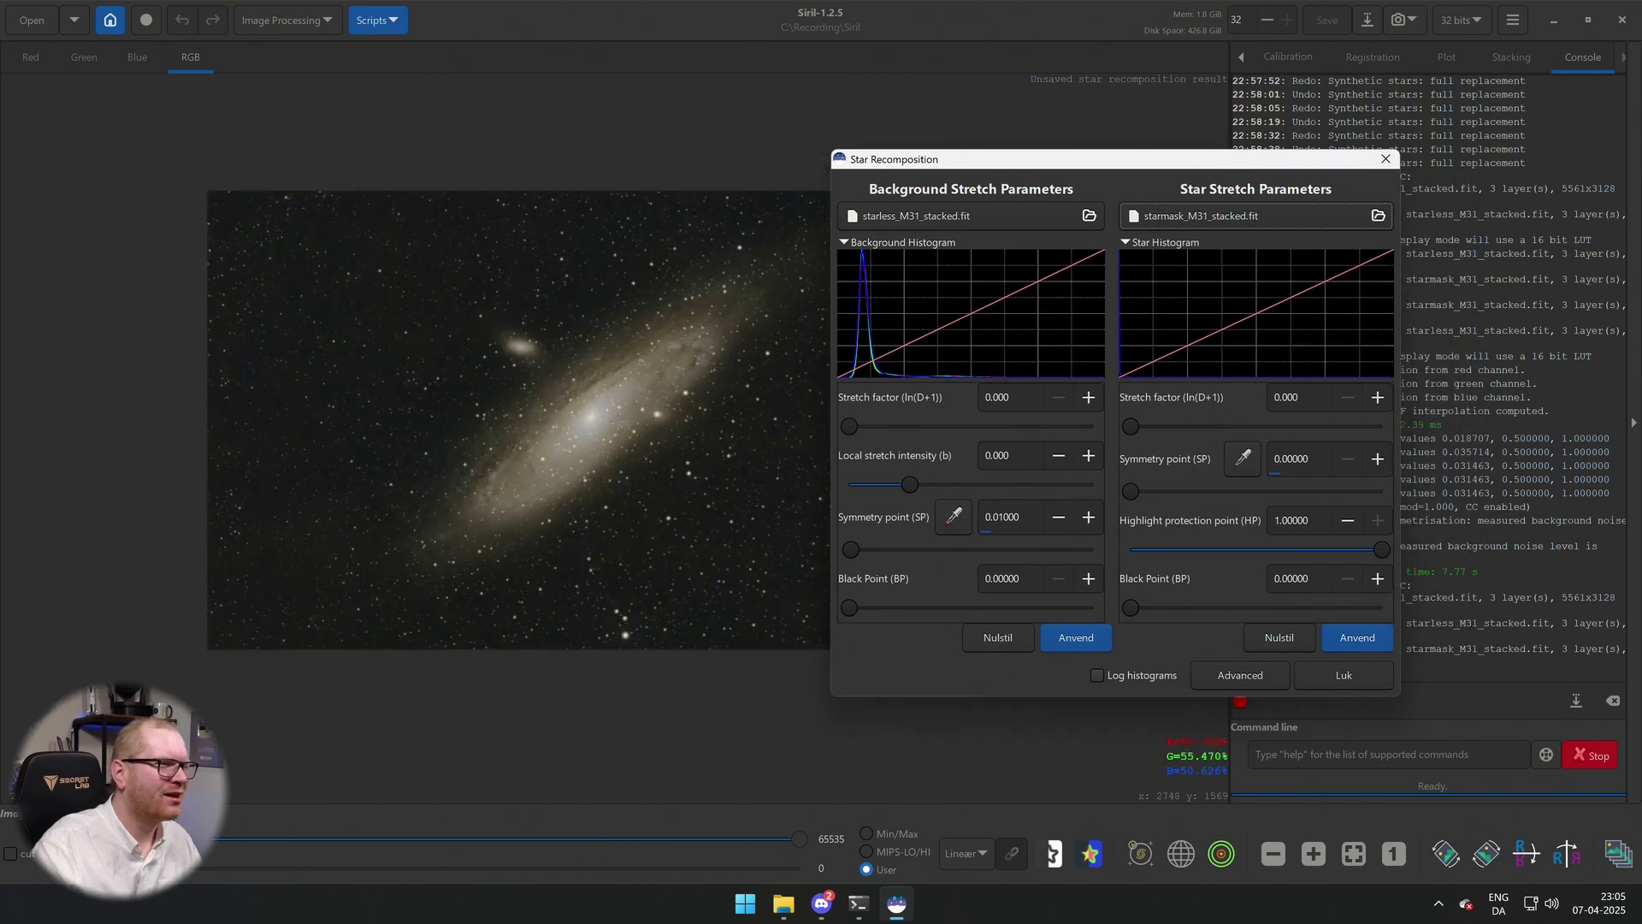
{"action": "scroll", "coordinate": [635, 440], "scroll_direction": "up", "scroll_amount": 1}
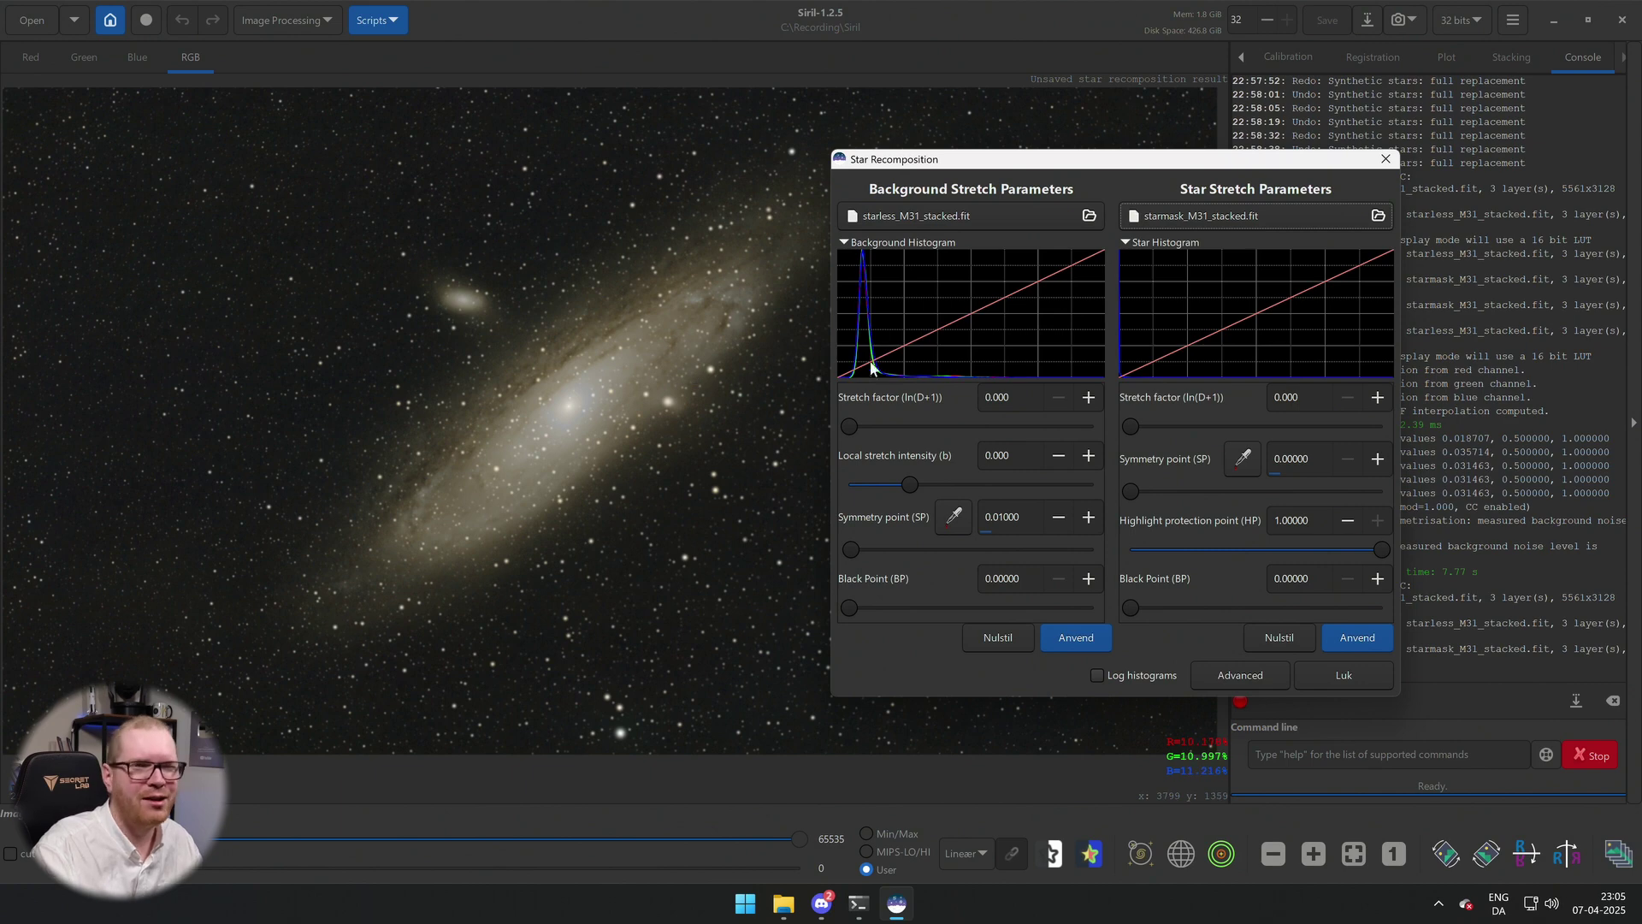
{"action": "scroll", "coordinate": [626, 484], "scroll_direction": "down", "scroll_amount": 1}
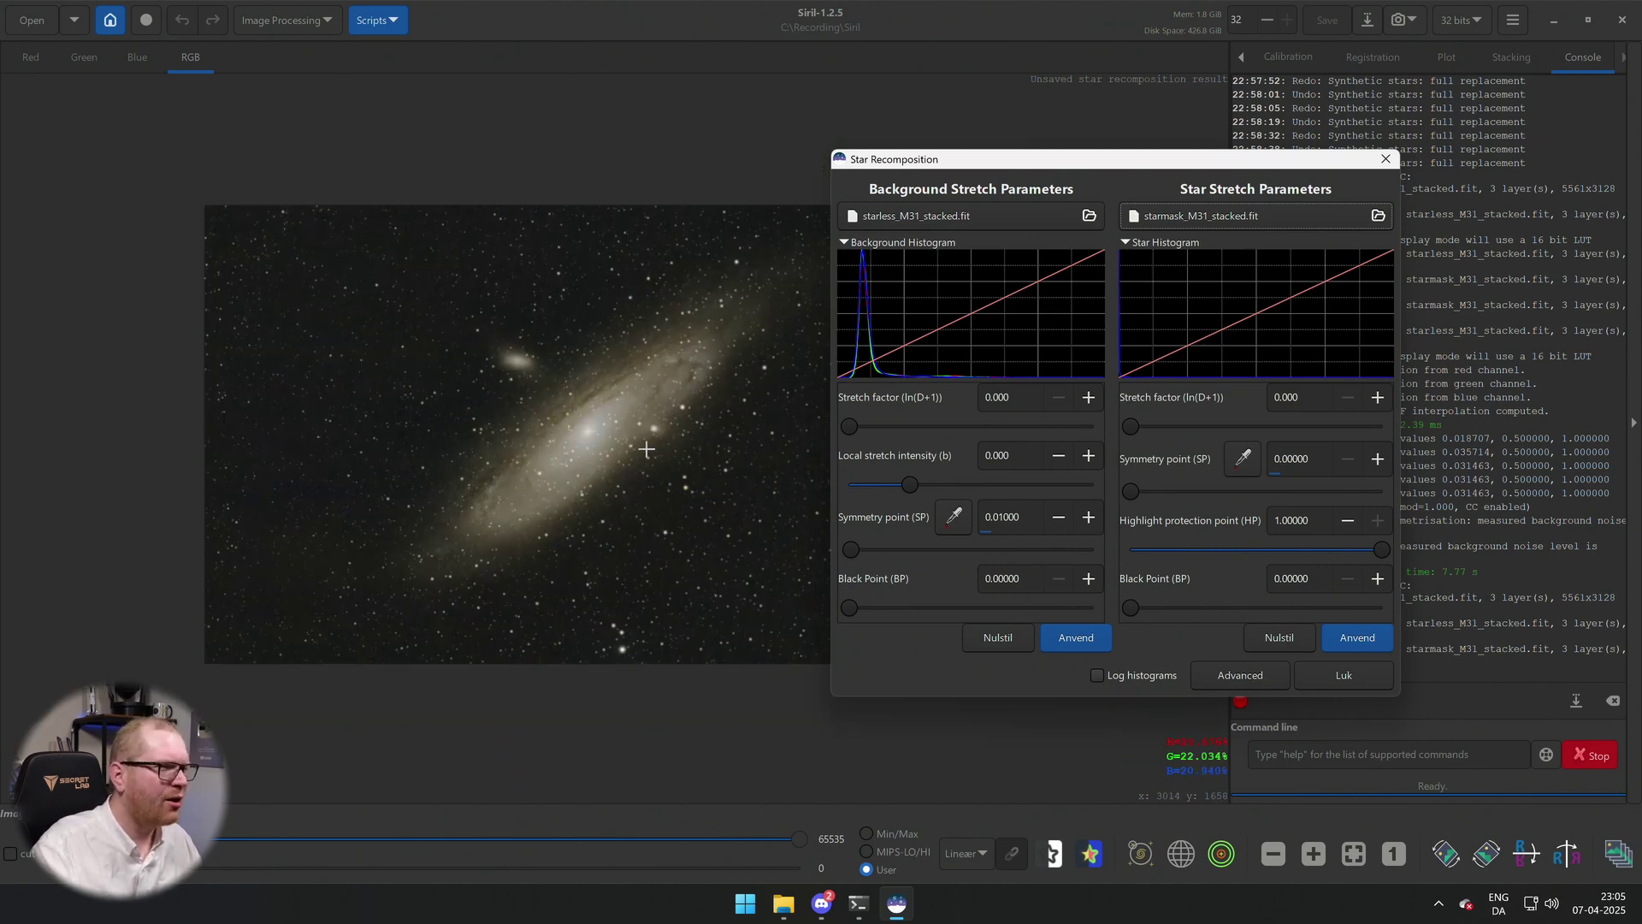
{"action": "scroll", "coordinate": [652, 437], "scroll_direction": "up", "scroll_amount": 2}
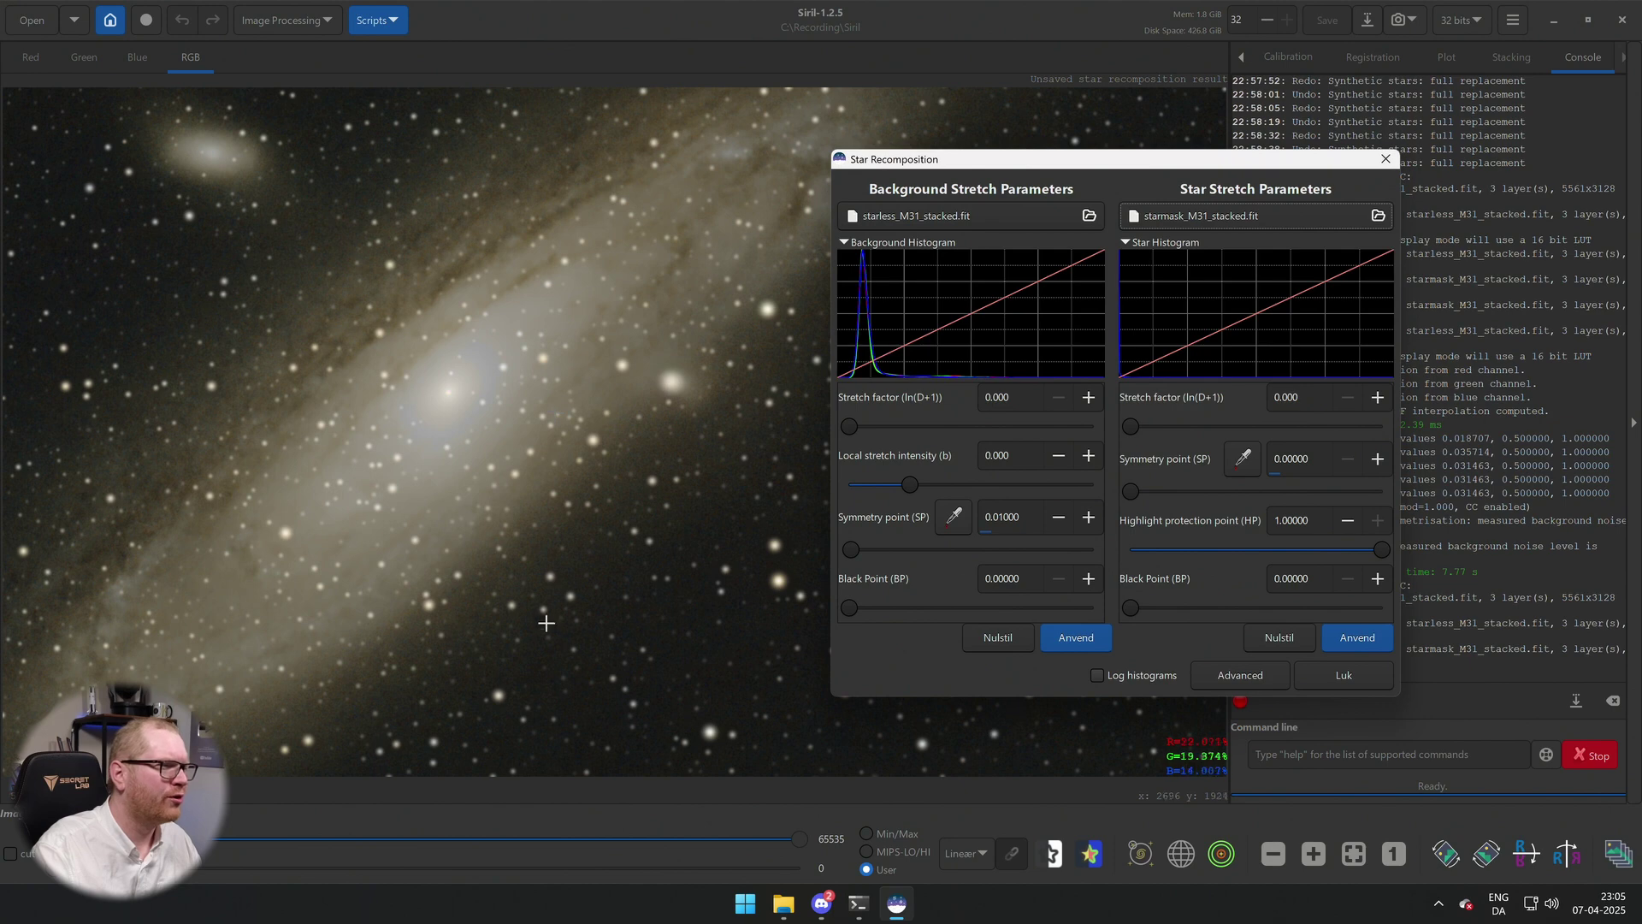
{"action": "scroll", "coordinate": [643, 580], "scroll_direction": "down", "scroll_amount": 1}
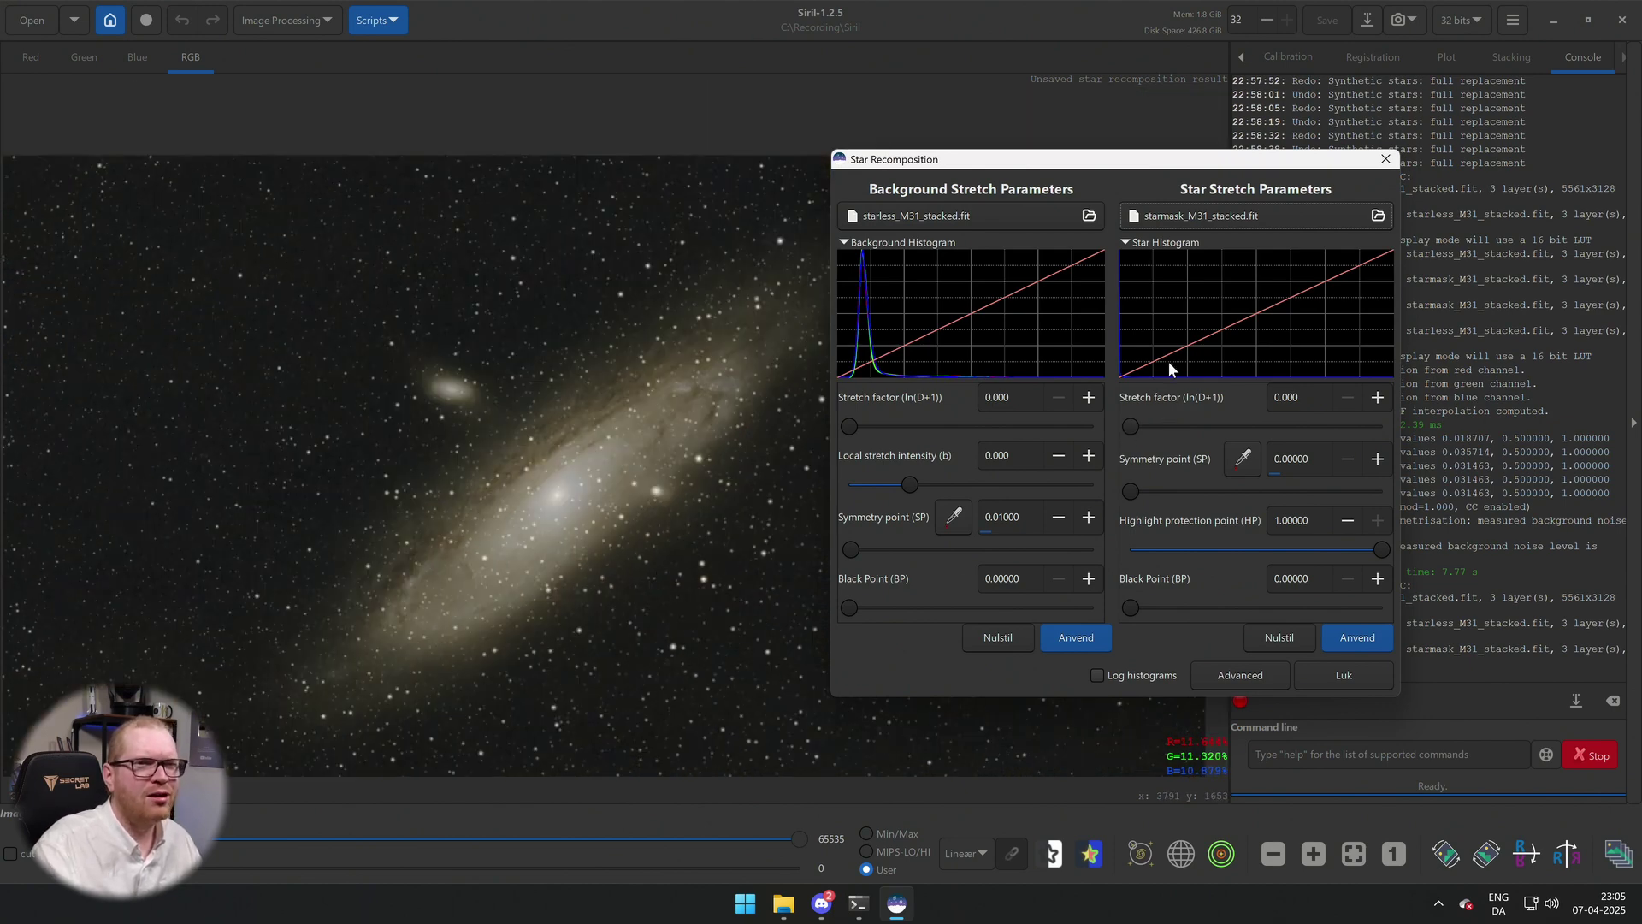
Try a star stretch factor of about 2.02, return it to 0, and close Star Recomposition.
{"action": "left_click_drag", "start_coordinate": [1131, 426], "coordinate": [1181, 427]}
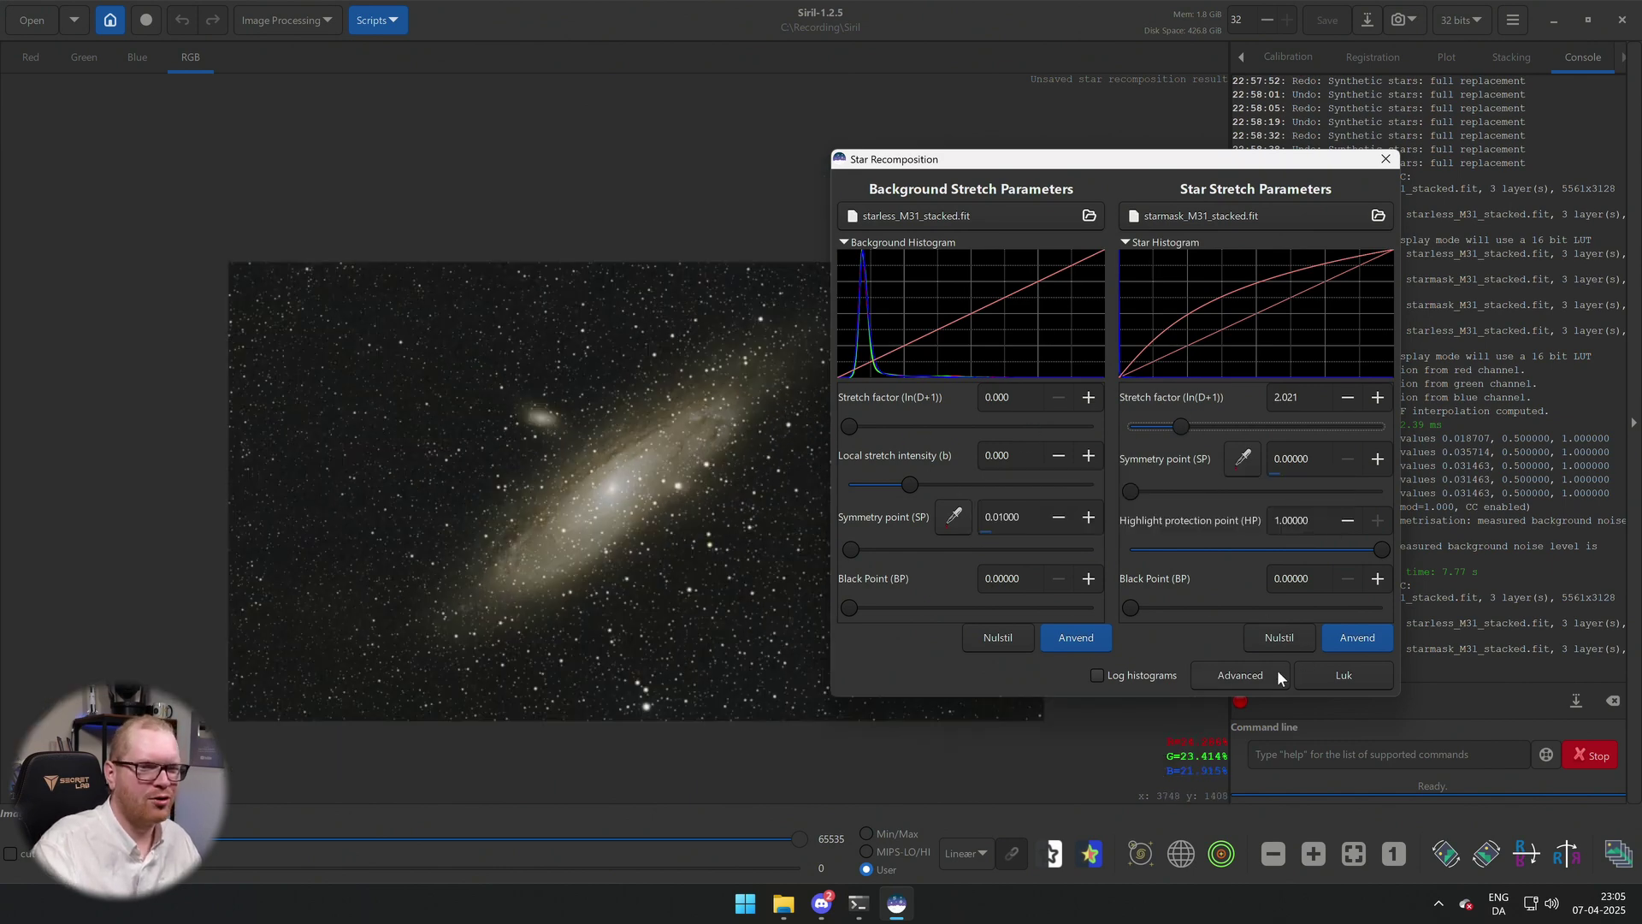
{"action": "left_click_drag", "start_coordinate": [1180, 425], "coordinate": [1131, 425]}
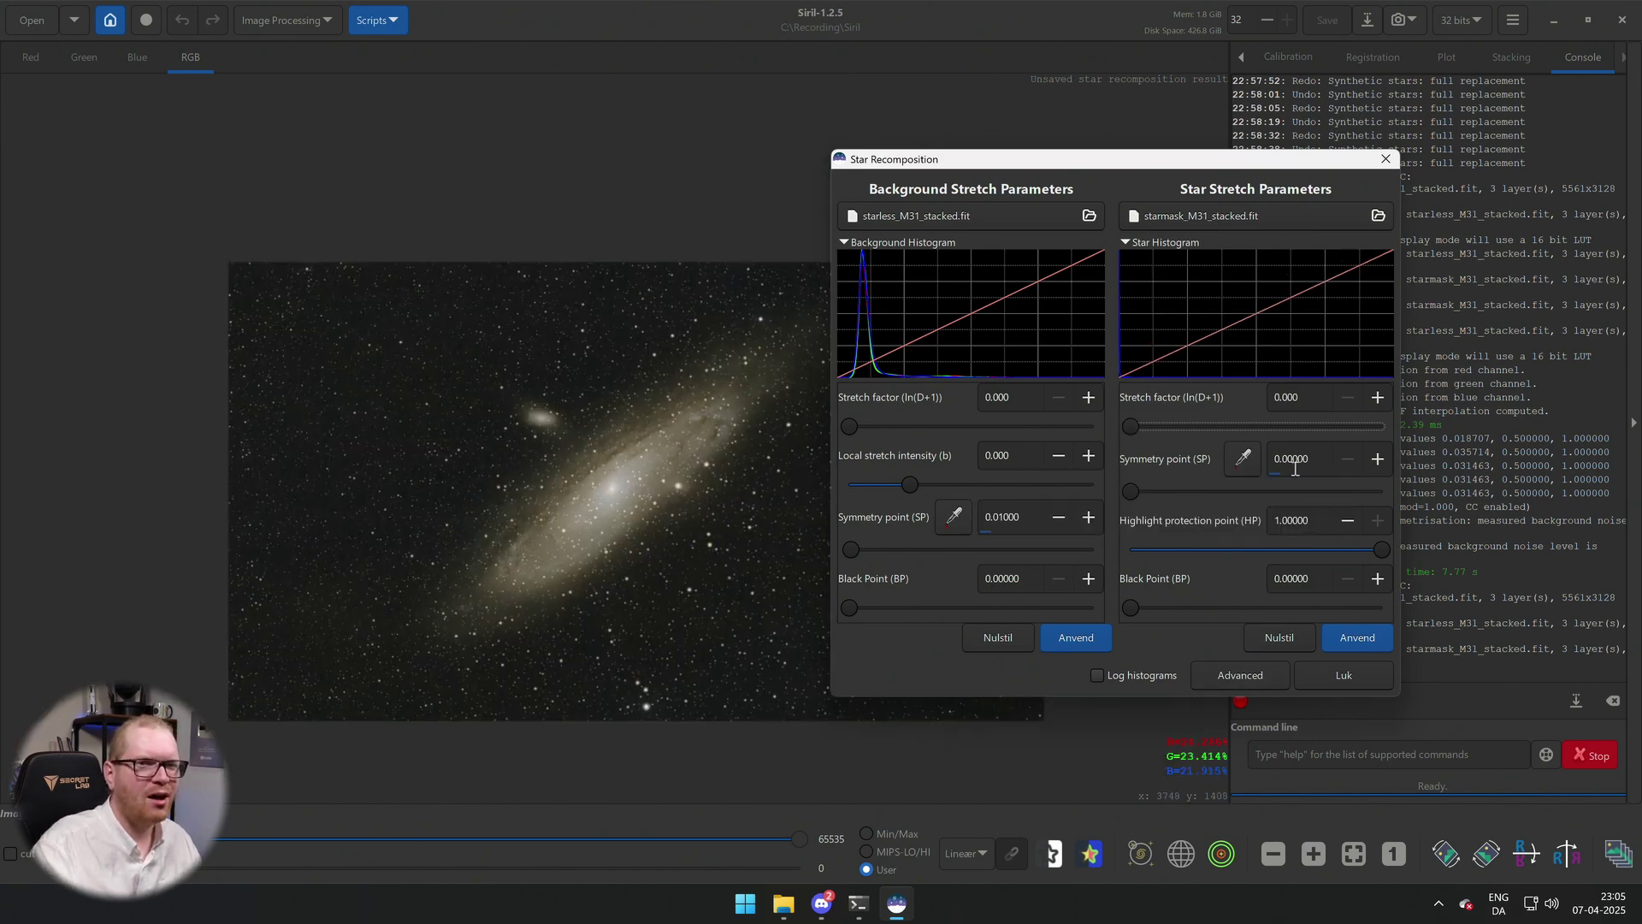
{"action": "left_click", "coordinate": [1352, 676]}
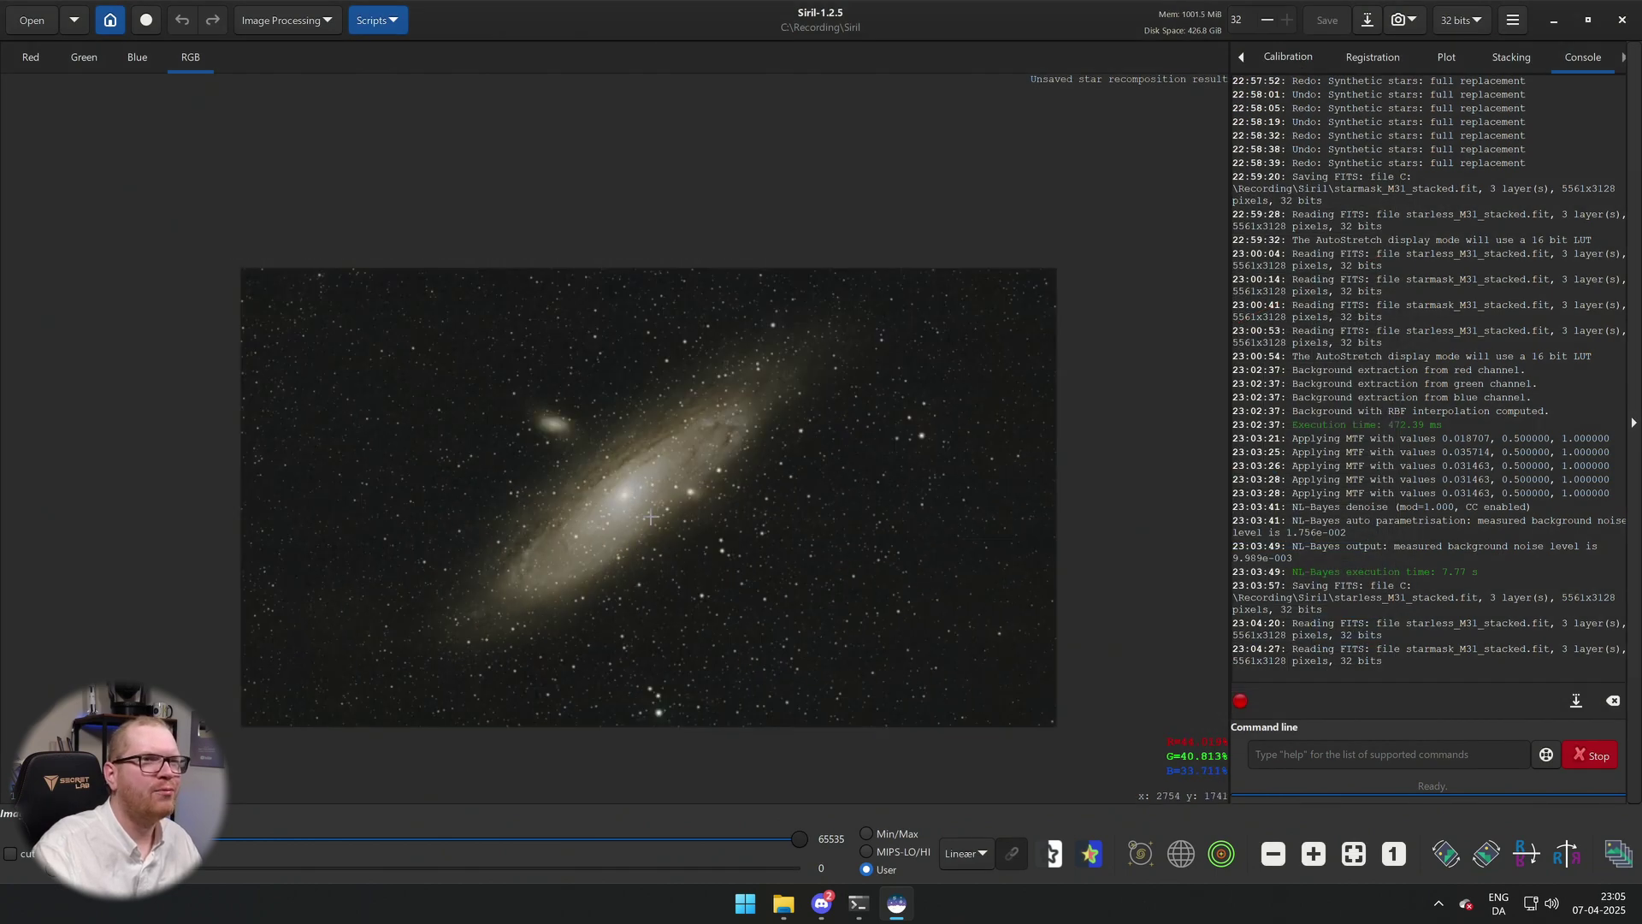
Inspect the recombined image's galaxy core, star shapes and background noise near the image's lower corner.
{"action": "scroll", "coordinate": [603, 532], "scroll_direction": "up", "scroll_amount": 3}
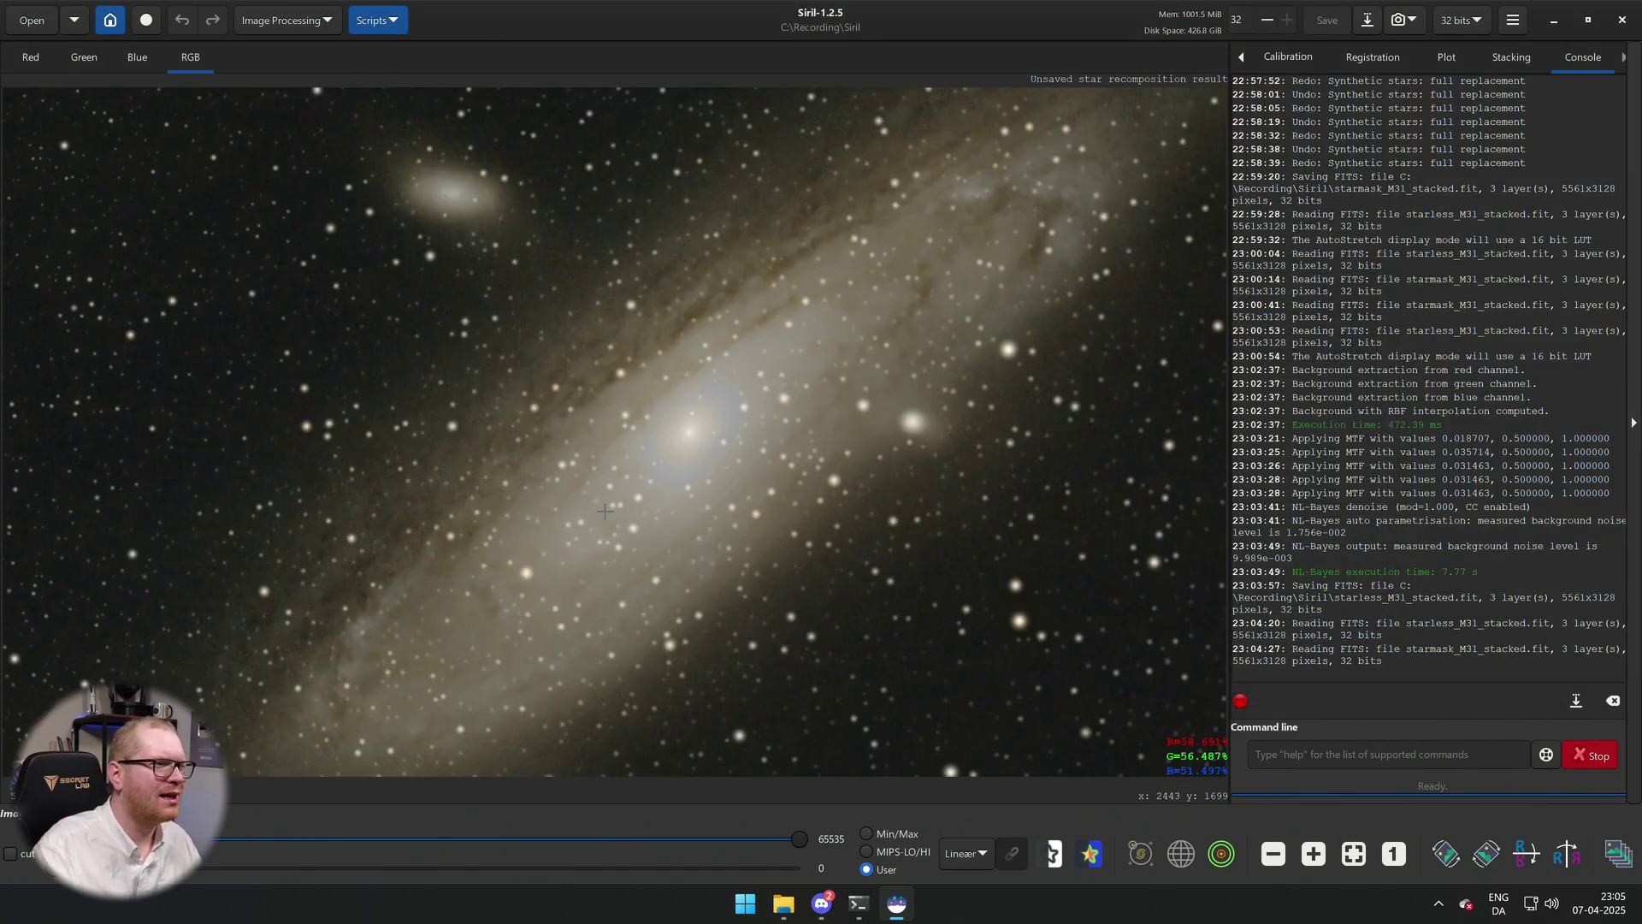
{"action": "scroll", "coordinate": [709, 482], "scroll_direction": "down", "scroll_amount": 3}
{"action": "scroll", "coordinate": [807, 460], "scroll_direction": "up", "scroll_amount": 4}
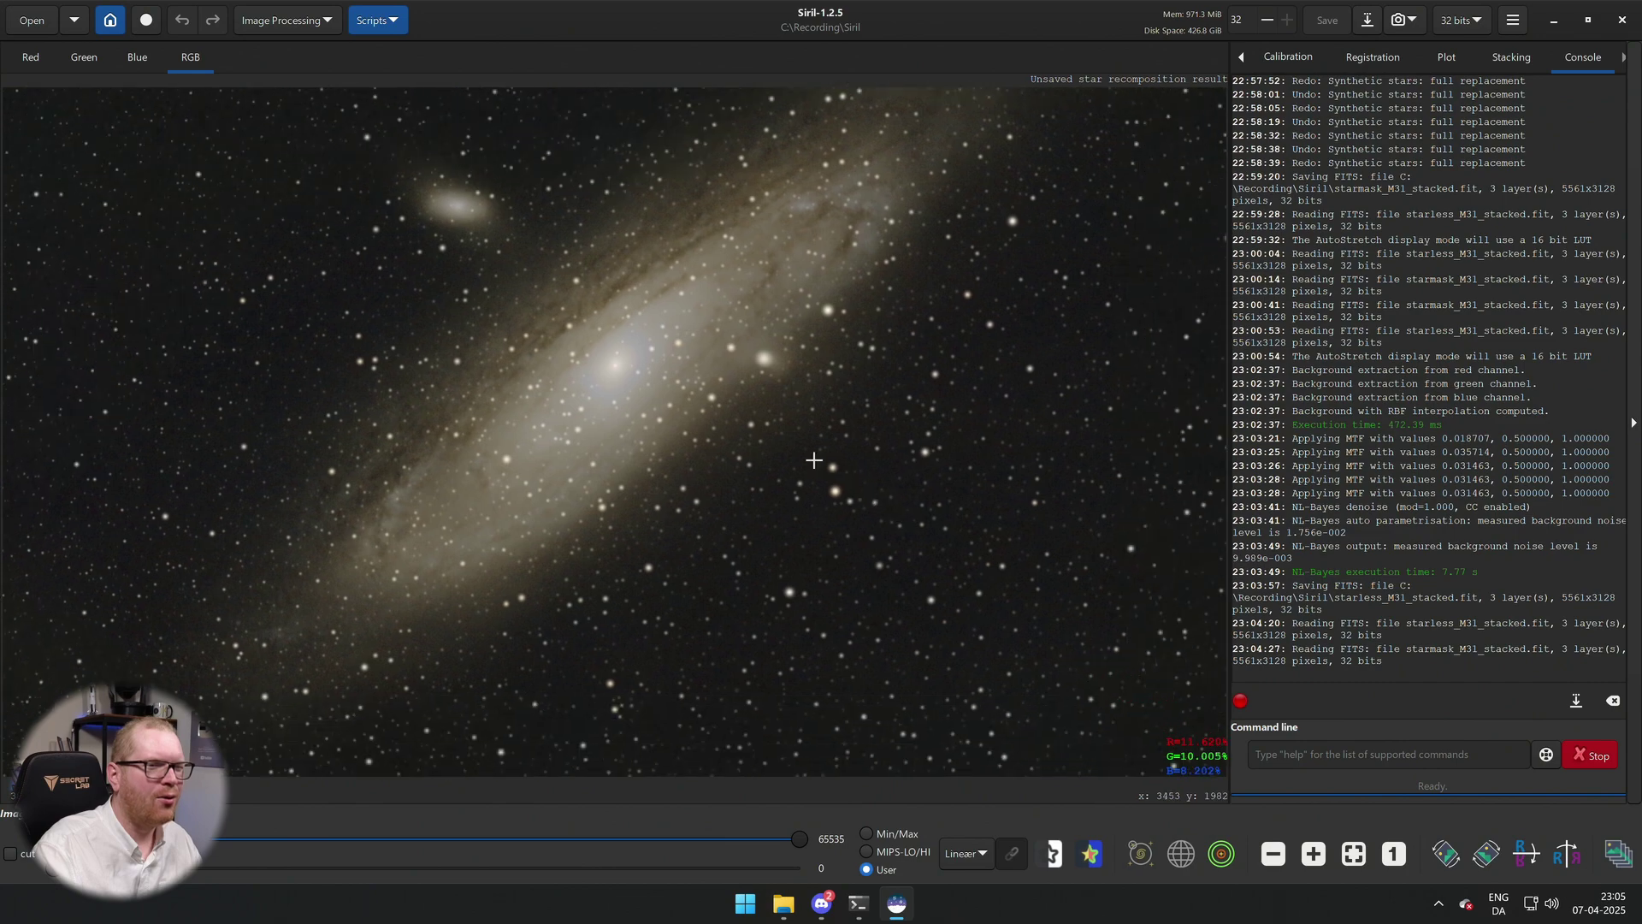
{"action": "scroll", "coordinate": [1044, 598], "scroll_direction": "up", "scroll_amount": 2}
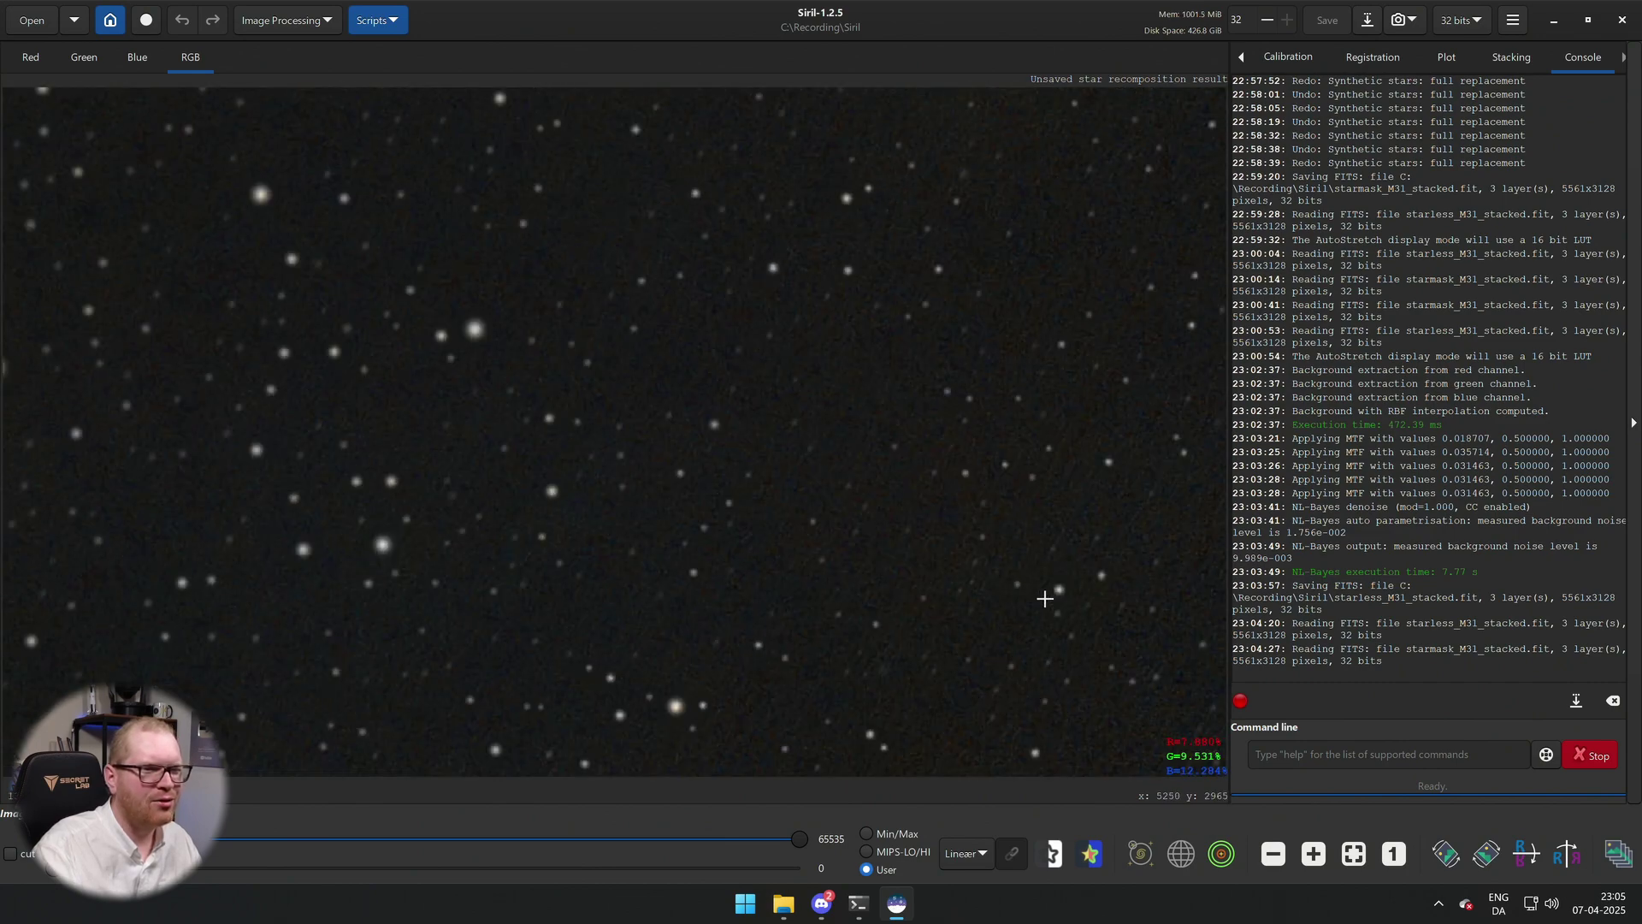
{"action": "scroll", "coordinate": [1044, 598], "scroll_direction": "up", "scroll_amount": 2}
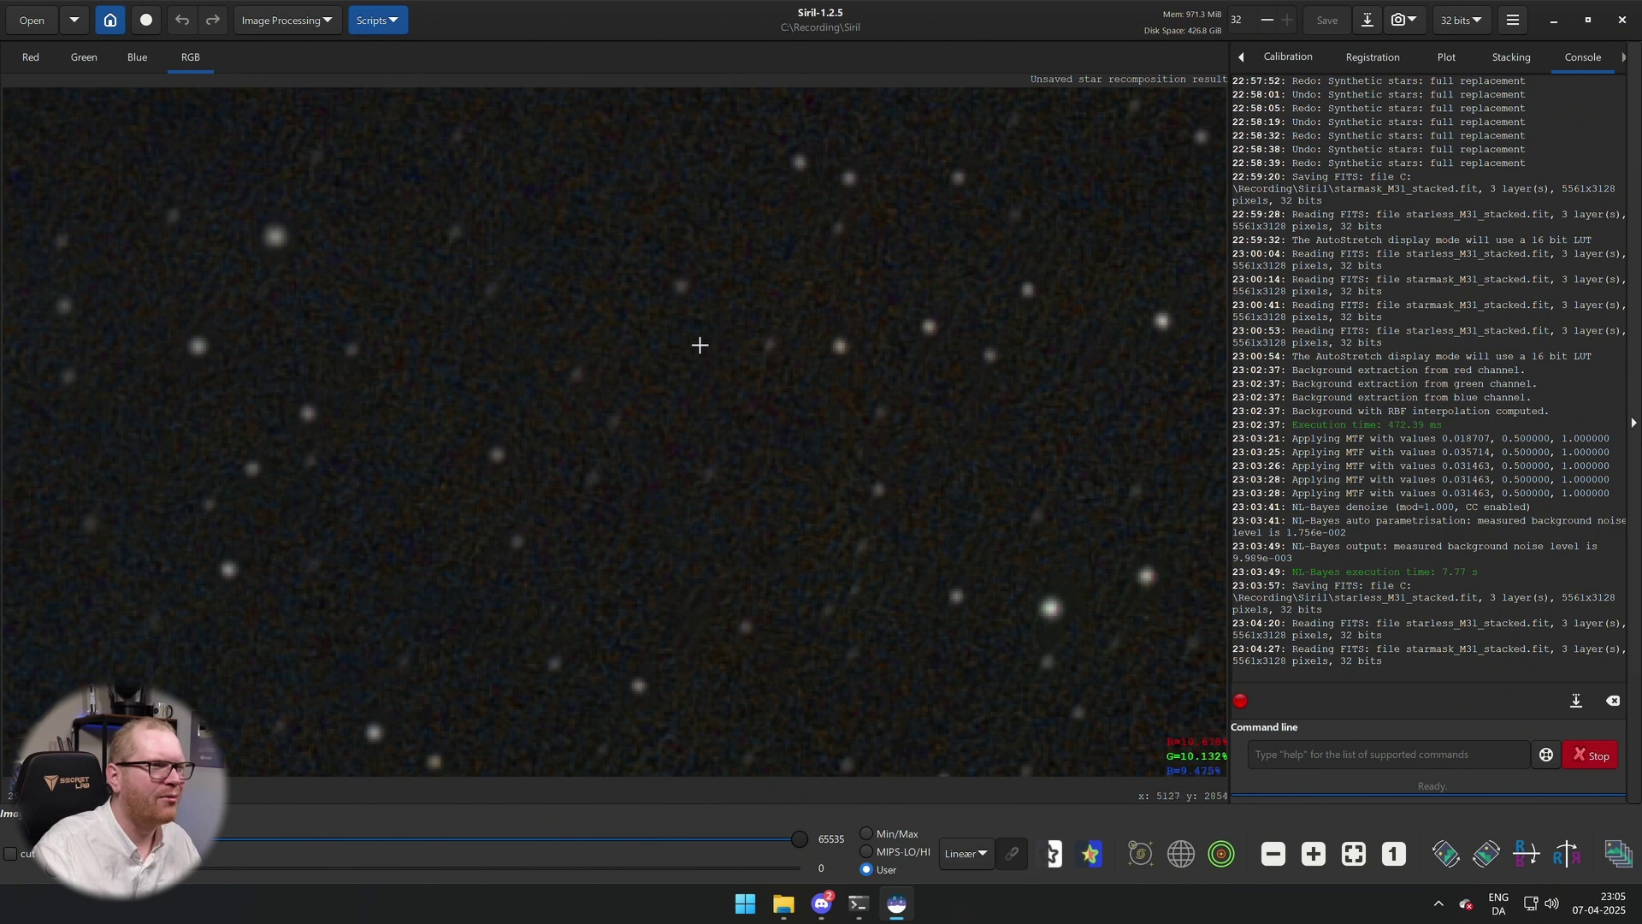
{"action": "scroll", "coordinate": [844, 562], "scroll_direction": "down", "scroll_amount": 3}
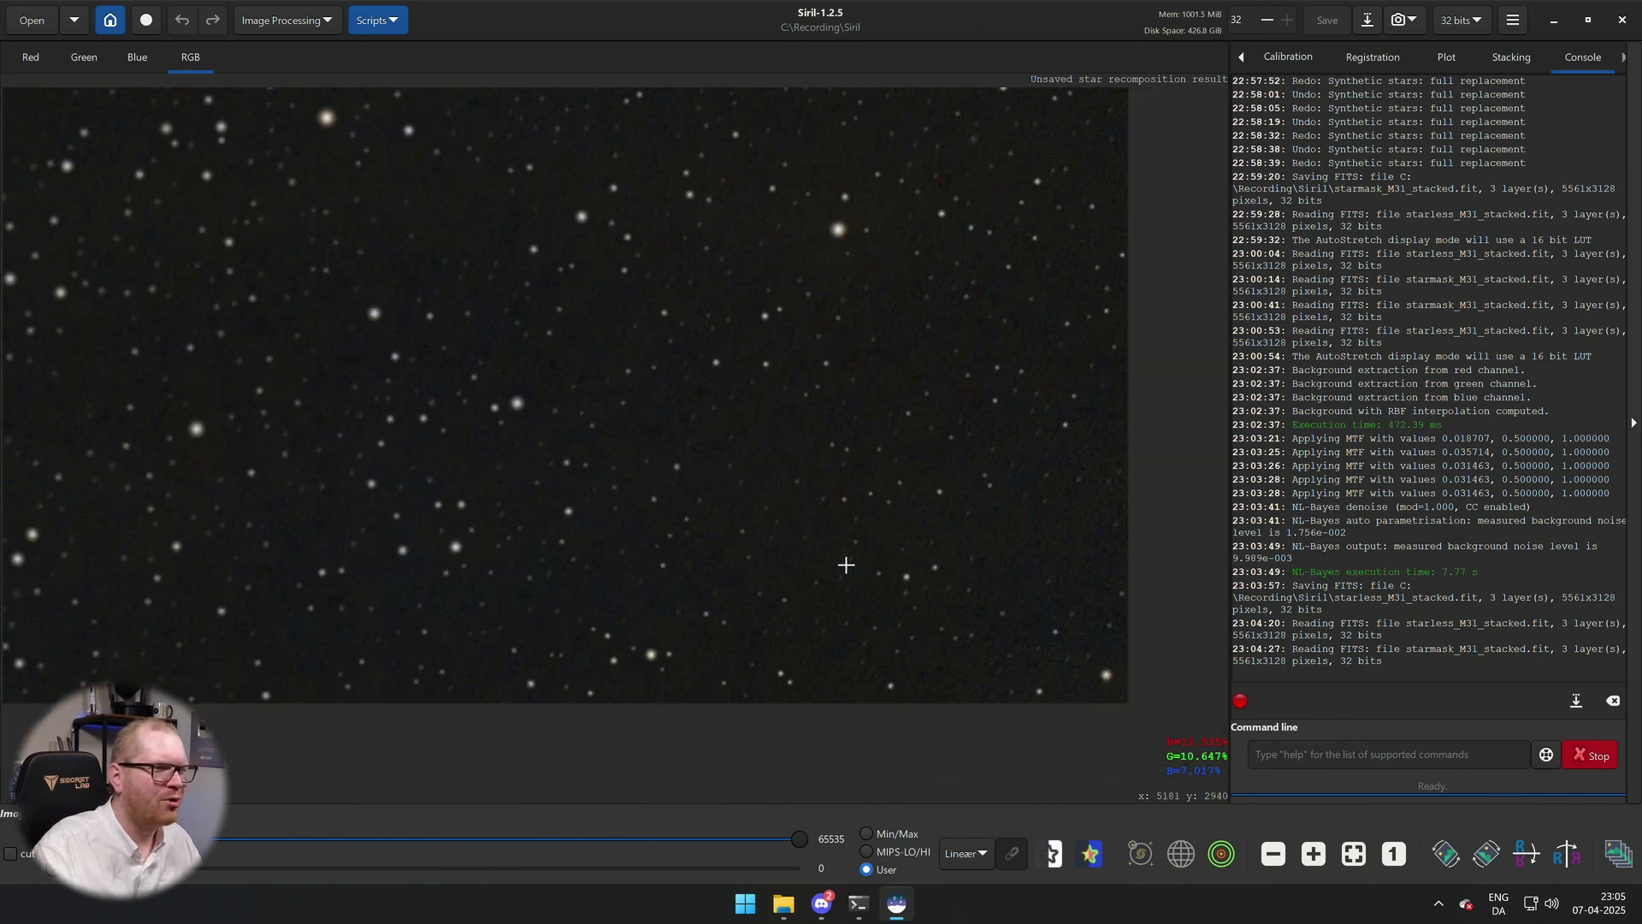
{"action": "scroll", "coordinate": [846, 564], "scroll_direction": "down", "scroll_amount": 4}
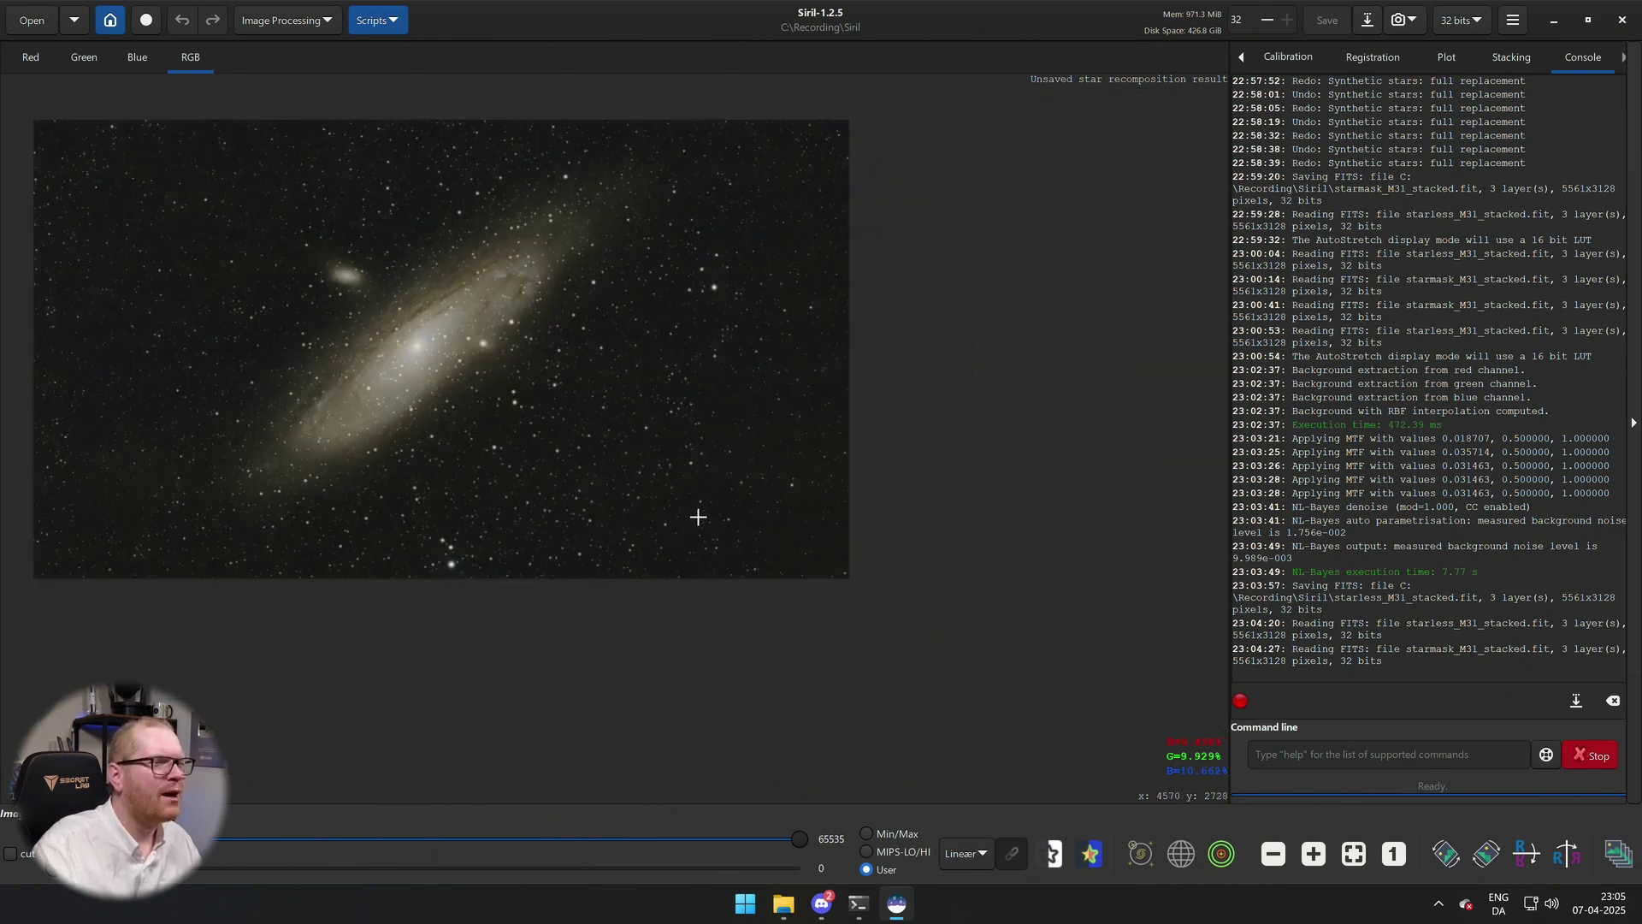
{"action": "left_click_drag", "start_coordinate": [524, 414], "coordinate": [722, 535]}
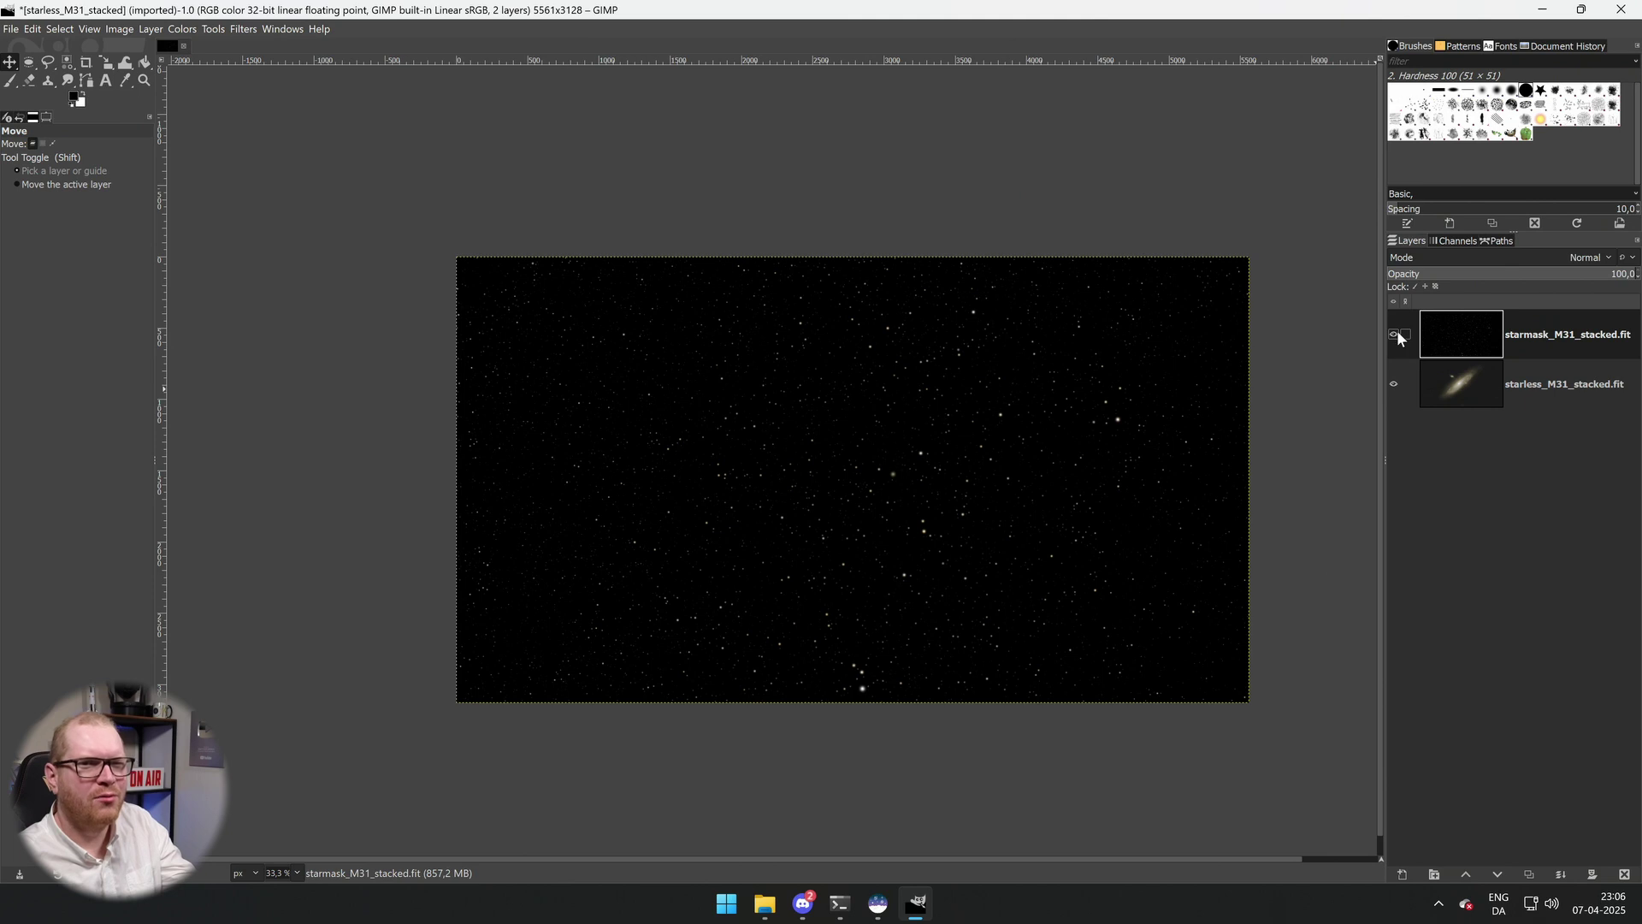
In GIMP, toggle the visibility of the starmask and starless layers to compare them, leaving only the starless layer shown.
{"action": "left_click", "coordinate": [1395, 335]}
{"action": "left_click", "coordinate": [1394, 384]}
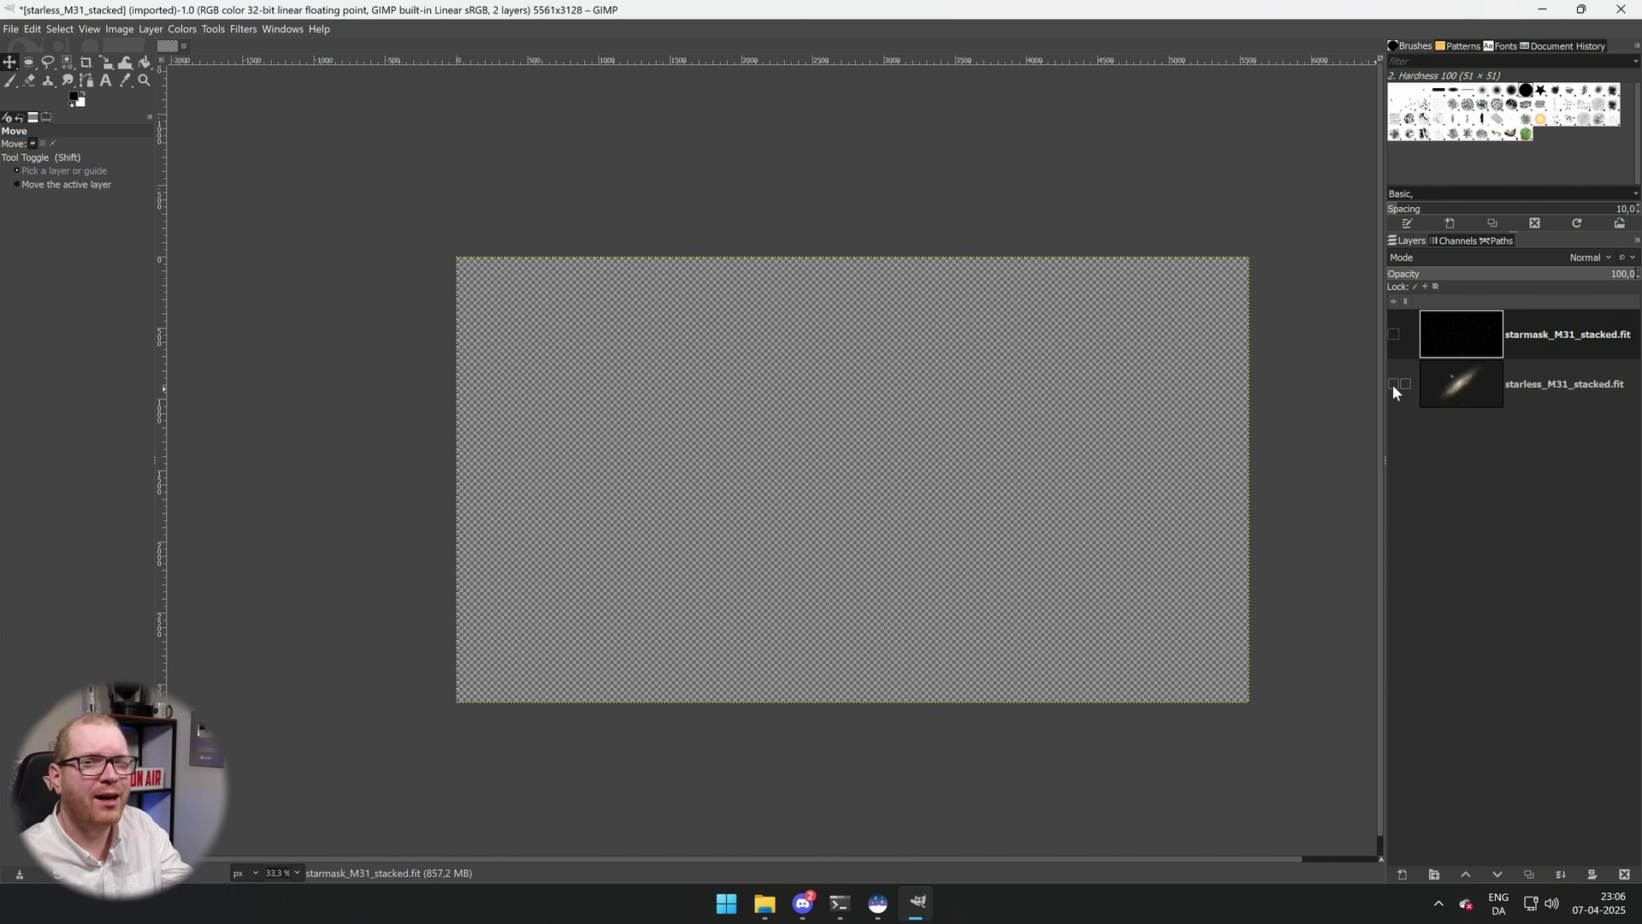
{"action": "left_click", "coordinate": [1394, 384]}
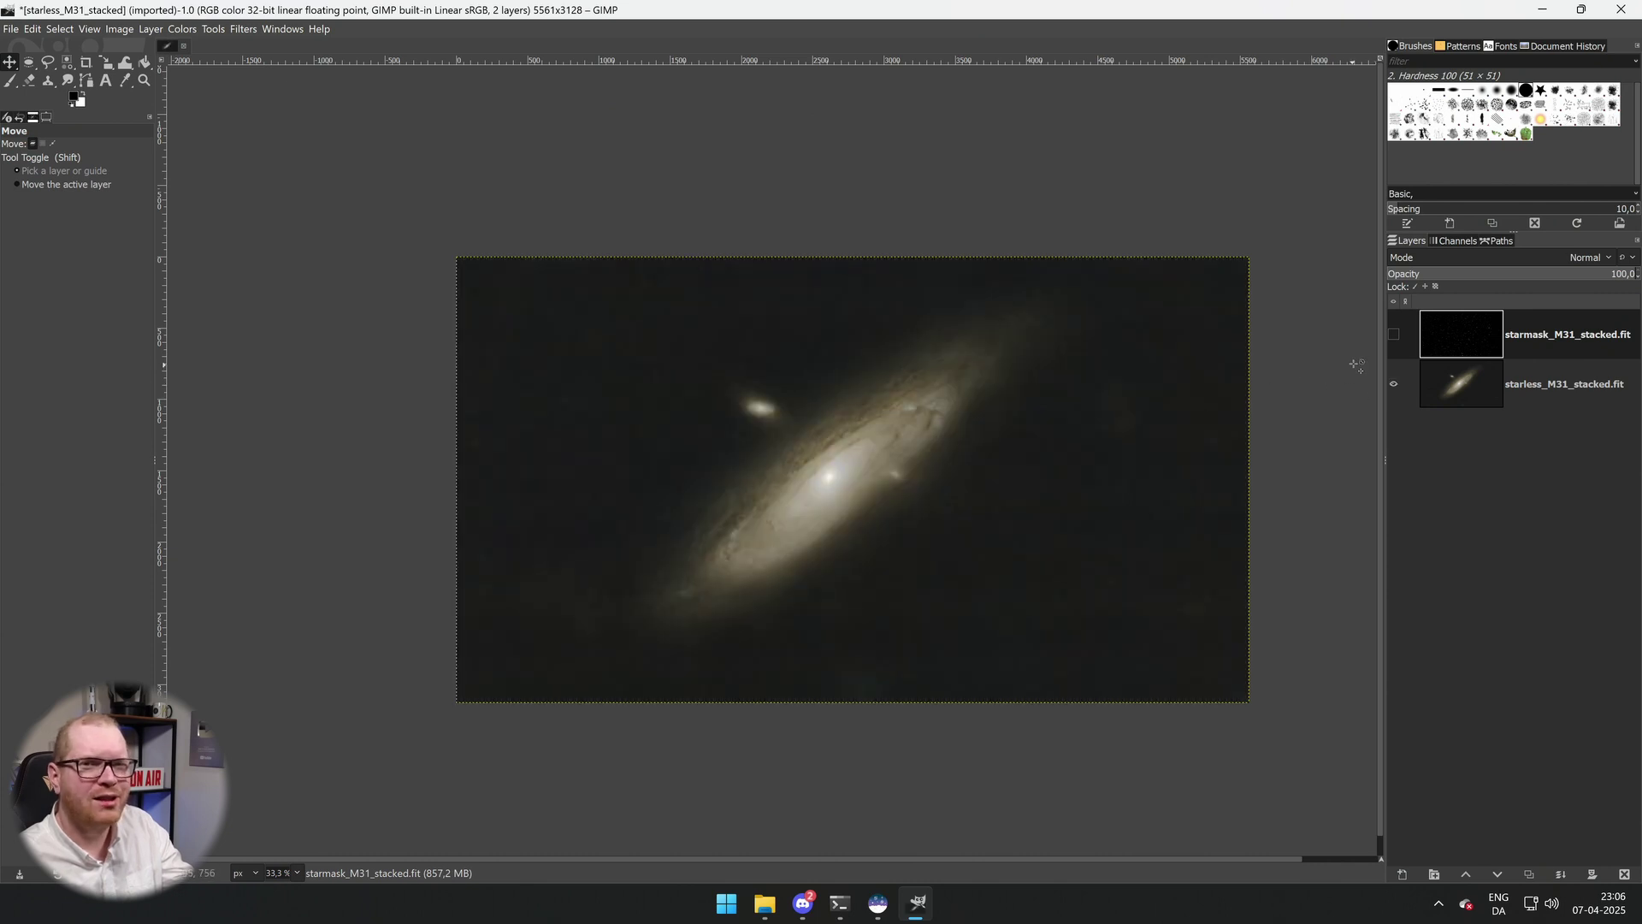
{"action": "left_click", "coordinate": [1394, 334]}
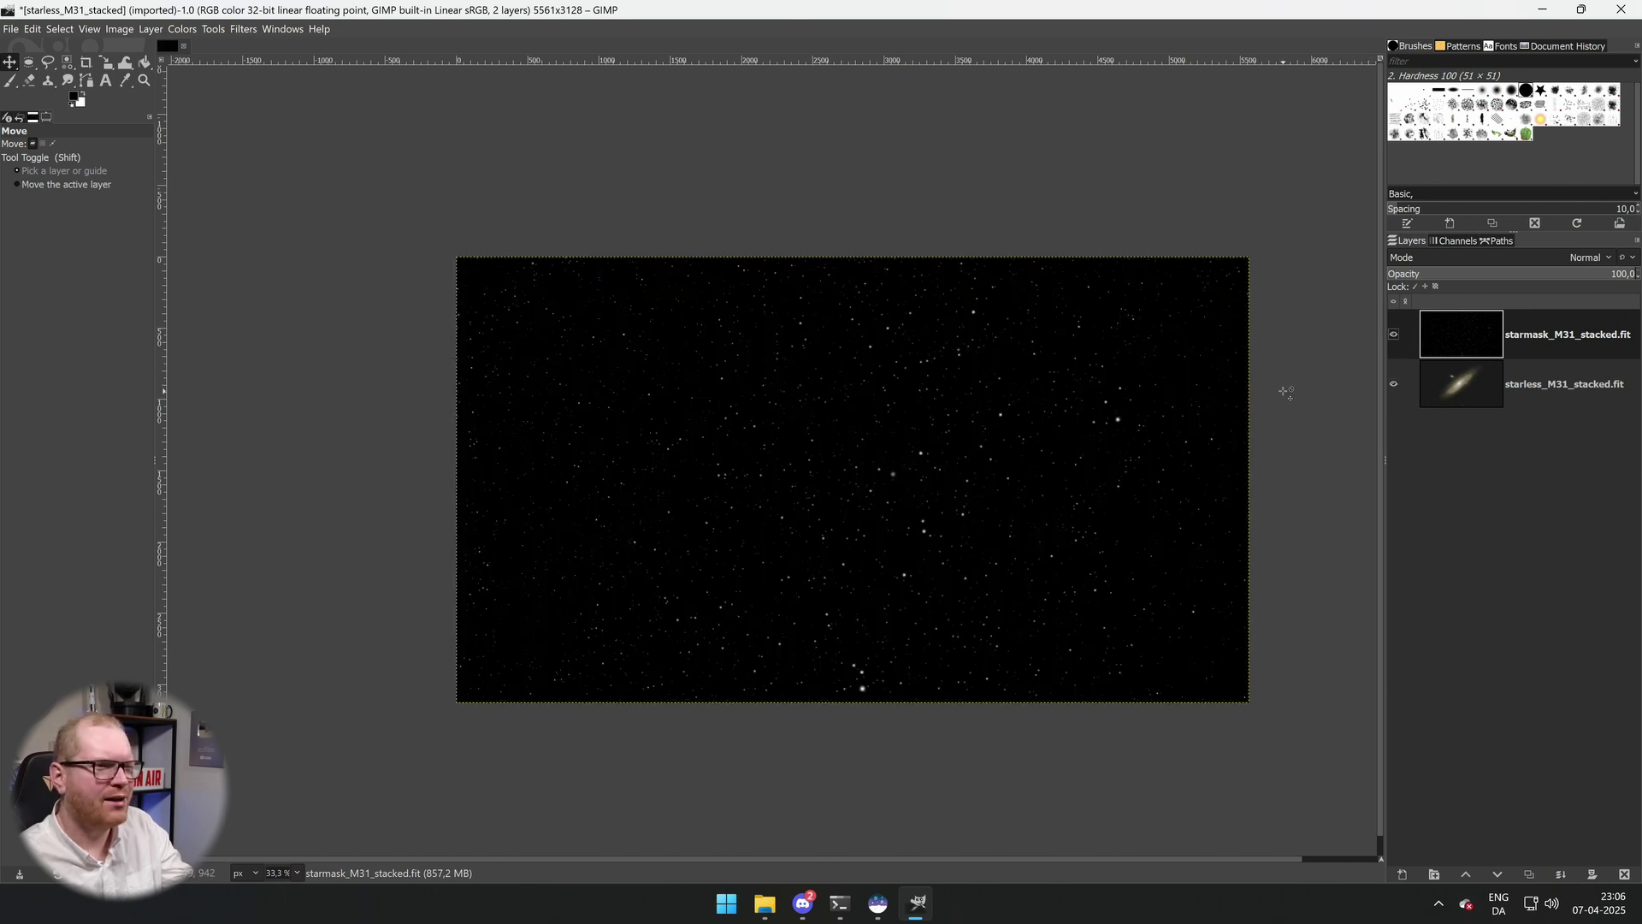
{"action": "left_click", "coordinate": [1393, 335]}
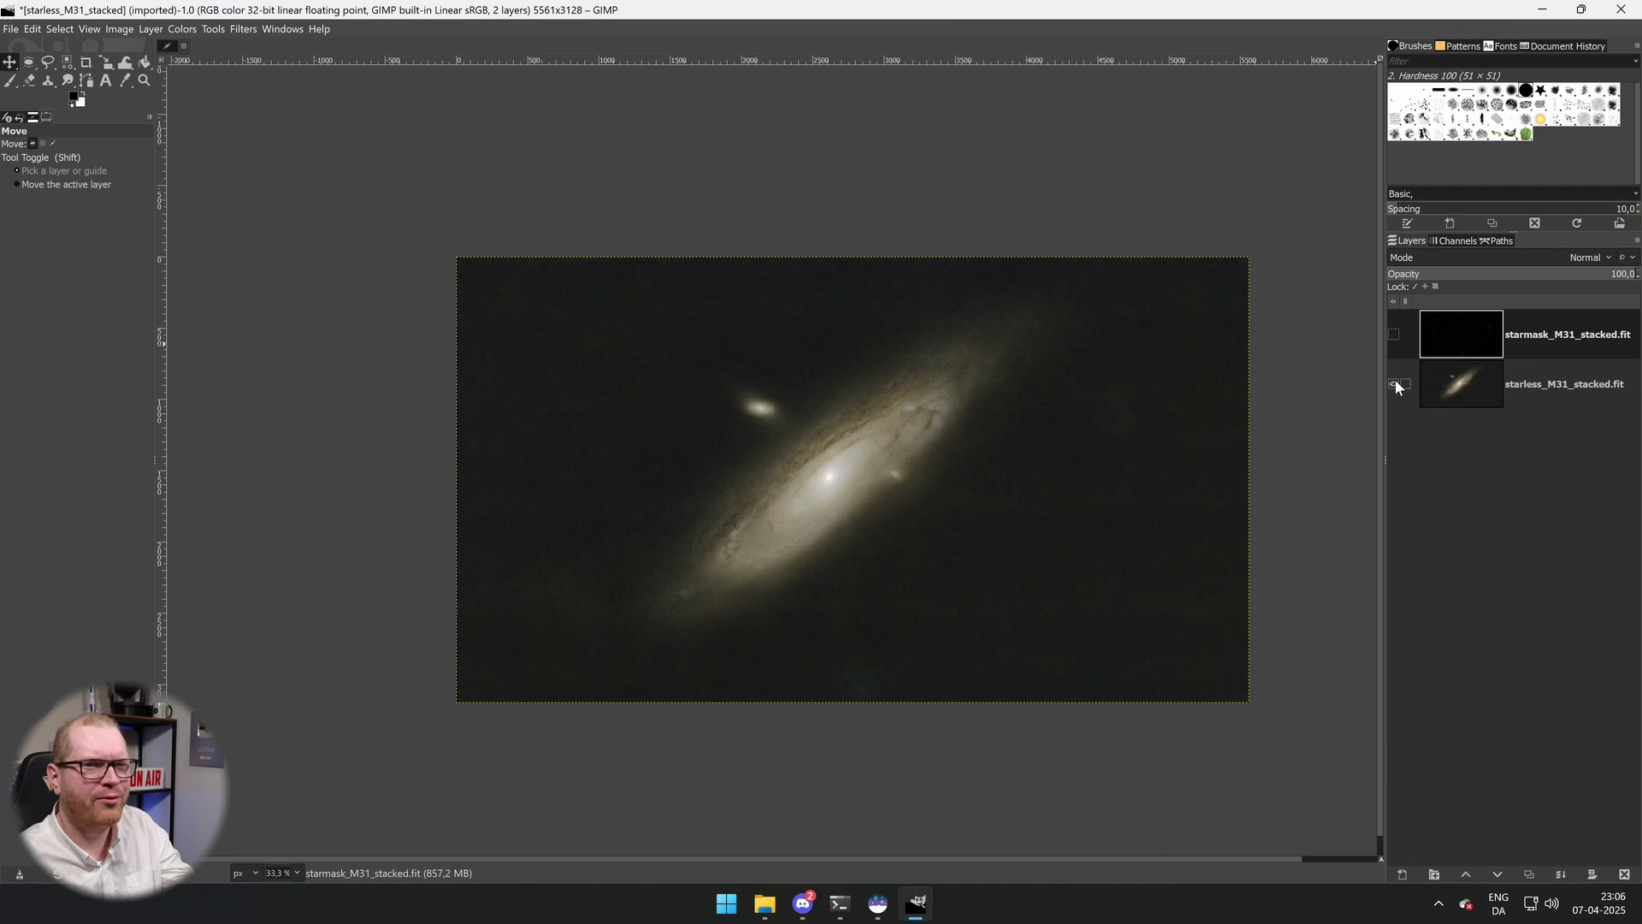
Show both the starless and starmask layers and set the starmask layer's blend mode to Screen.
{"action": "left_click", "coordinate": [1394, 384]}
{"action": "left_click", "coordinate": [1394, 384]}
{"action": "left_click", "coordinate": [1393, 334]}
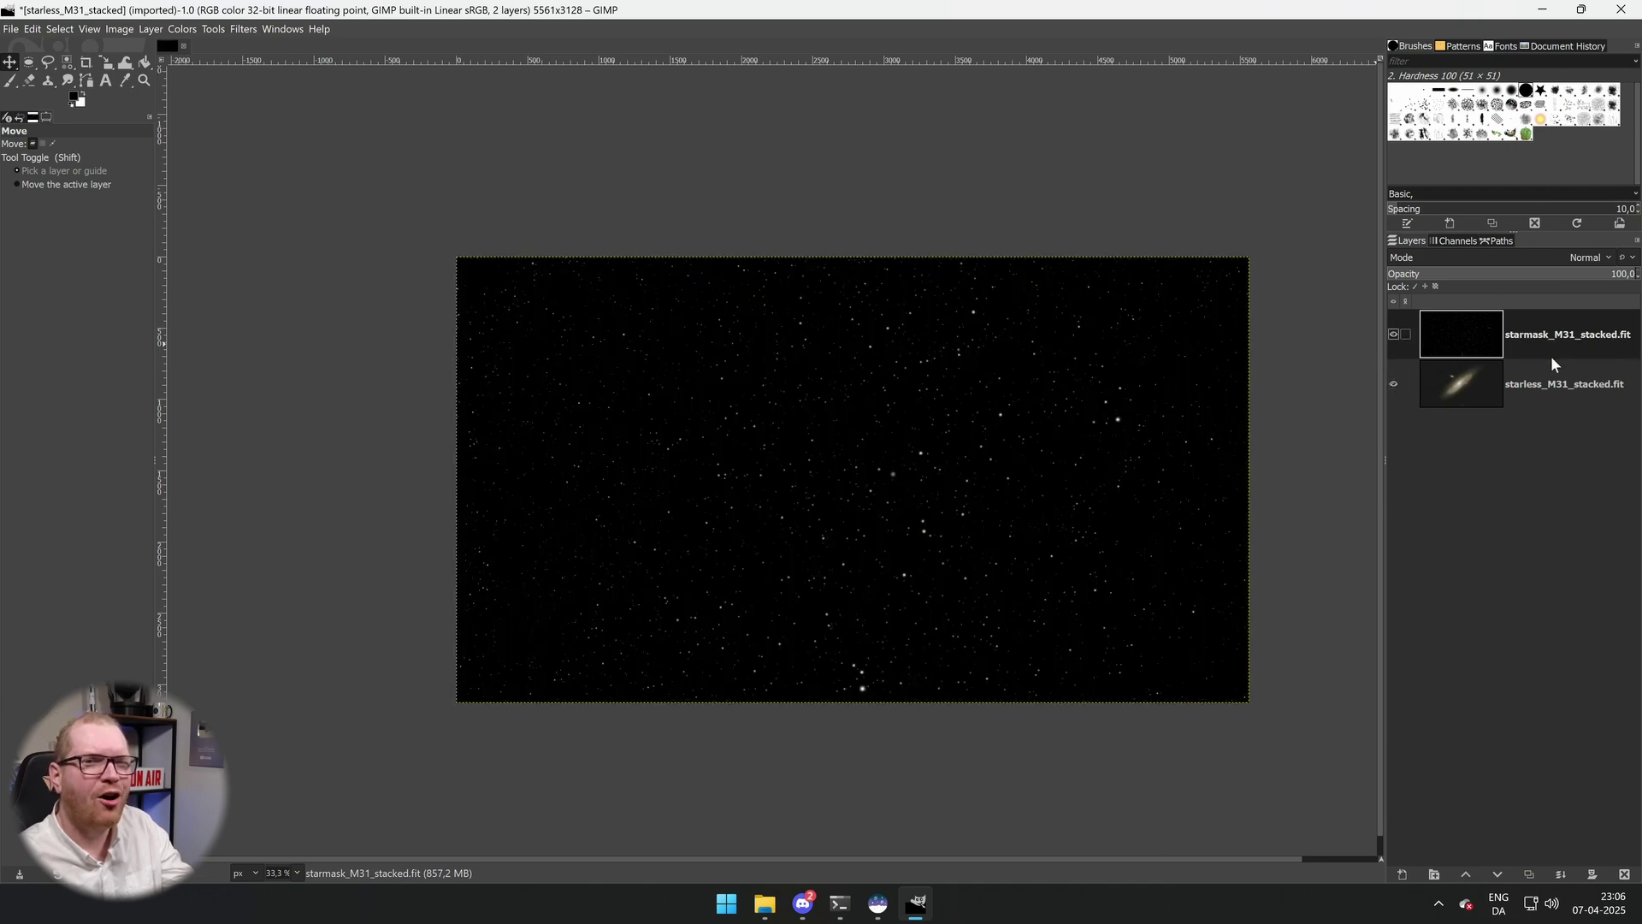
{"action": "left_click", "coordinate": [1543, 386]}
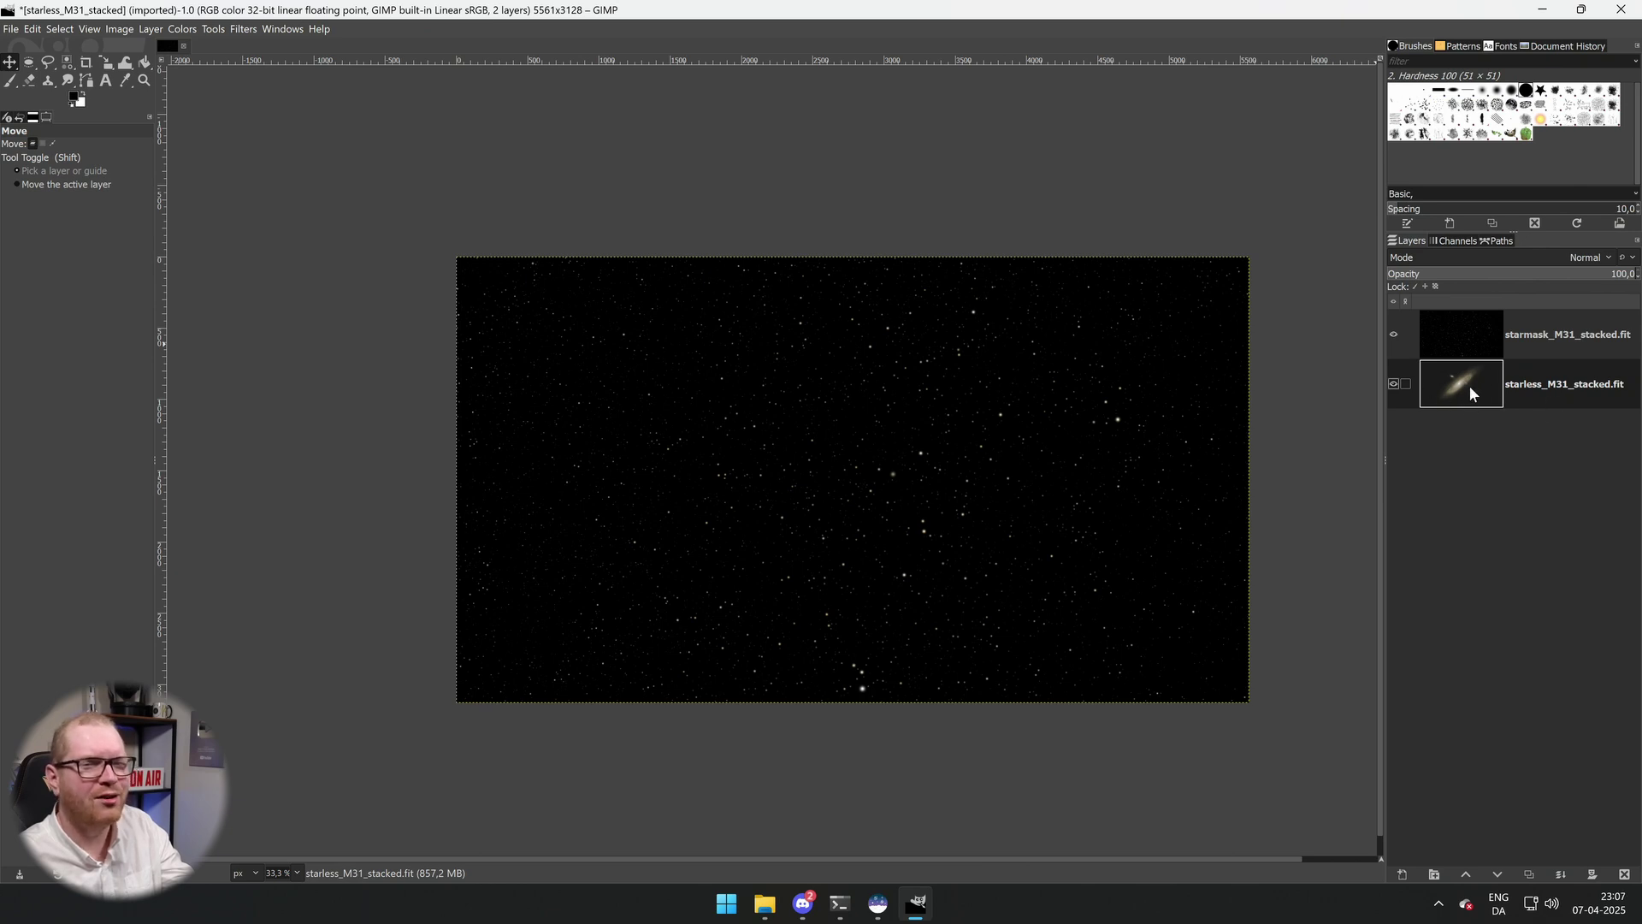
{"action": "left_click", "coordinate": [1468, 337]}
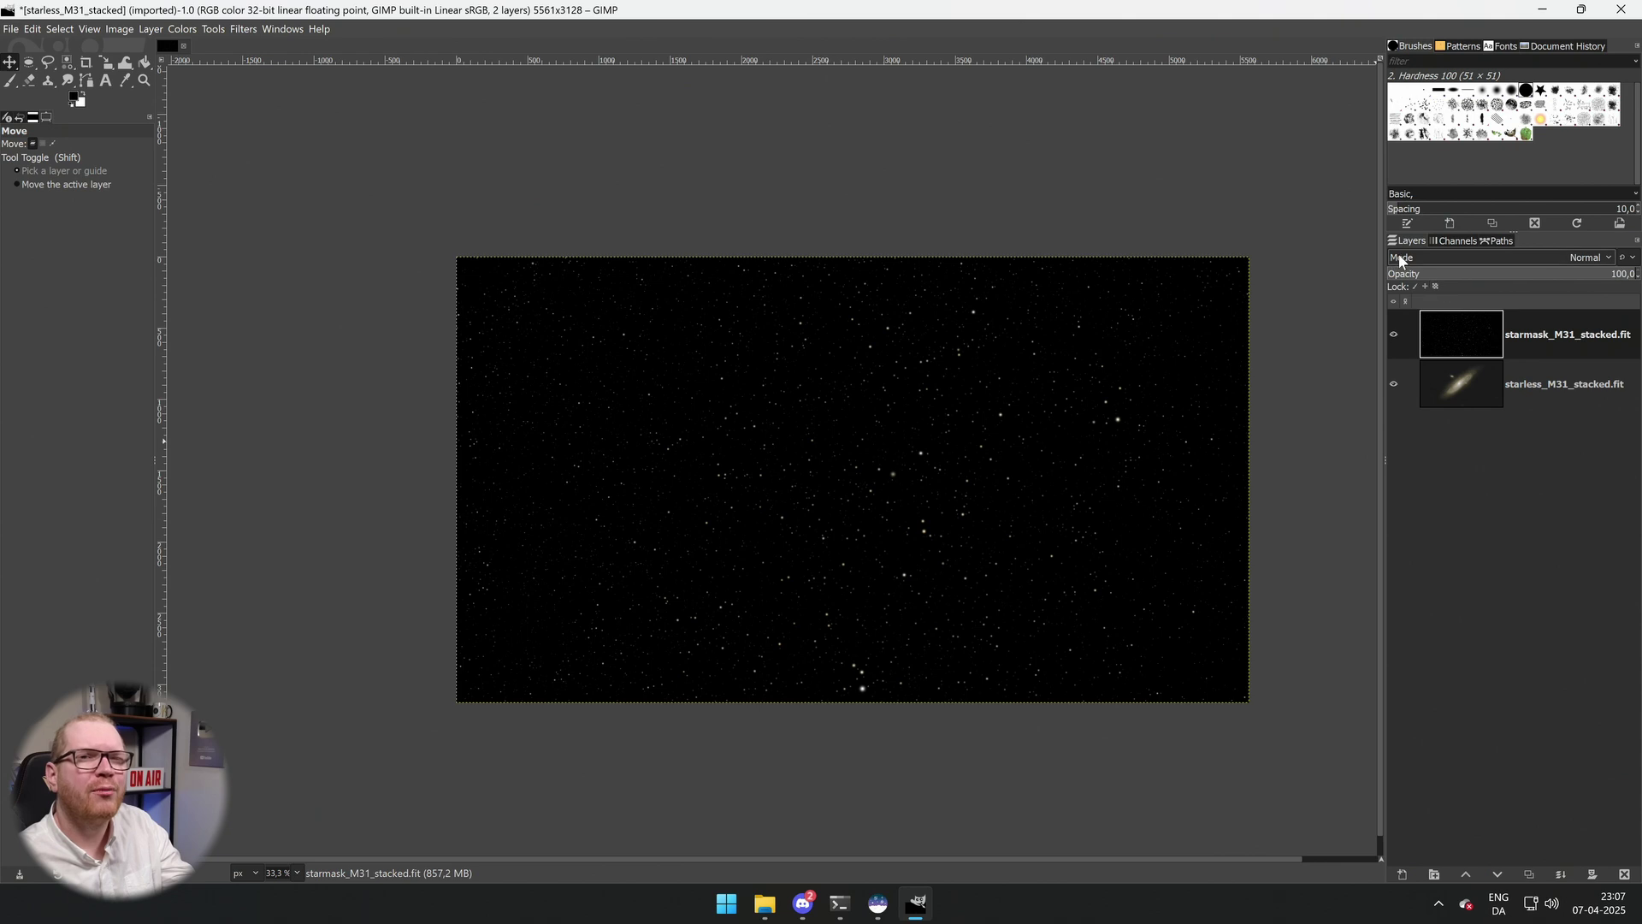
{"action": "left_click", "coordinate": [1612, 261]}
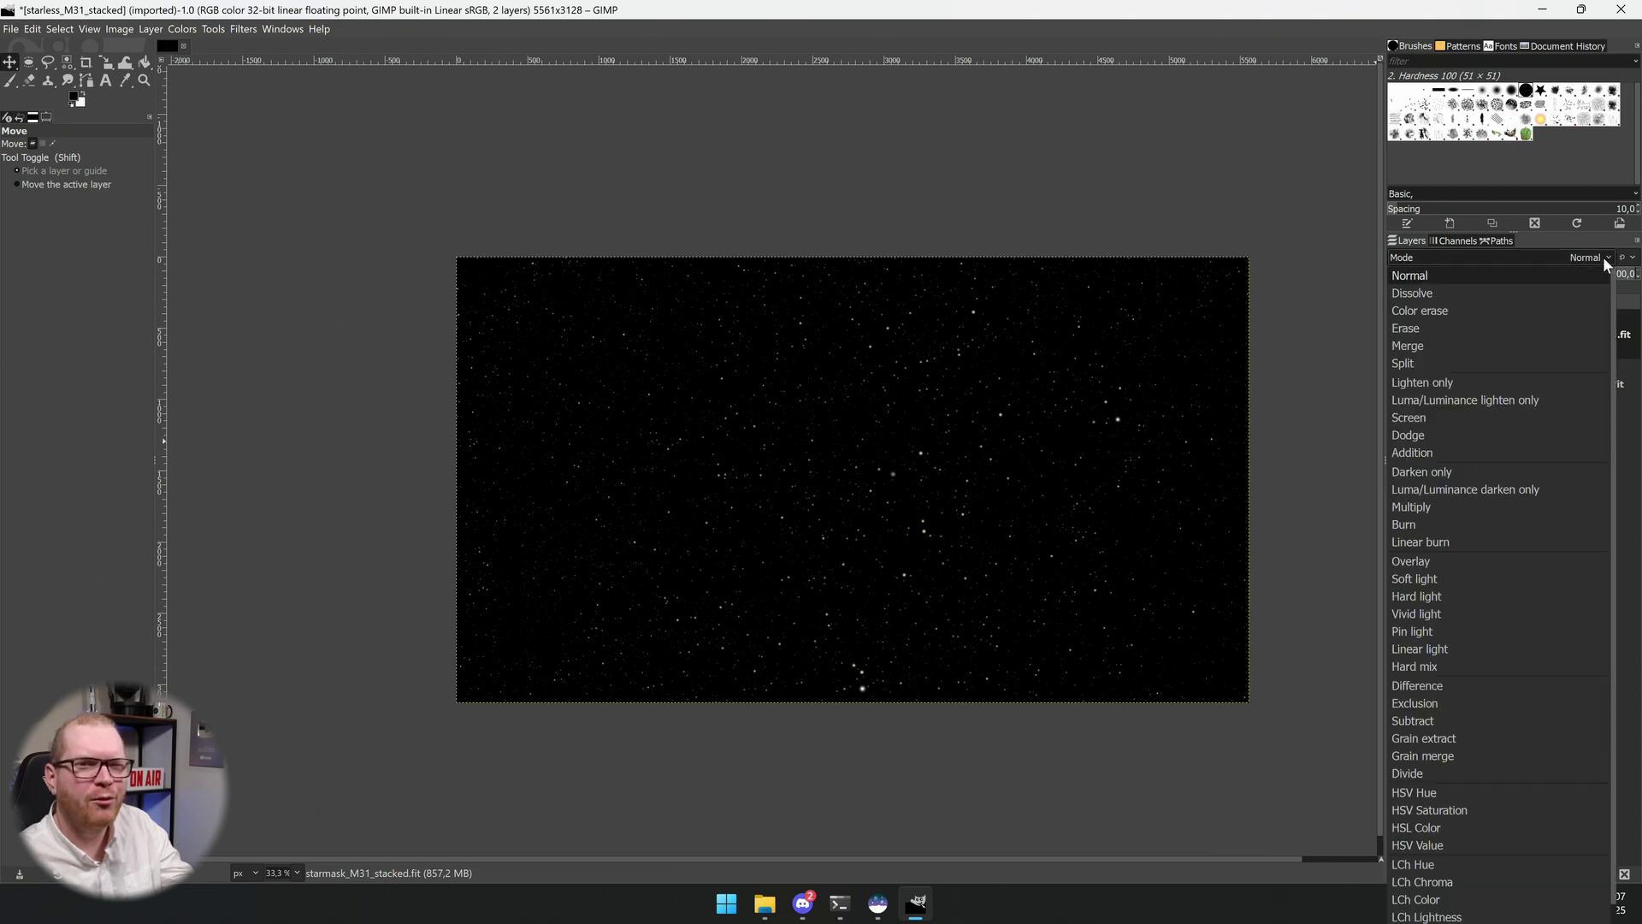
{"action": "left_click", "coordinate": [1445, 417]}
Examine the screen-blended stars over the galaxy up close and across the whole image.
{"action": "scroll", "coordinate": [858, 526], "scroll_direction": "up", "scroll_amount": 2}
{"action": "scroll", "coordinate": [858, 526], "scroll_direction": "up", "scroll_amount": 3}
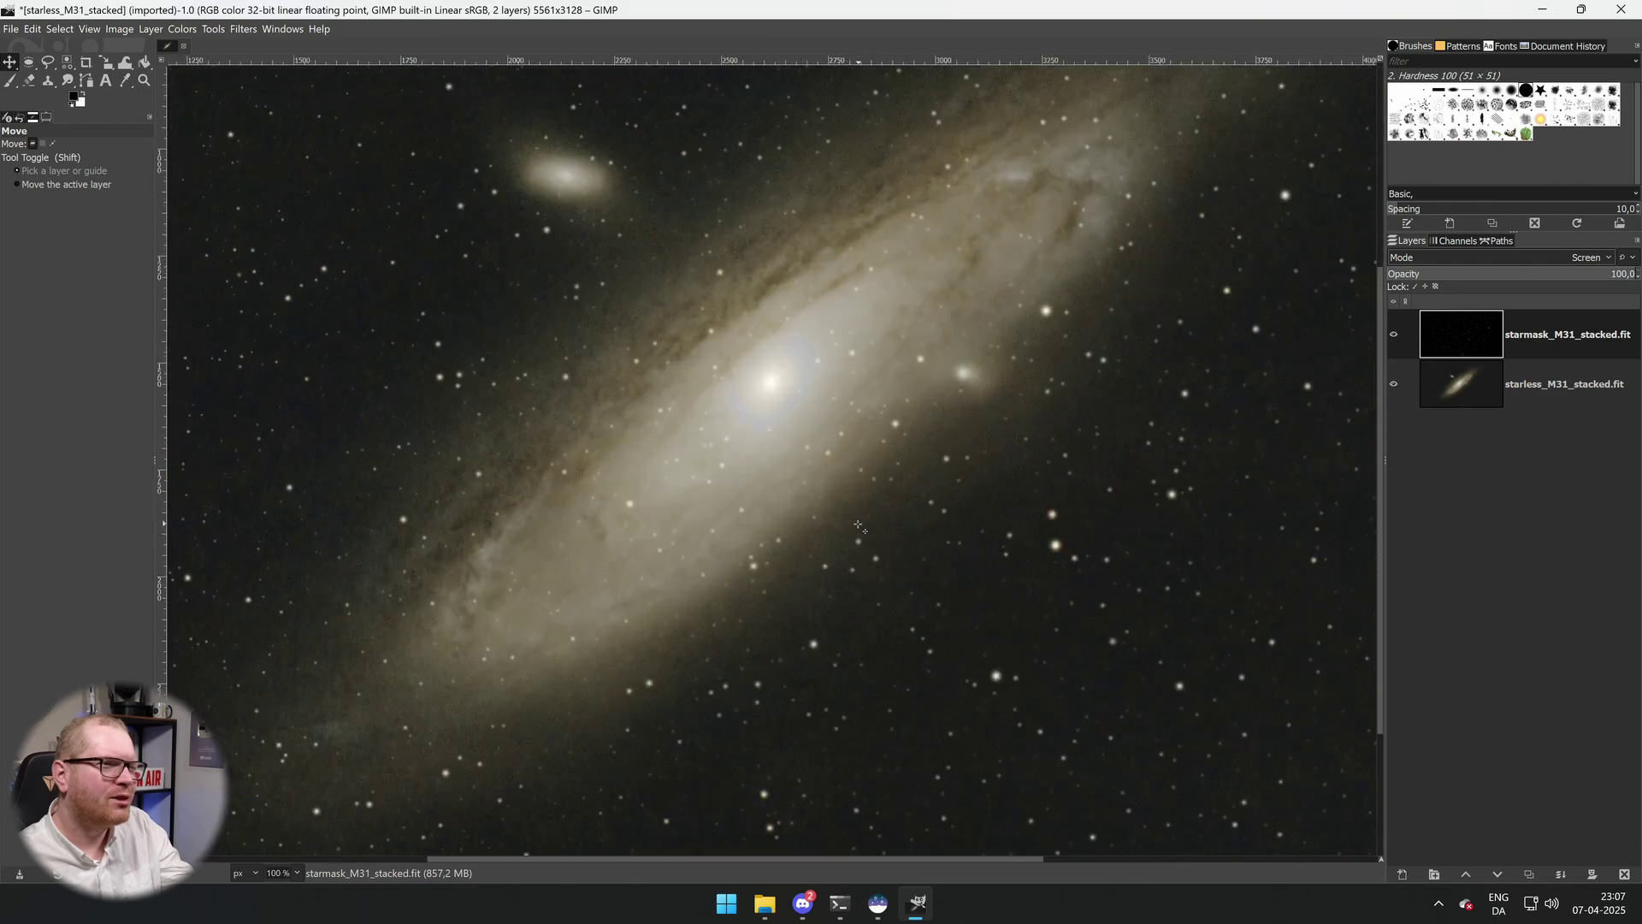
{"action": "scroll", "coordinate": [847, 462], "scroll_direction": "down", "scroll_amount": 2}
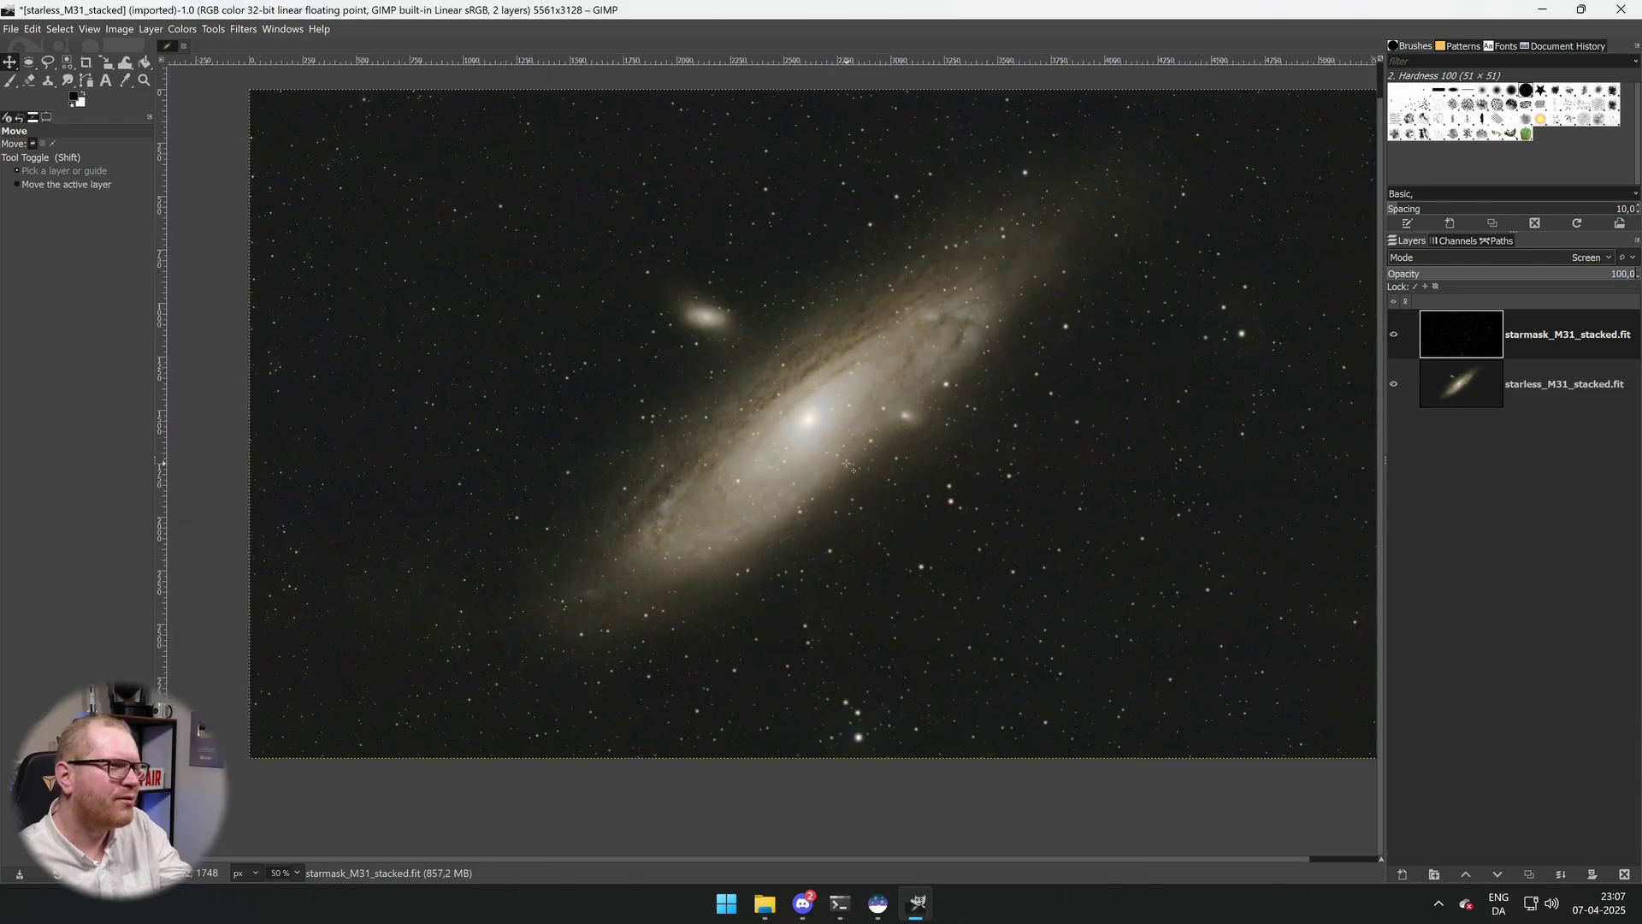
{"action": "scroll", "coordinate": [850, 467], "scroll_direction": "down", "scroll_amount": 1}
{"action": "scroll", "coordinate": [851, 465], "scroll_direction": "up", "scroll_amount": 1}
{"action": "scroll", "coordinate": [854, 462], "scroll_direction": "down", "scroll_amount": 1}
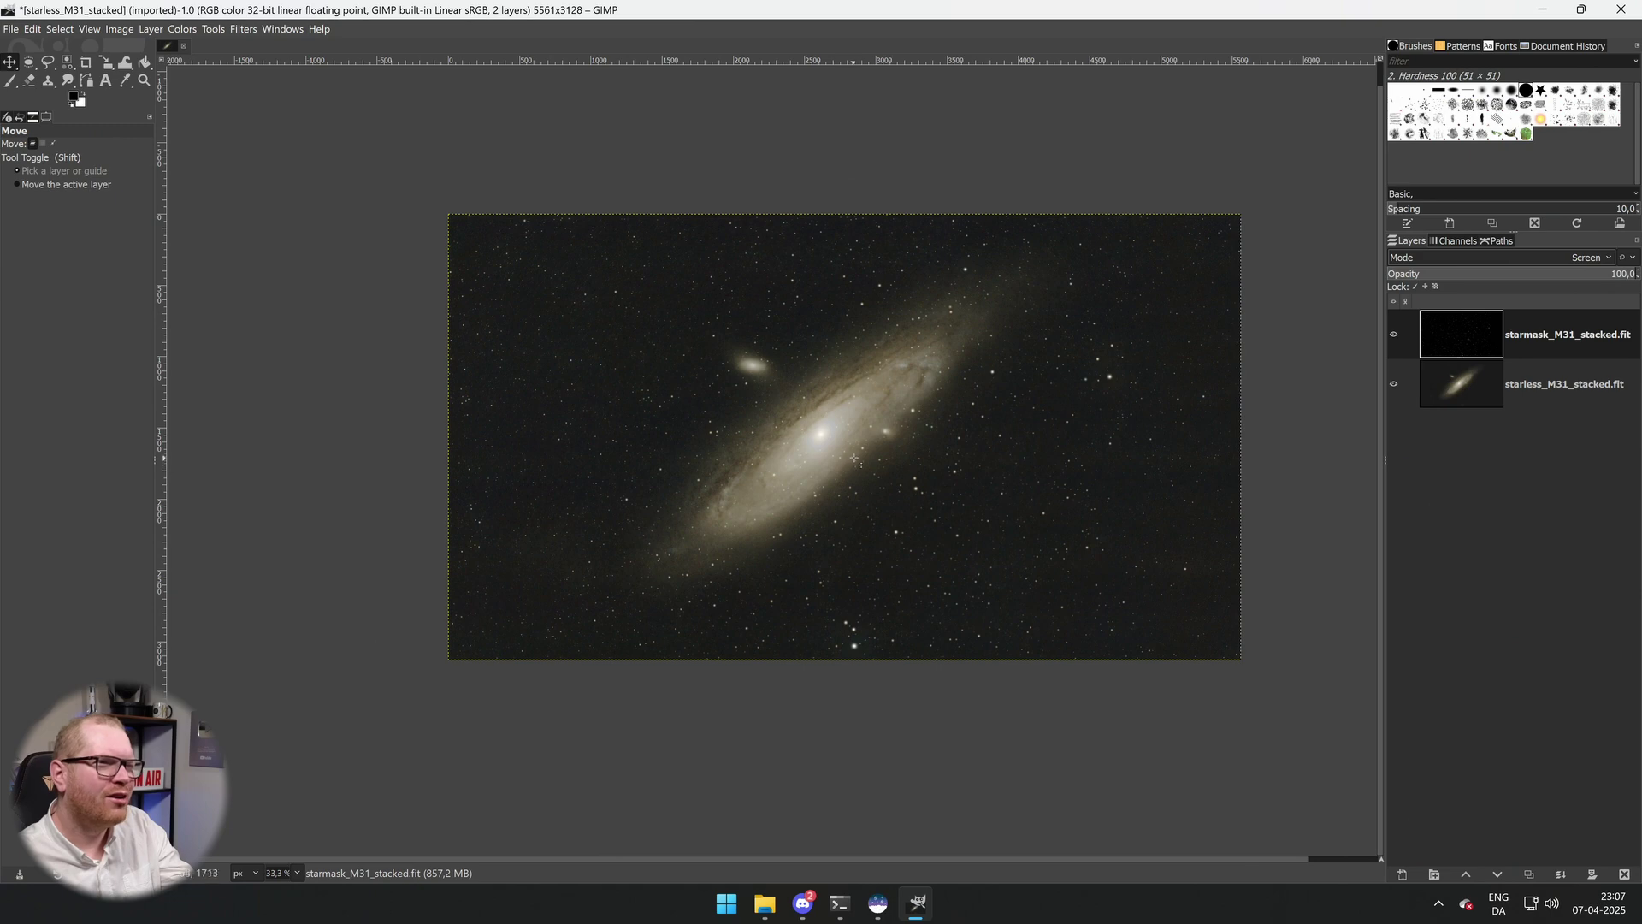
{"action": "scroll", "coordinate": [845, 449], "scroll_direction": "up", "scroll_amount": 1}
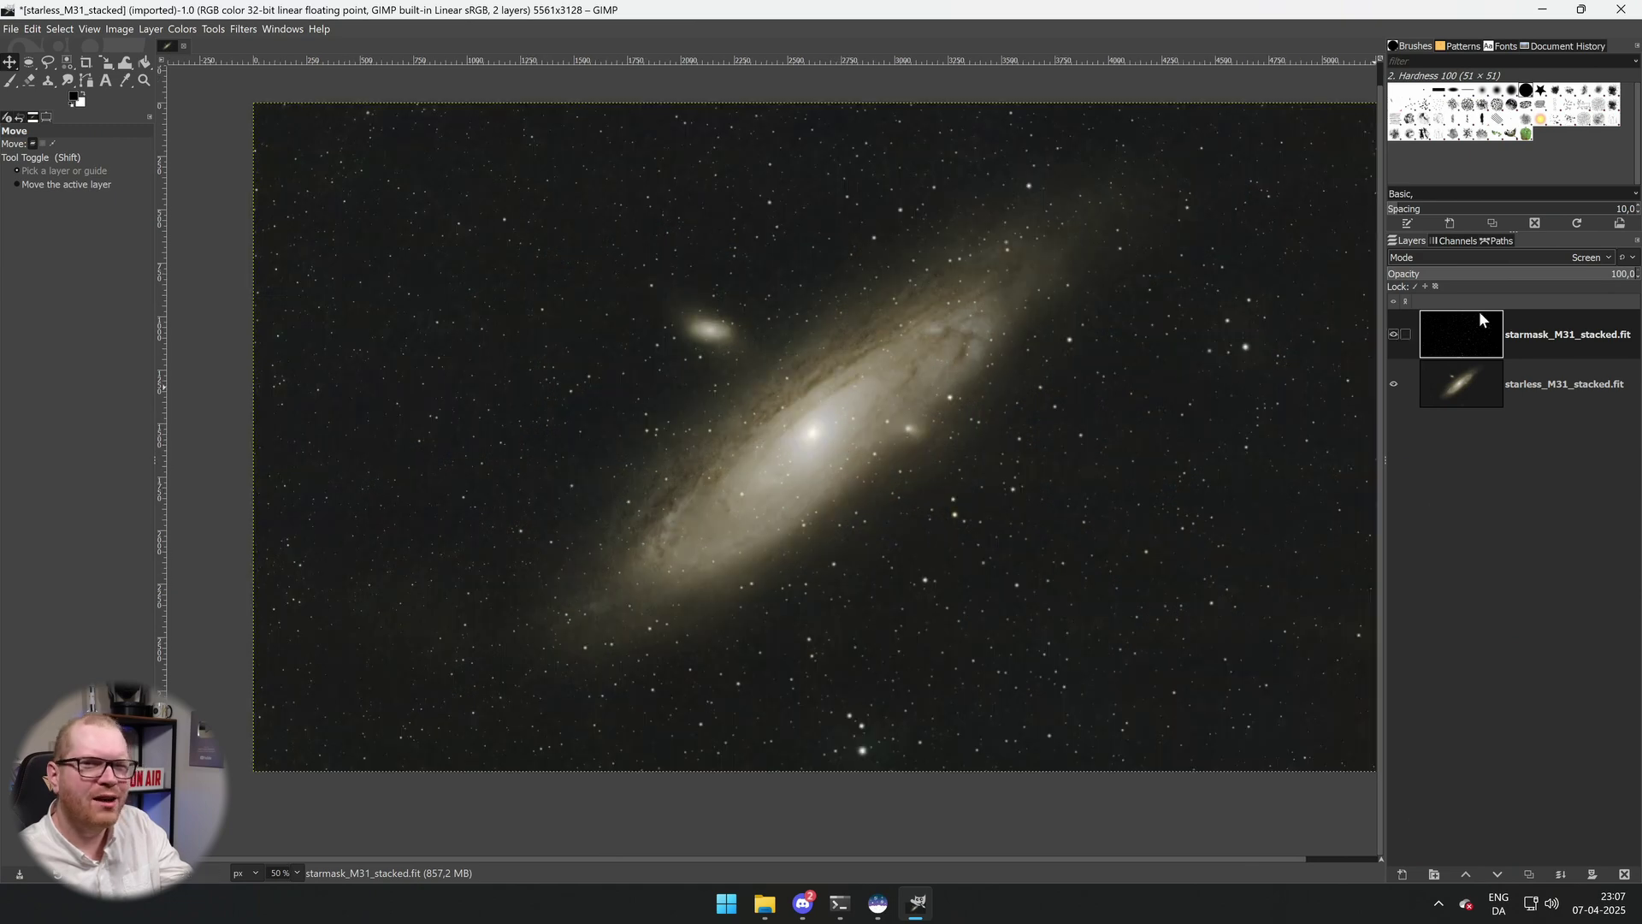
Try the Multiply and Addition blend modes on the starmask layer and return it to Screen.
{"action": "left_click", "coordinate": [1599, 256]}
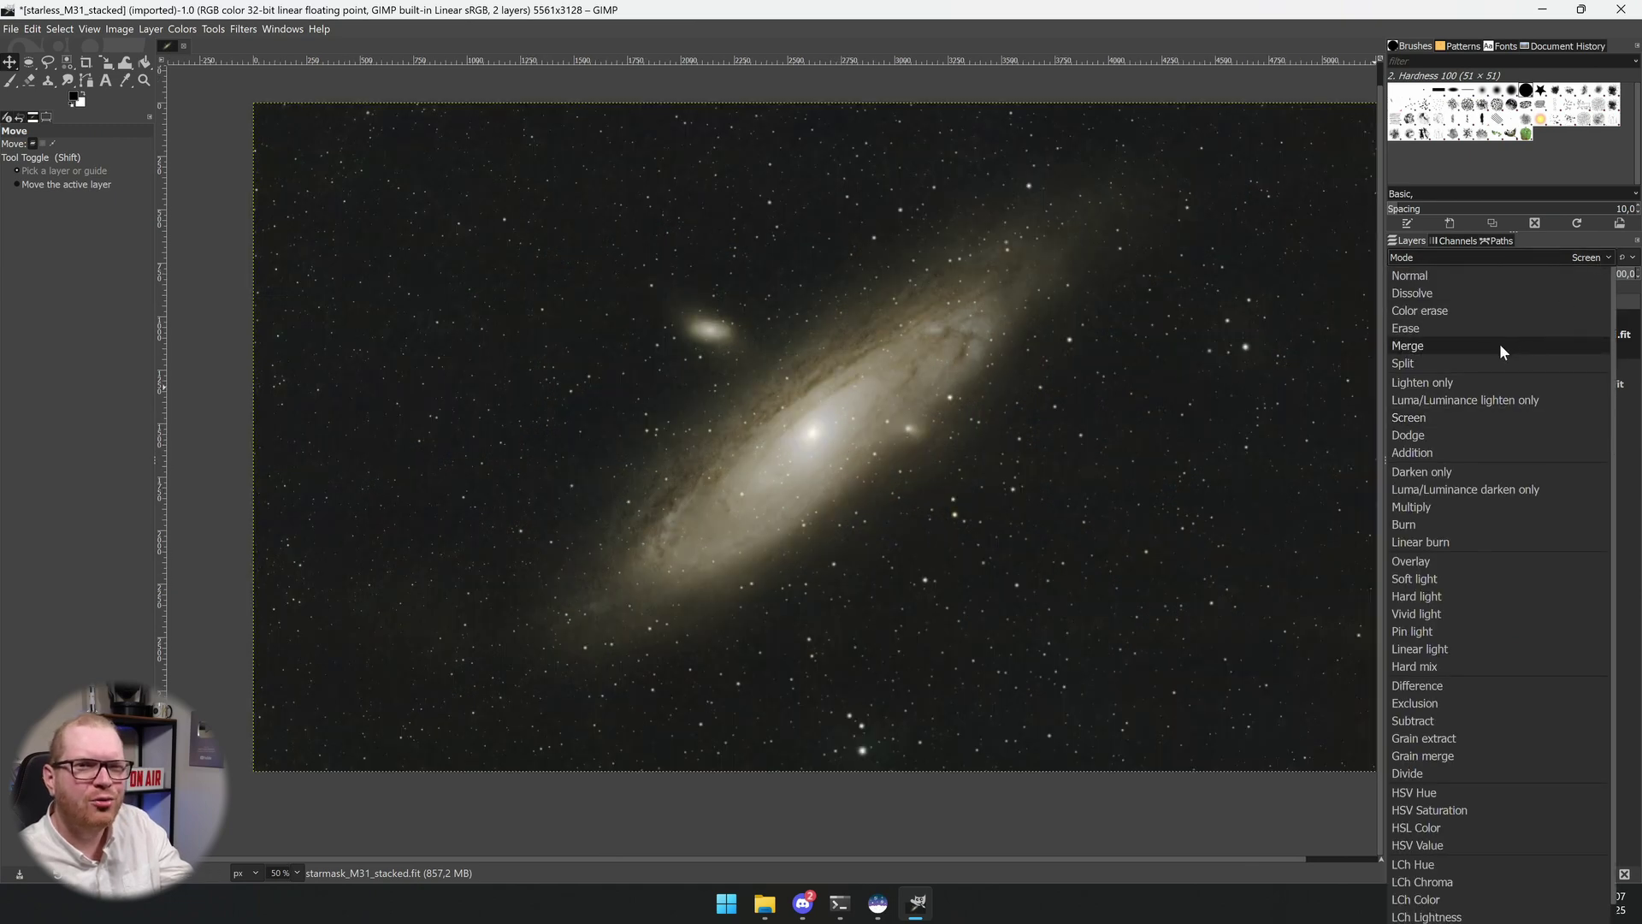
{"action": "left_click", "coordinate": [1444, 508]}
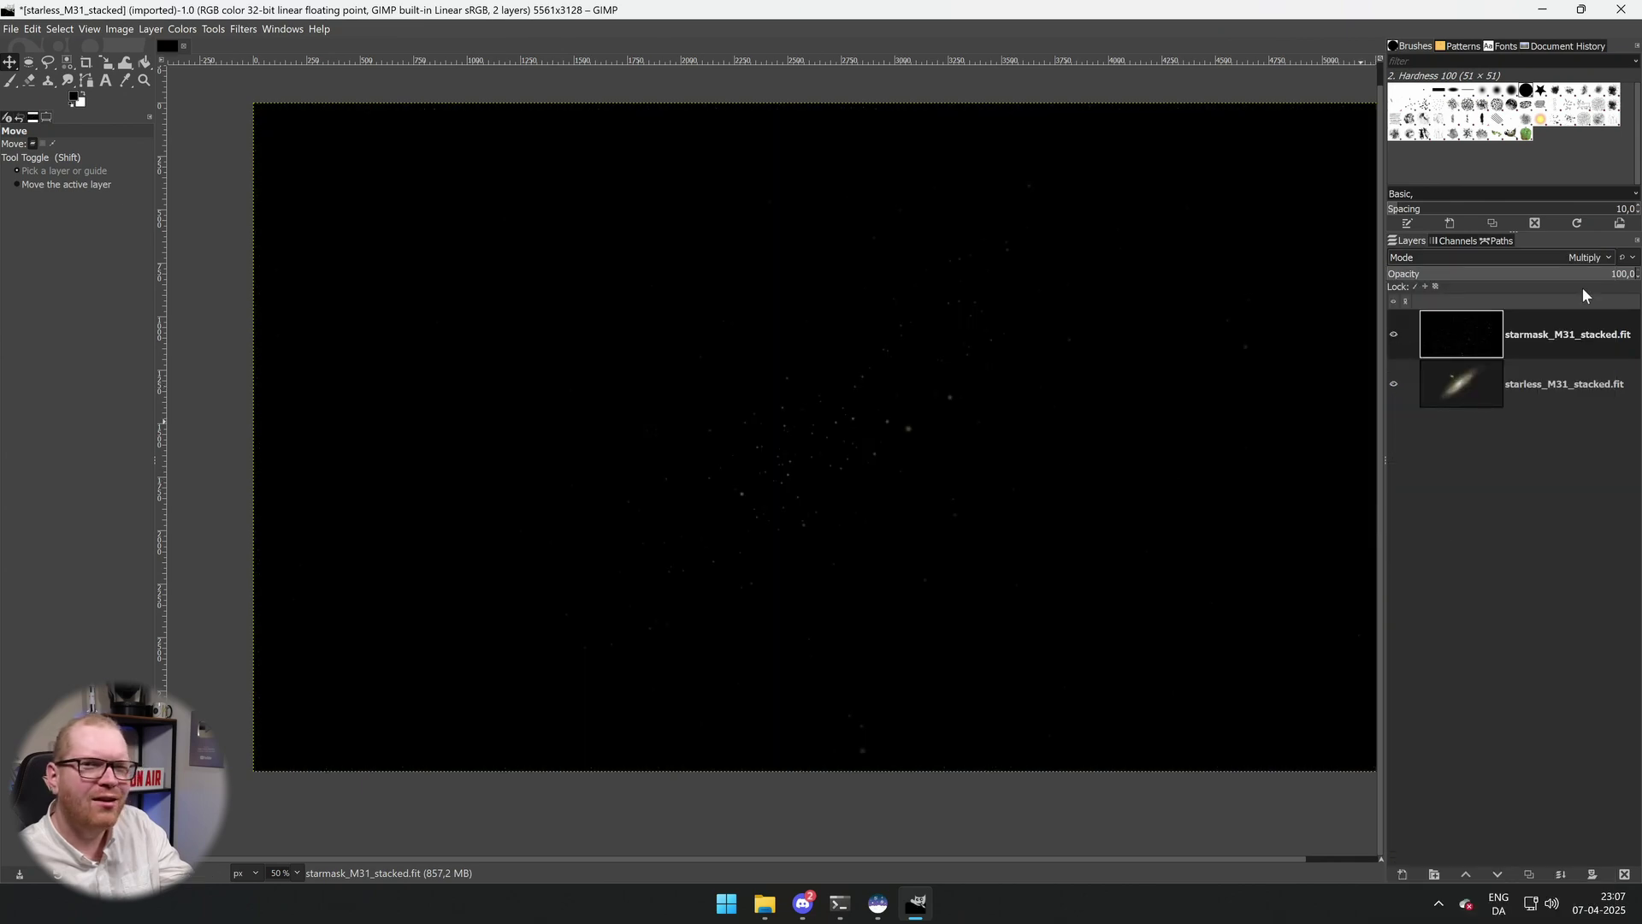
{"action": "left_click", "coordinate": [1606, 257]}
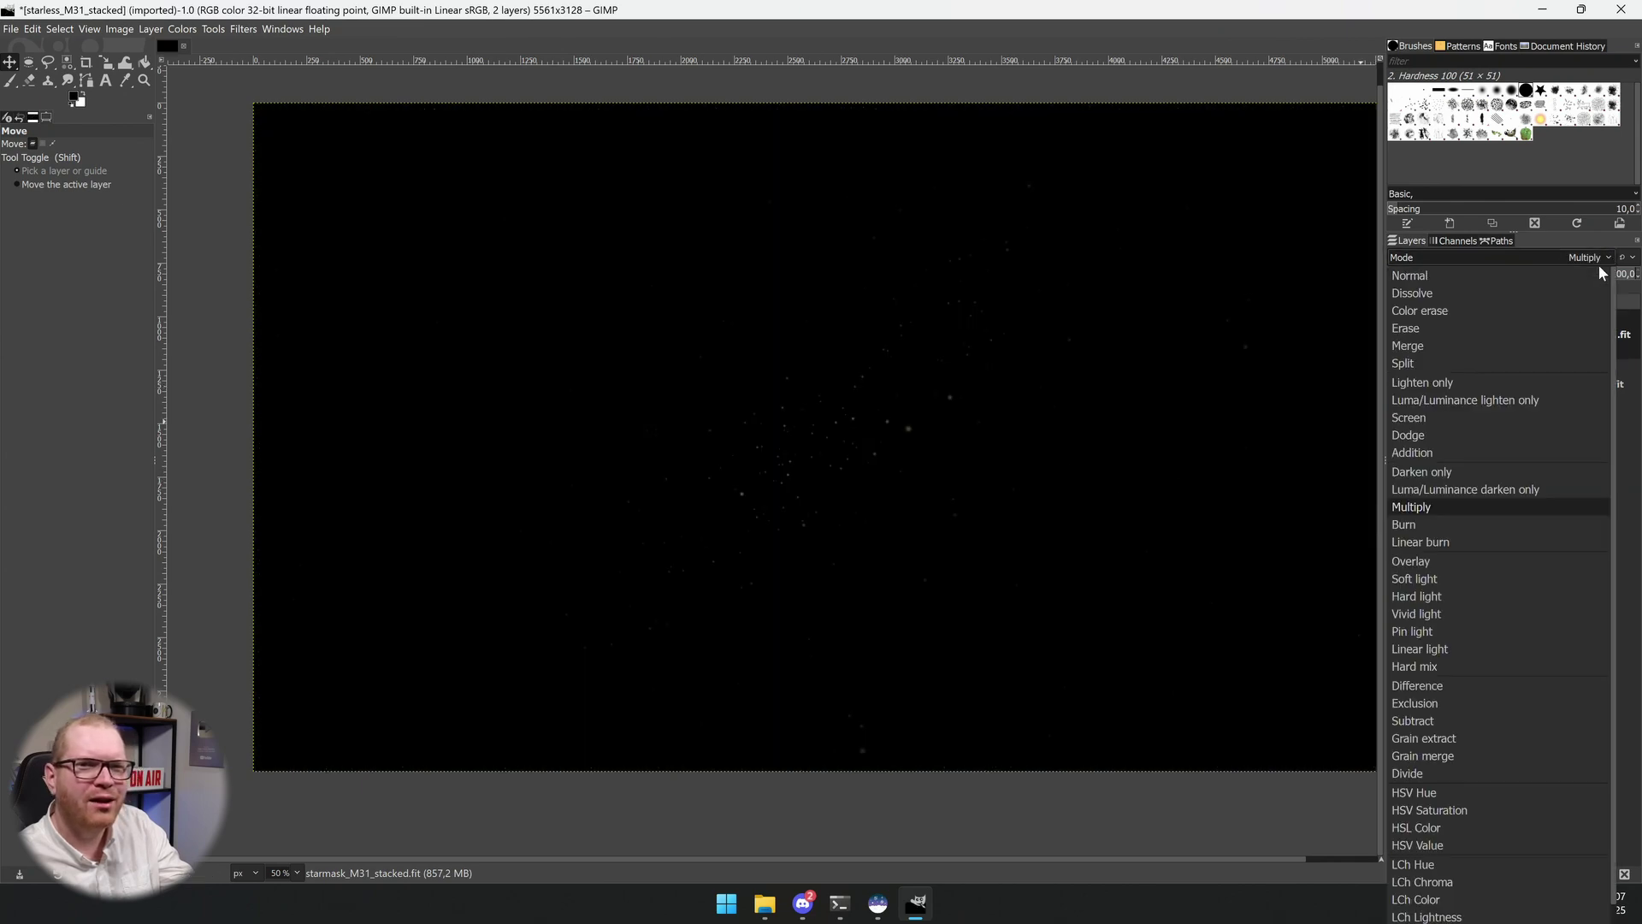
{"action": "left_click", "coordinate": [1437, 448]}
{"action": "scroll", "coordinate": [908, 505], "scroll_direction": "up", "scroll_amount": 3}
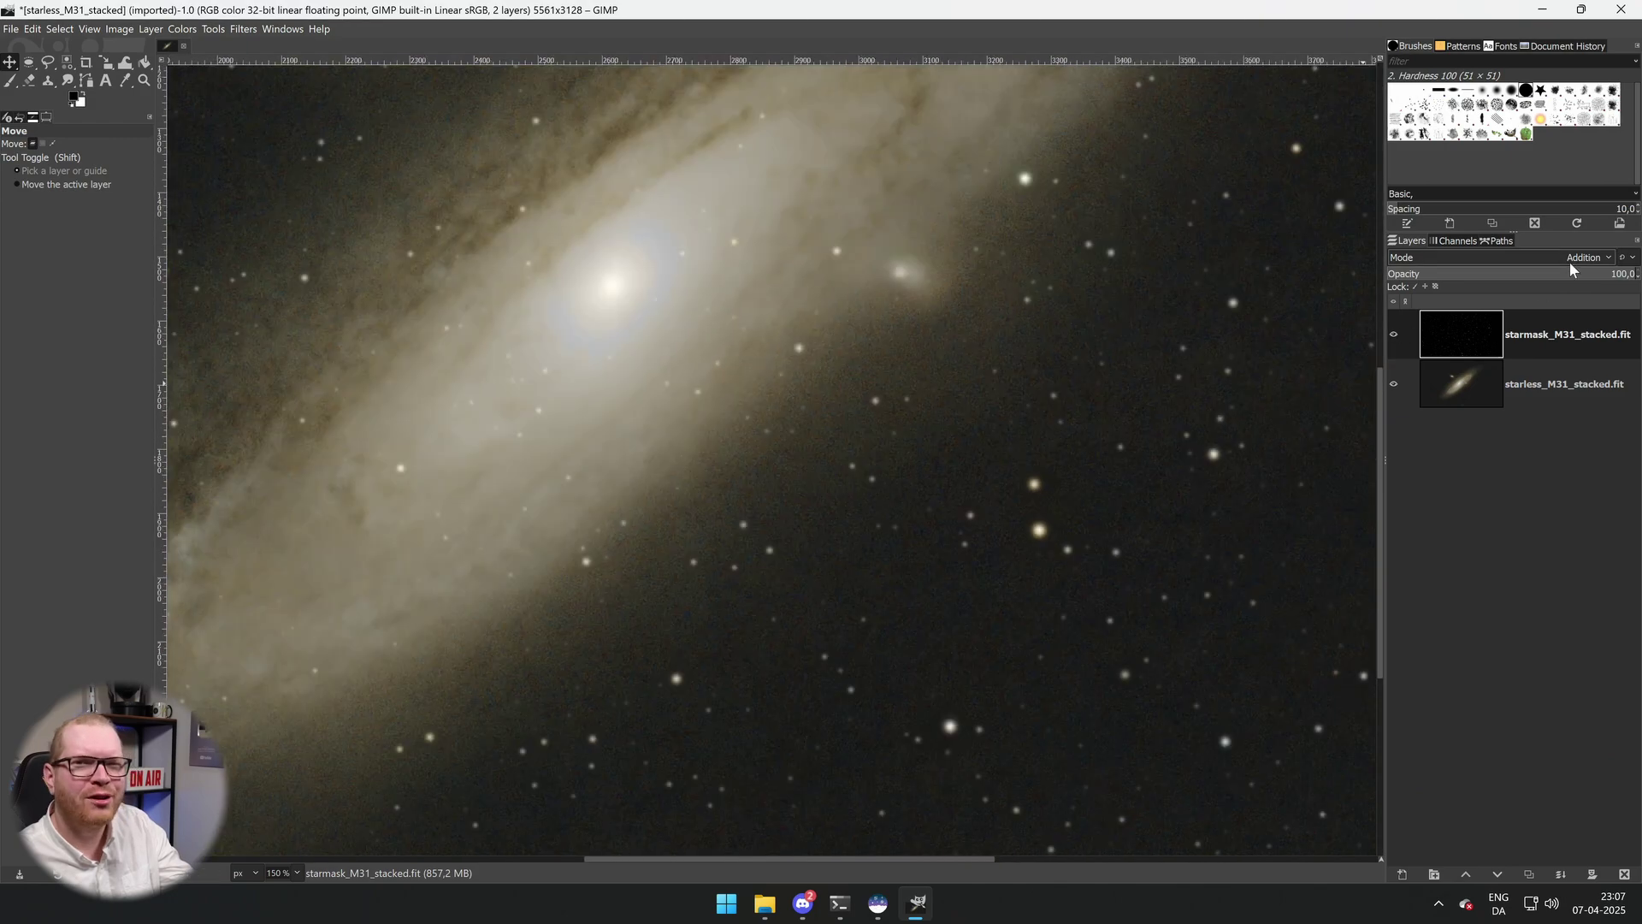
{"action": "left_click", "coordinate": [1570, 265]}
{"action": "left_click", "coordinate": [1434, 399]}
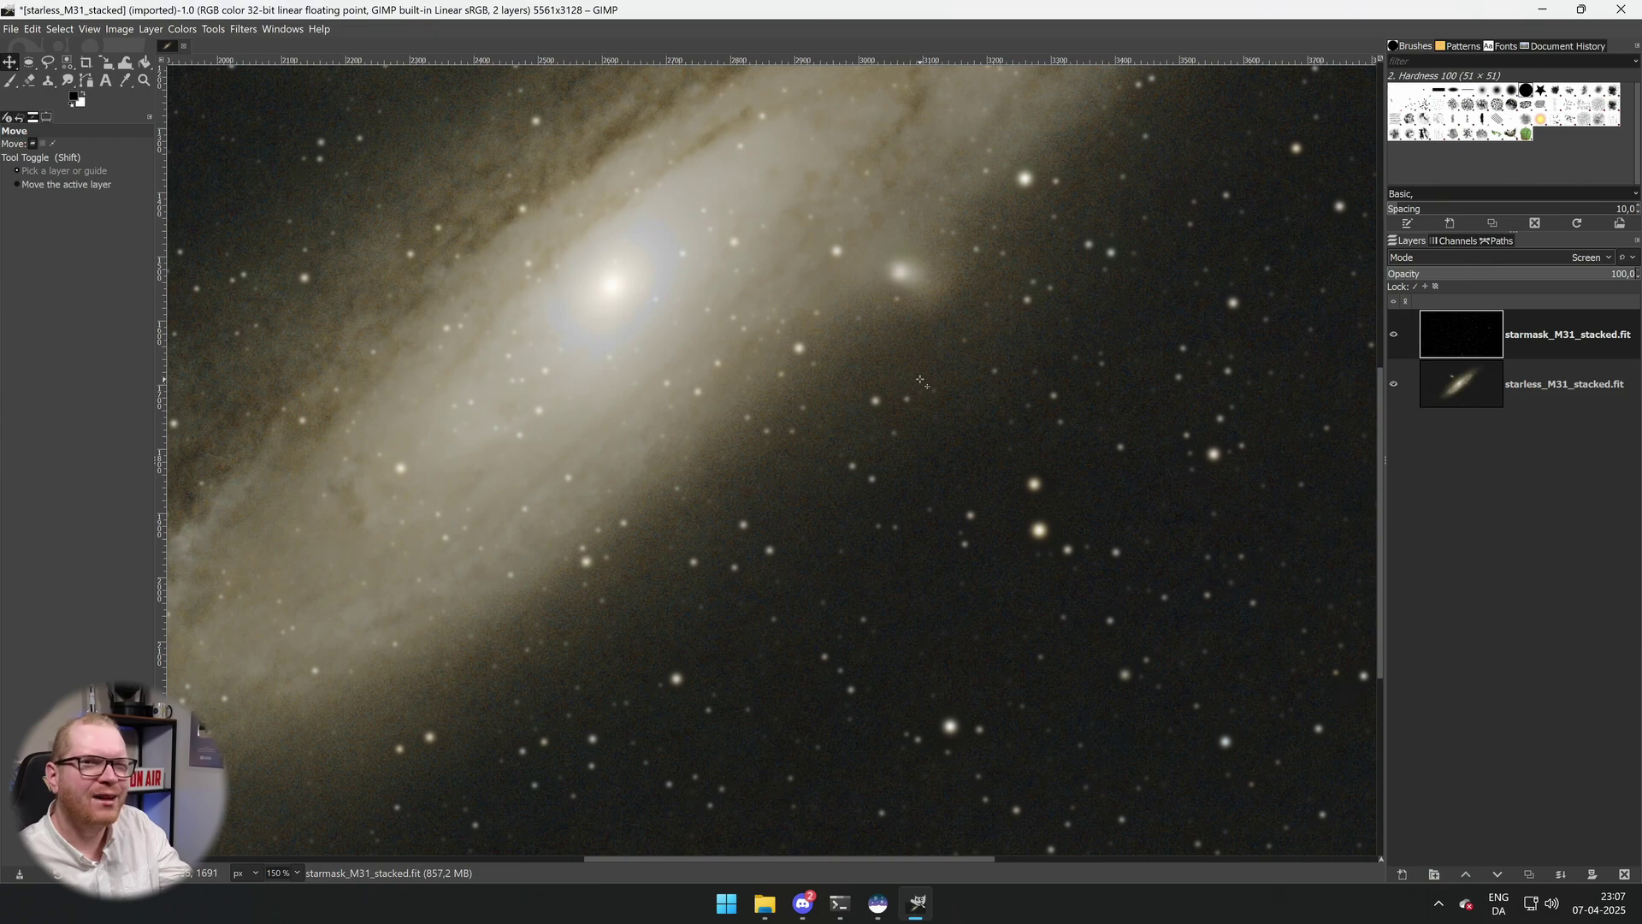
Inspect the combined image as a whole and up close, checking the stars and background around the galaxy's edge.
{"action": "scroll", "coordinate": [906, 386], "scroll_direction": "down", "scroll_amount": 3}
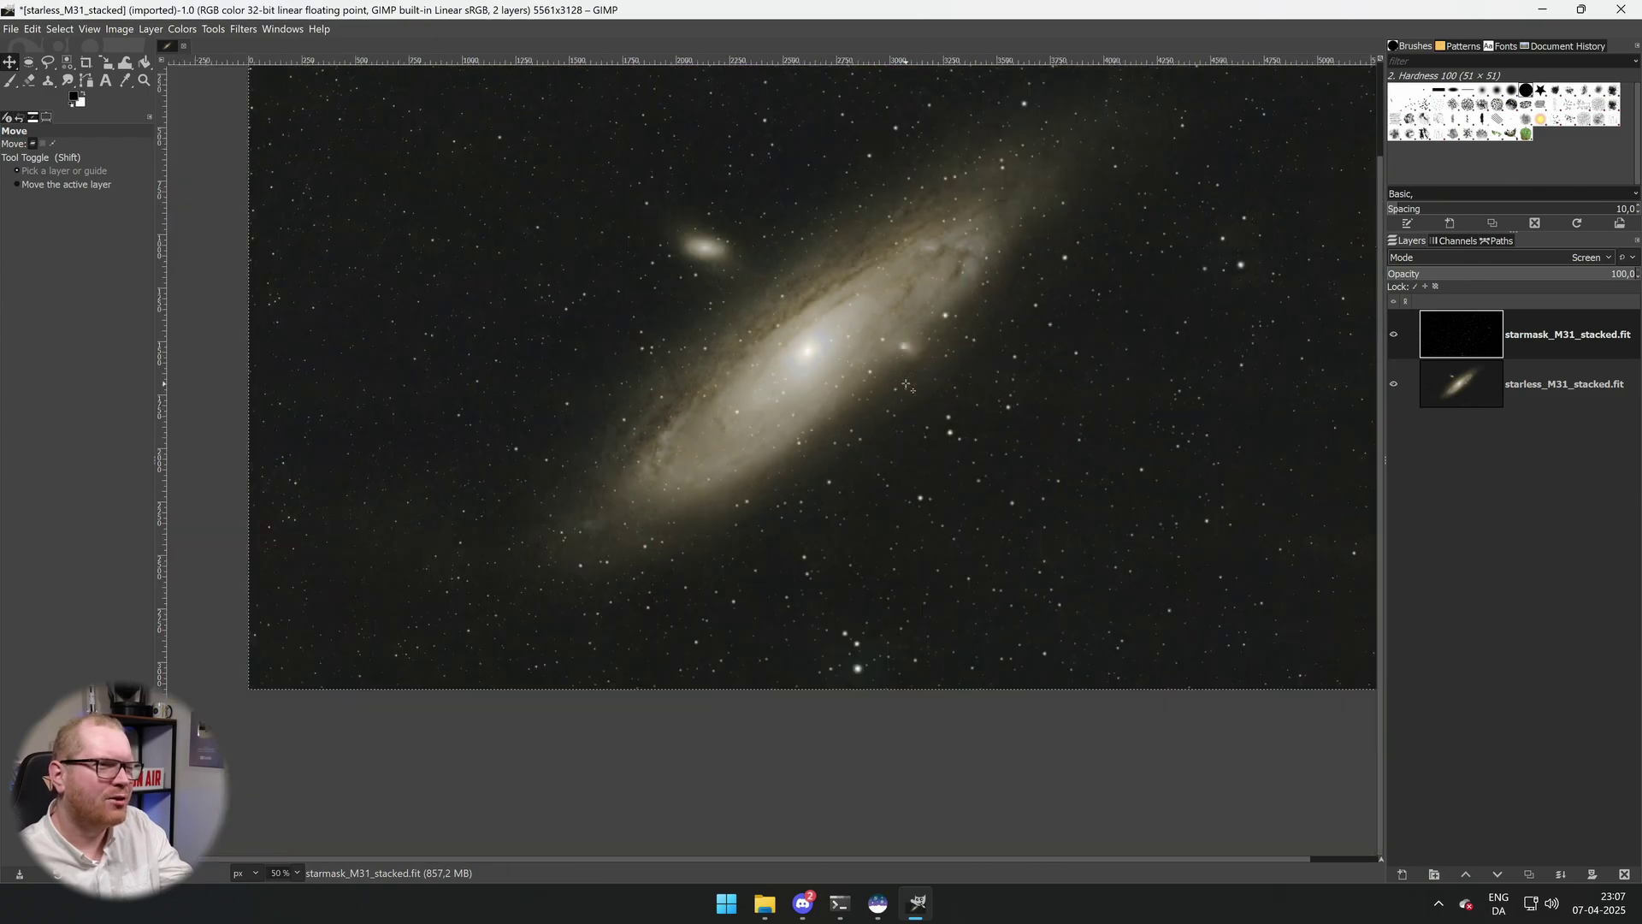
{"action": "scroll", "coordinate": [829, 414], "scroll_direction": "down", "scroll_amount": 1}
{"action": "scroll", "coordinate": [860, 402], "scroll_direction": "up", "scroll_amount": 4}
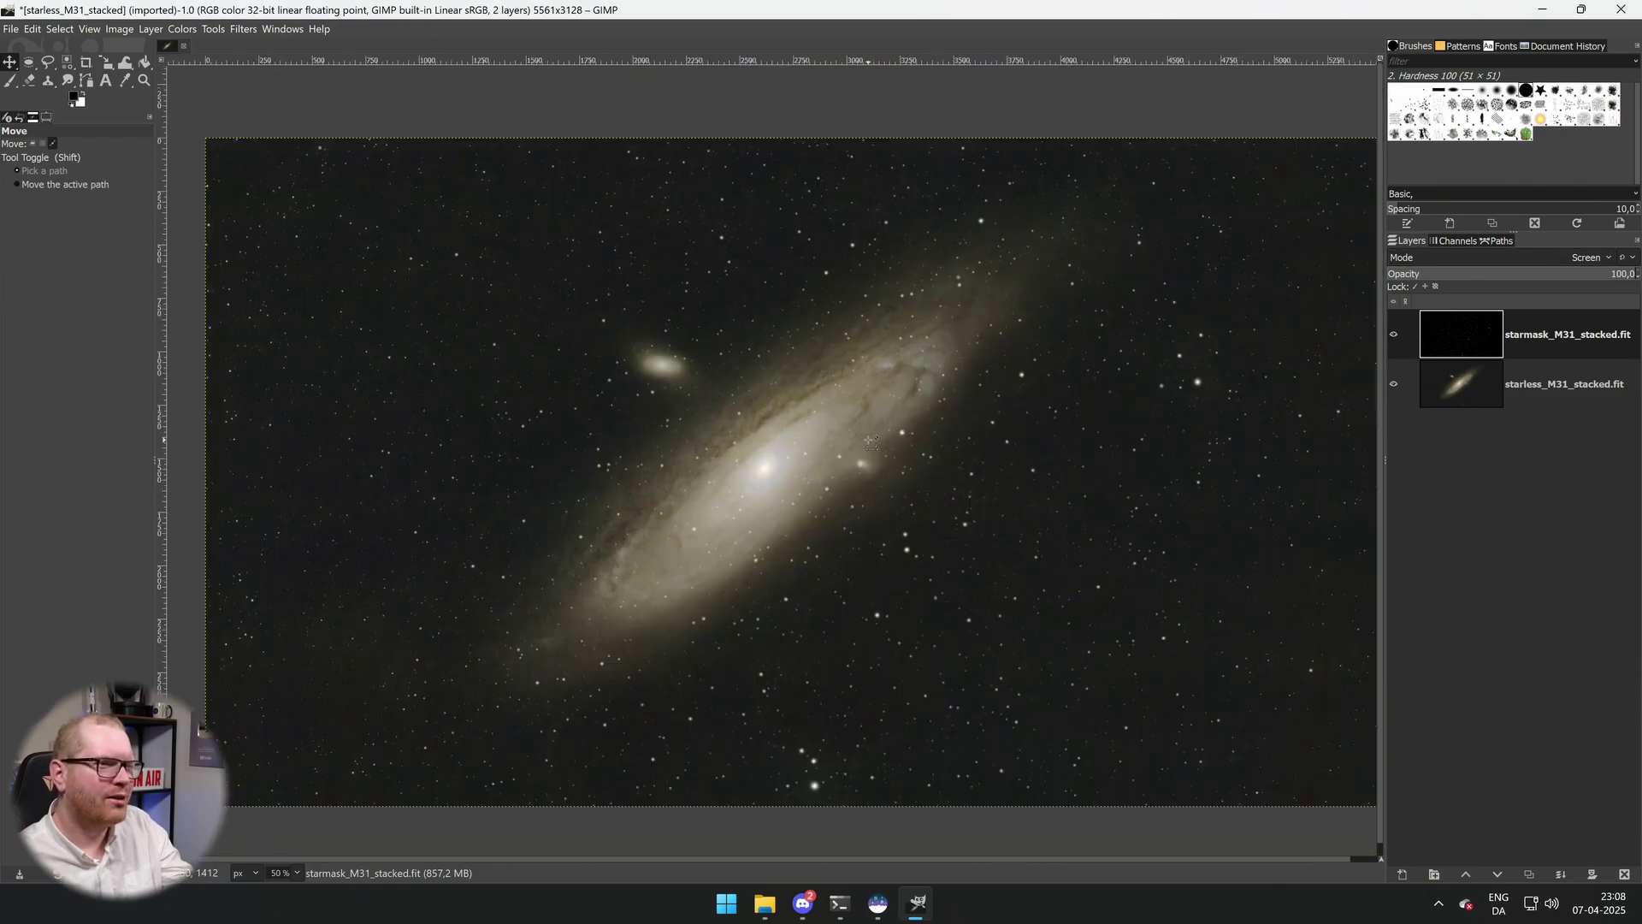
{"action": "scroll", "coordinate": [874, 505], "scroll_direction": "up", "scroll_amount": 1}
{"action": "scroll", "coordinate": [873, 505], "scroll_direction": "down", "scroll_amount": 1}
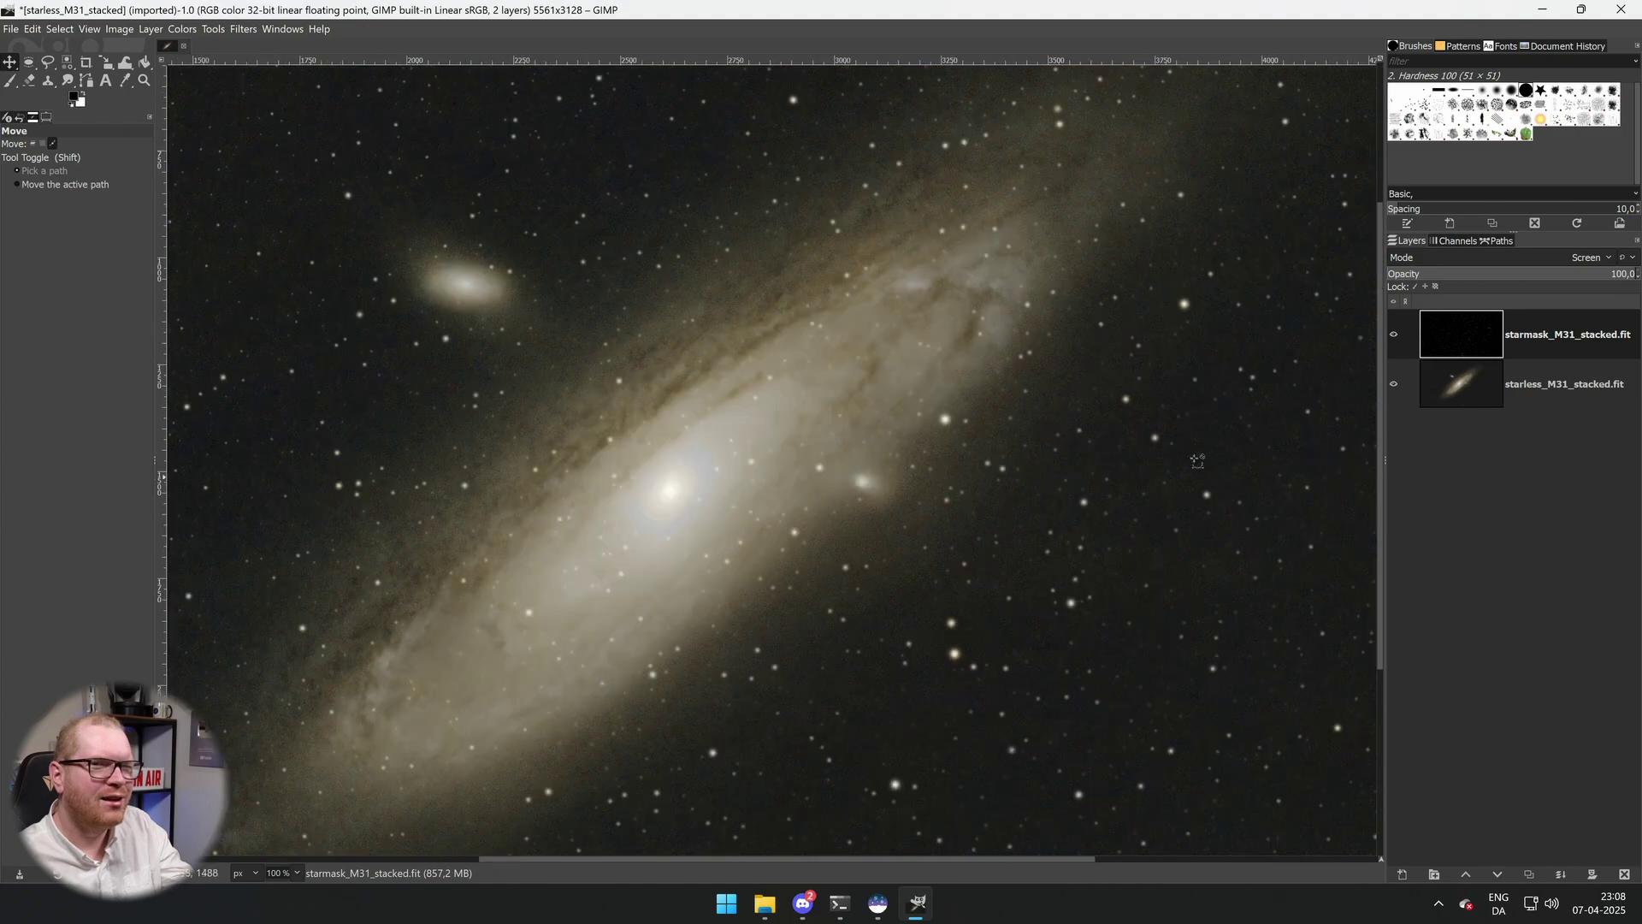
{"action": "scroll", "coordinate": [1096, 519], "scroll_direction": "up", "scroll_amount": 3}
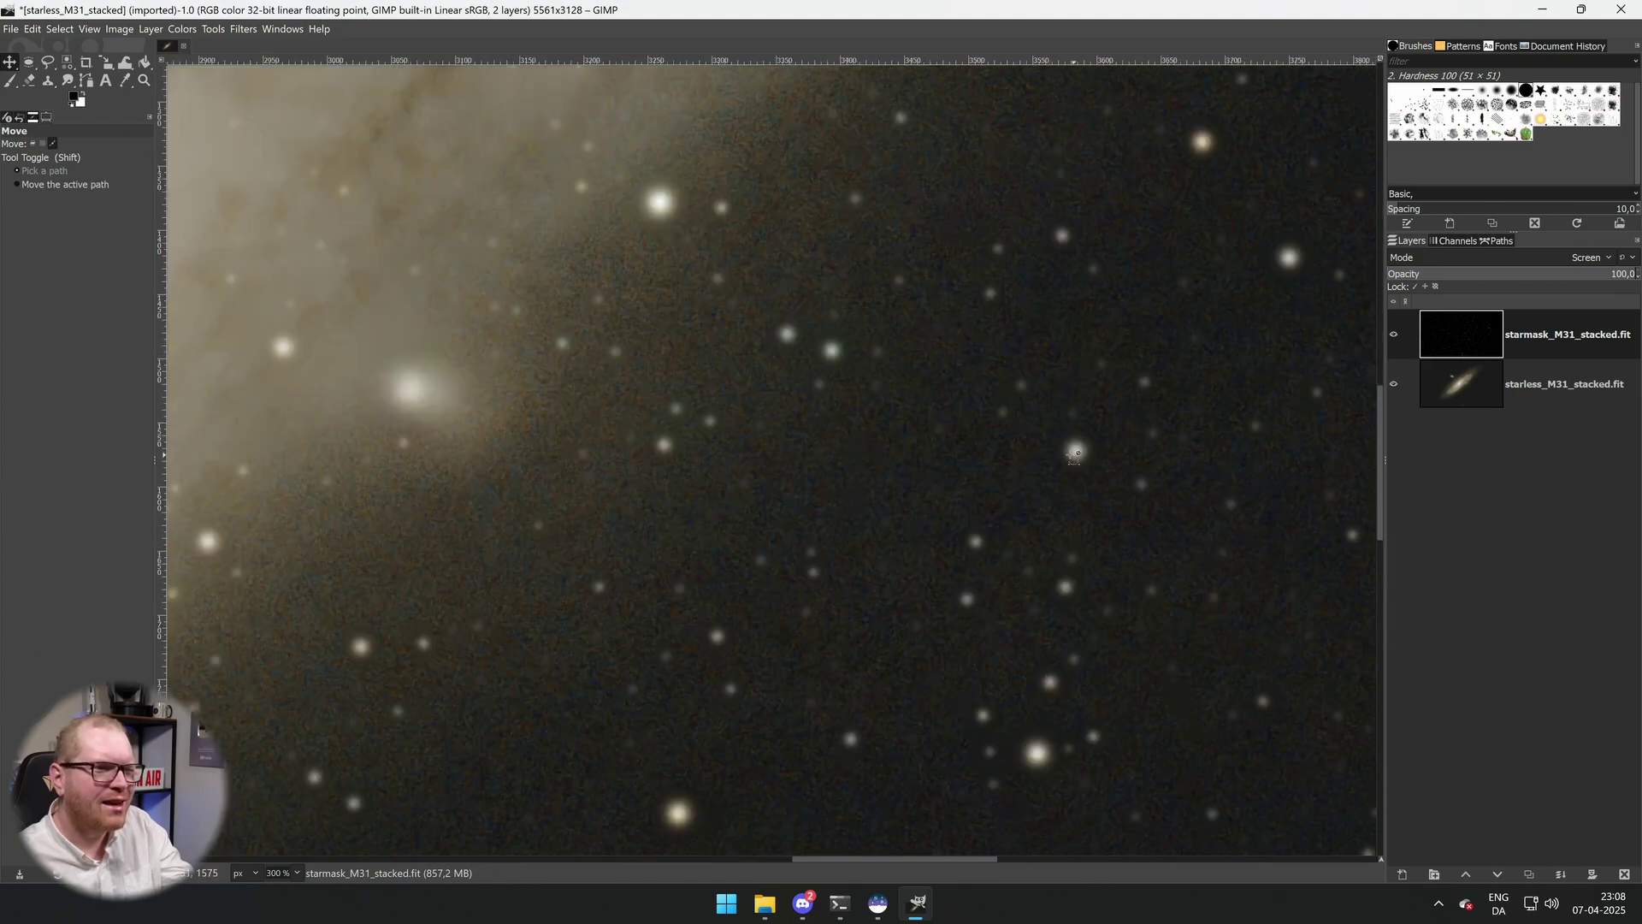
{"action": "scroll", "coordinate": [841, 578], "scroll_direction": "down", "scroll_amount": 3}
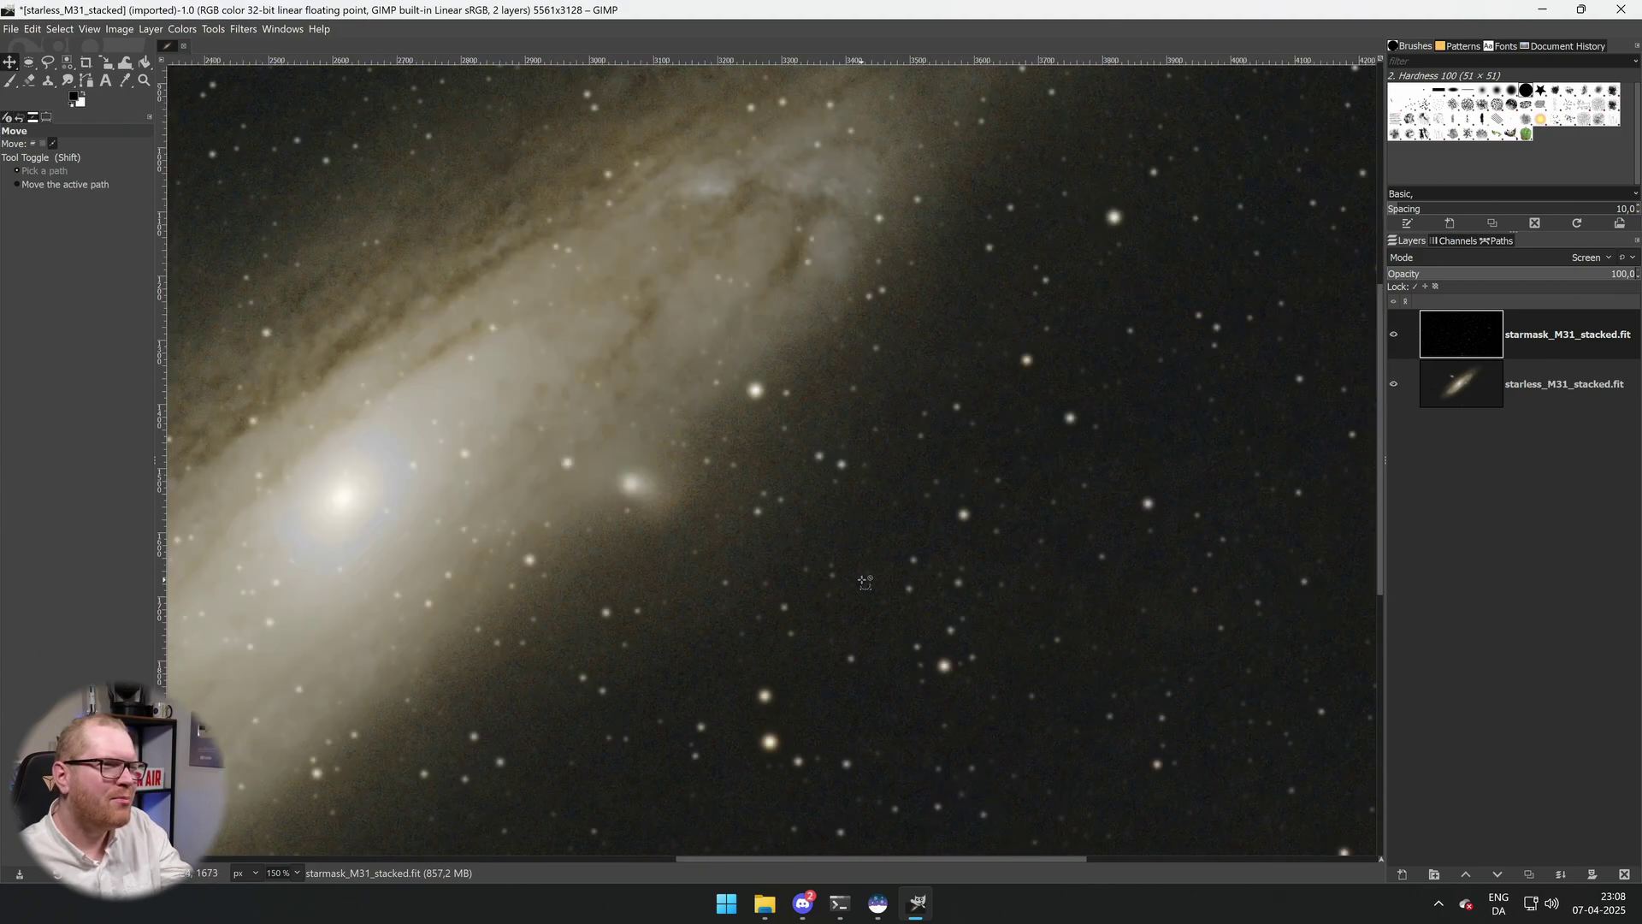
{"action": "left_click_drag", "start_coordinate": [840, 578], "coordinate": [1018, 597]}
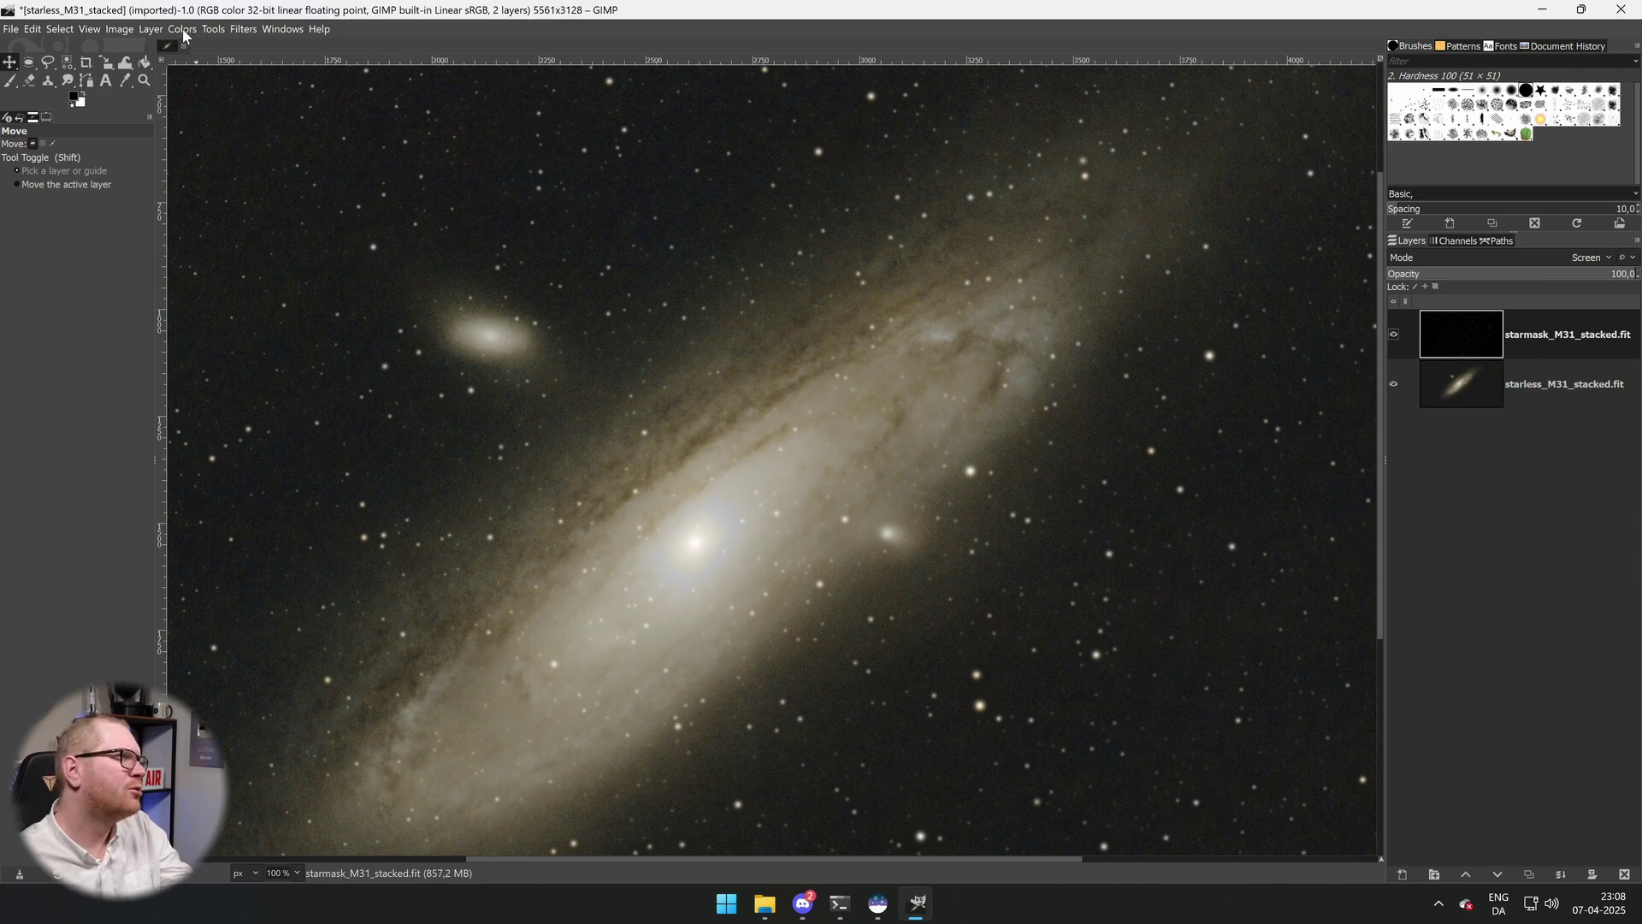
Open Curves on the starmask layer and shape an S-curve with points at about 31.89/15.07 and 53.98/51.56.
{"action": "left_click", "coordinate": [182, 29]}
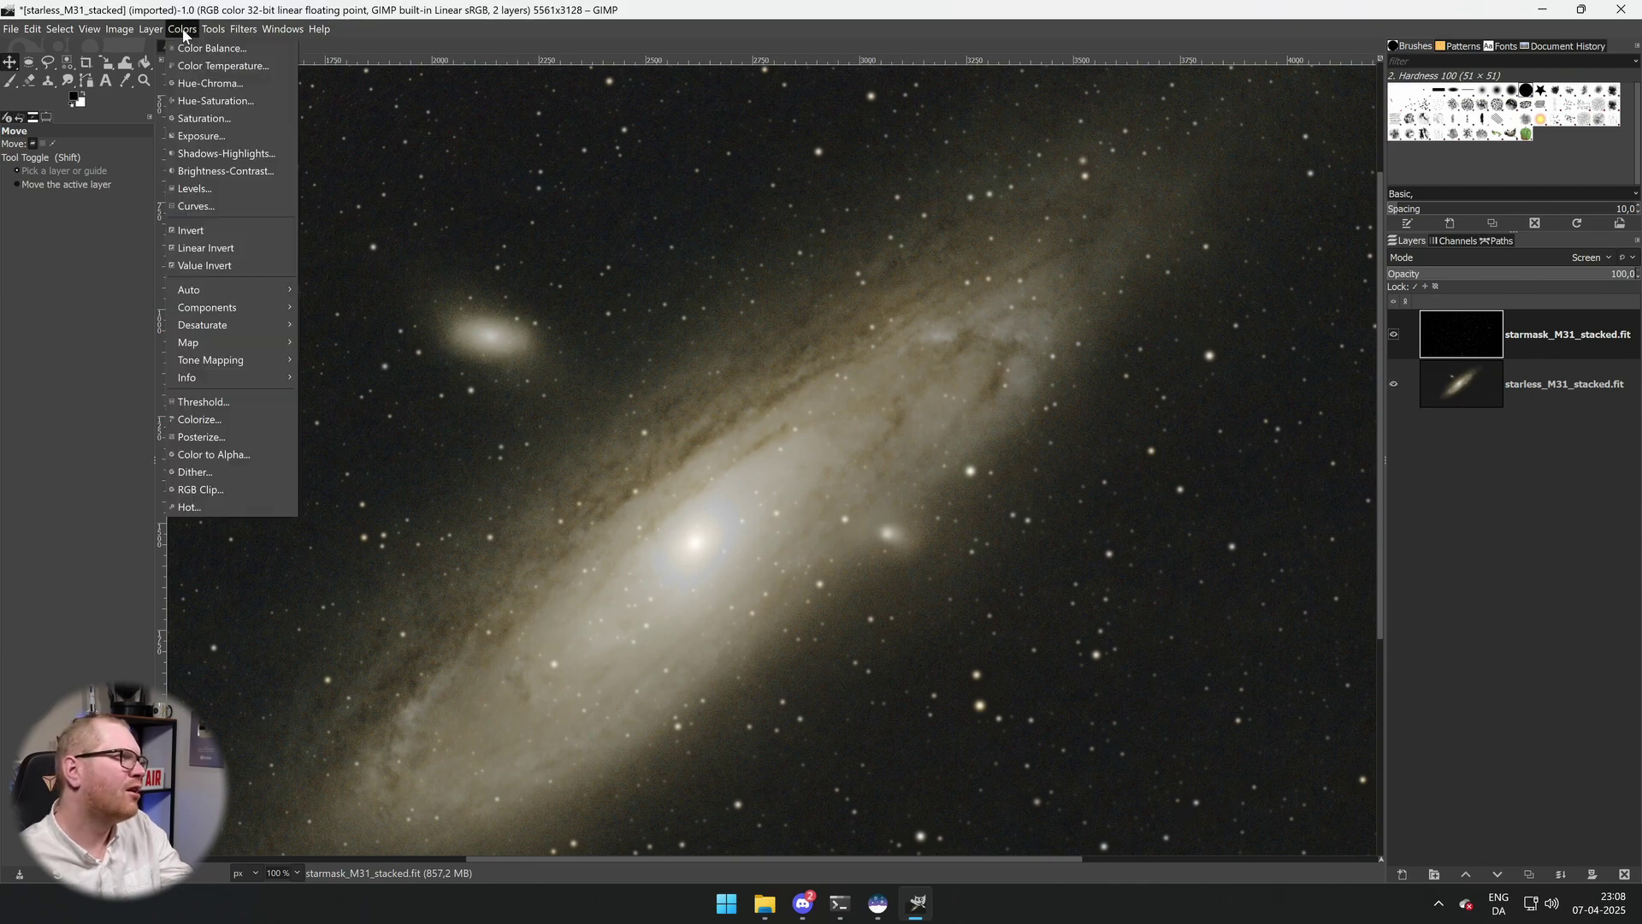
{"action": "left_click", "coordinate": [213, 209]}
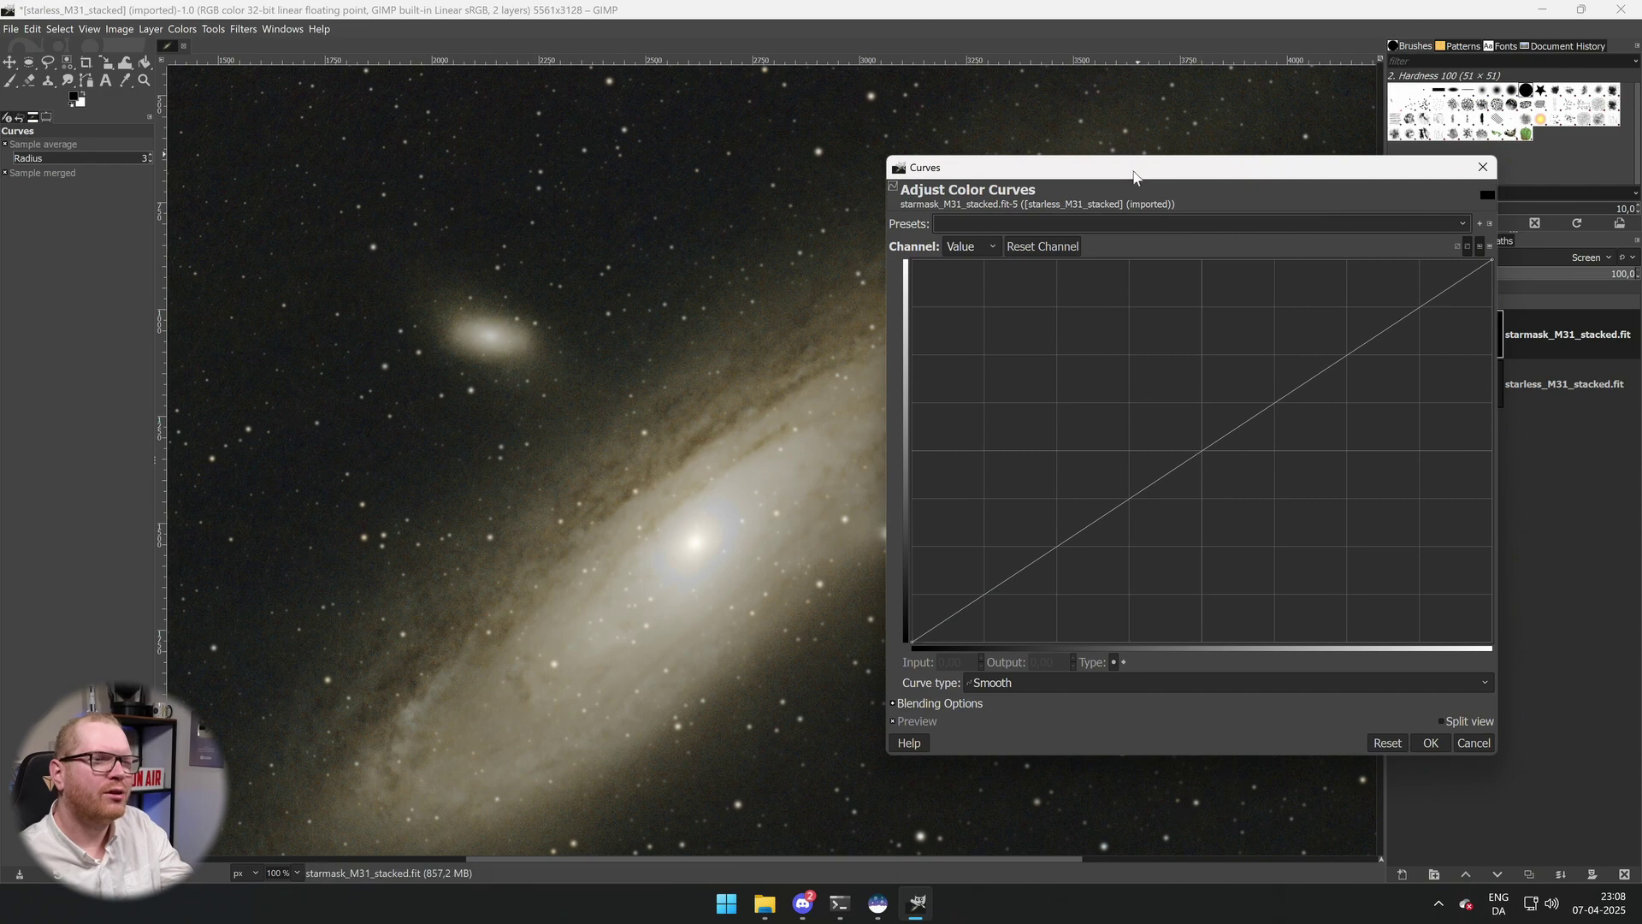
{"action": "left_click_drag", "start_coordinate": [1127, 168], "coordinate": [1177, 154]}
{"action": "left_click_drag", "start_coordinate": [1236, 446], "coordinate": [1145, 580]}
{"action": "left_click", "coordinate": [1312, 456]}
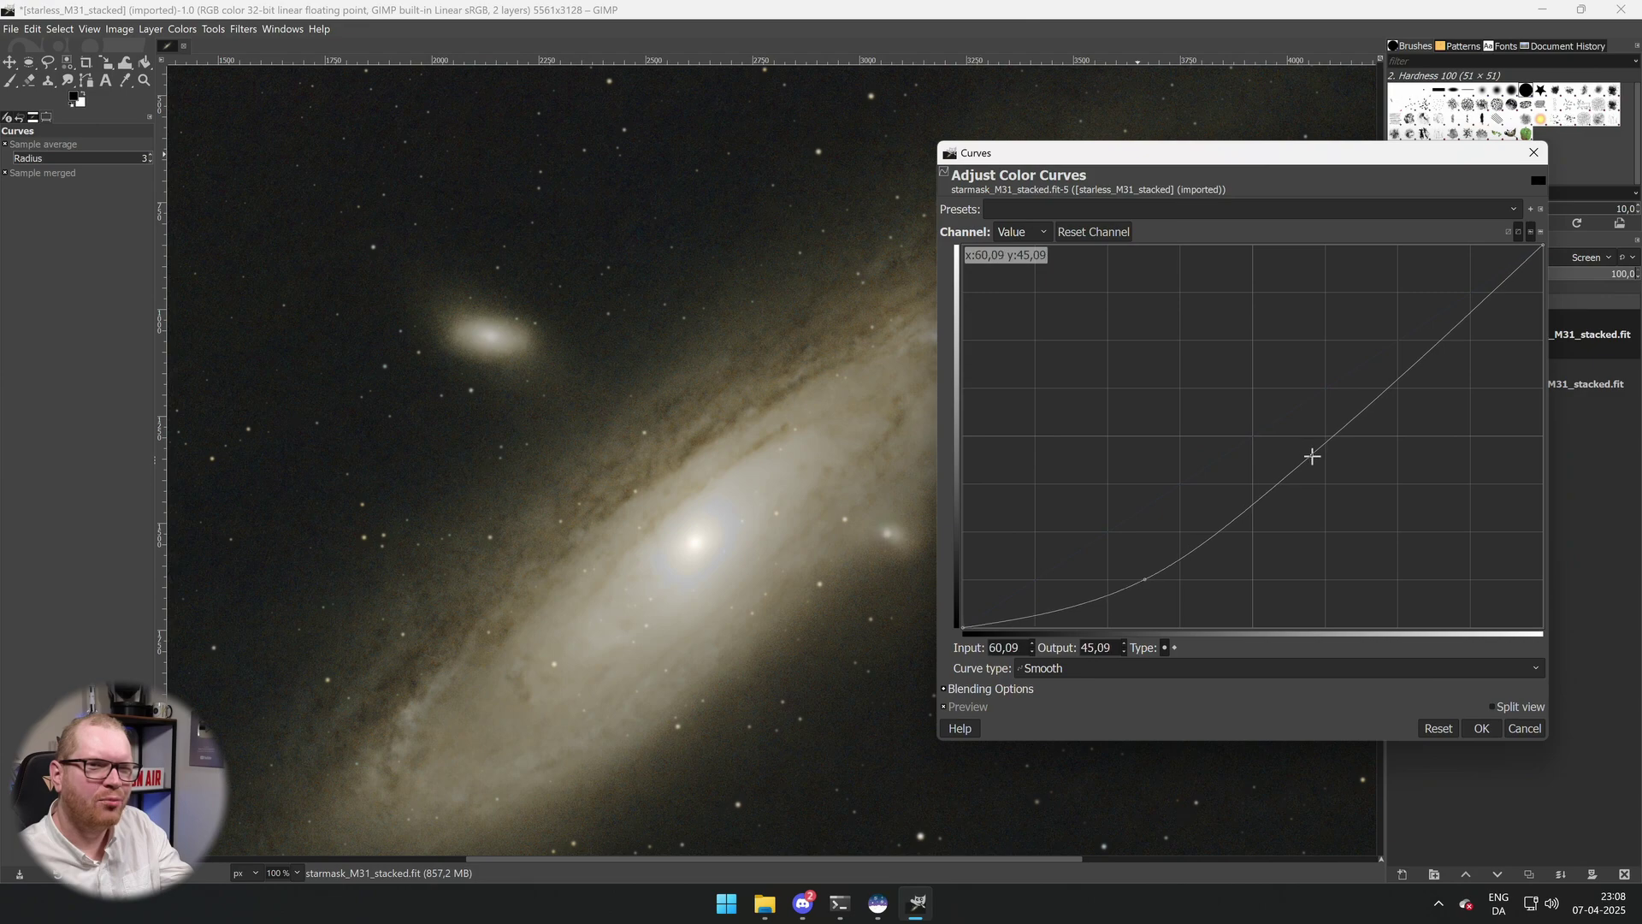
{"action": "left_click_drag", "start_coordinate": [1312, 457], "coordinate": [1276, 430]}
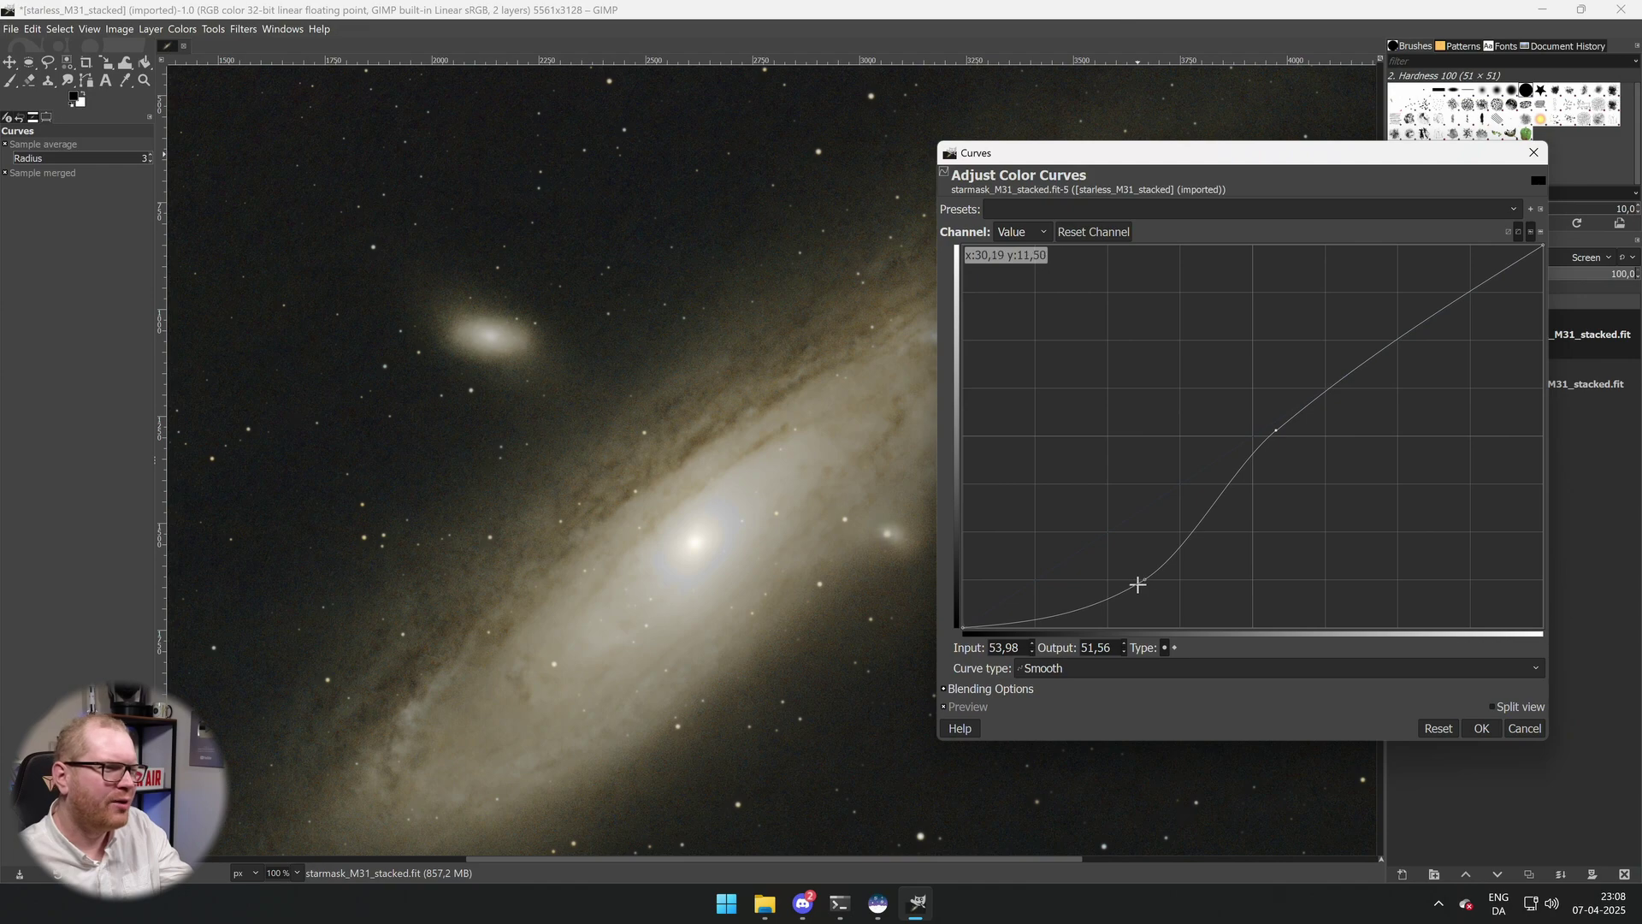
{"action": "mouse_move", "coordinate": [1146, 581]}
{"action": "left_mouse_down"}
{"action": "mouse_move", "coordinate": [1111, 536]}
{"action": "mouse_move", "coordinate": [1147, 570]}
{"action": "left_mouse_up"}
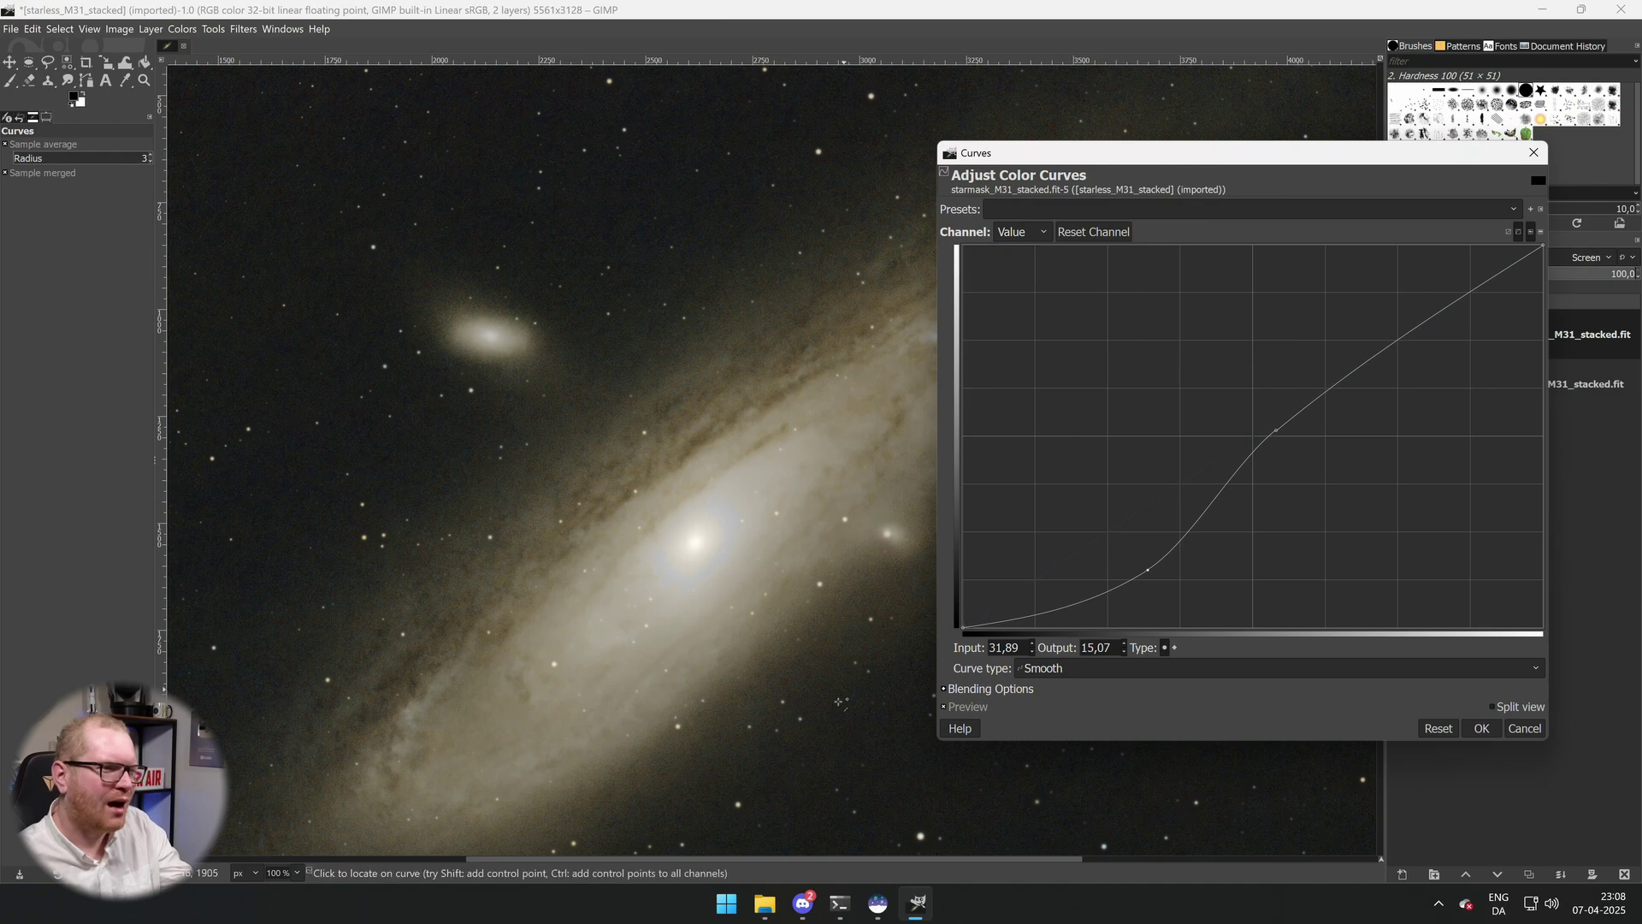
Try the lower curve point at input 34.02 and output 14.51, judging the effect on a single star up close.
{"action": "scroll", "coordinate": [839, 701], "scroll_direction": "up", "scroll_amount": 7, "text": "ctrl"}
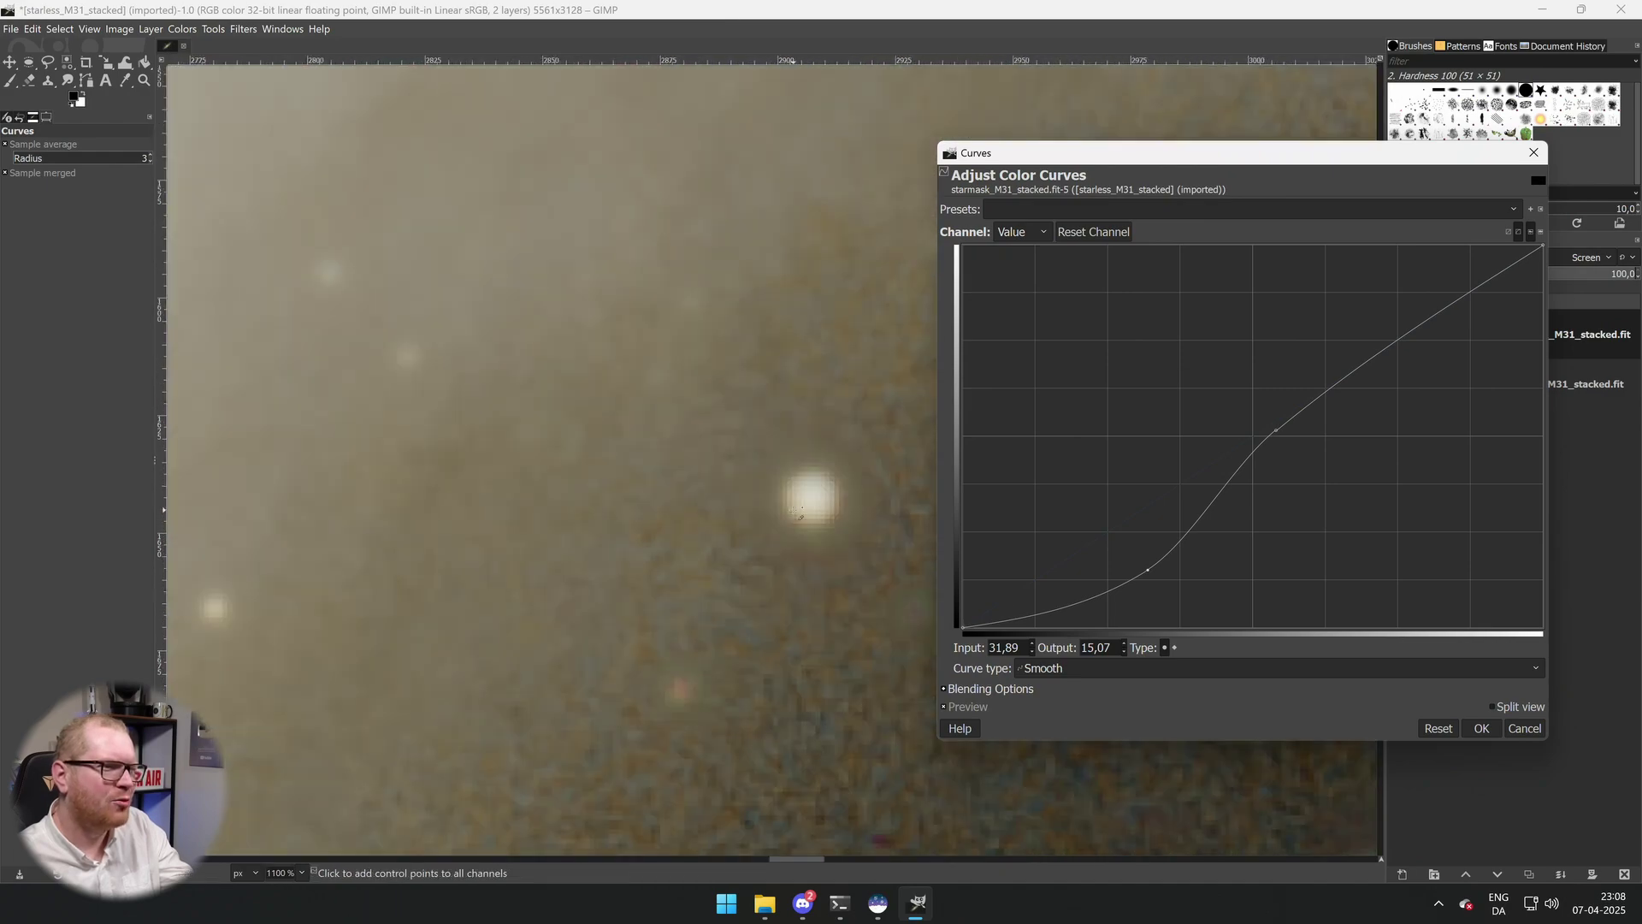
{"action": "scroll", "coordinate": [801, 513], "scroll_direction": "up", "scroll_amount": 3, "text": "ctrl"}
{"action": "left_click_drag", "start_coordinate": [1112, 156], "coordinate": [1238, 157]}
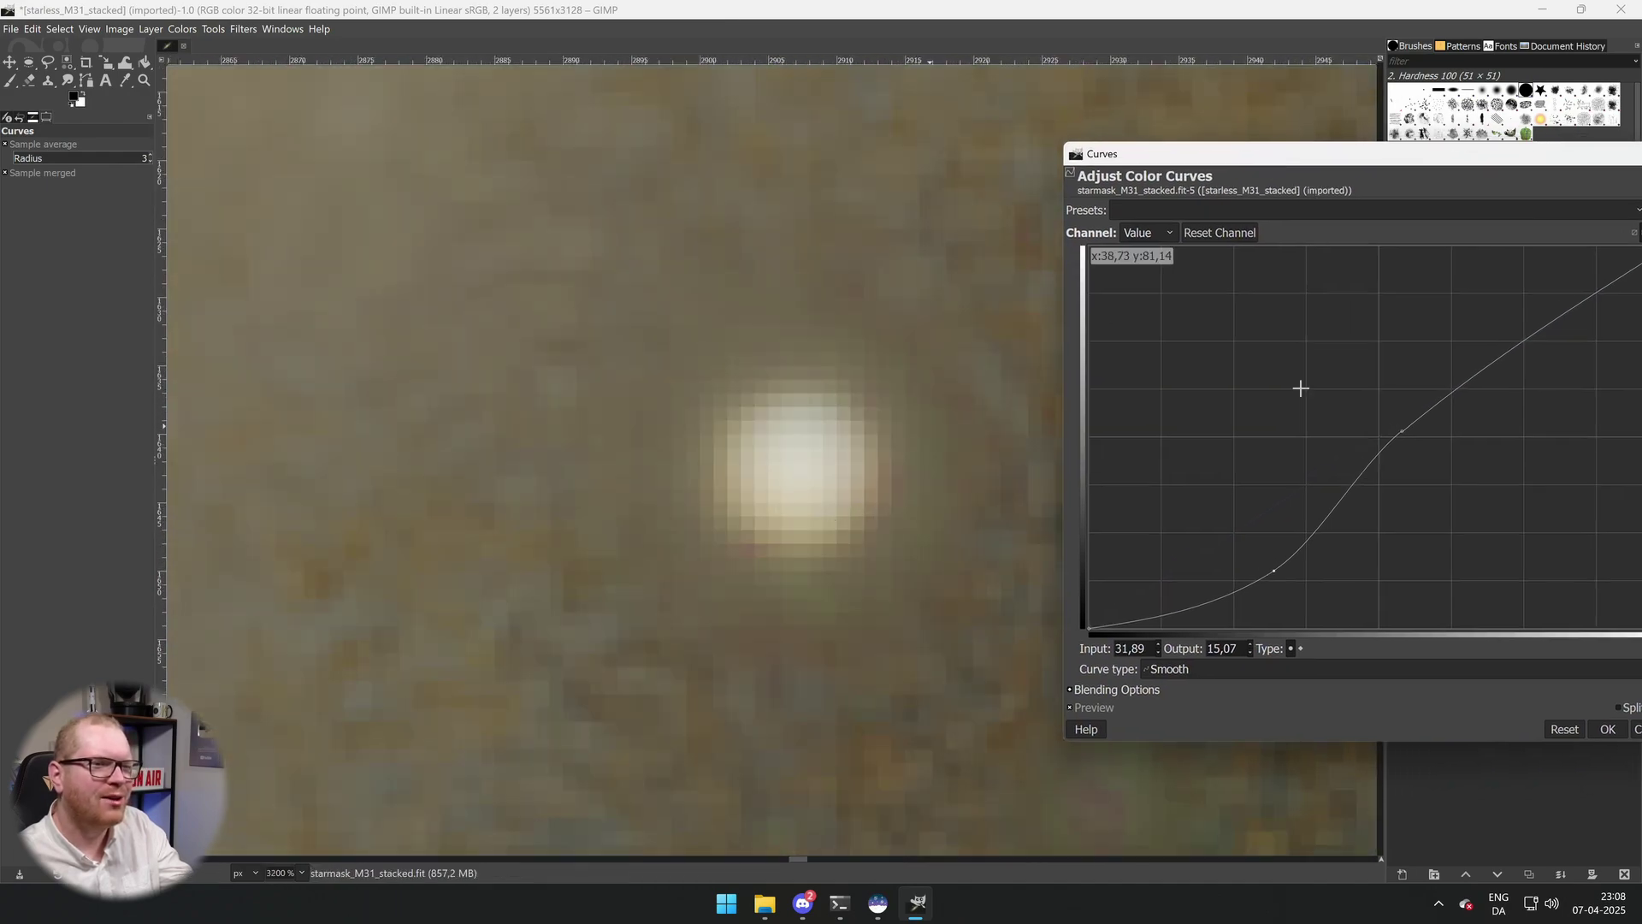
{"action": "left_click_drag", "start_coordinate": [1271, 573], "coordinate": [1269, 579]}
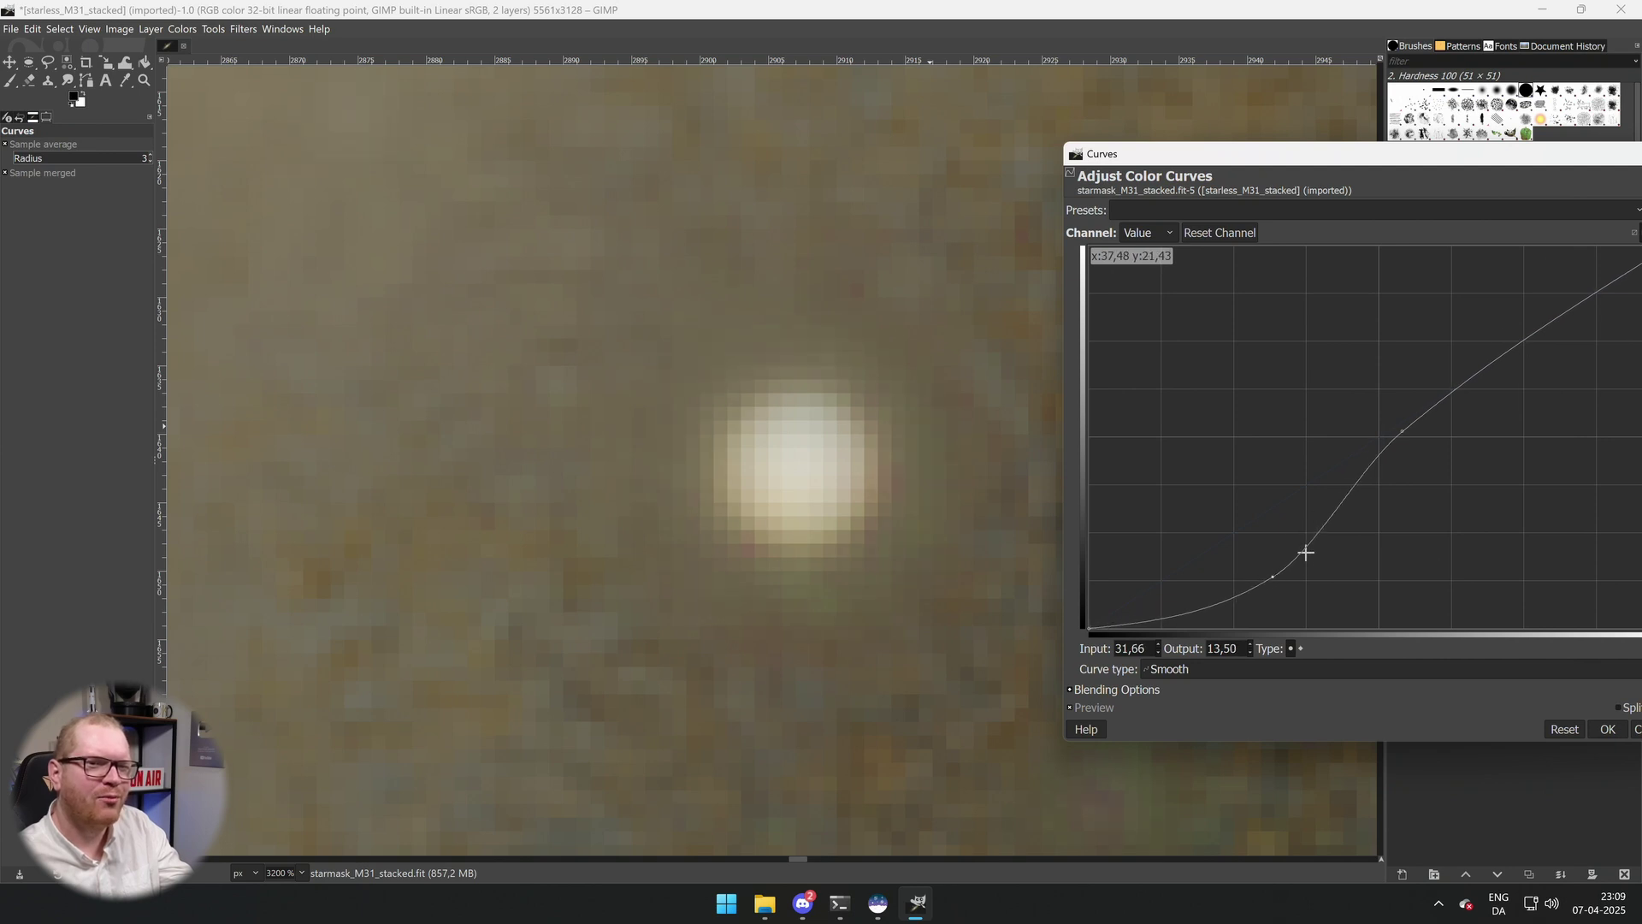
{"action": "mouse_move", "coordinate": [1269, 576]}
{"action": "left_mouse_down"}
{"action": "mouse_move", "coordinate": [1241, 532]}
{"action": "mouse_move", "coordinate": [1342, 619]}
{"action": "mouse_move", "coordinate": [1290, 580]}
{"action": "left_mouse_up"}
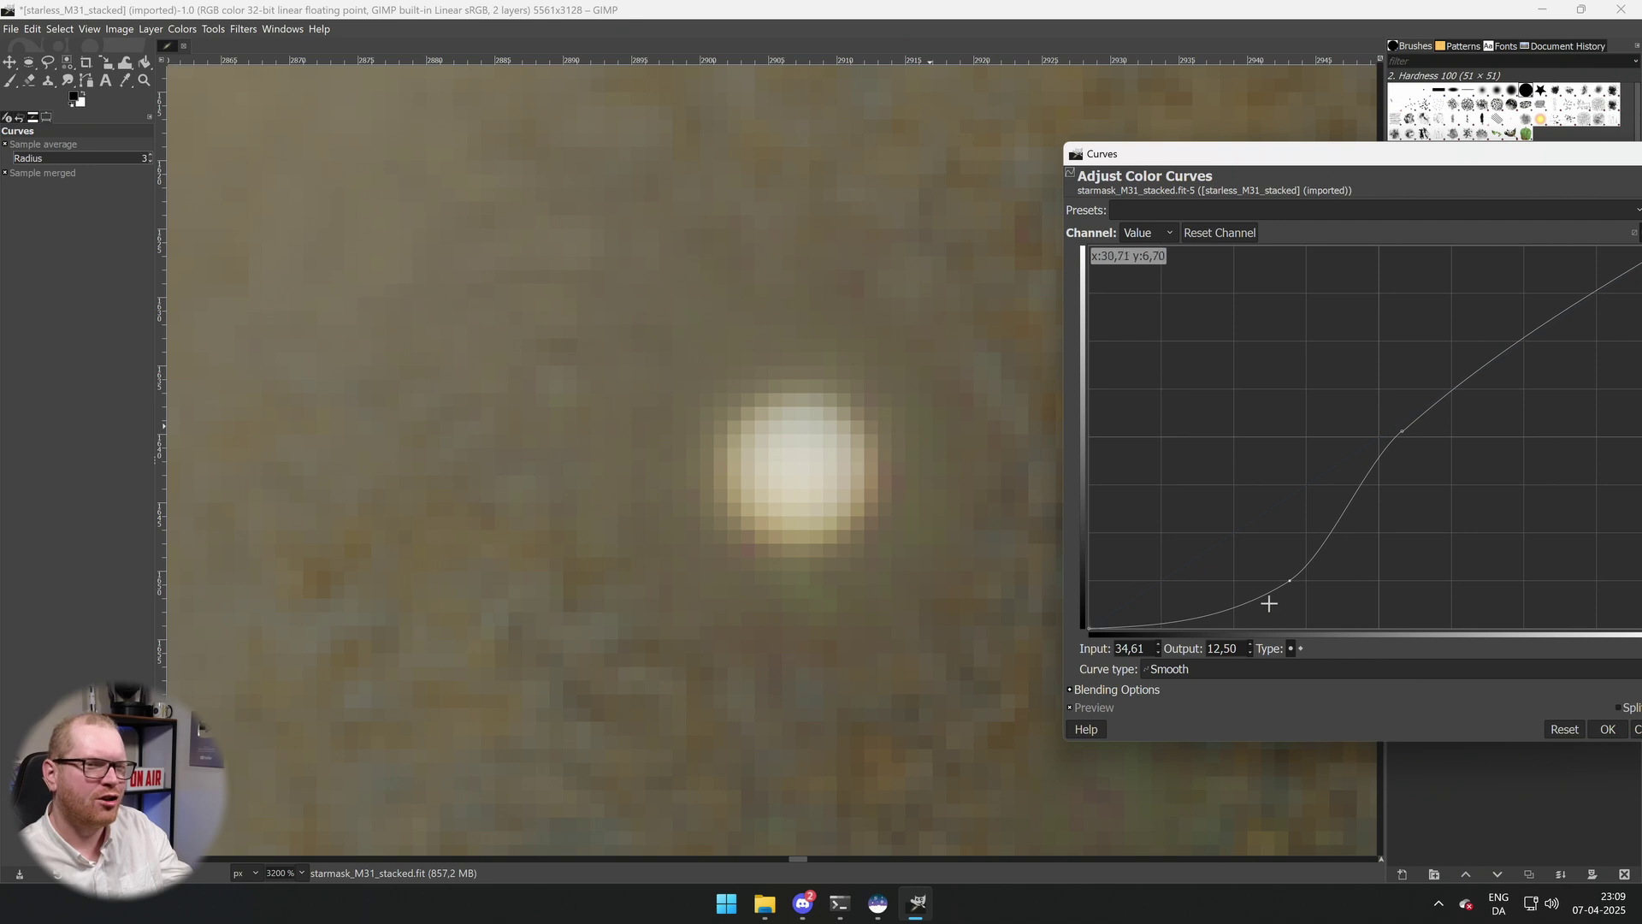
{"action": "mouse_move", "coordinate": [1284, 583]}
{"action": "left_mouse_down"}
{"action": "mouse_move", "coordinate": [1294, 597]}
{"action": "mouse_move", "coordinate": [1268, 554]}
{"action": "mouse_move", "coordinate": [1281, 576]}
{"action": "left_mouse_up"}
Turn on Split view and compare the original and curve-adjusted stars across the galaxy.
{"action": "scroll", "coordinate": [834, 566], "scroll_direction": "down", "scroll_amount": 10}
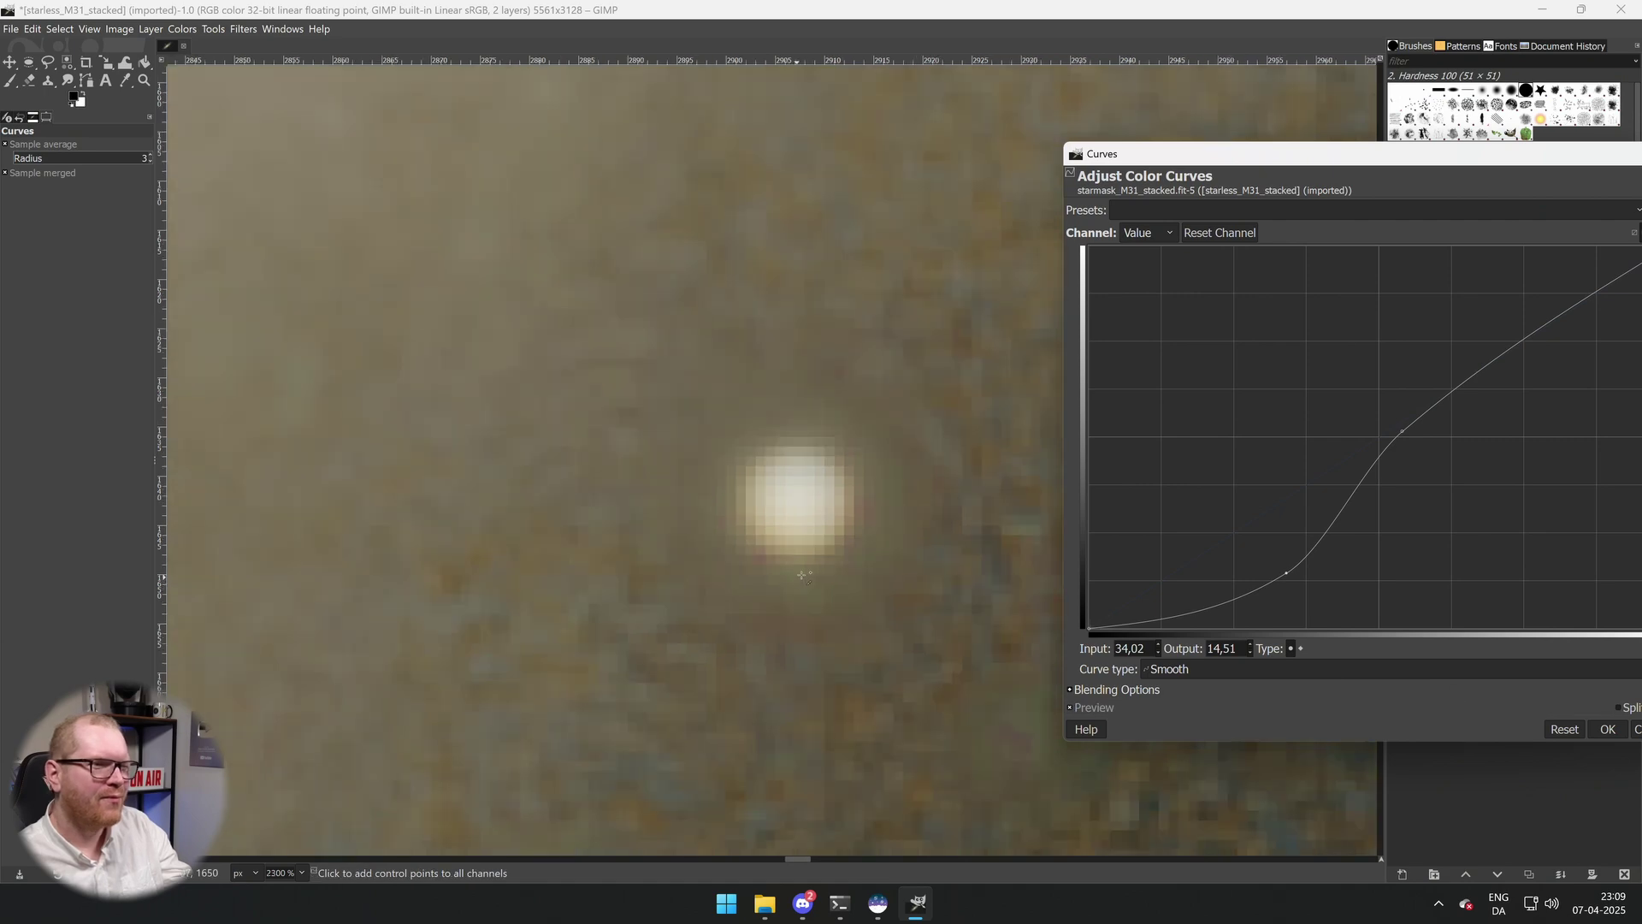
{"action": "scroll", "coordinate": [834, 566], "scroll_direction": "down", "scroll_amount": 2}
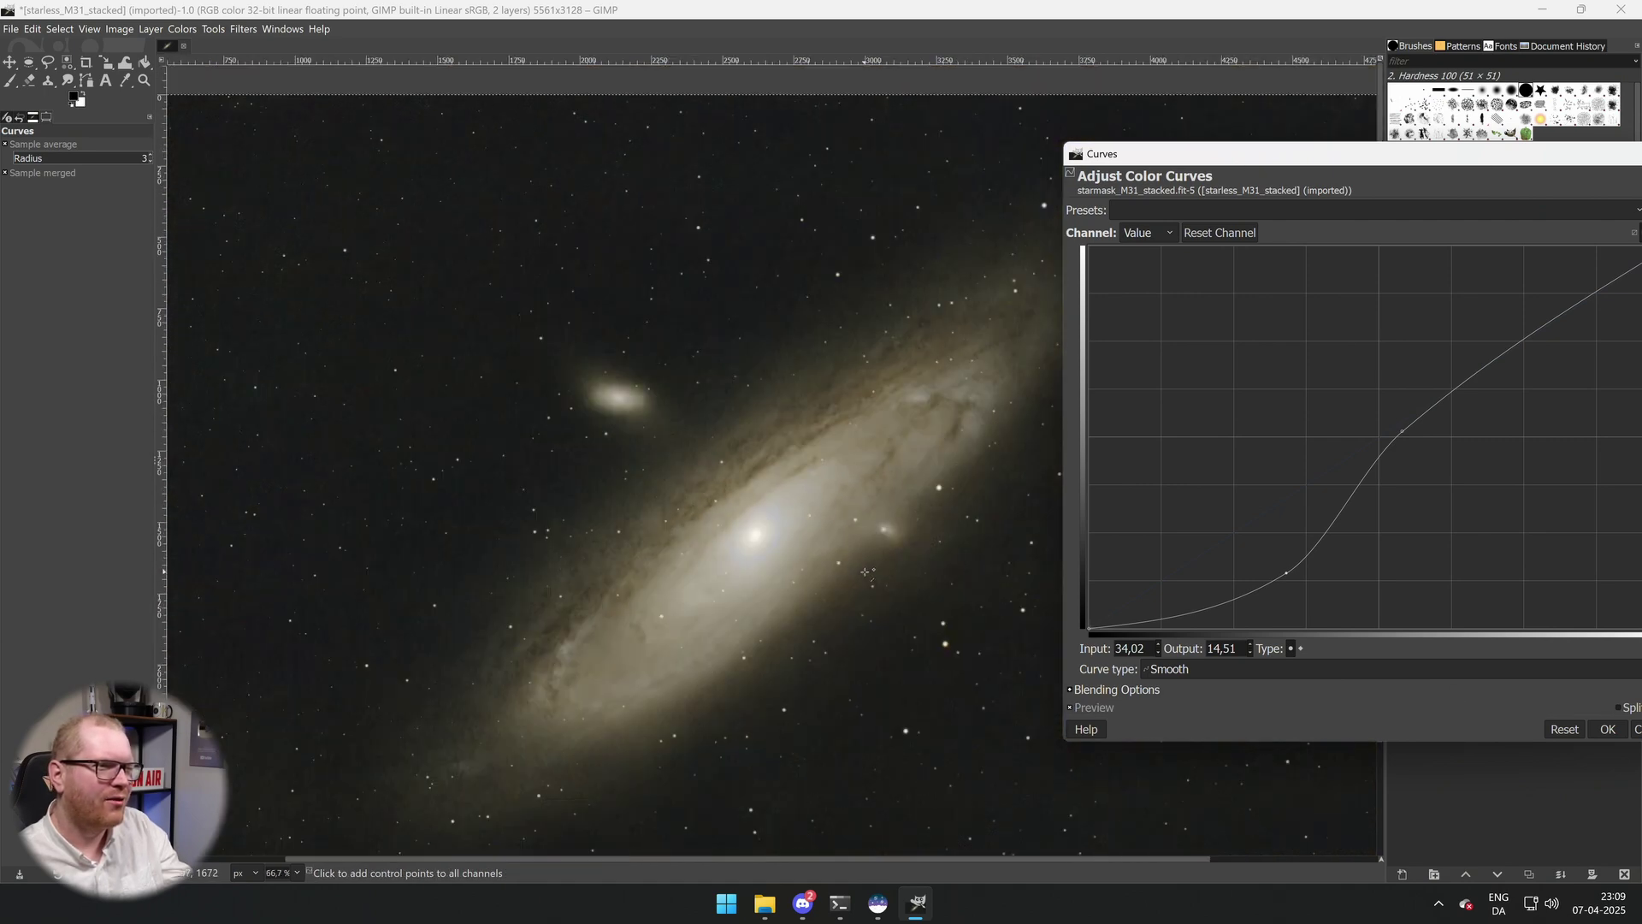
{"action": "left_click_drag", "start_coordinate": [826, 497], "coordinate": [797, 467]}
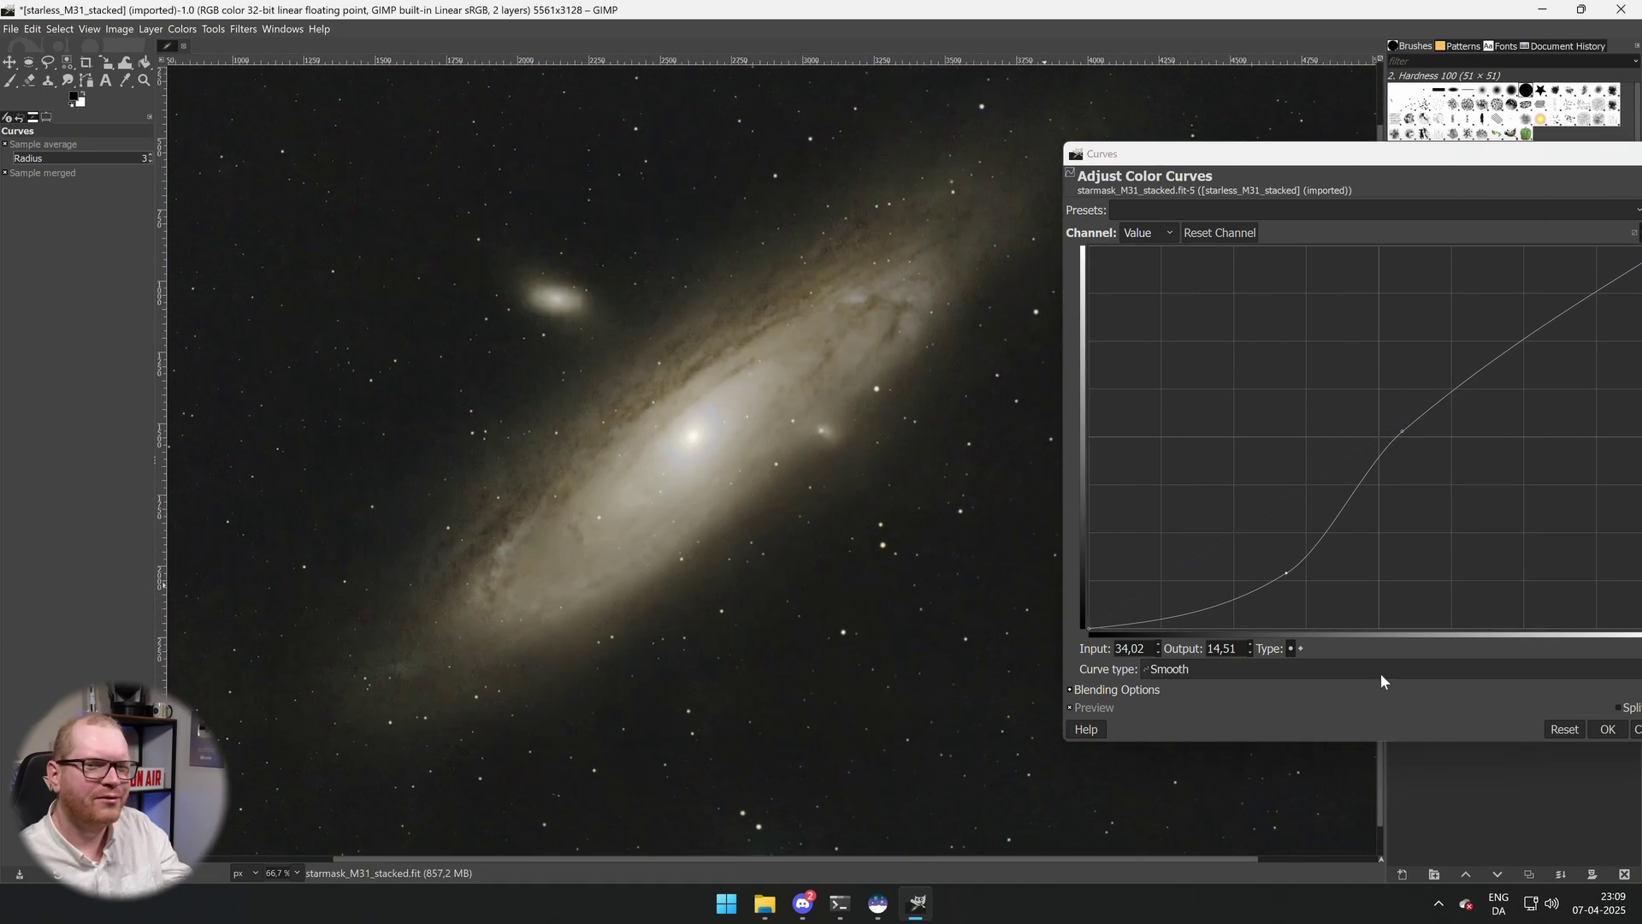
{"action": "left_click", "coordinate": [1623, 706]}
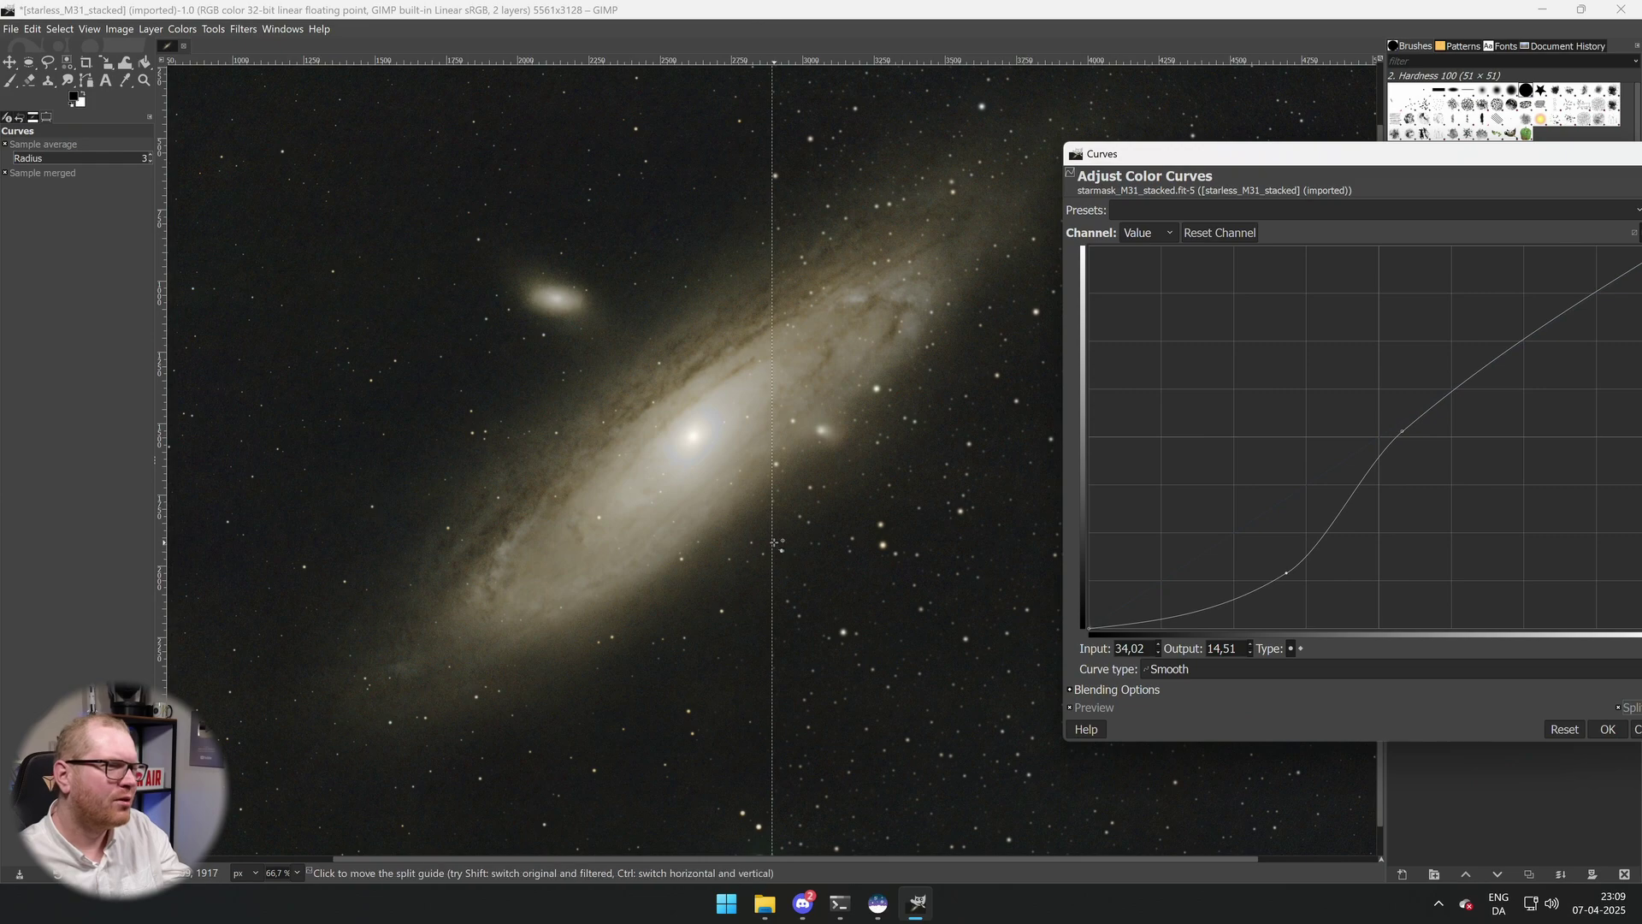
{"action": "left_click_drag", "start_coordinate": [774, 543], "coordinate": [747, 590]}
Move the lower curve point to about input 30.49 and output 18.19, check the split, and apply Curves to the starmask.
{"action": "left_click_drag", "start_coordinate": [1286, 574], "coordinate": [1264, 561]}
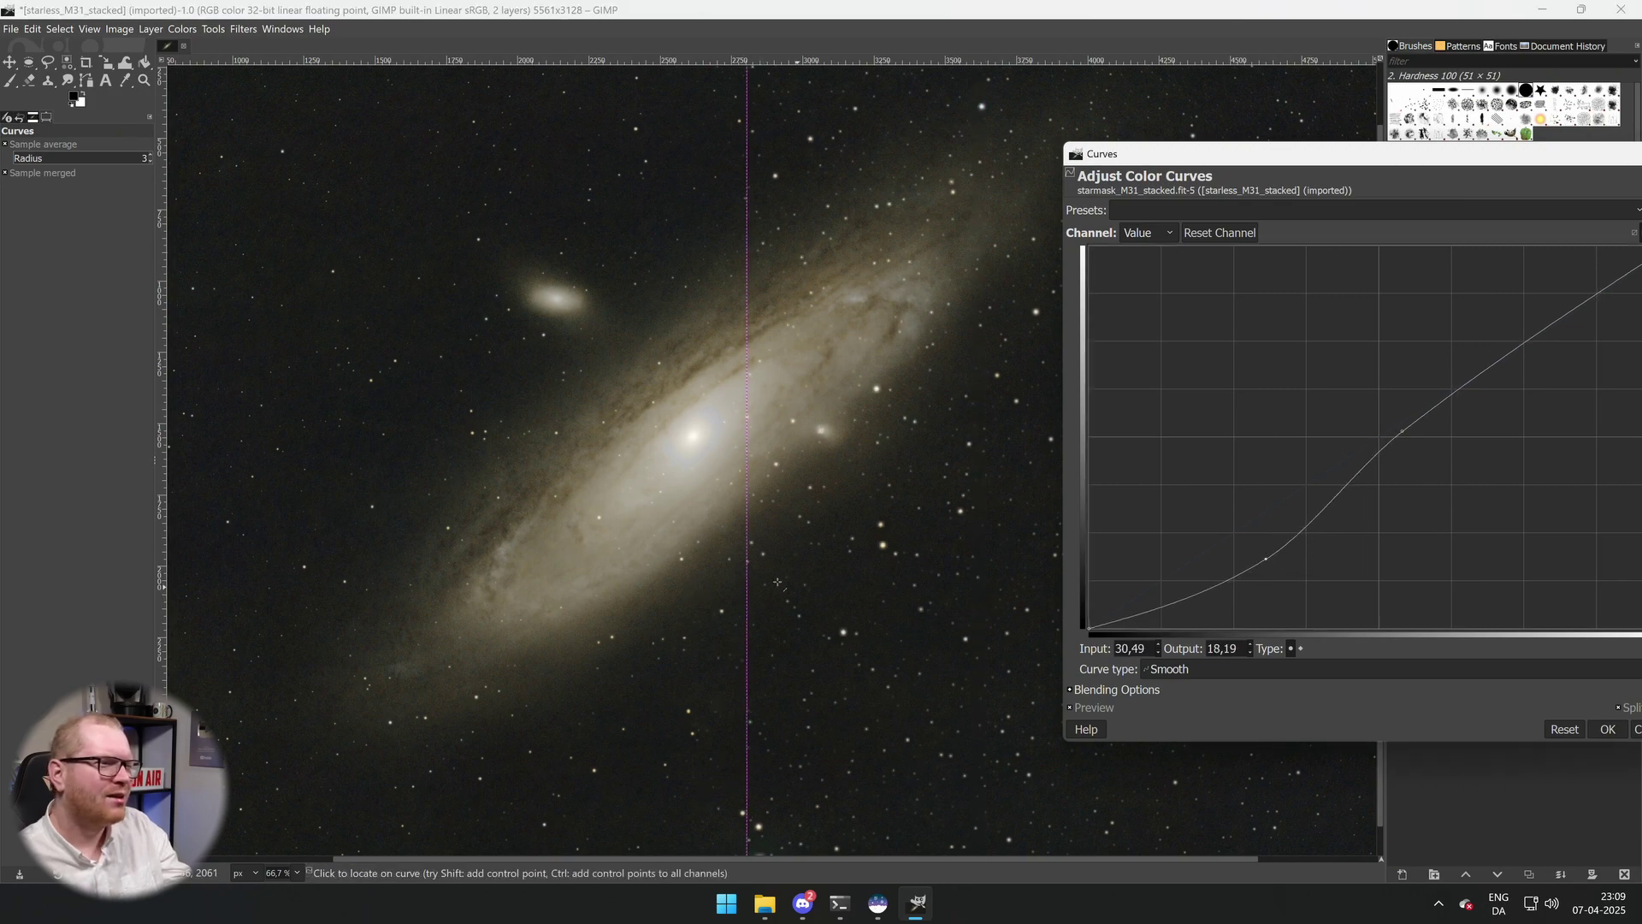
{"action": "left_click_drag", "start_coordinate": [744, 578], "coordinate": [955, 548]}
{"action": "left_click_drag", "start_coordinate": [1497, 154], "coordinate": [1196, 168]}
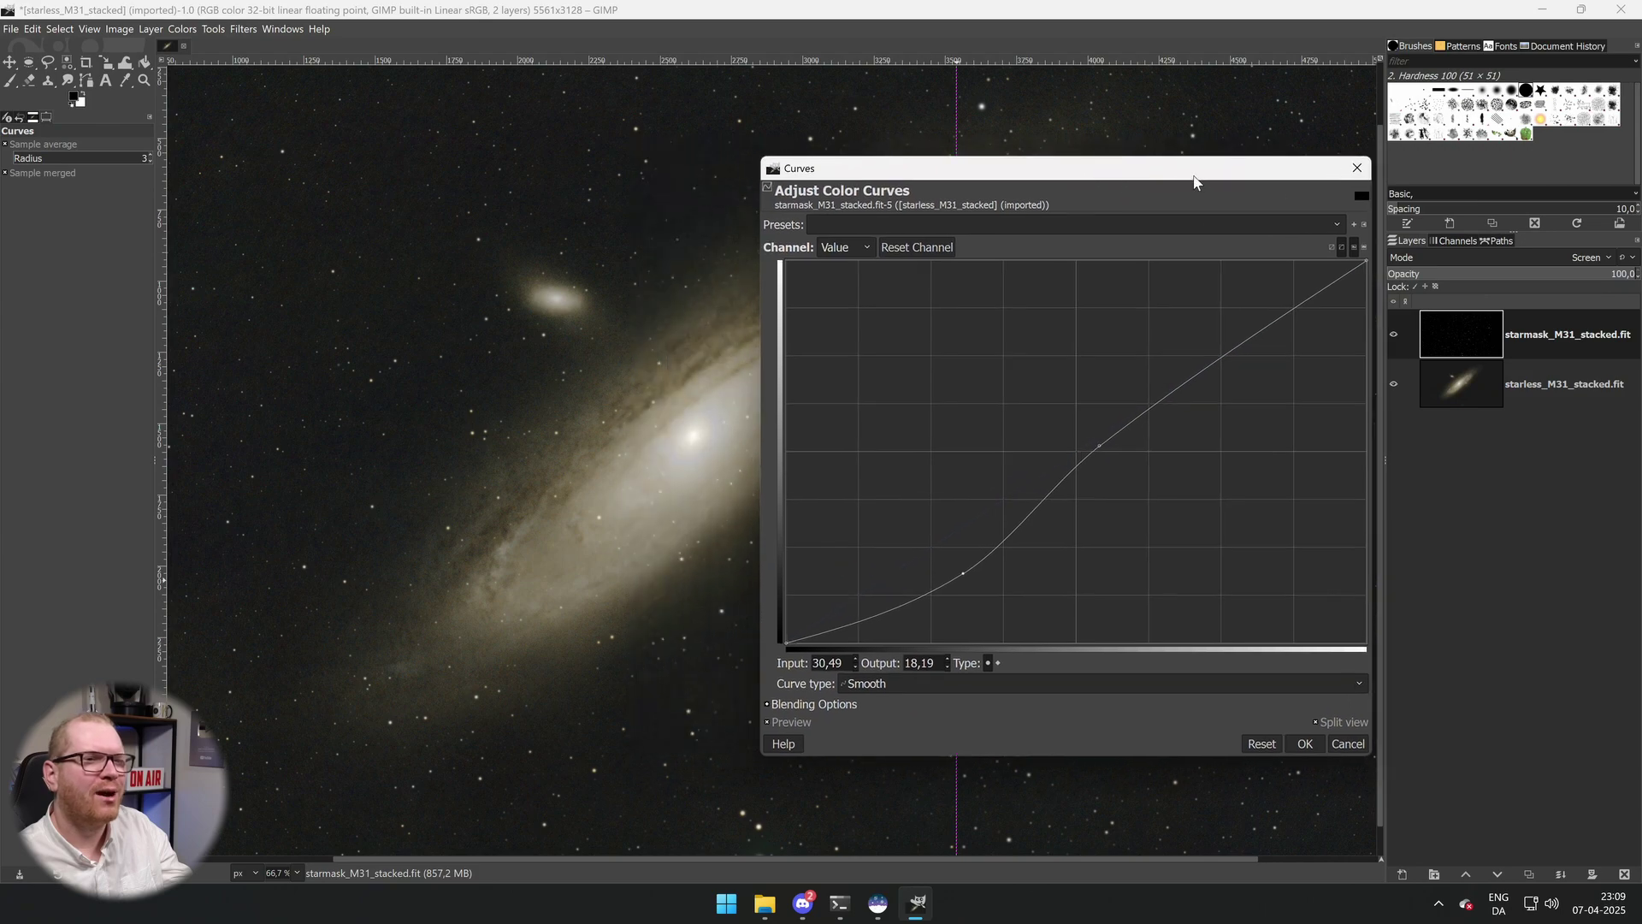
{"action": "left_click", "coordinate": [1304, 743]}
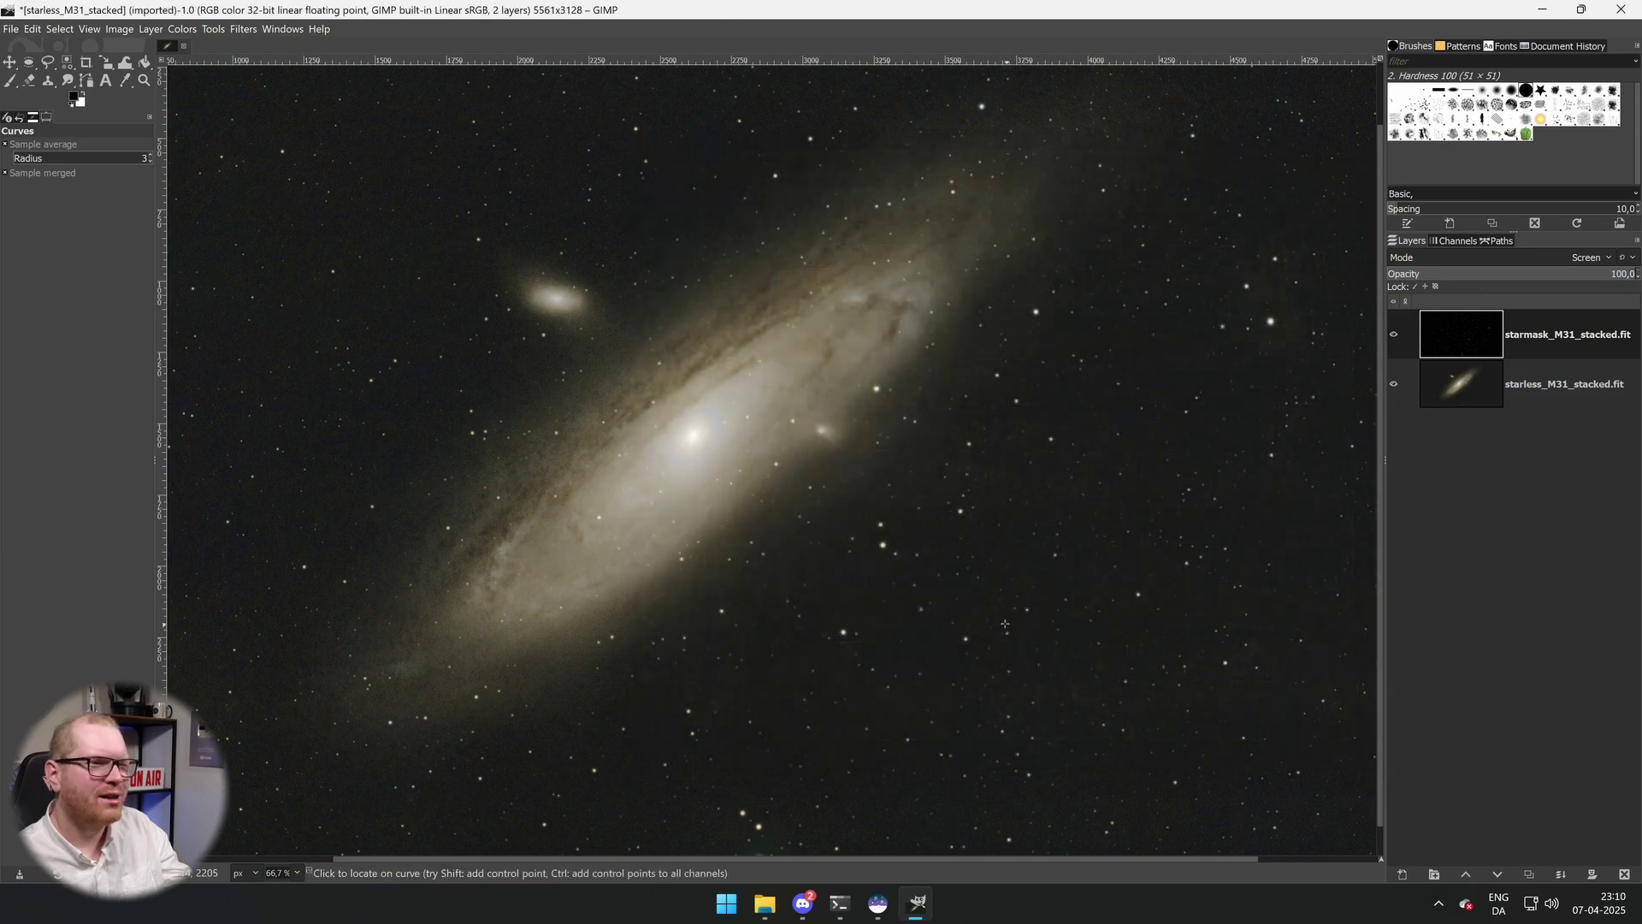
Try a Hue-Chroma adjustment on the starless M31 layer with Chroma at 7.29 and at 2.00, and cancel it.
{"action": "scroll", "coordinate": [909, 586], "scroll_direction": "down", "scroll_amount": 2, "text": "ctrl"}
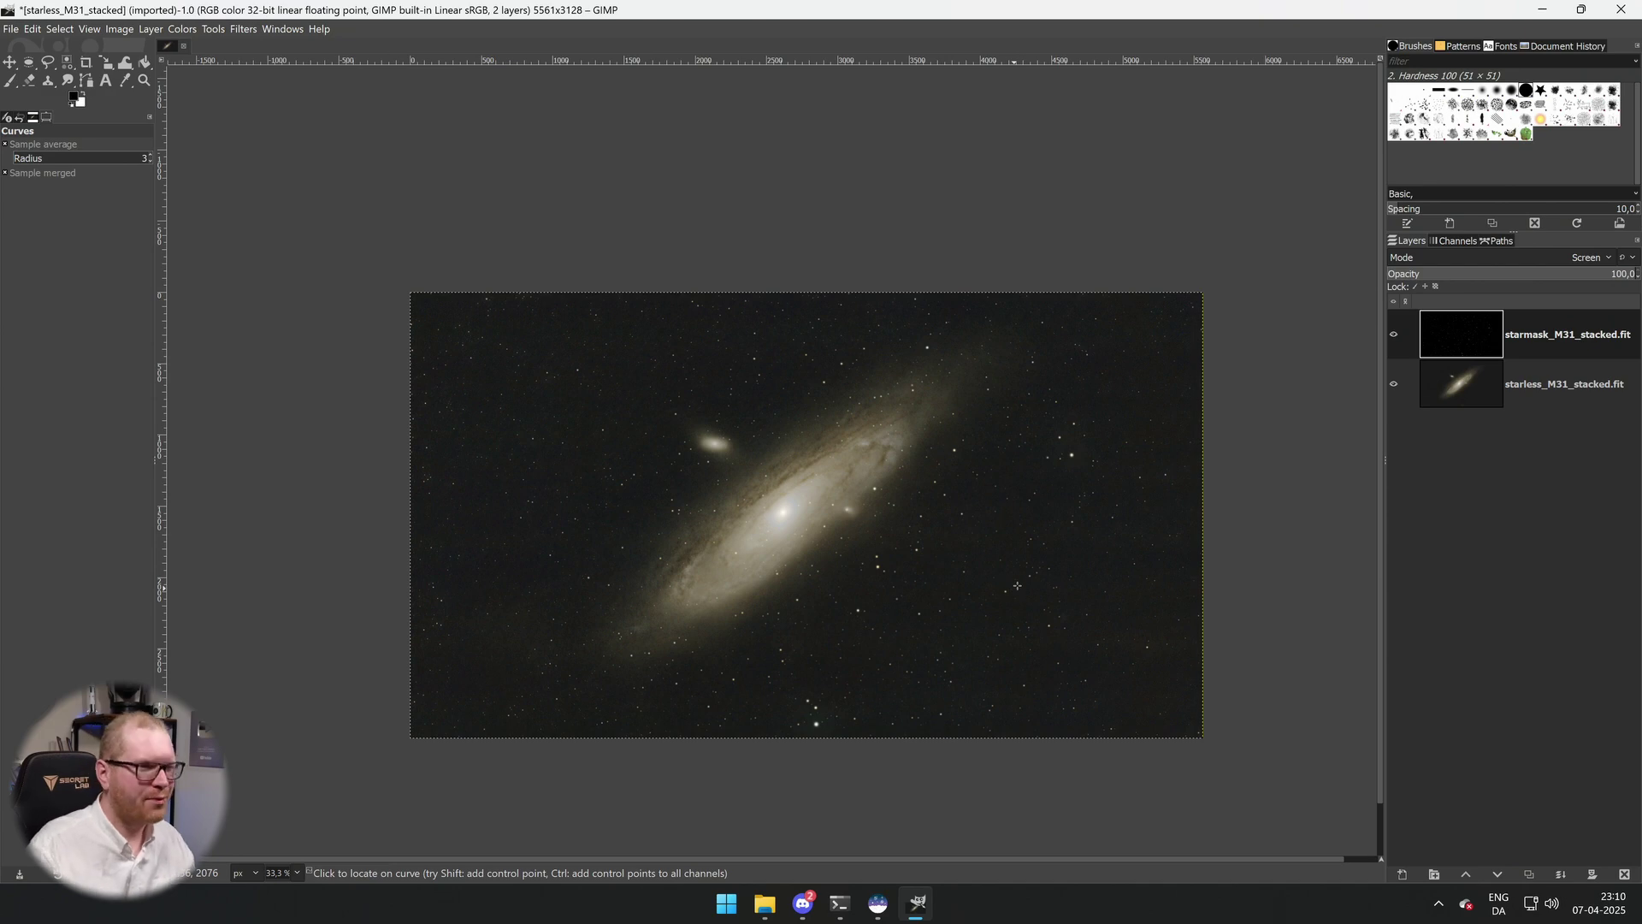
{"action": "scroll", "coordinate": [1017, 585], "scroll_direction": "up", "scroll_amount": 1, "text": "ctrl"}
{"action": "left_click", "coordinate": [1488, 398]}
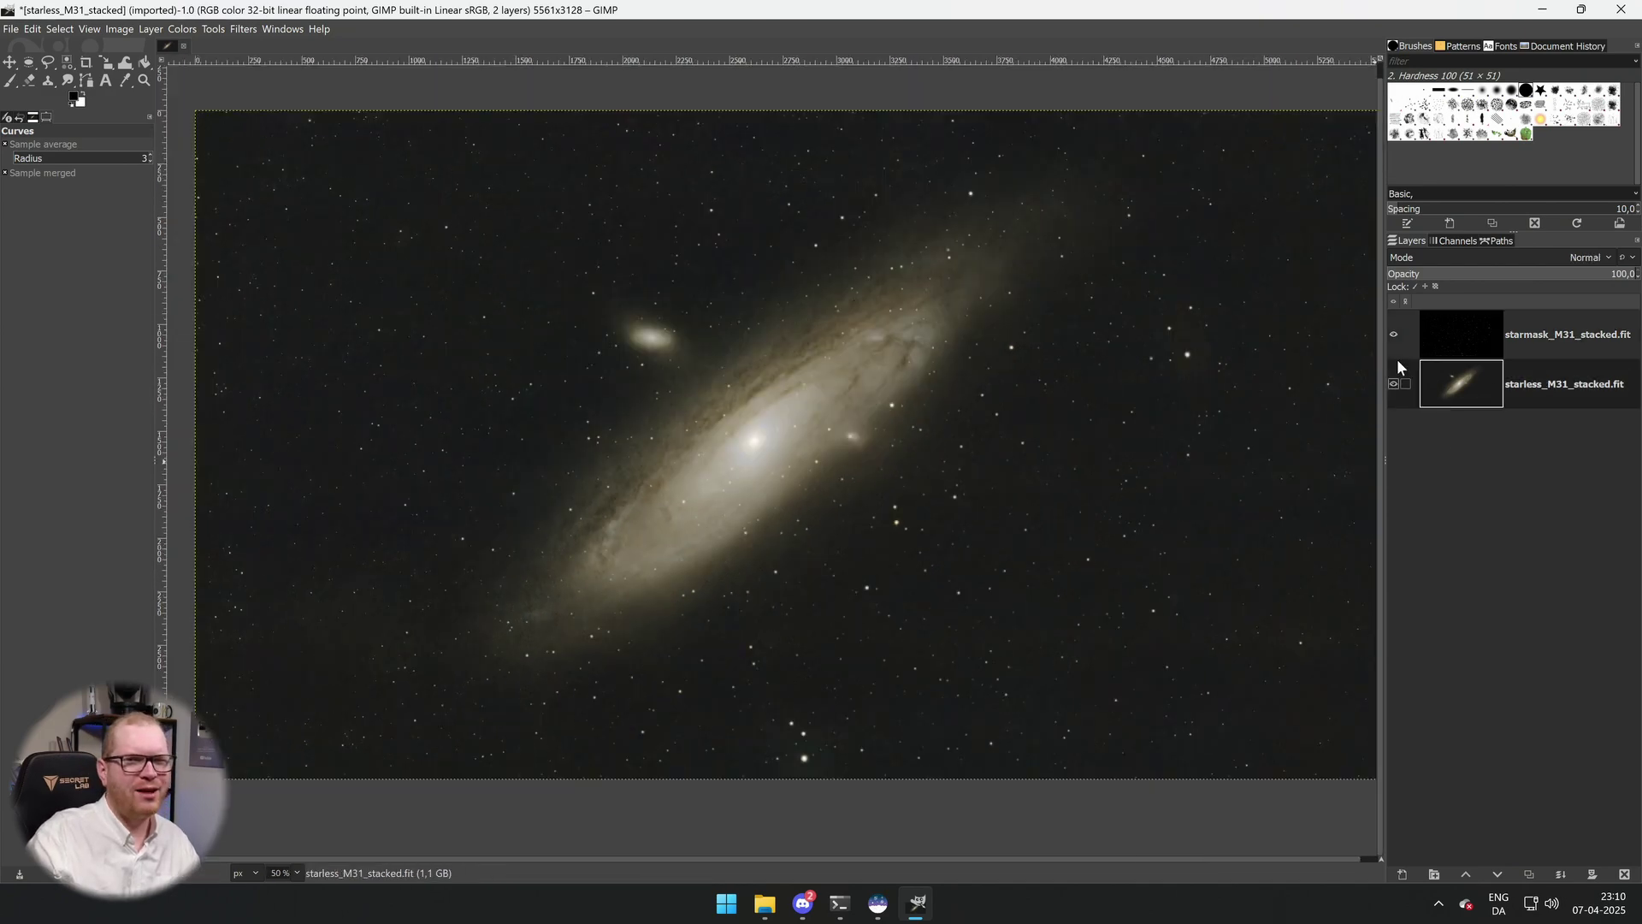
{"action": "left_click", "coordinate": [213, 29]}
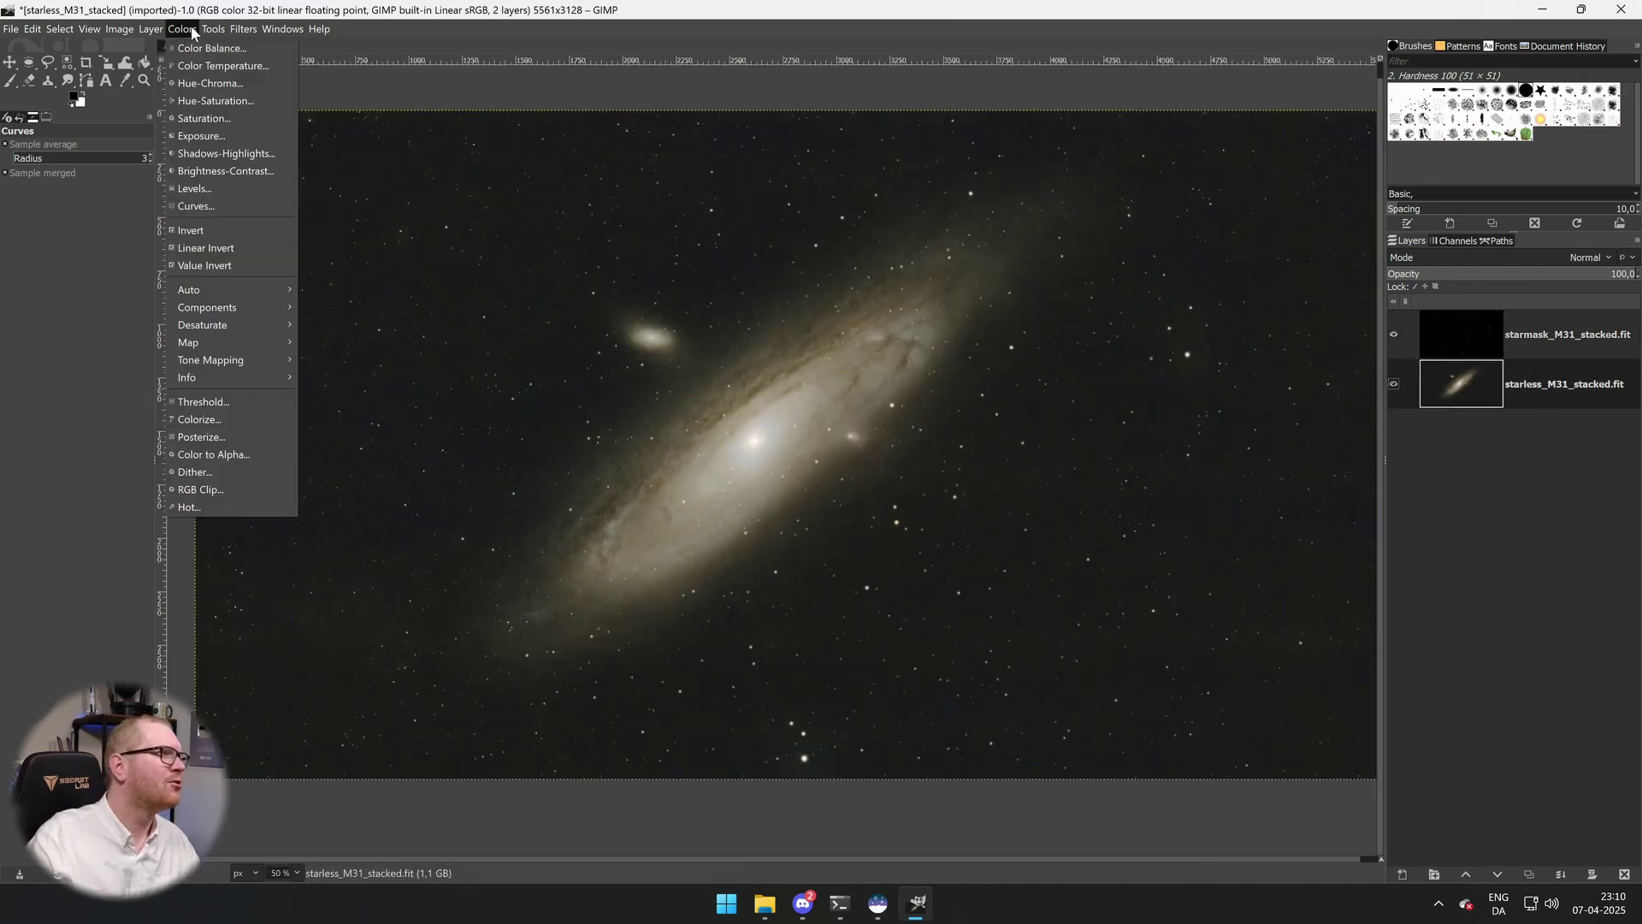
{"action": "mouse_move", "coordinate": [183, 29]}
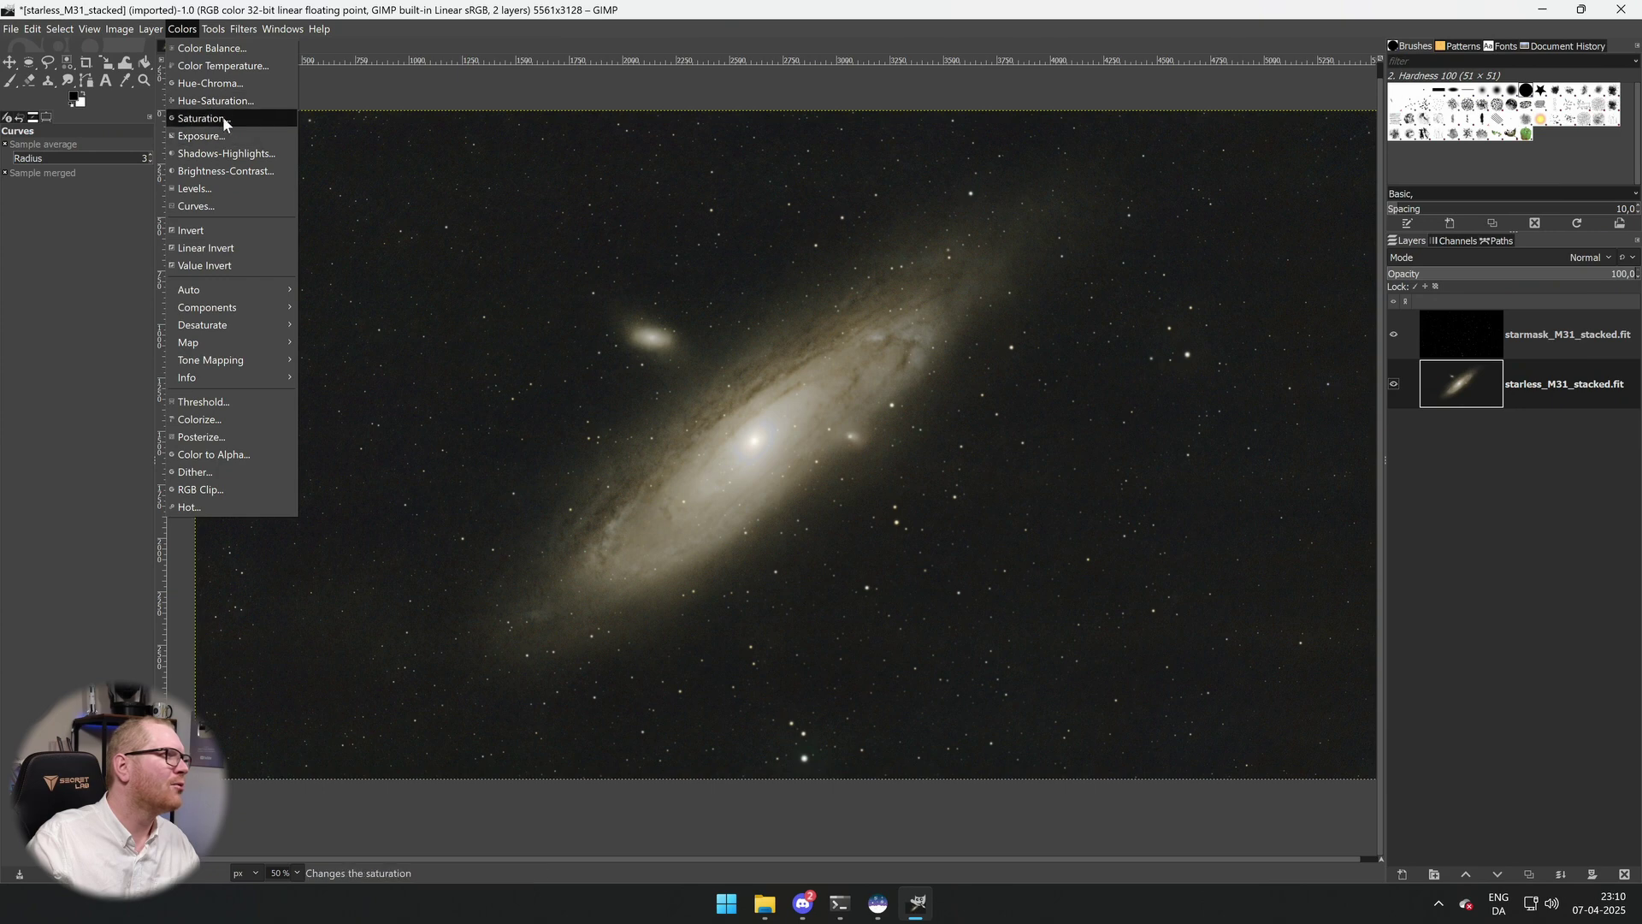
{"action": "left_click", "coordinate": [229, 85]}
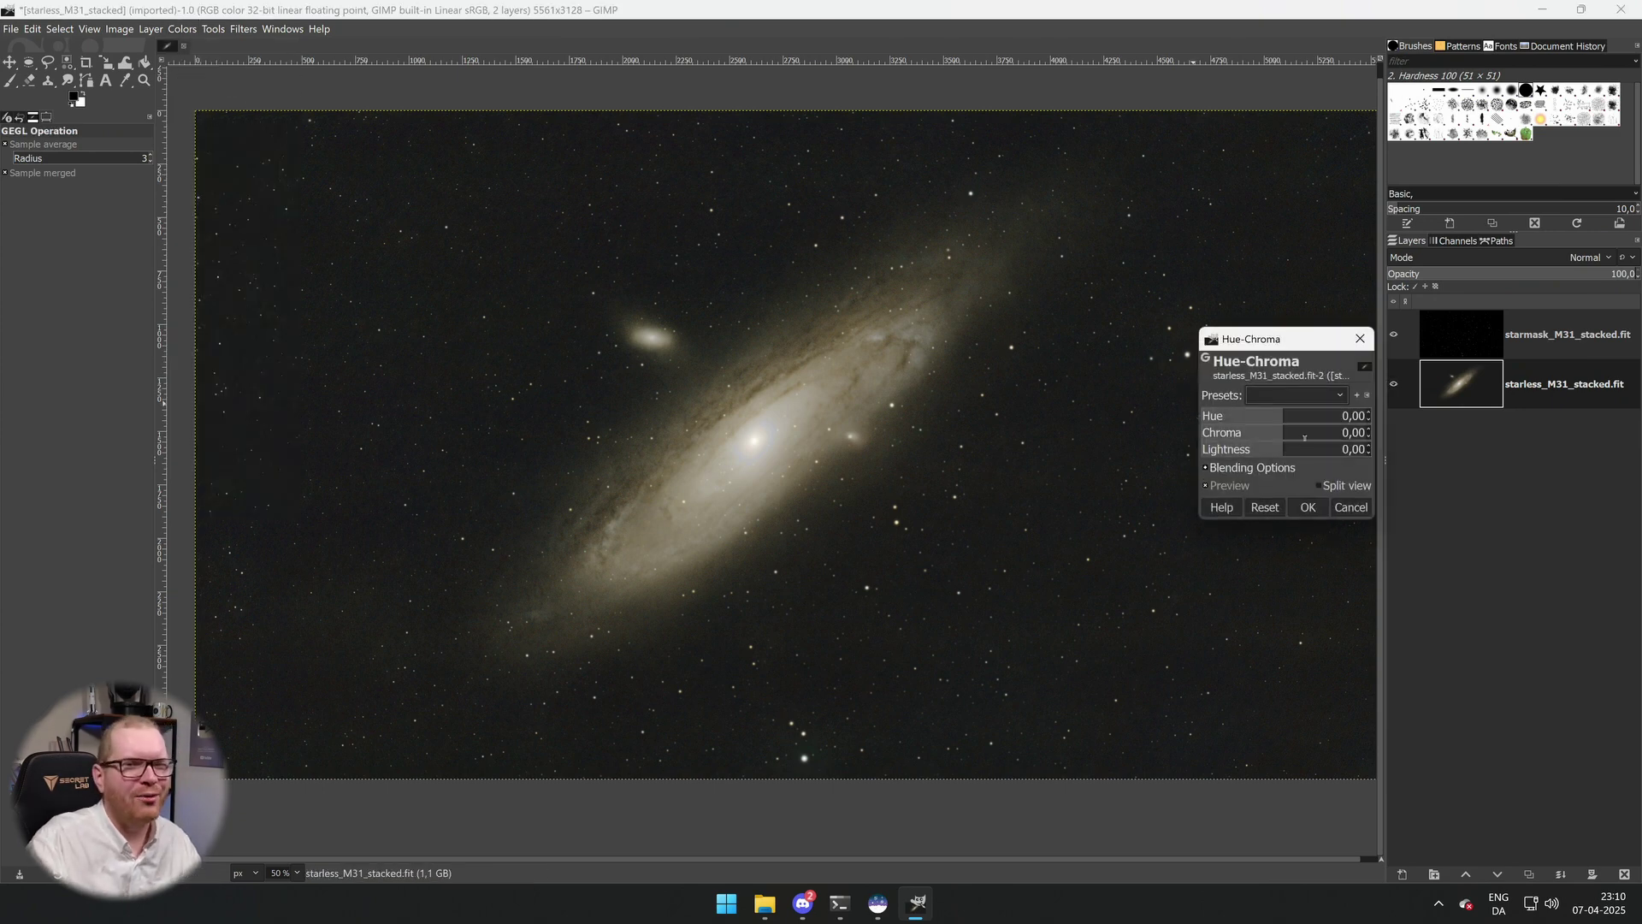
{"action": "left_click_drag", "start_coordinate": [1304, 438], "coordinate": [1289, 433]}
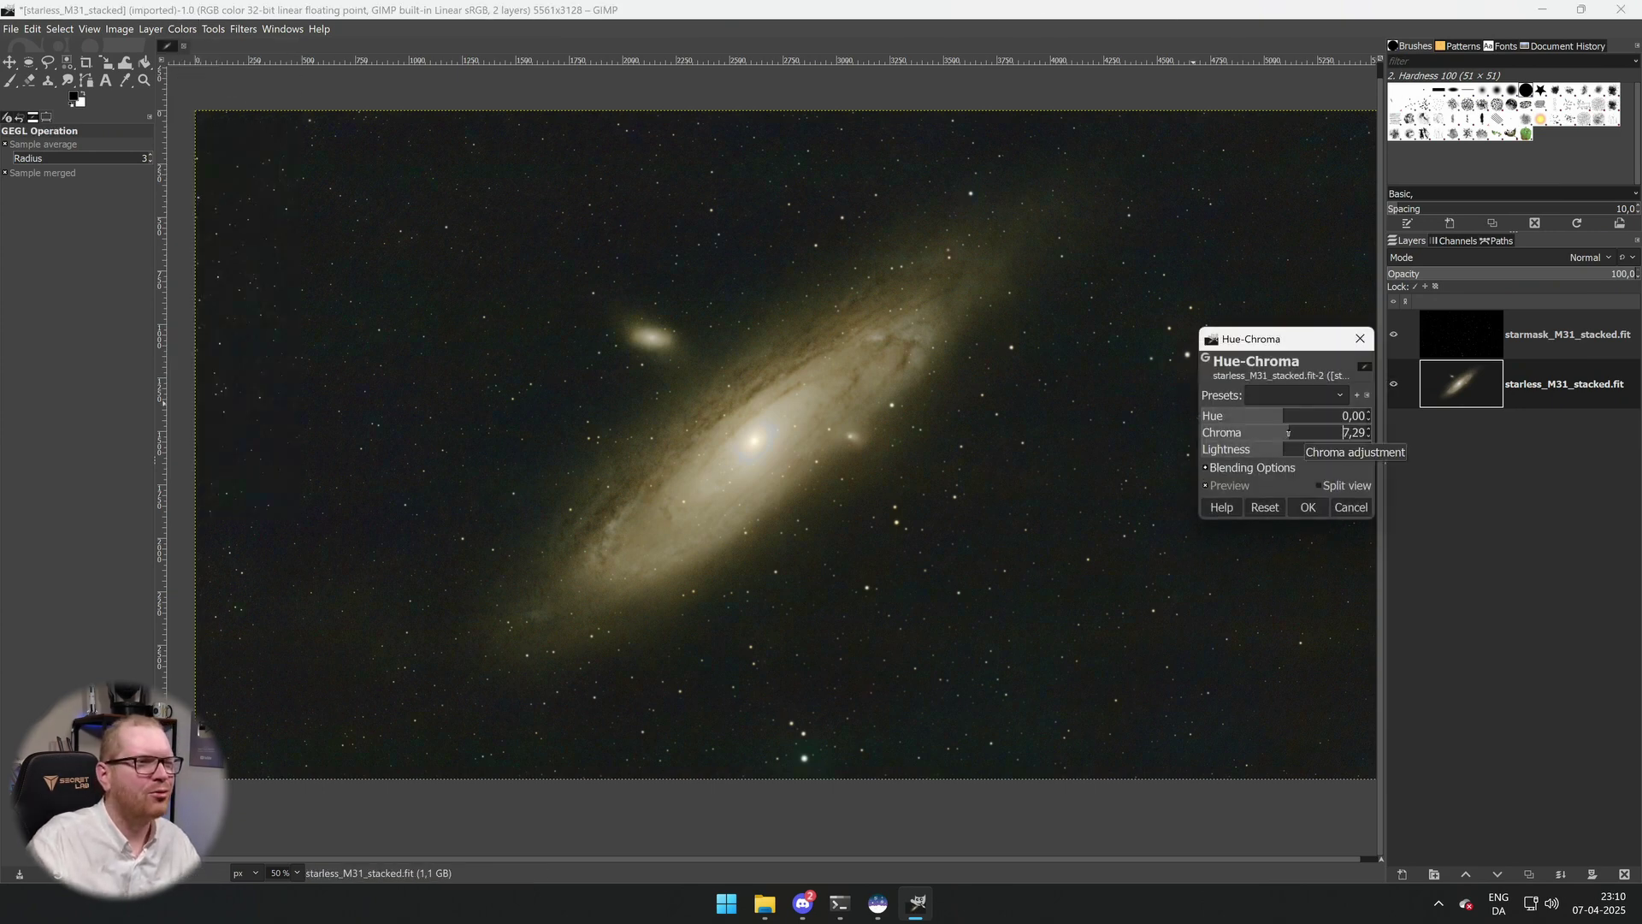
{"action": "left_click", "coordinate": [1368, 427]}
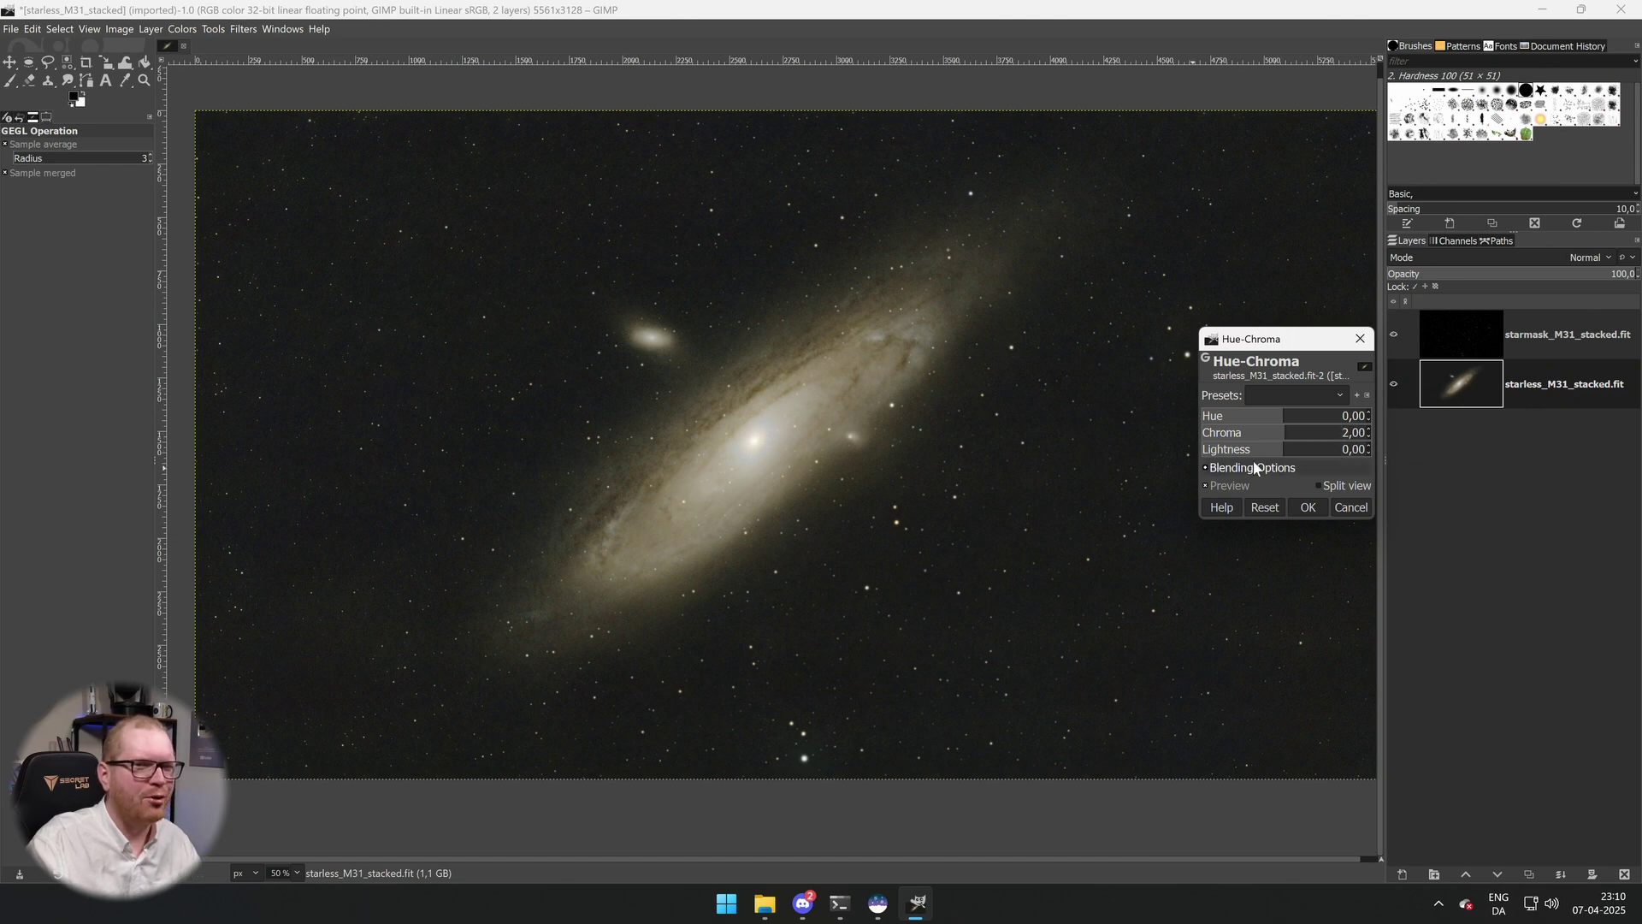
{"action": "left_click", "coordinate": [1352, 507]}
Examine a single star and the surrounding background noise up close, and compare with the whole galaxy image.
{"action": "scroll", "coordinate": [790, 442], "scroll_direction": "down", "scroll_amount": 1, "text": "ctrl"}
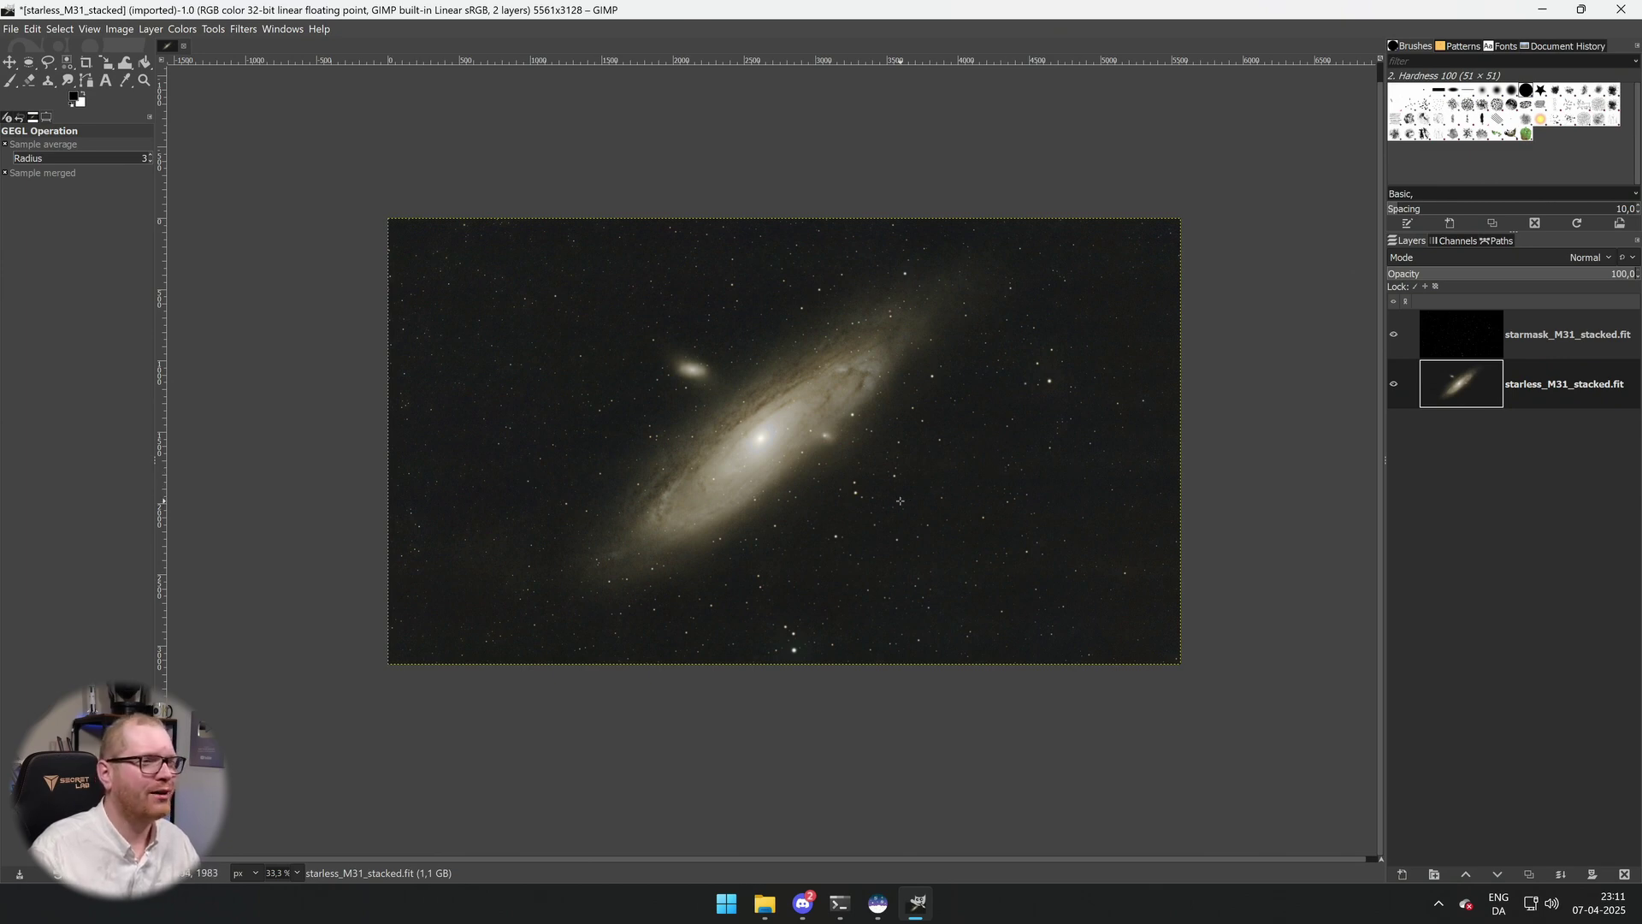
{"action": "scroll", "coordinate": [933, 567], "scroll_direction": "up", "scroll_amount": 8}
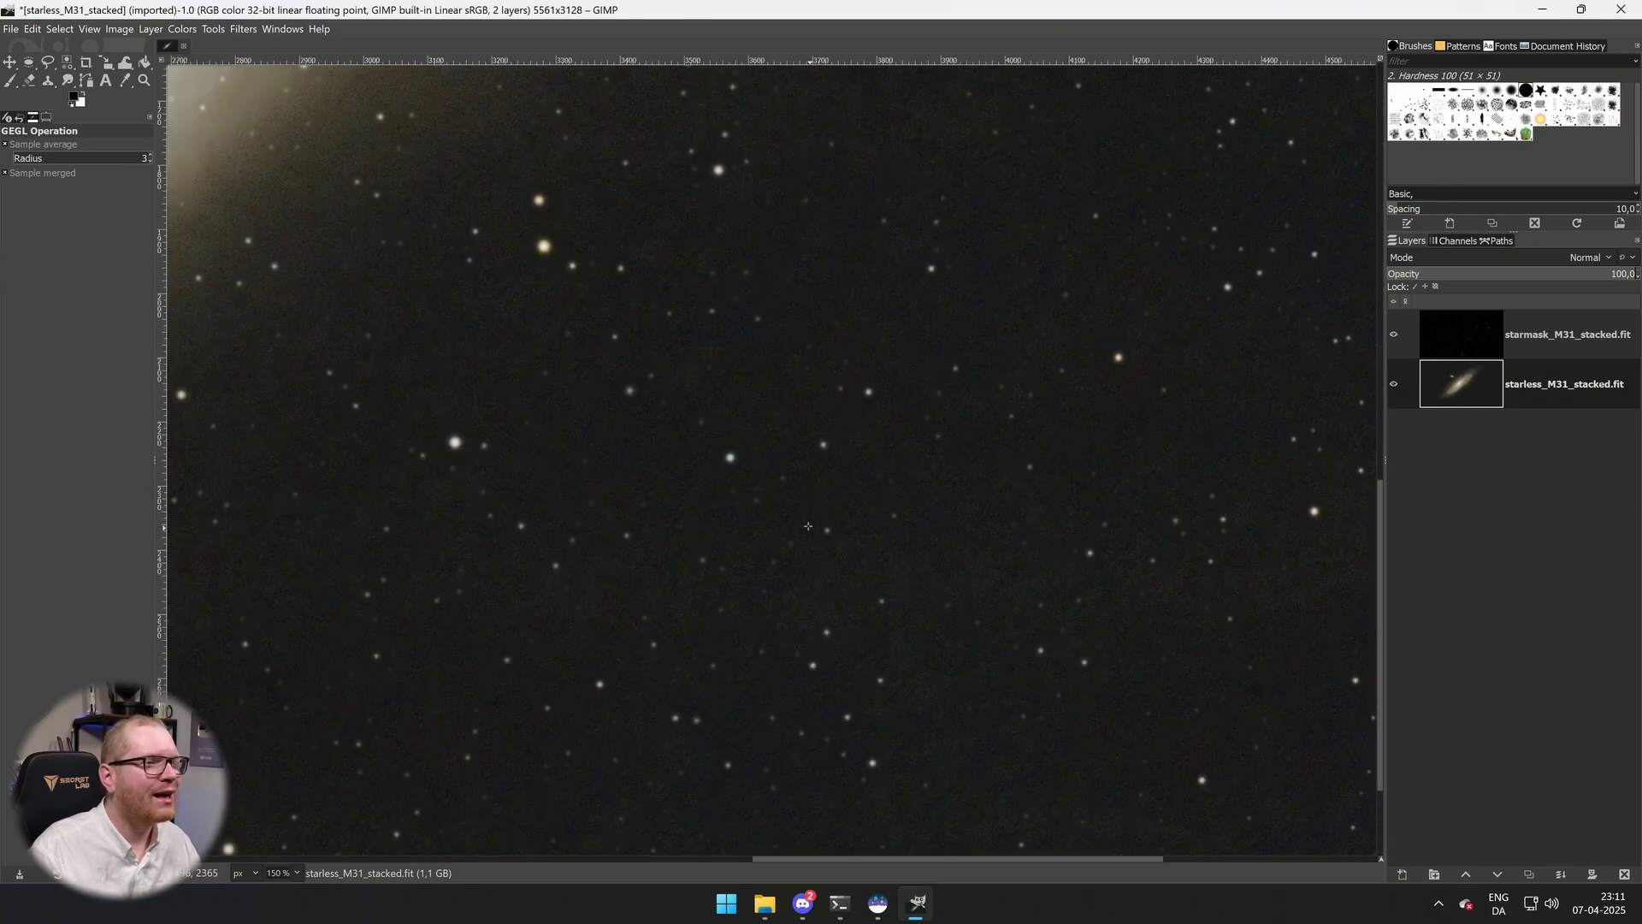
{"action": "scroll", "coordinate": [699, 443], "scroll_direction": "up", "scroll_amount": 3}
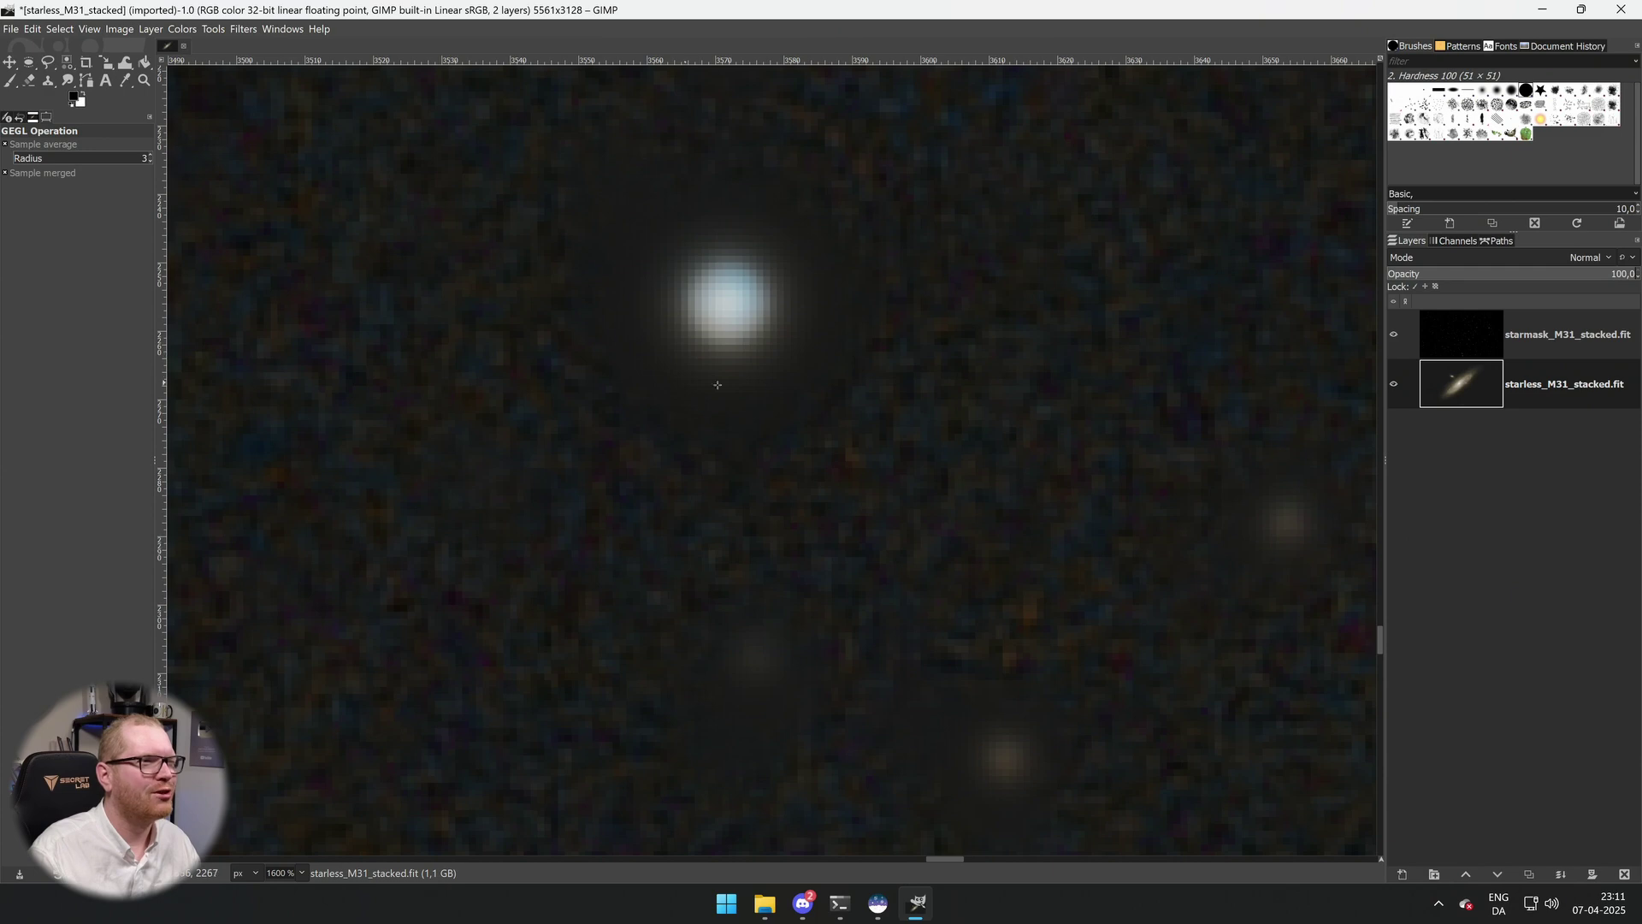
{"action": "scroll", "coordinate": [708, 367], "scroll_direction": "down", "scroll_amount": 4}
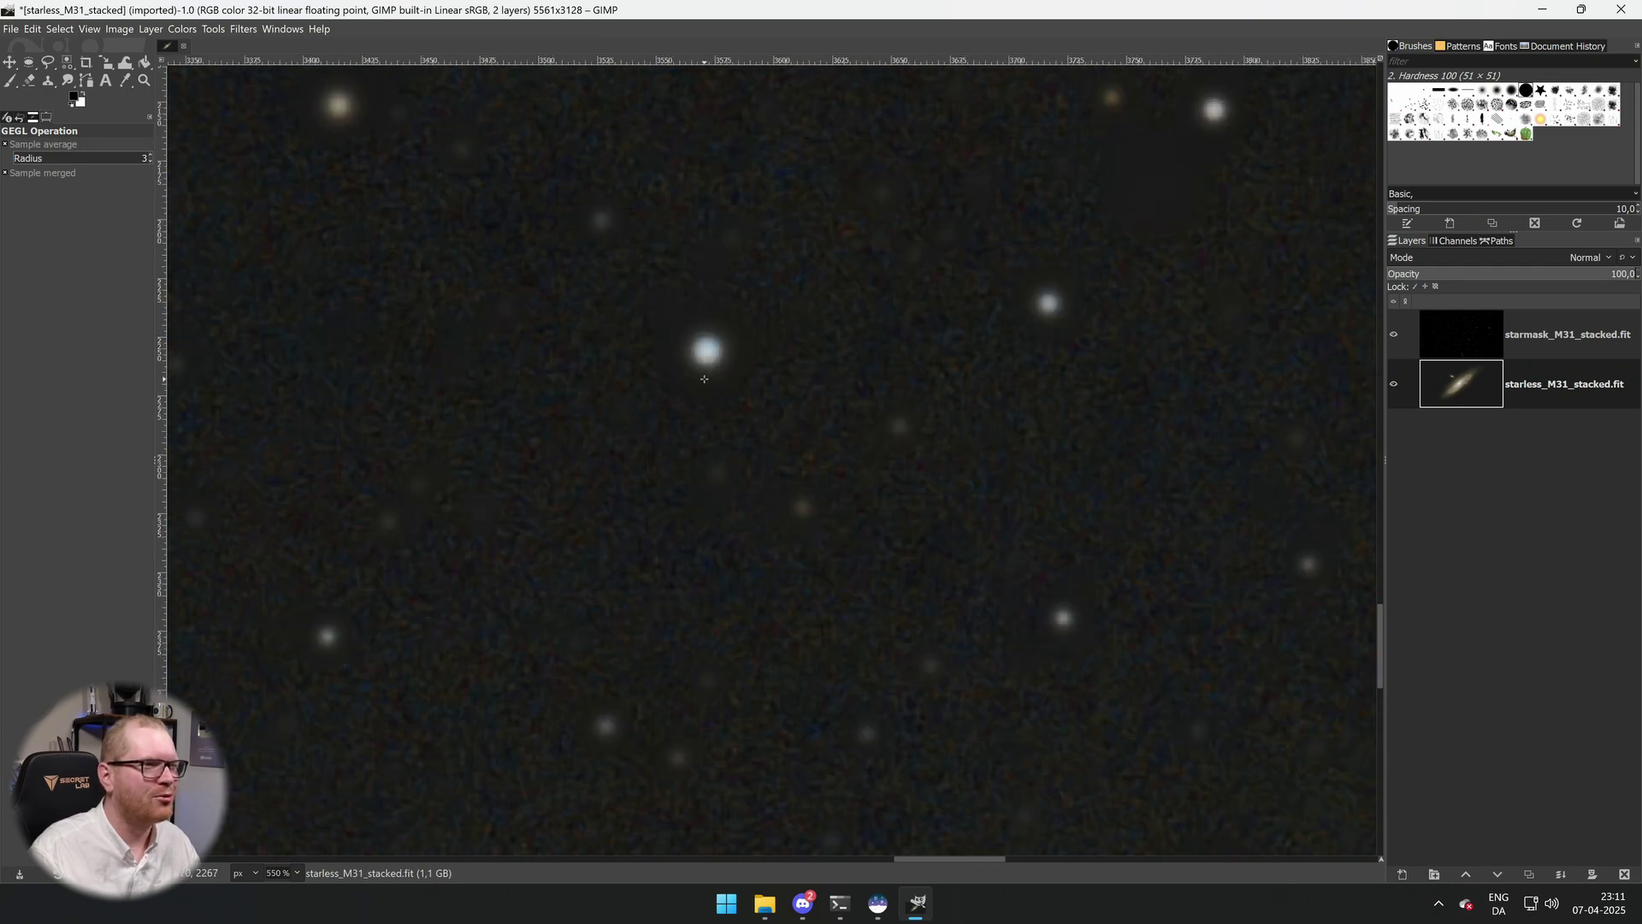
{"action": "scroll", "coordinate": [702, 376], "scroll_direction": "down", "scroll_amount": 6}
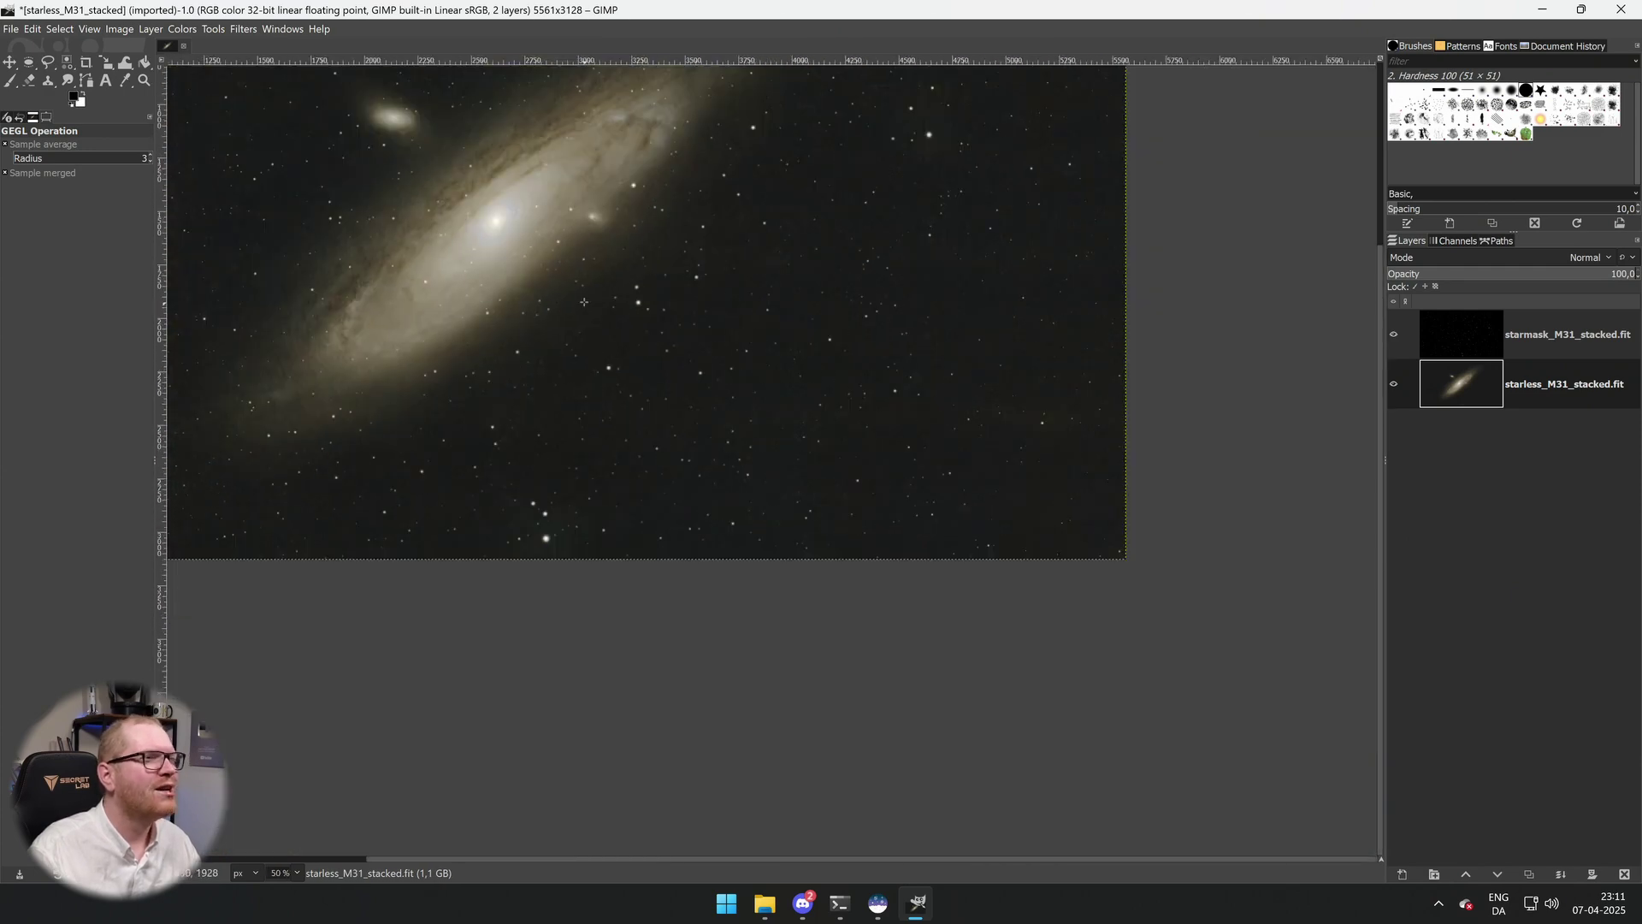
{"action": "scroll", "coordinate": [792, 448], "scroll_direction": "down", "scroll_amount": 1}
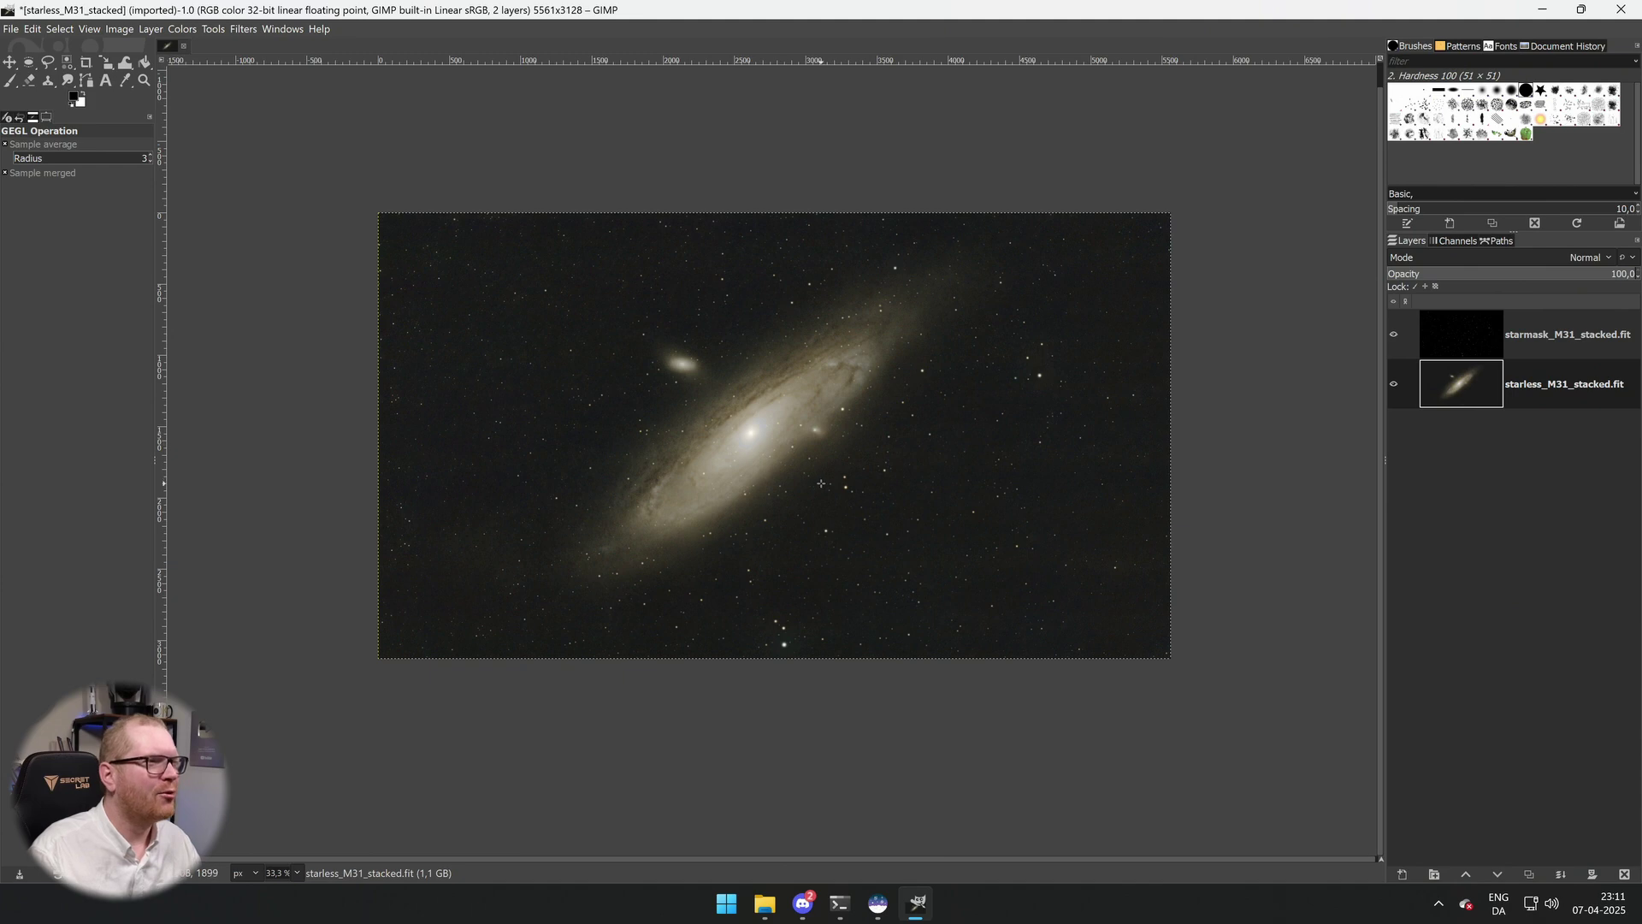